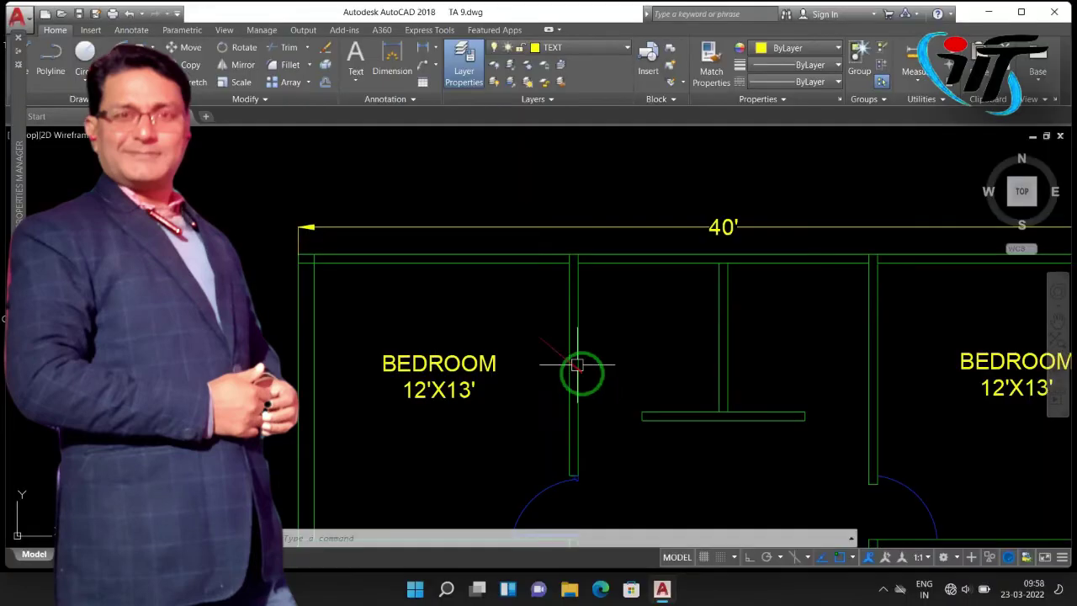
Step: Pan and zoom from the full floor plan down to the left bedroom's door swing
mouse_move(654, 319)
middle_down()
mouse_move(424, 292)
mouse_move(428, 224)
middle_up()
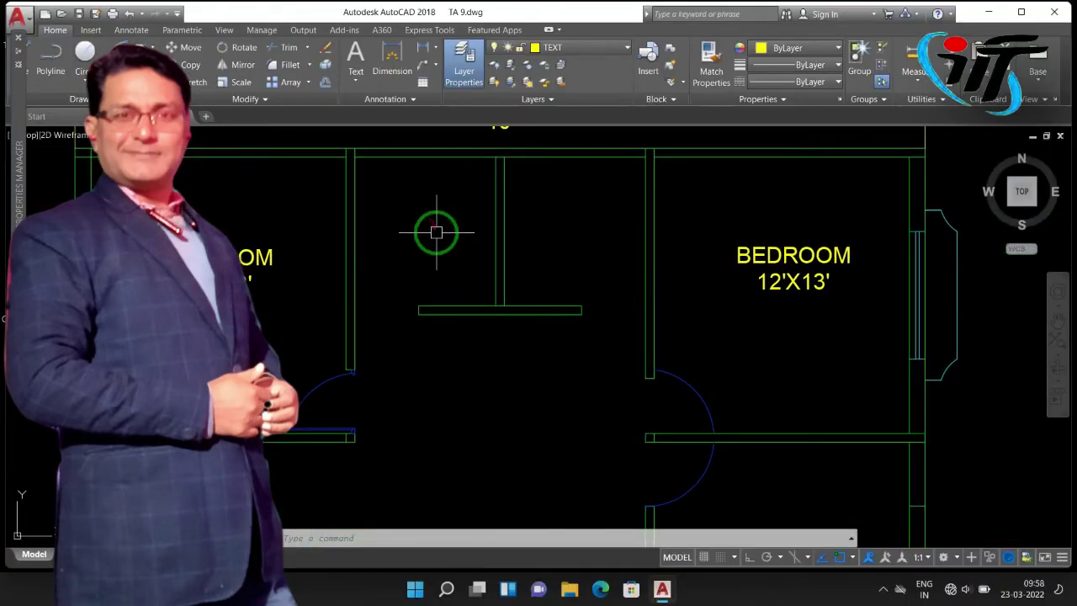
scroll(435, 230, down, 8)
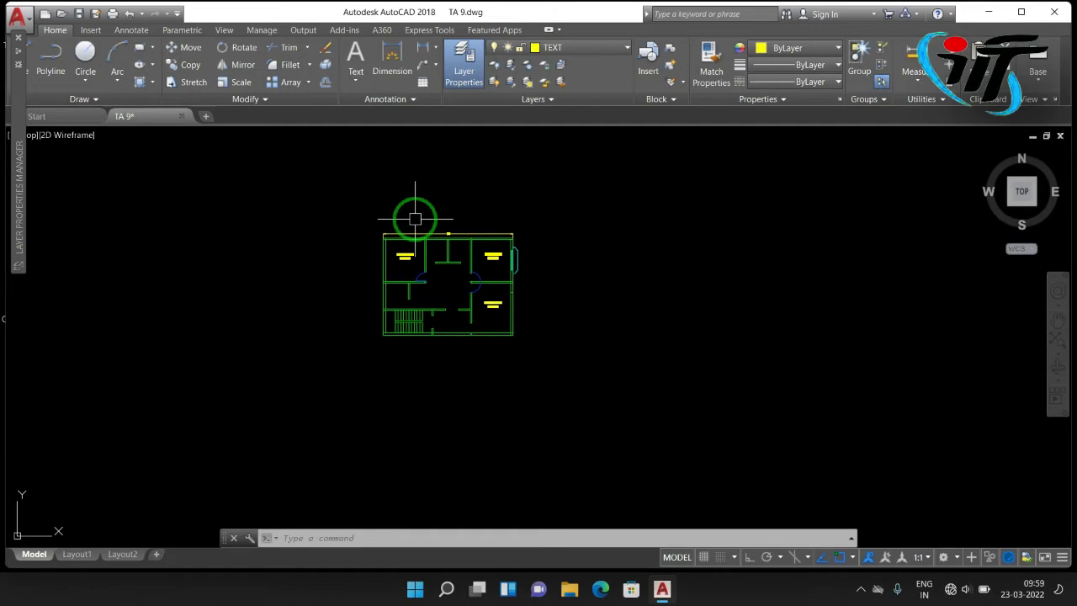
scroll(440, 253, up, 2)
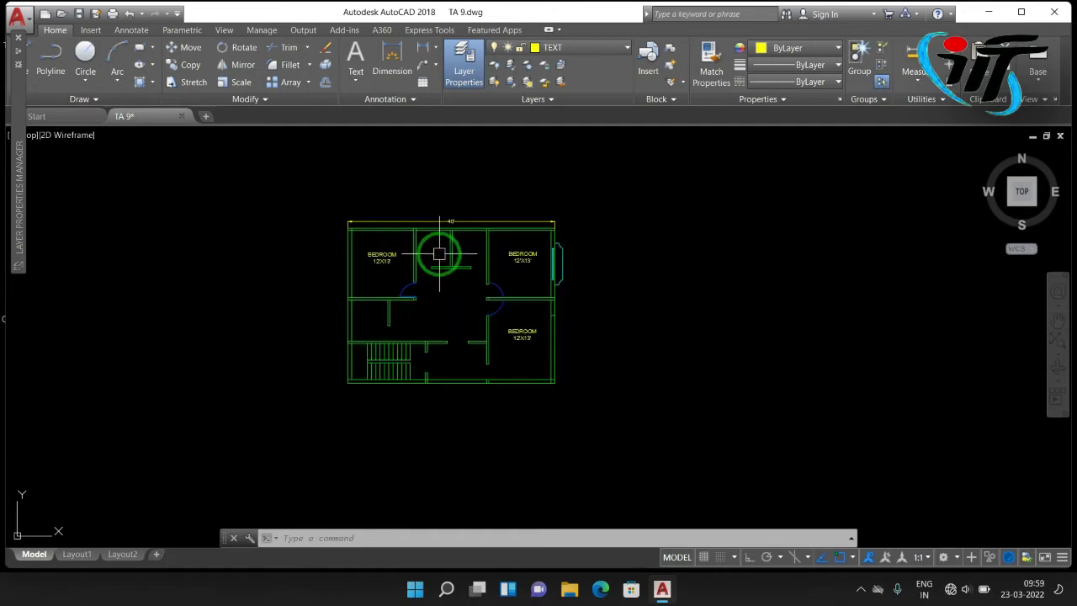
scroll(439, 253, up, 4)
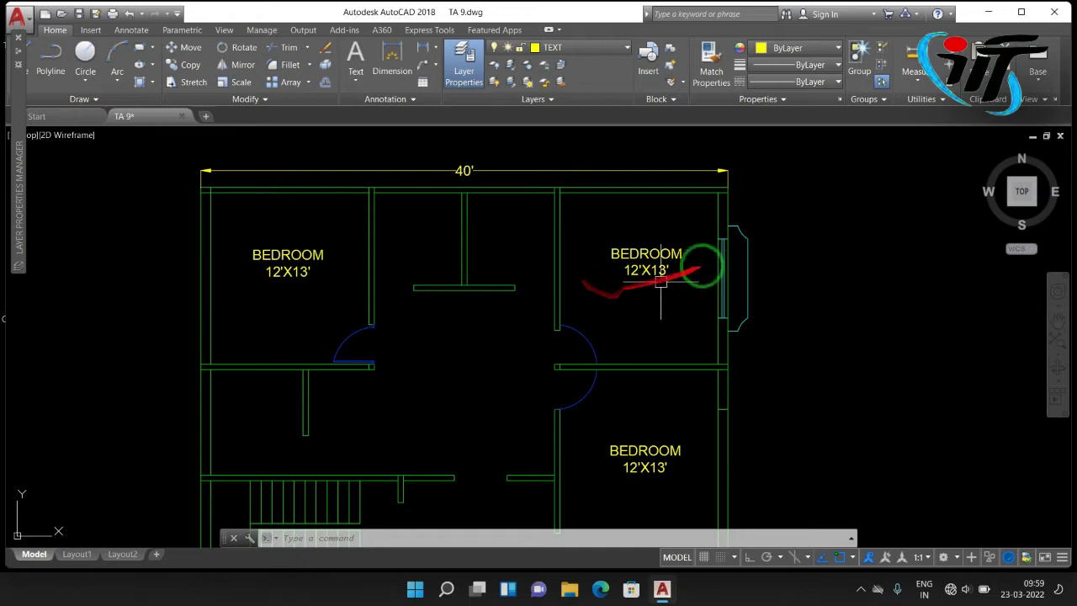
scroll(597, 406, up, 2)
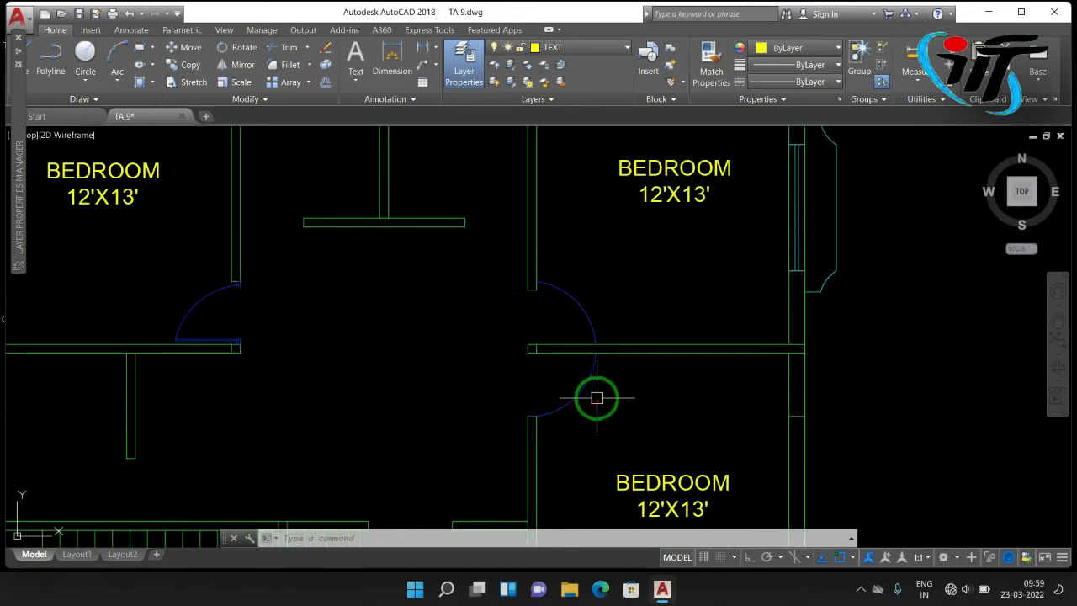
scroll(190, 329, up, 6)
Step: Start a DOOR block and select the door swing and frame with two crossing windows
click(203, 300)
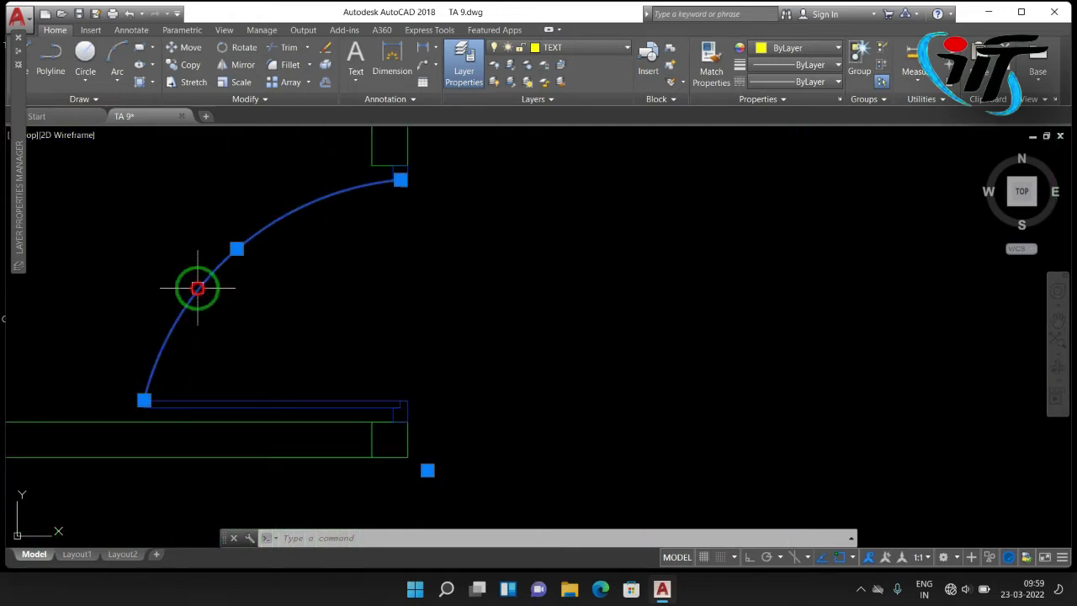
key(Escape)
key(Escape)
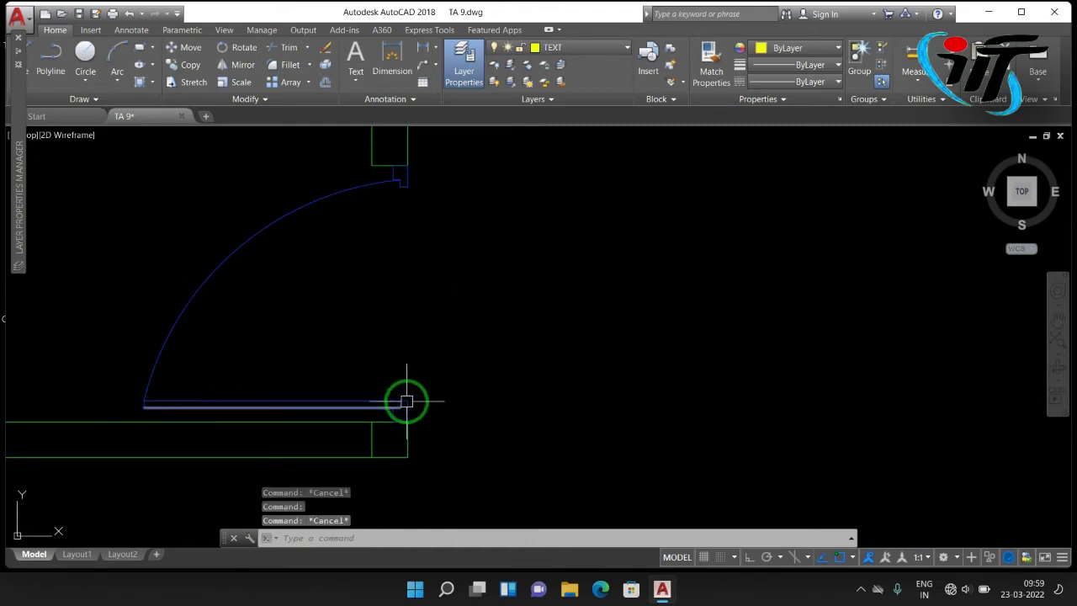
middle_drag(461, 383, 597, 414)
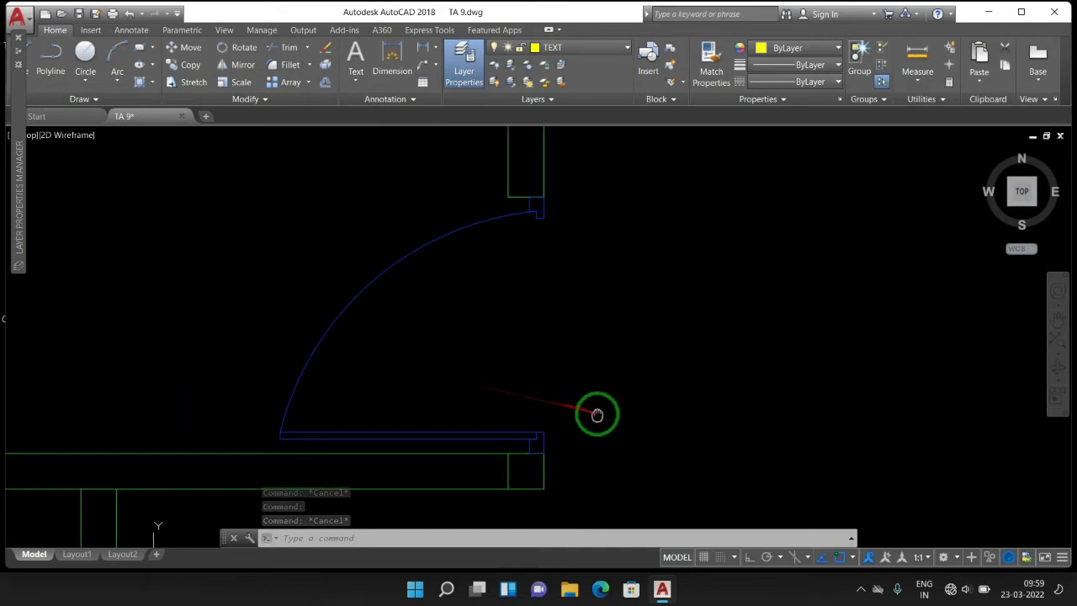
text(B)
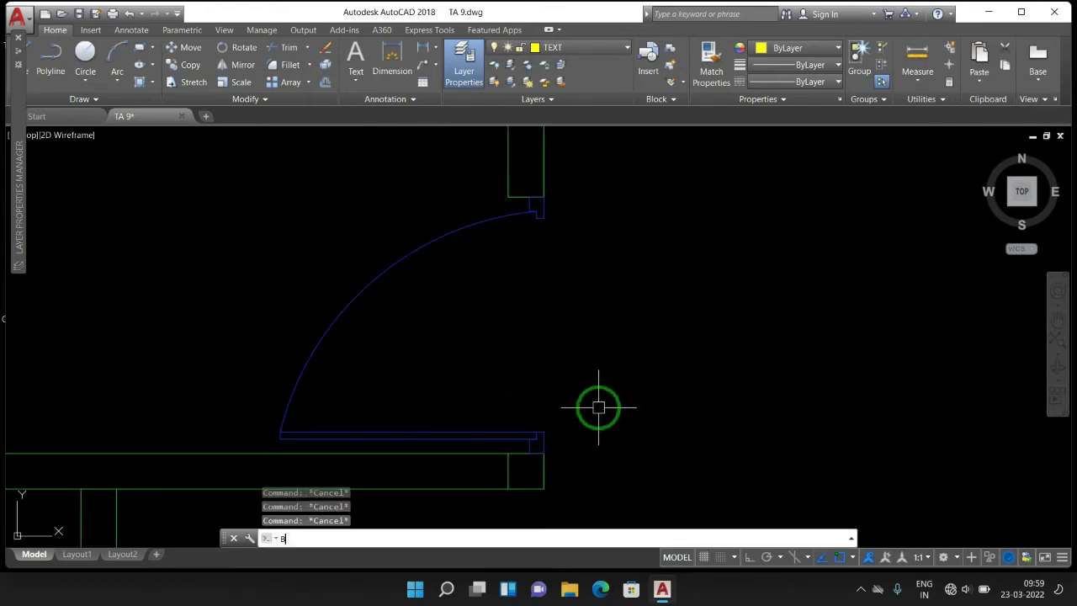
key(Return)
text(DOOR)
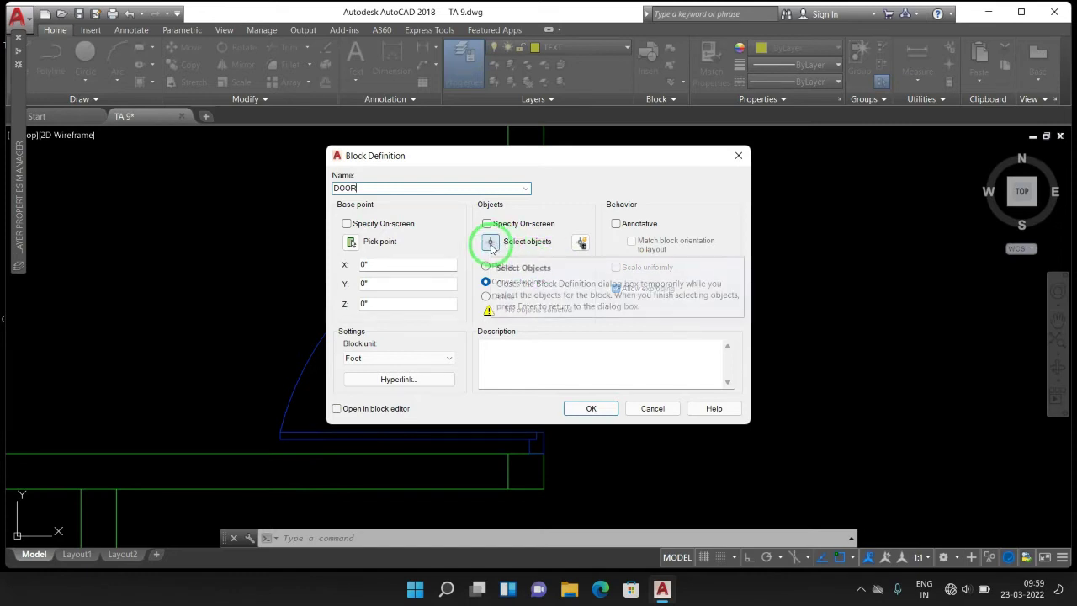
click(490, 242)
click(581, 441)
click(199, 350)
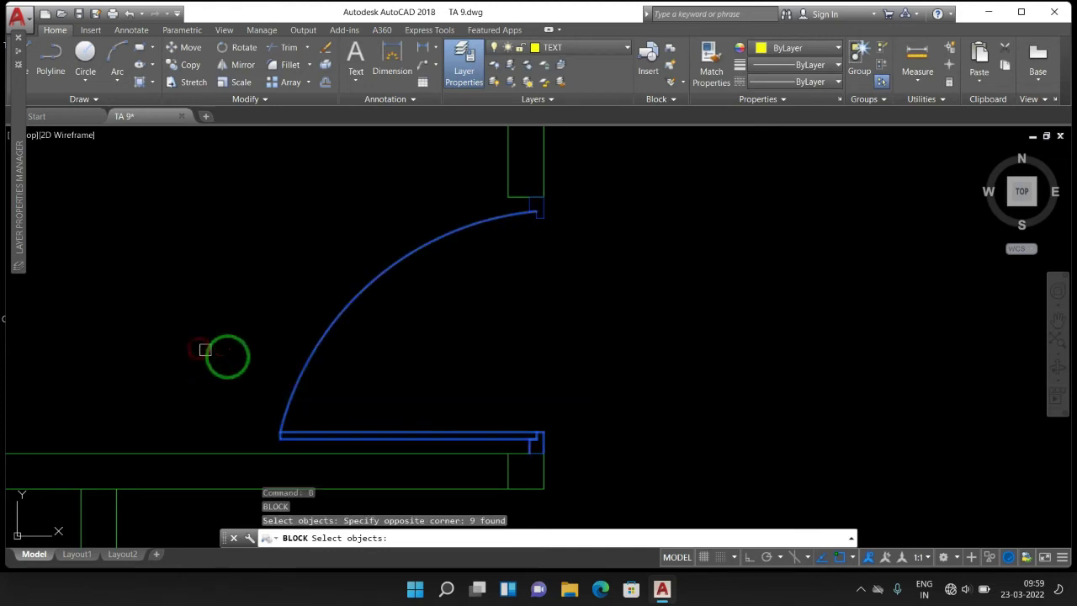
click(580, 237)
click(497, 209)
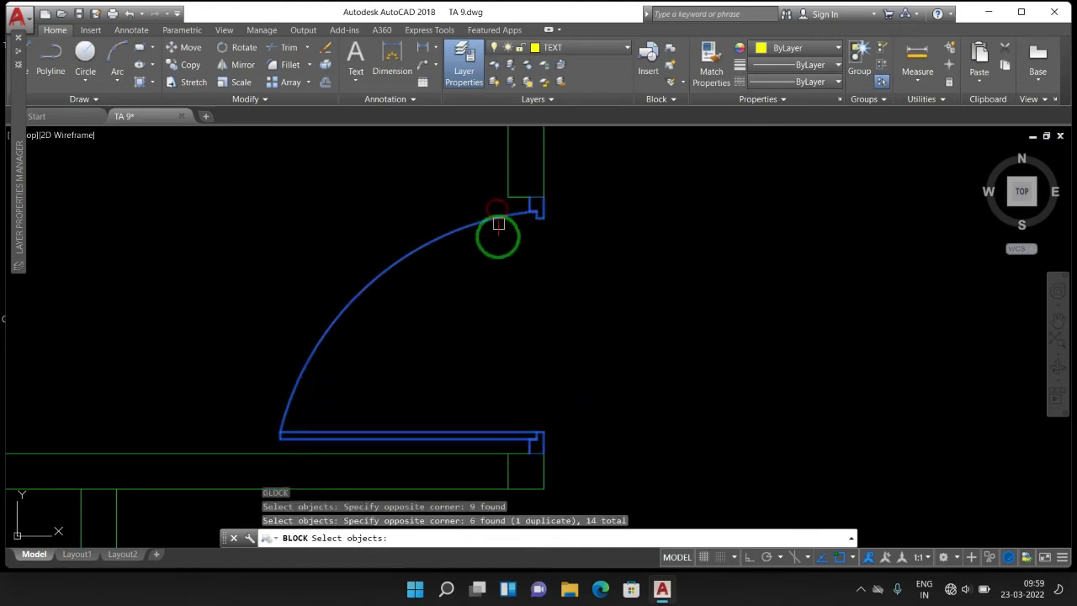
key(Return)
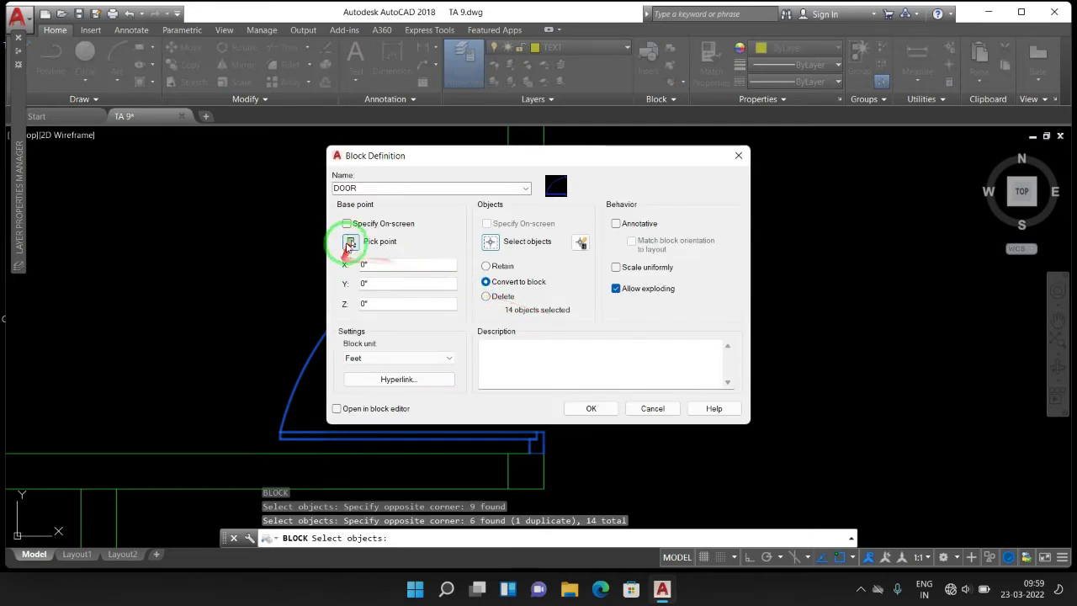
Step: Base the DOOR block at the door's lower corner and create it
click(351, 243)
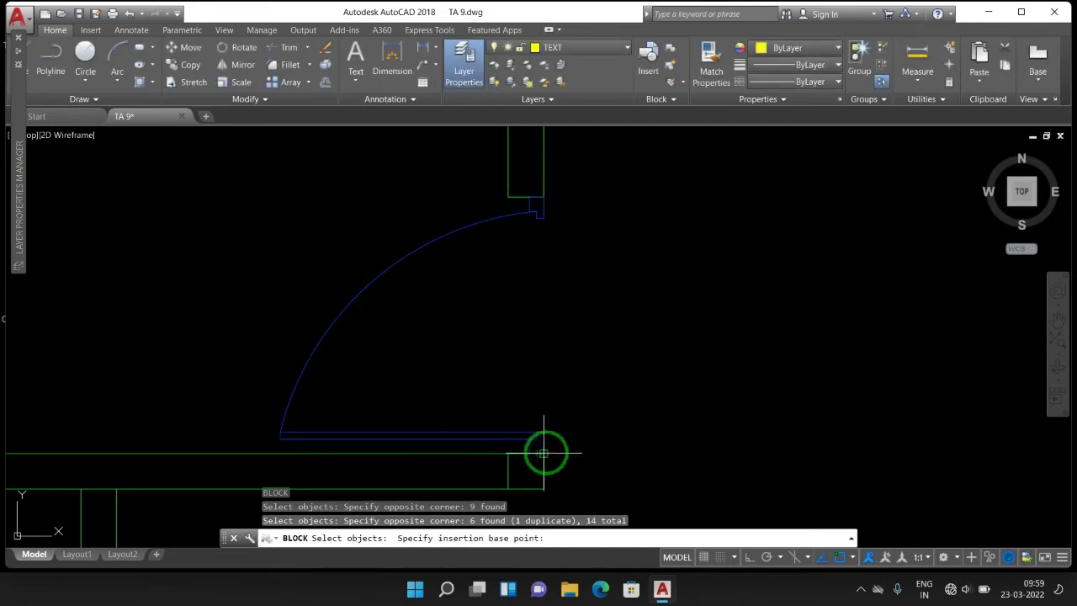
click(543, 454)
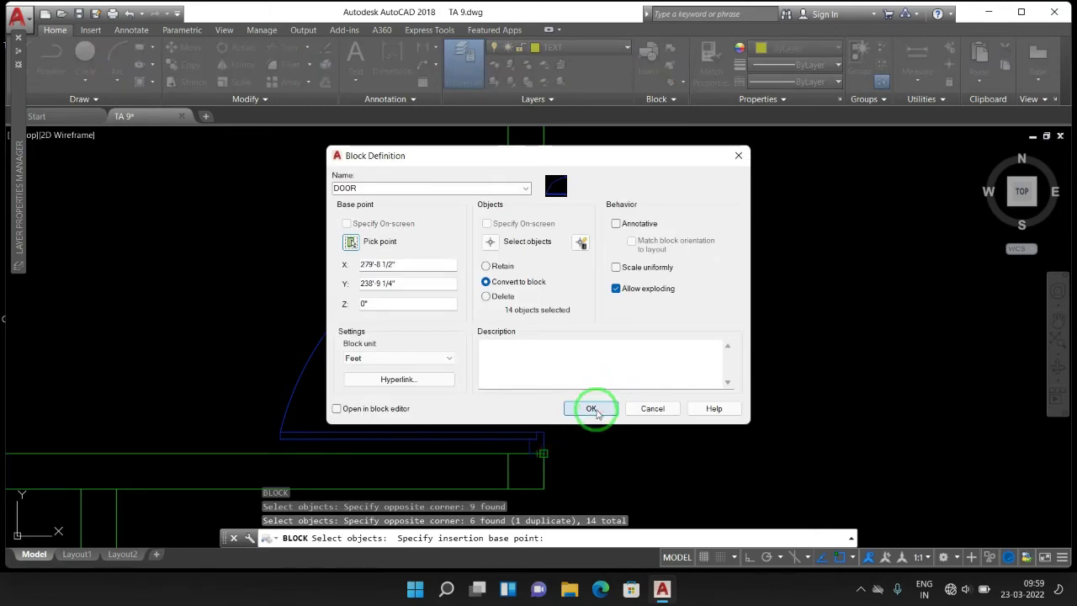
click(591, 409)
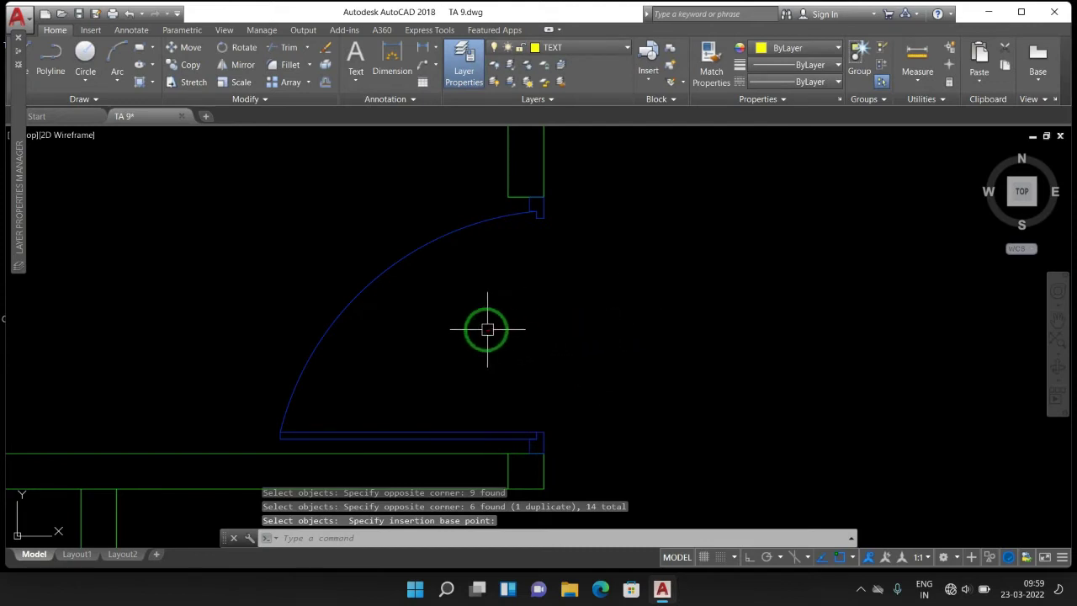
Step: Insert a first DOOR block copy in the empty space right of the plan
scroll(455, 339, down, 5)
scroll(452, 342, down, 5)
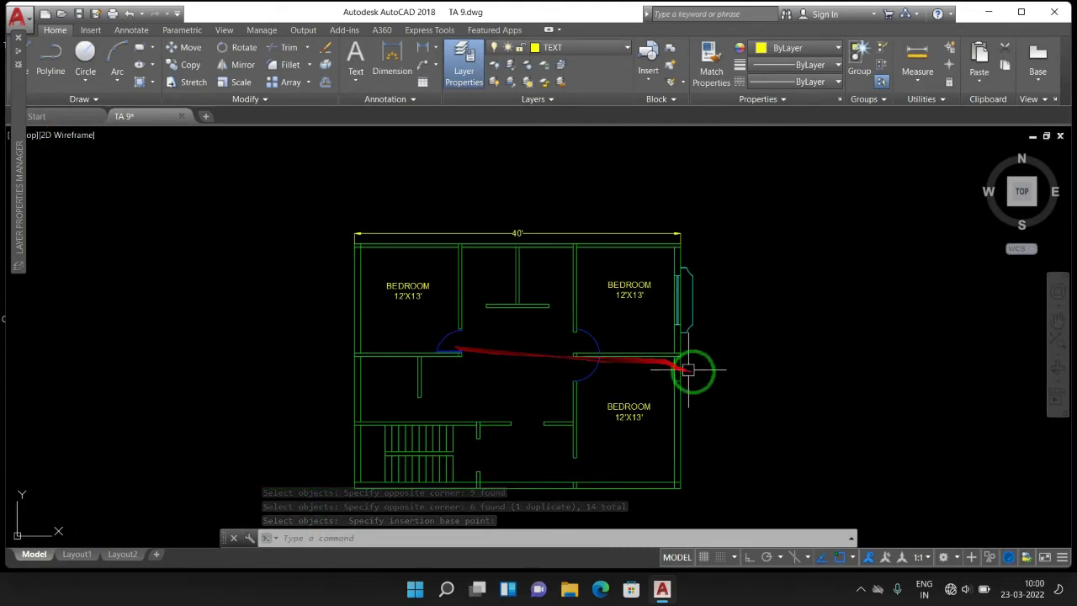
scroll(691, 370, up, 2)
middle_drag(774, 361, 435, 404)
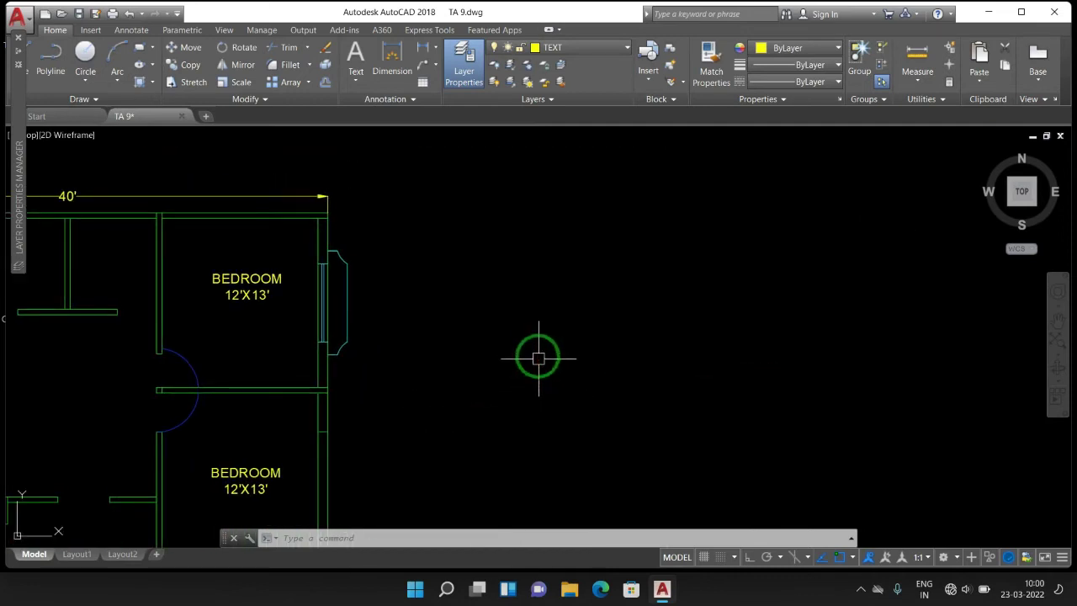
text(I)
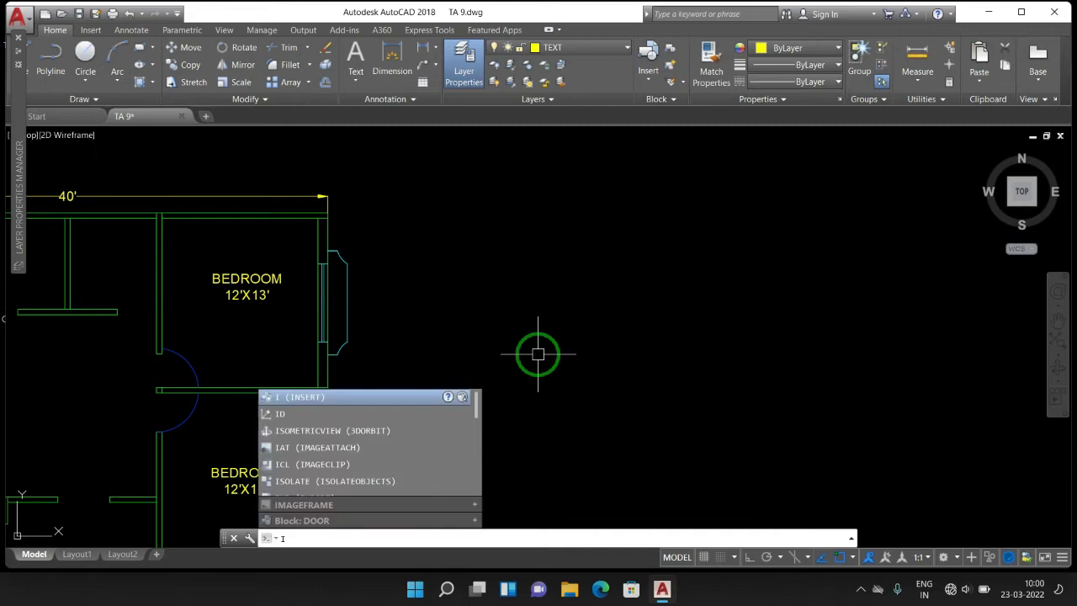
key(Return)
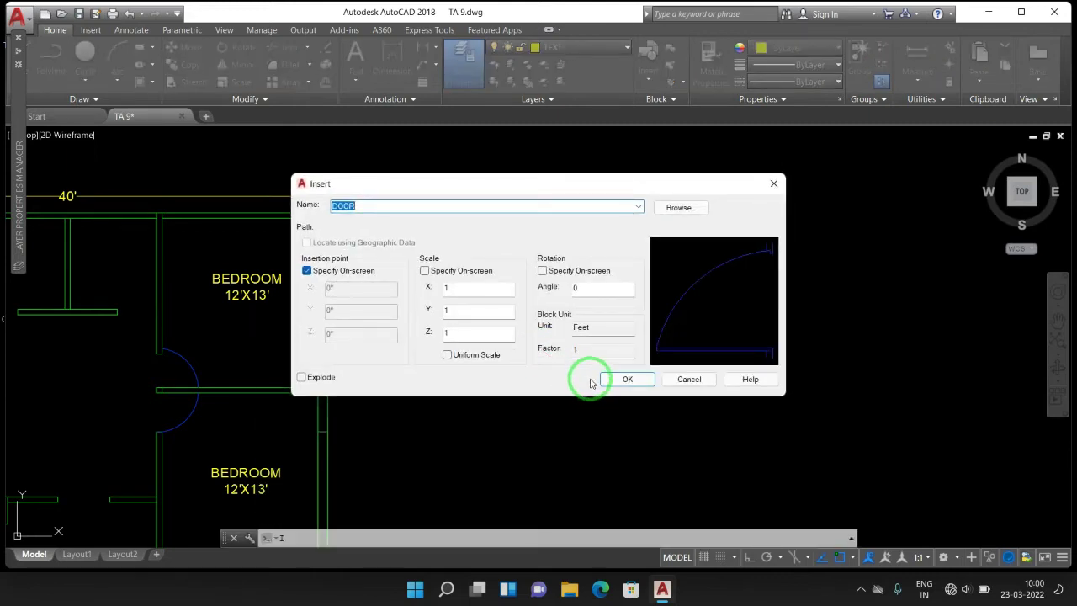
click(623, 379)
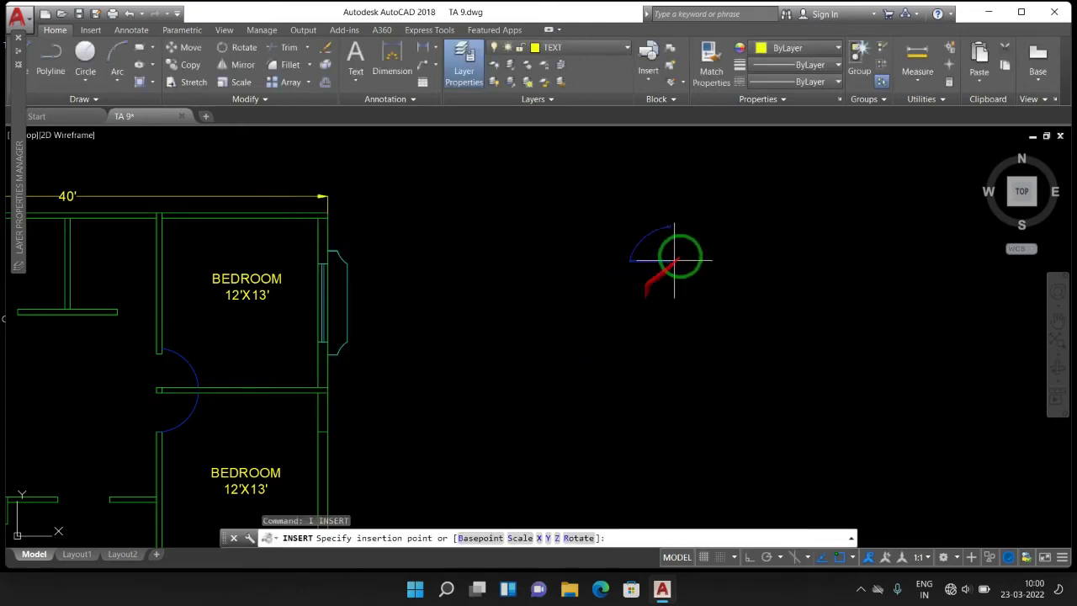
click(683, 253)
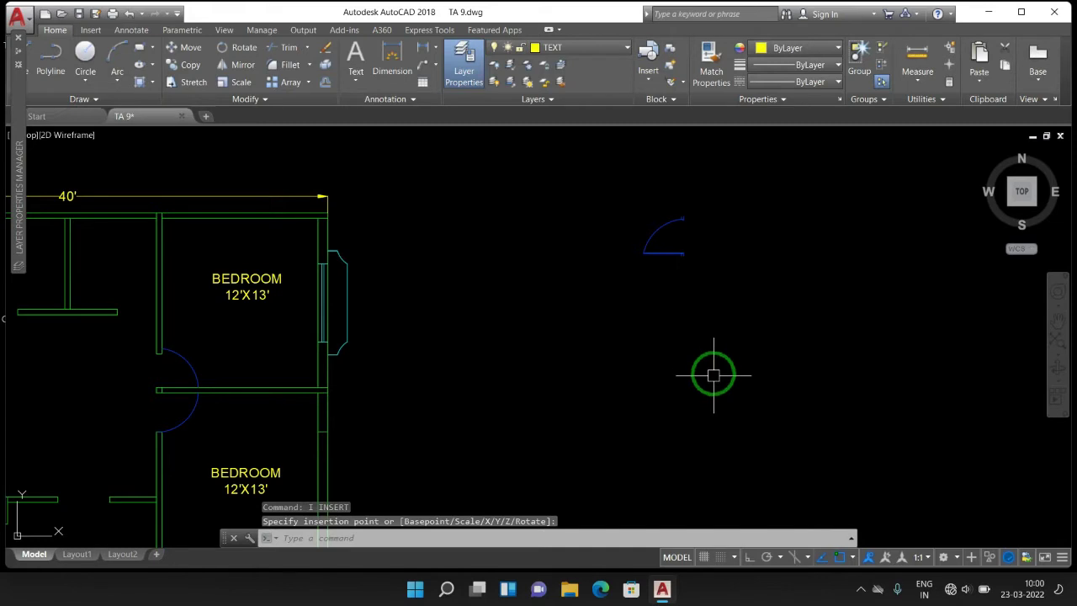
Step: Insert two more DOOR copies stacked below the first one
key(Return)
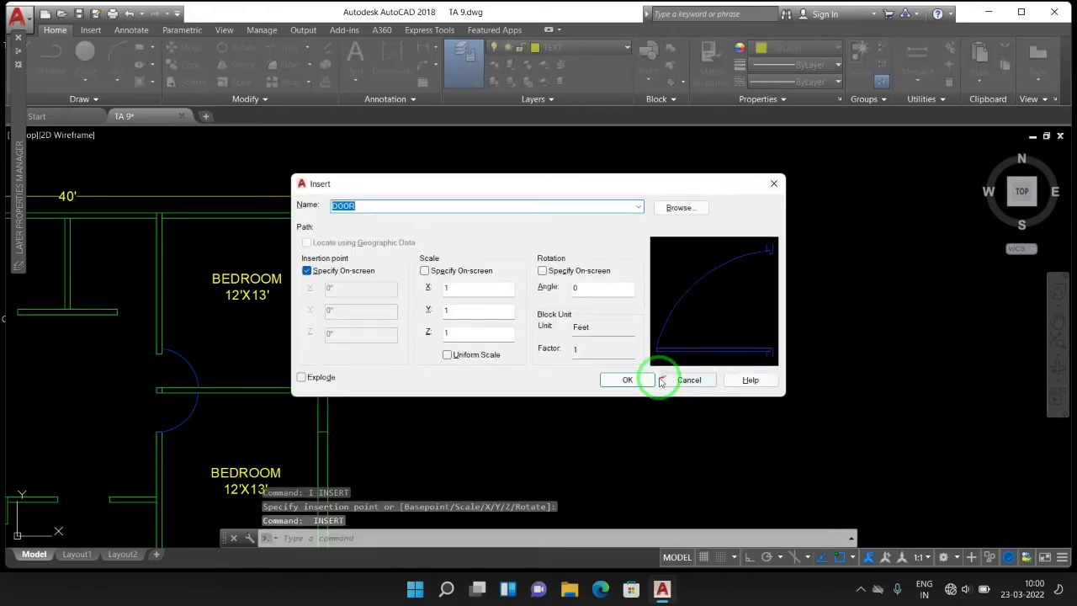
click(632, 381)
click(689, 348)
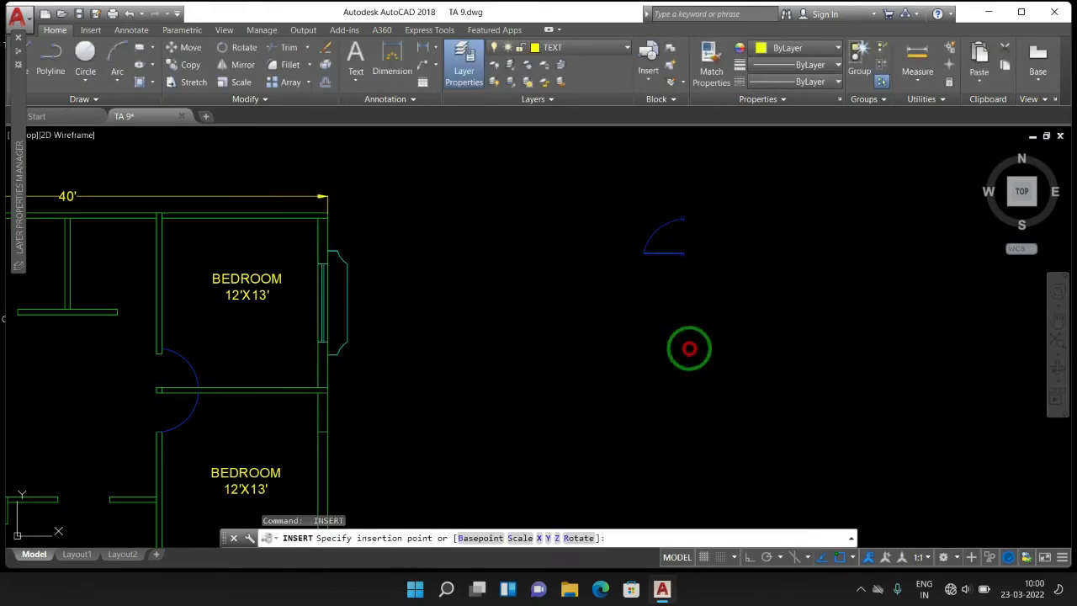
key(Return)
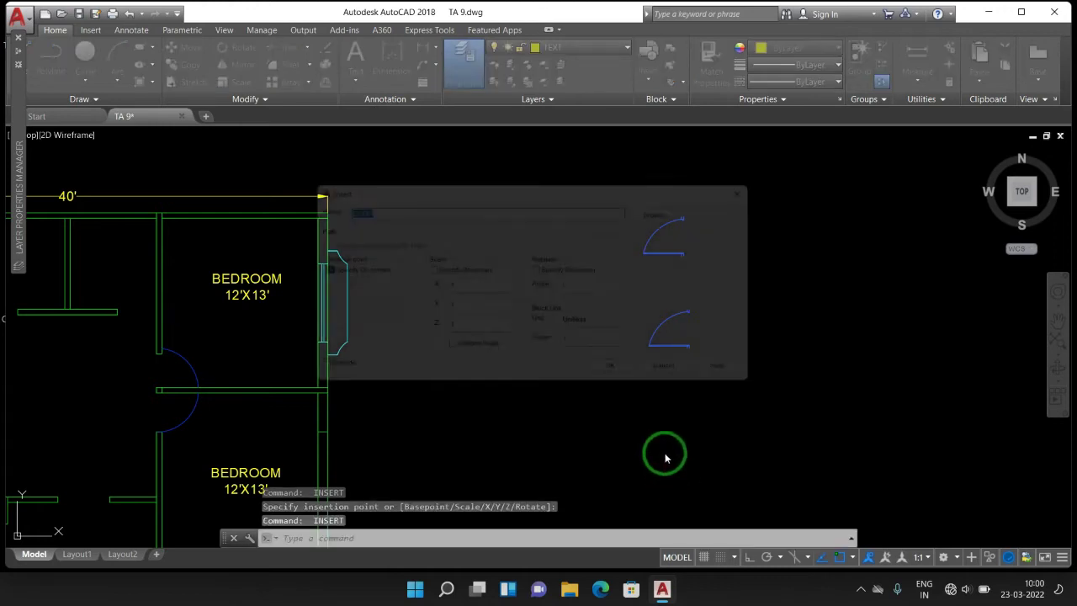
click(627, 380)
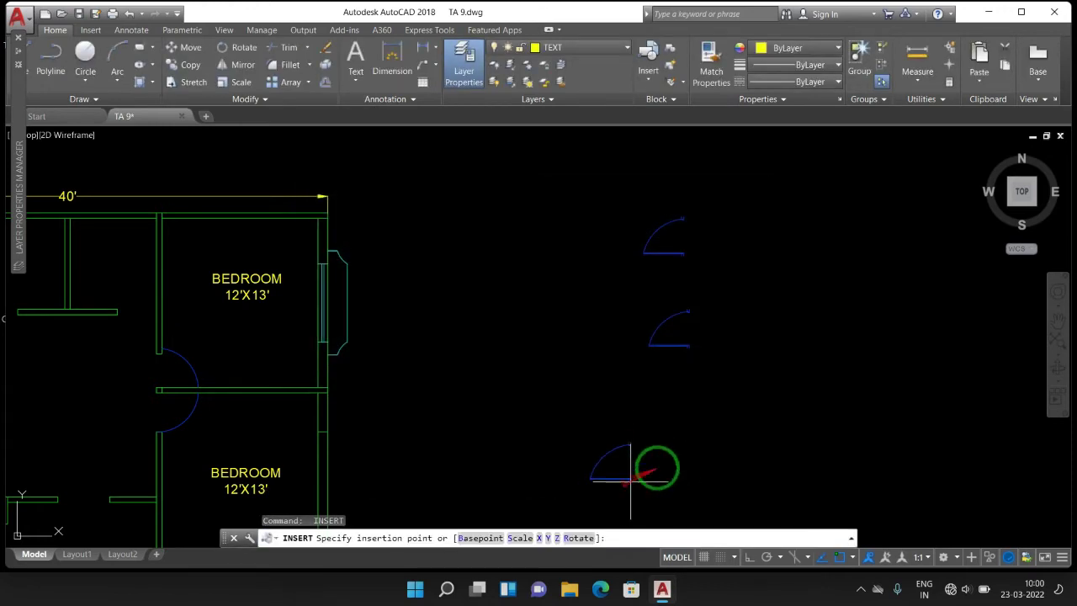
click(694, 434)
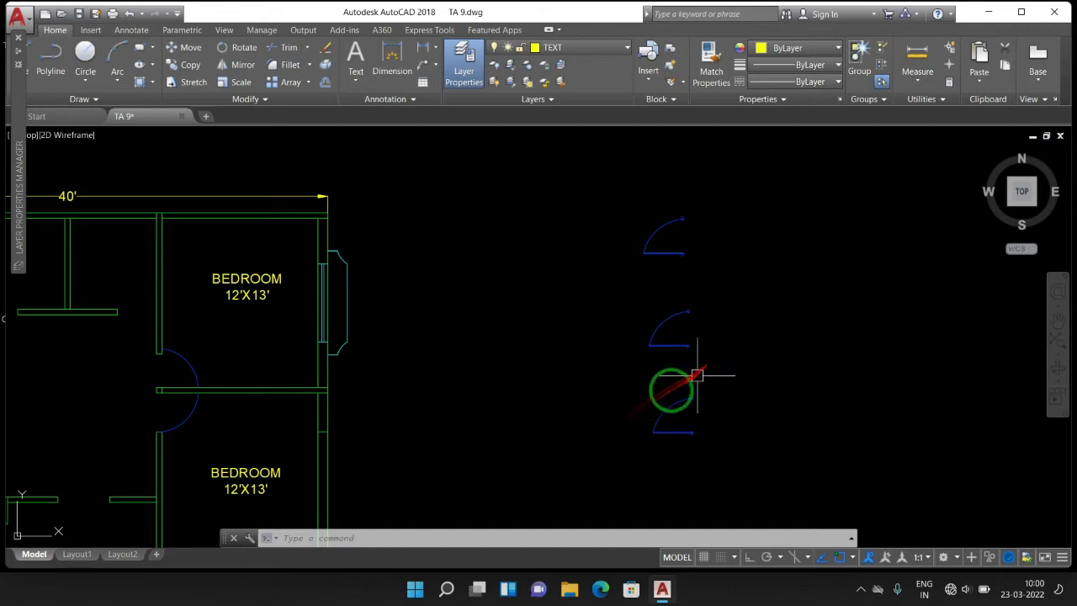
Step: Cancel the leftover insert and begin a new block definition for the window
scroll(309, 292, up, 5)
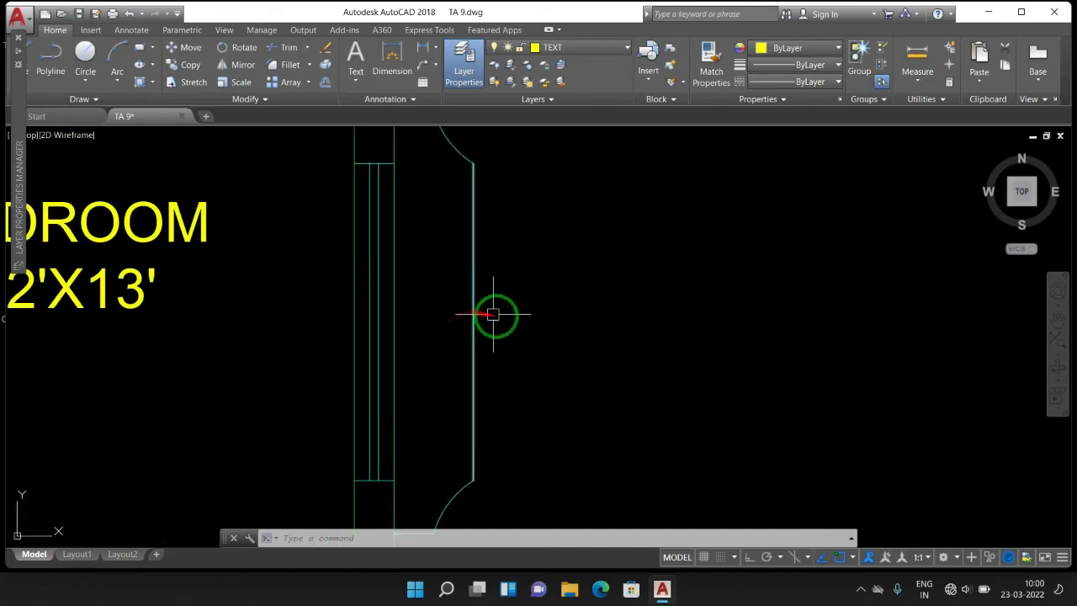
scroll(494, 315, down, 2)
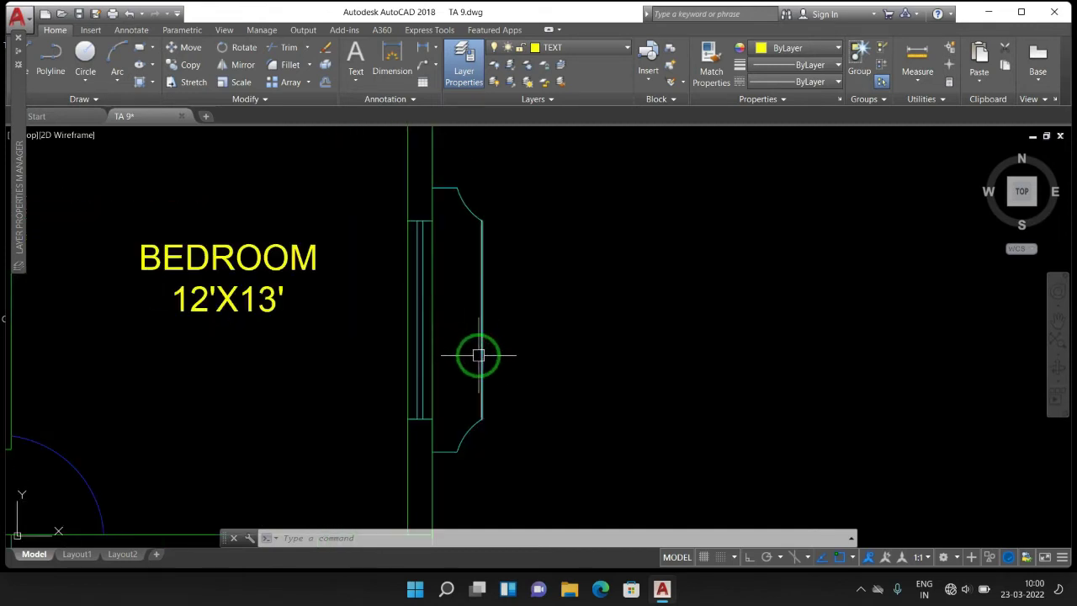
key(Escape)
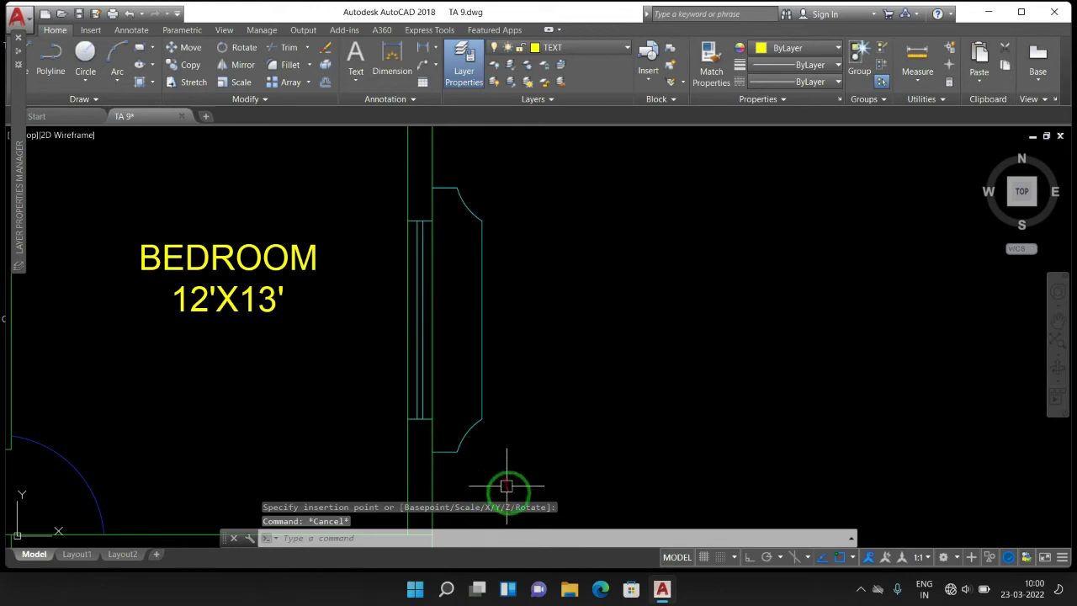
key(Escape)
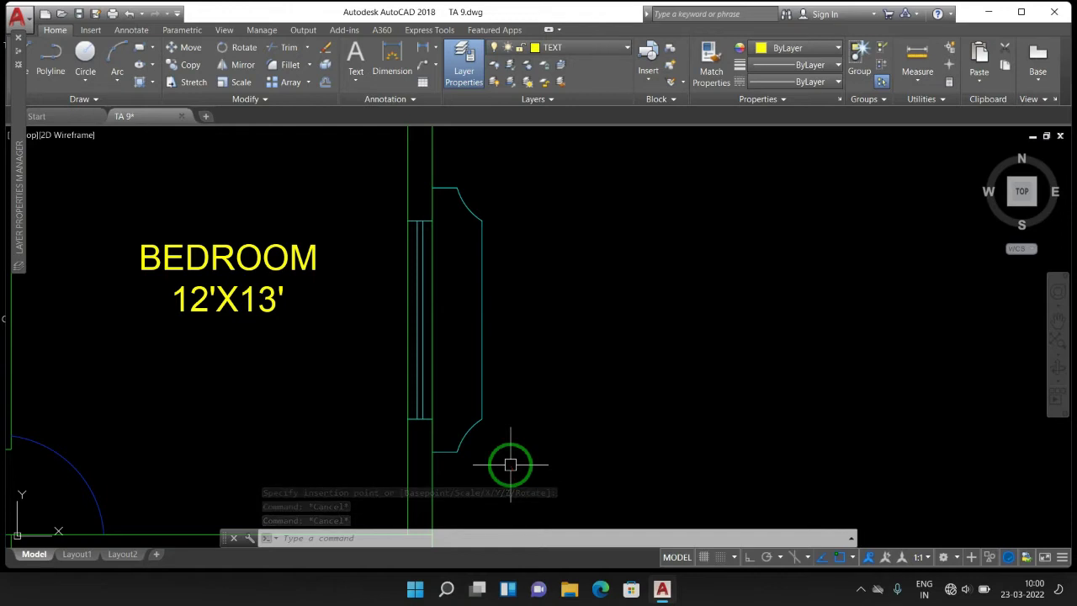
text(B)
key(Return)
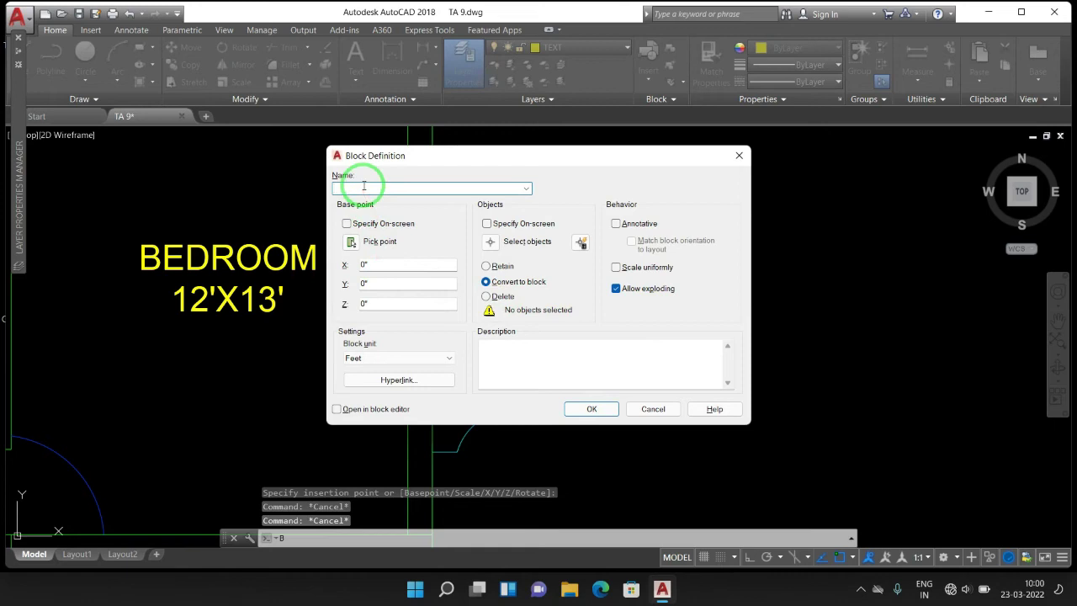
text(WINDOW)
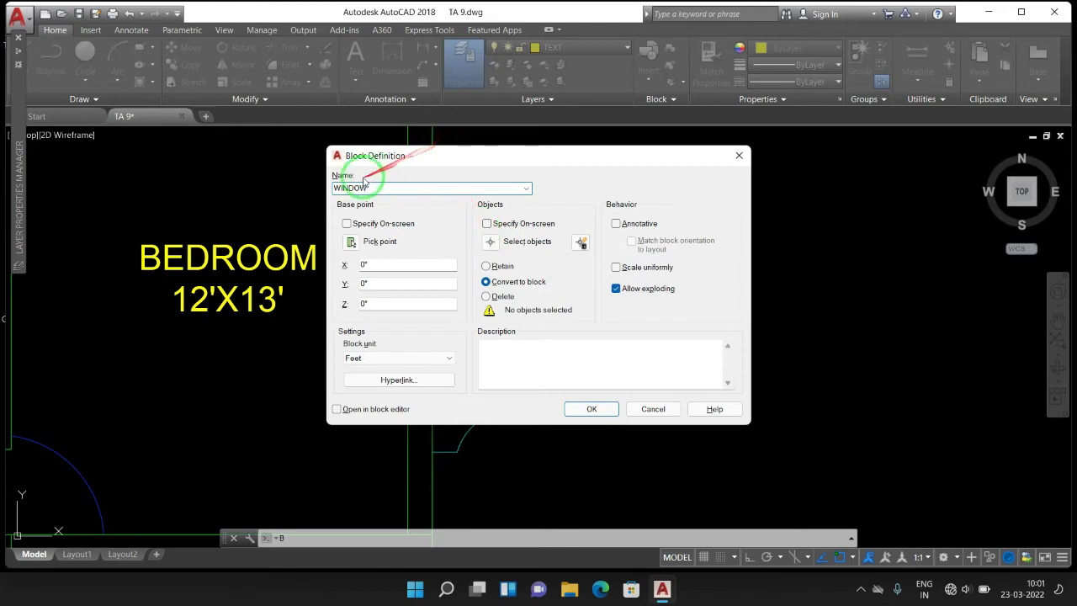
Step: Select the ten window lines beside the BEDROOM 12'X13' room
click(491, 244)
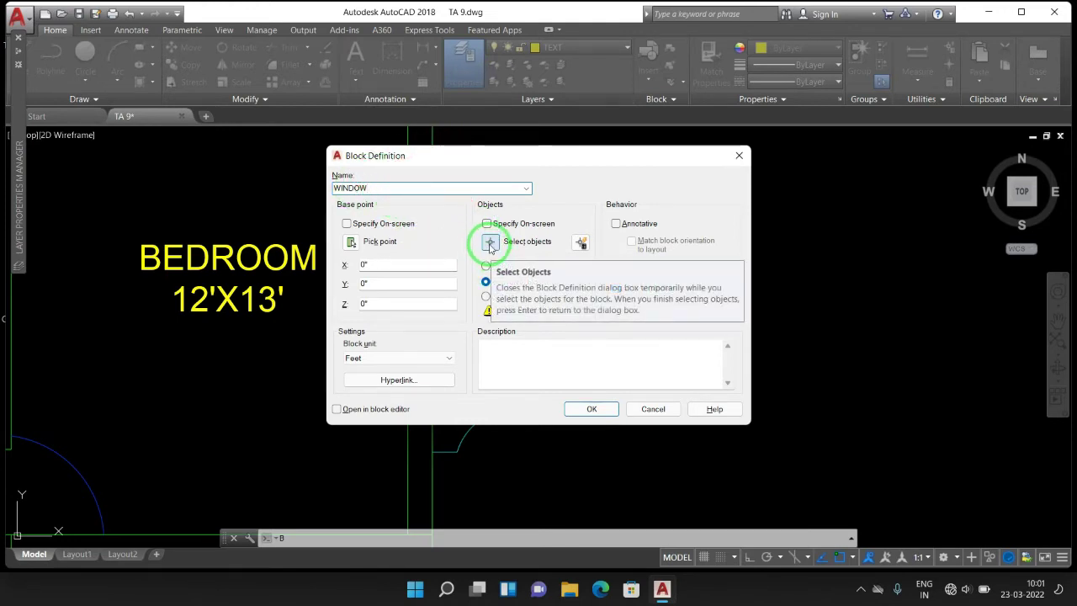
click(491, 244)
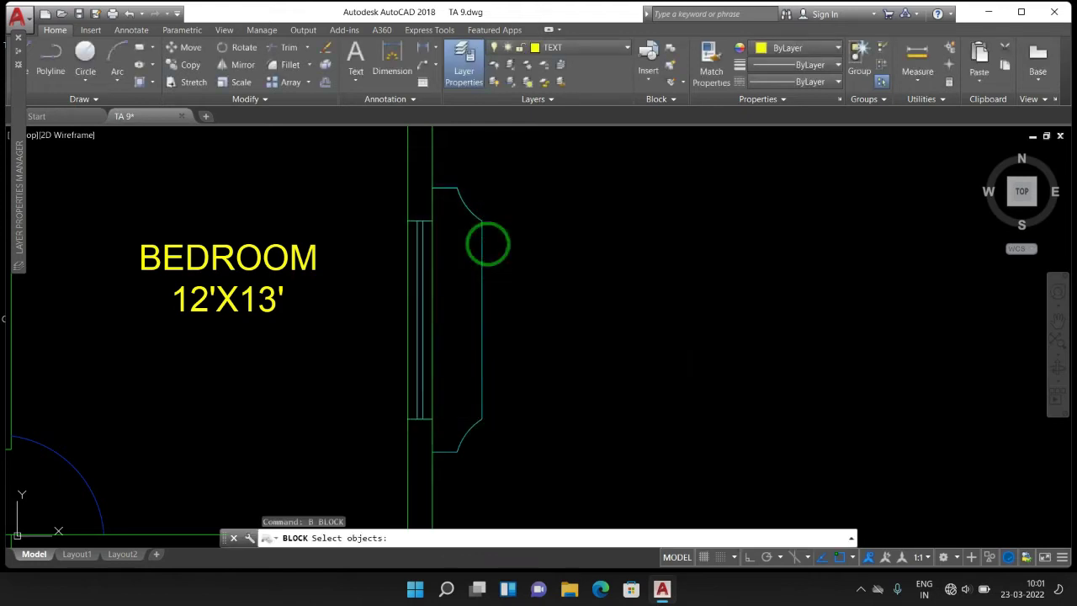
click(523, 476)
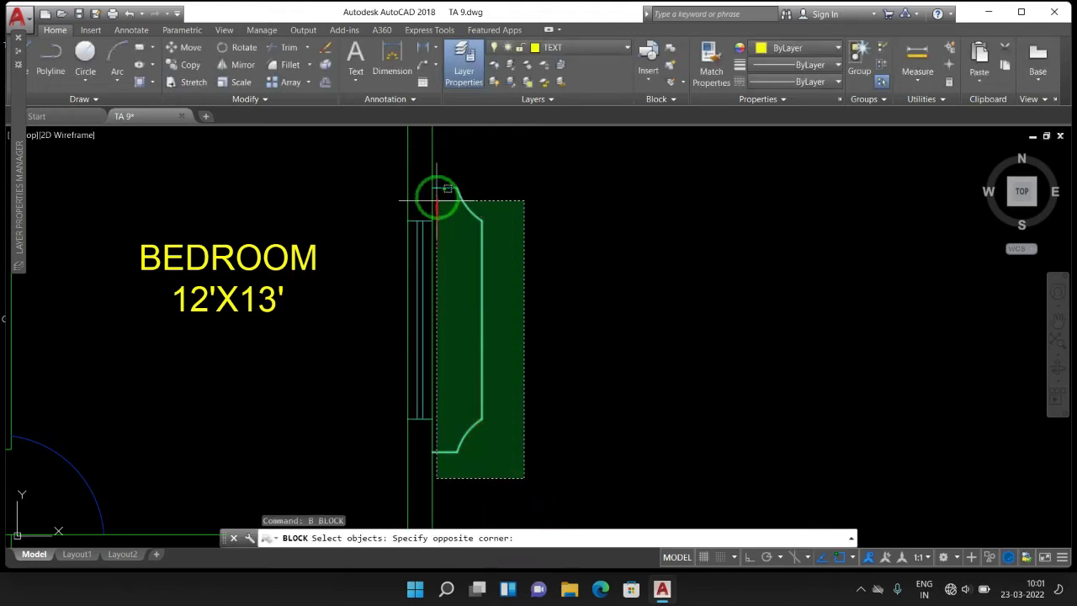
click(436, 200)
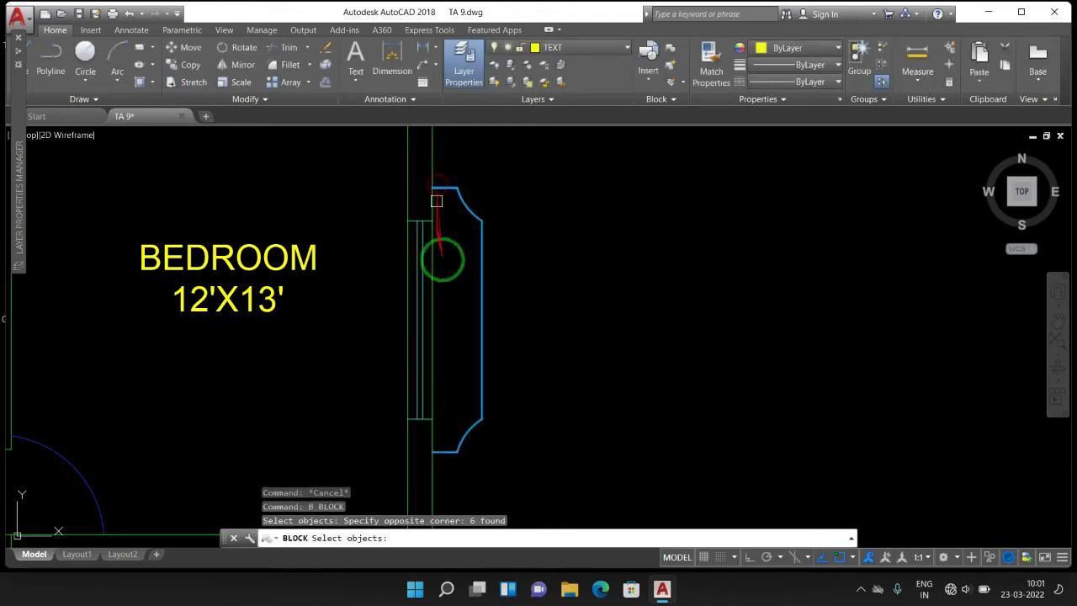
click(419, 302)
scroll(420, 301, up, 2)
click(418, 296)
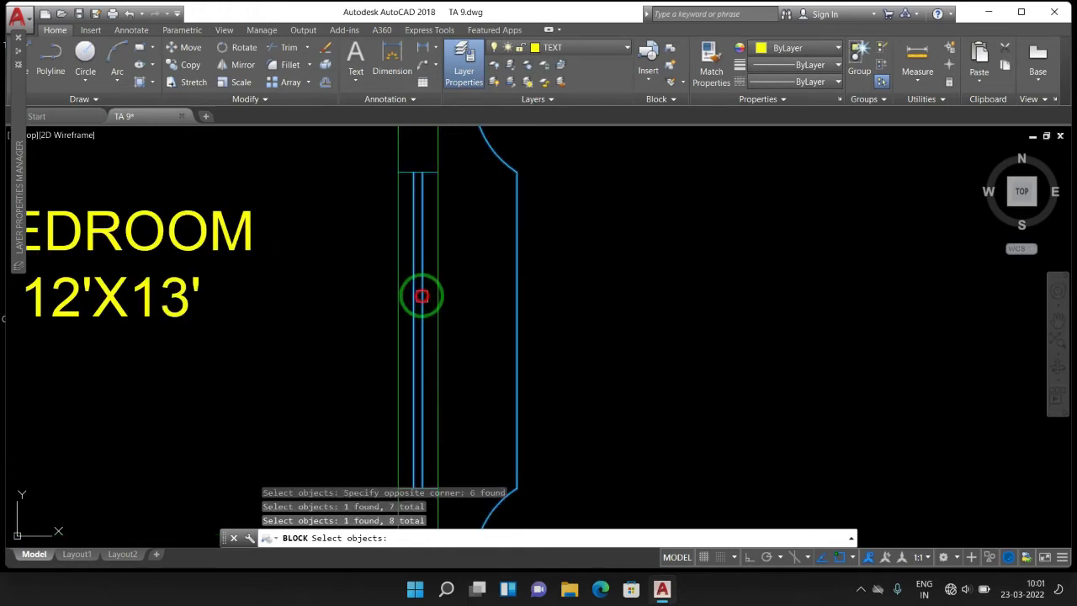
scroll(411, 170, up, 4)
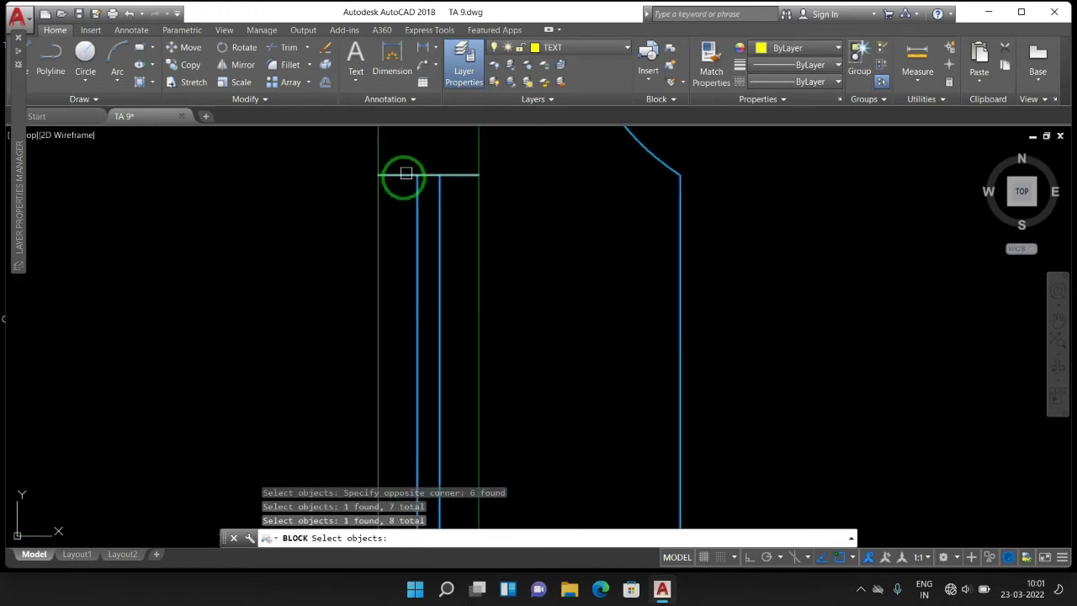
click(402, 178)
scroll(538, 184, down, 4)
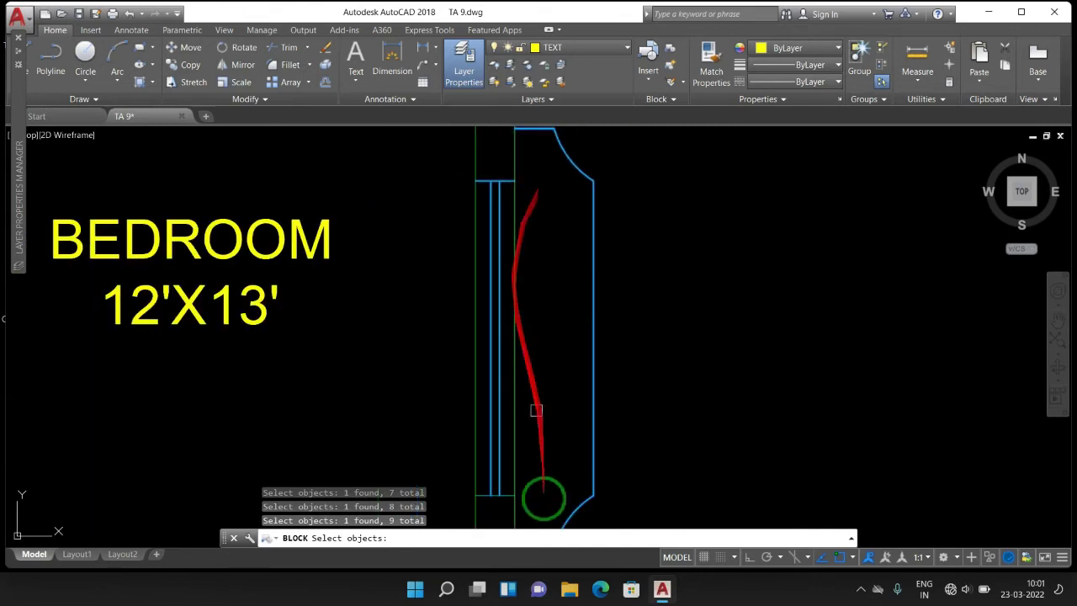
click(485, 499)
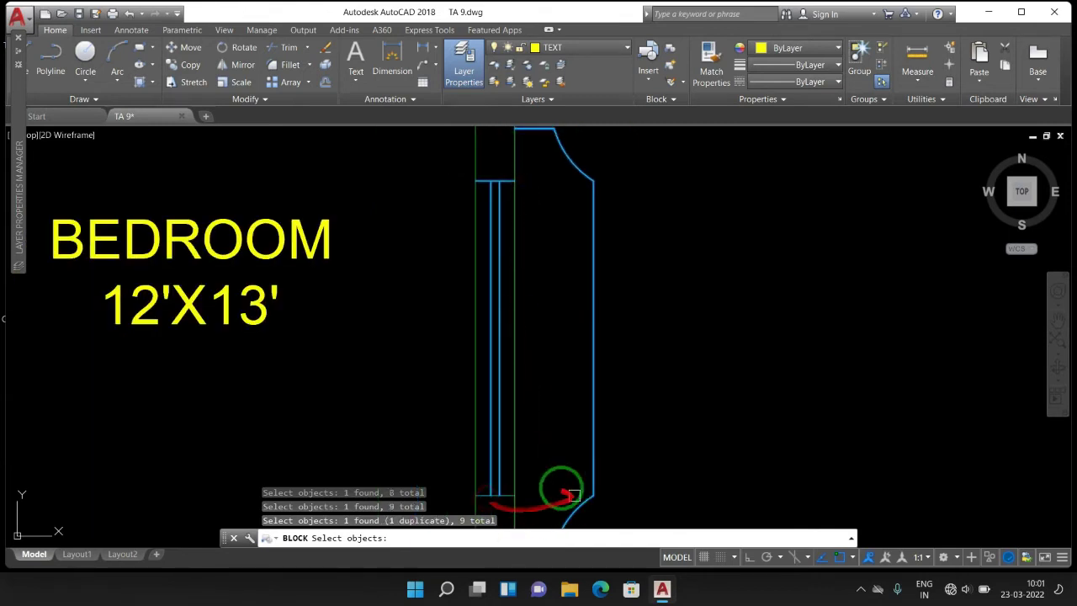
scroll(514, 495, up, 3)
click(501, 493)
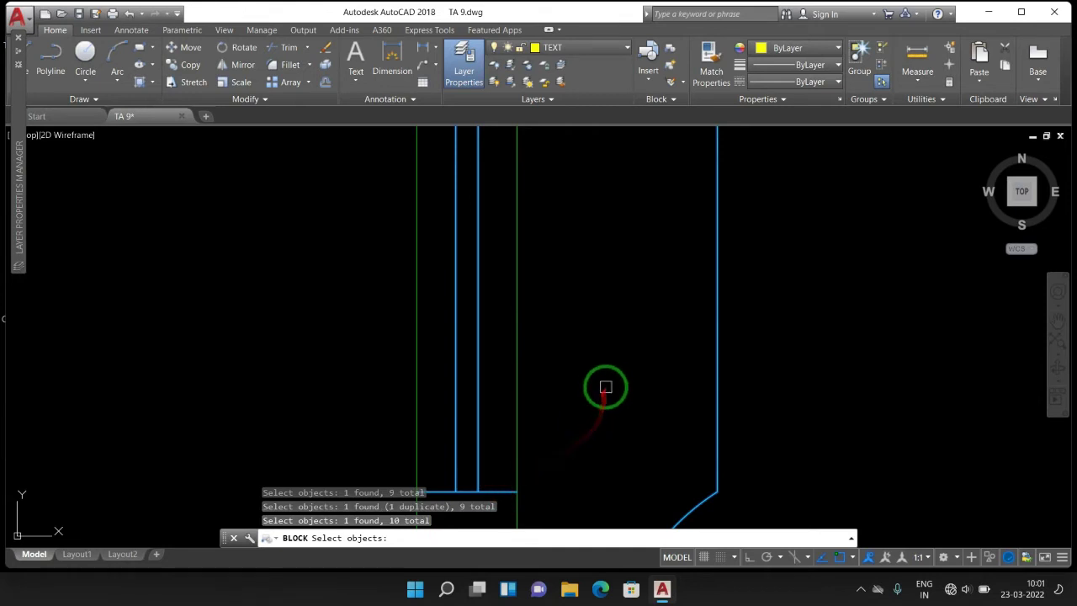
scroll(602, 390, down, 3)
key(Return)
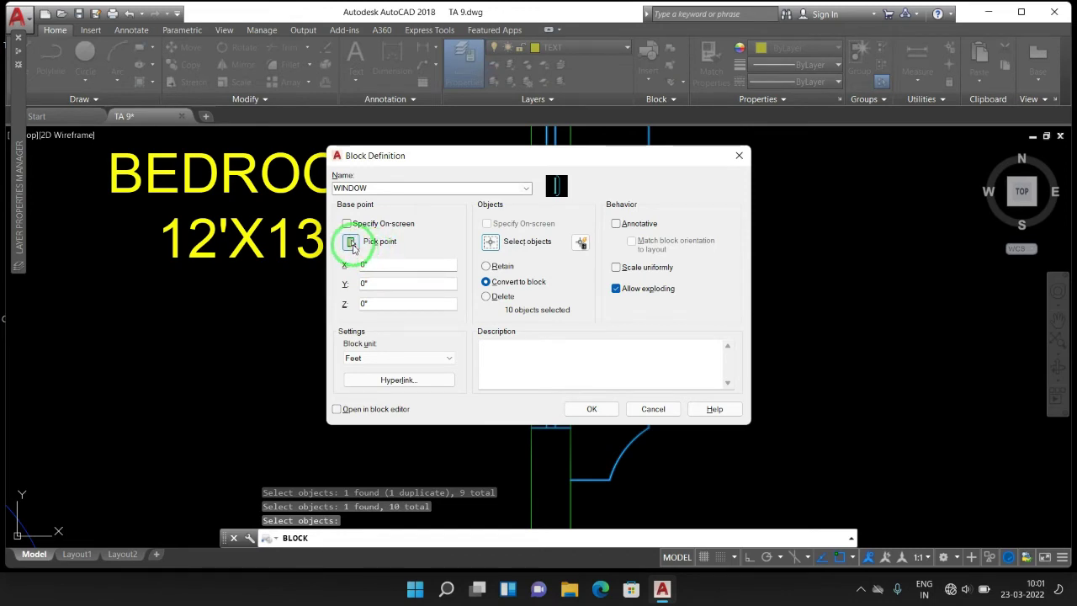
Step: Pick the base point on the window and create the WINDOW block
click(351, 243)
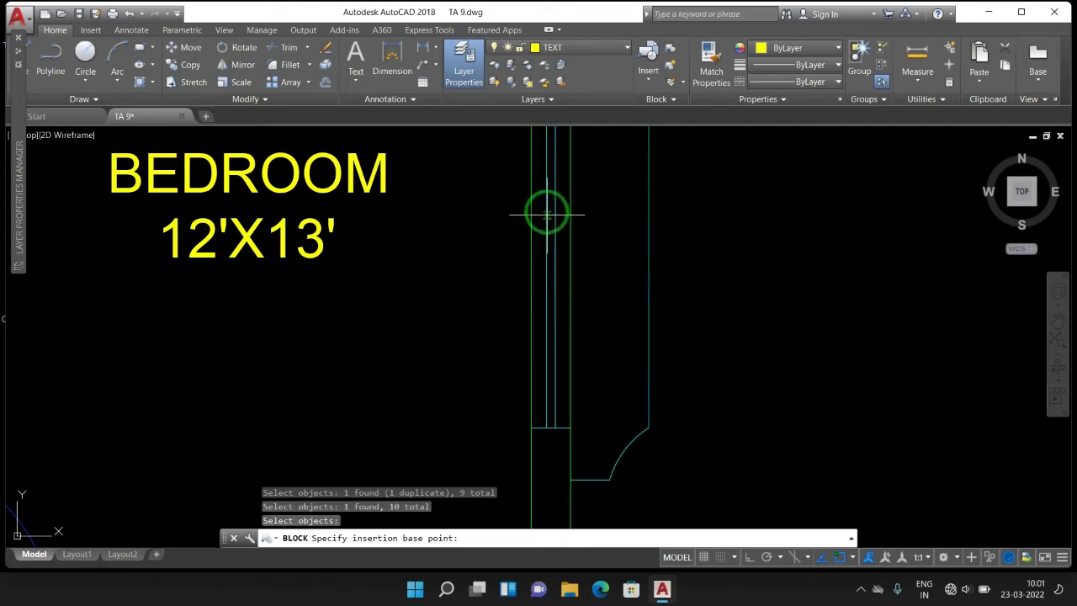
scroll(570, 258, down, 2)
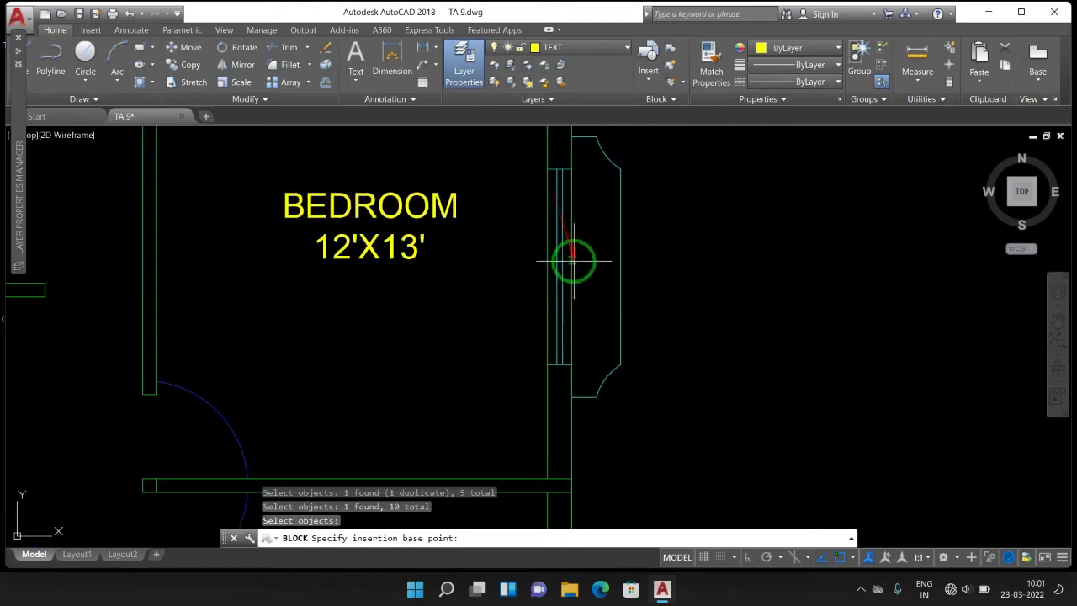
scroll(571, 257, down, 2)
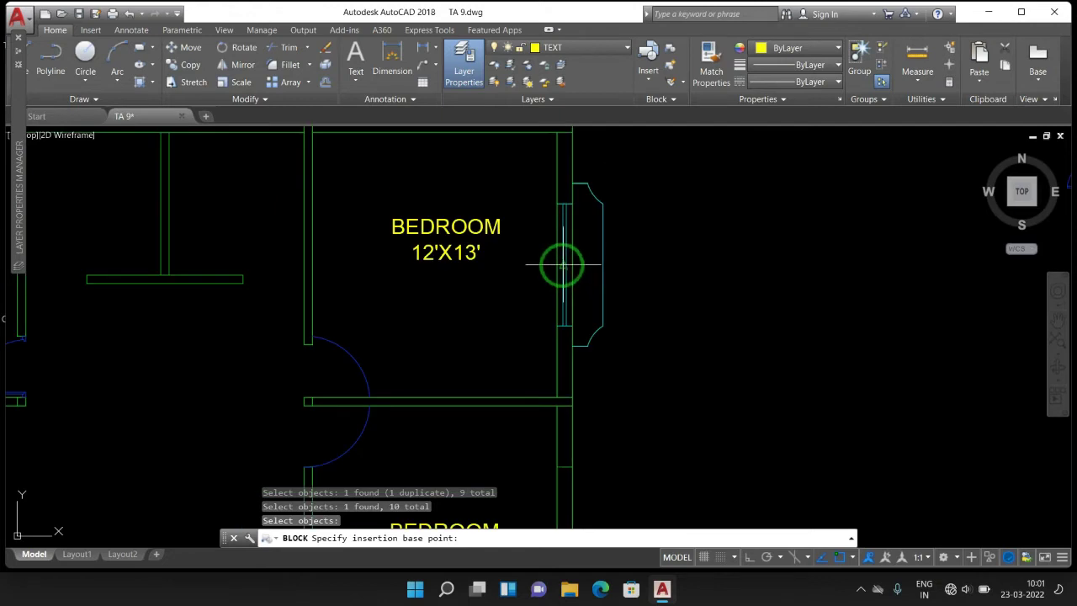
click(562, 266)
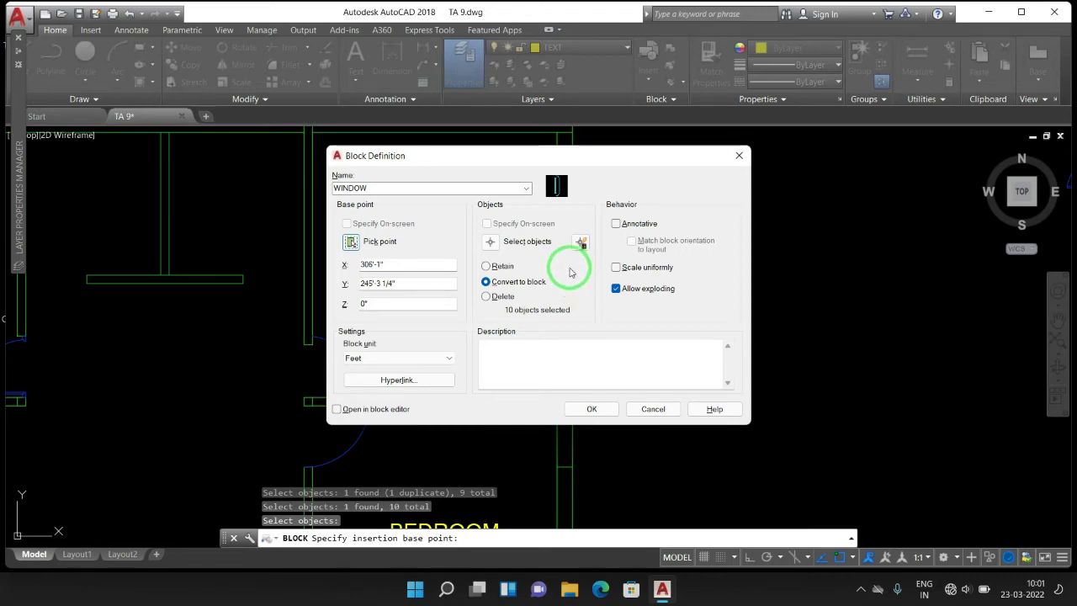
click(593, 410)
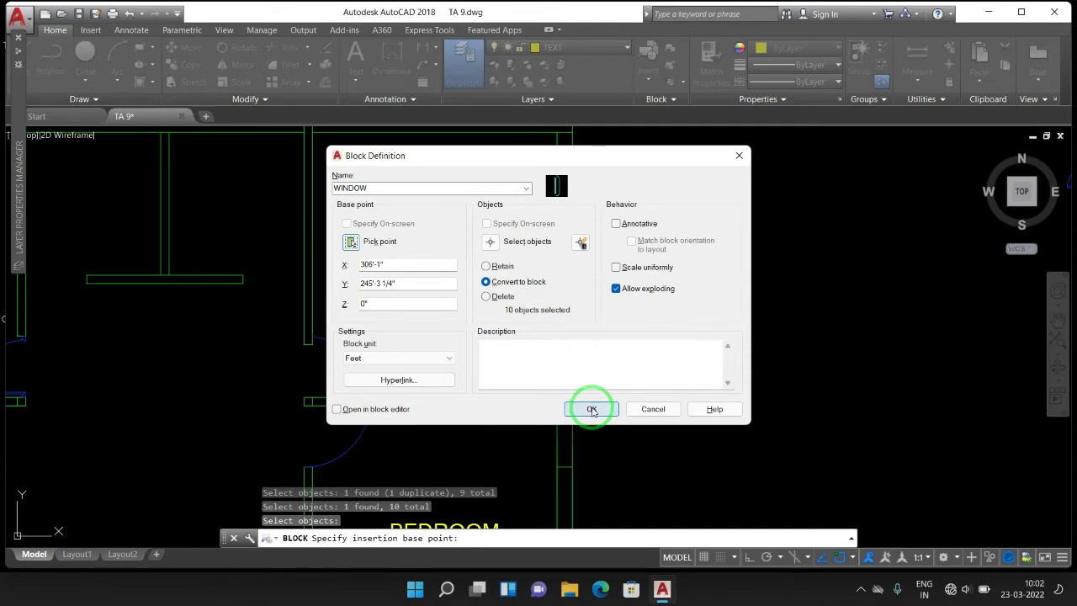
click(593, 409)
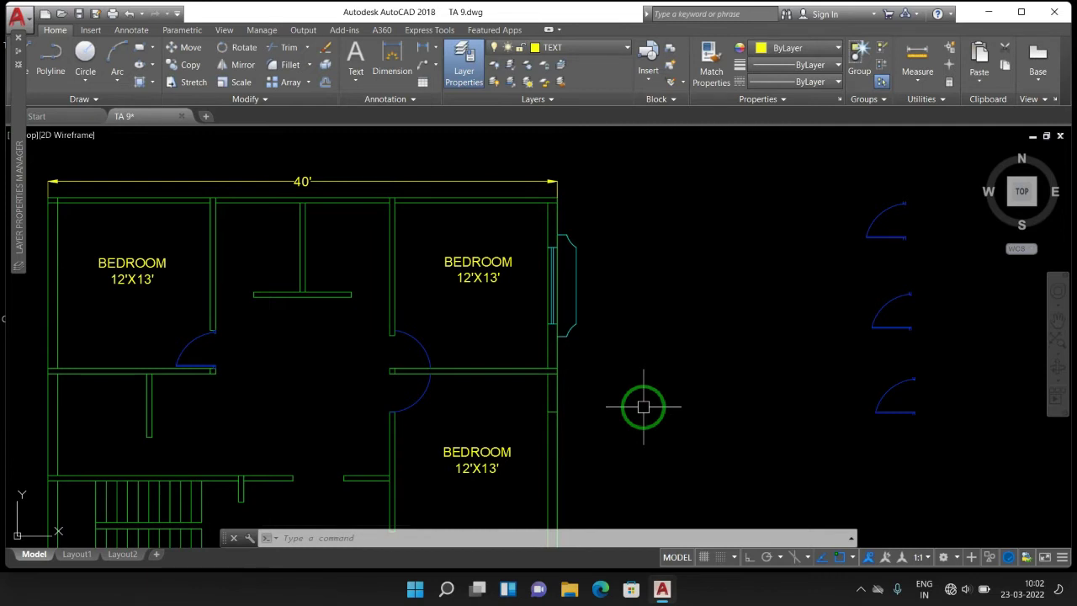
Step: Erase the old short line across the wall and cancel a started hatch
middle_drag(664, 440, 624, 303)
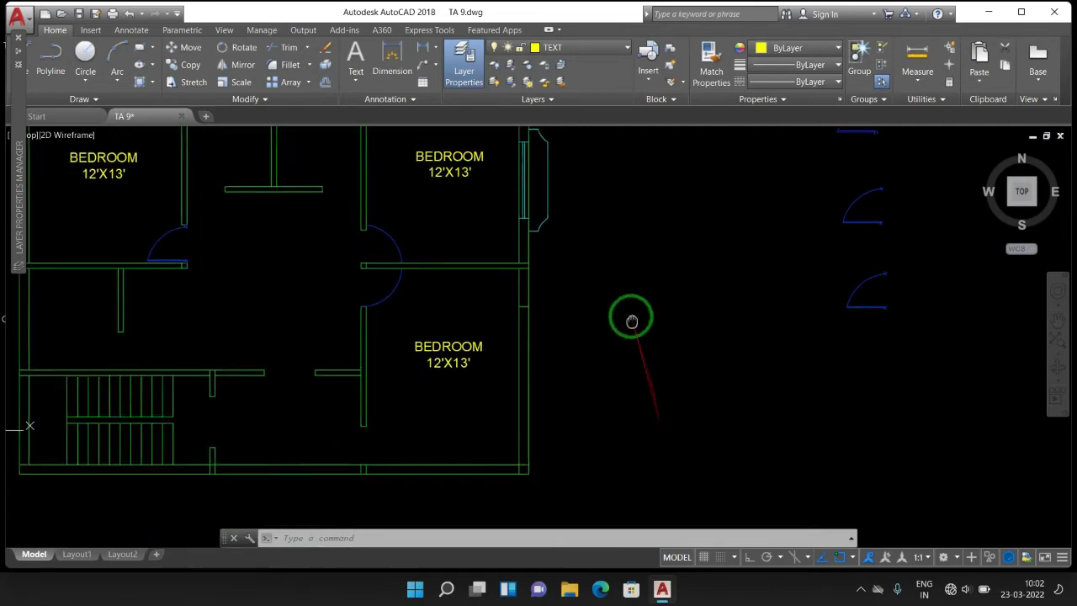
scroll(510, 278, up, 8)
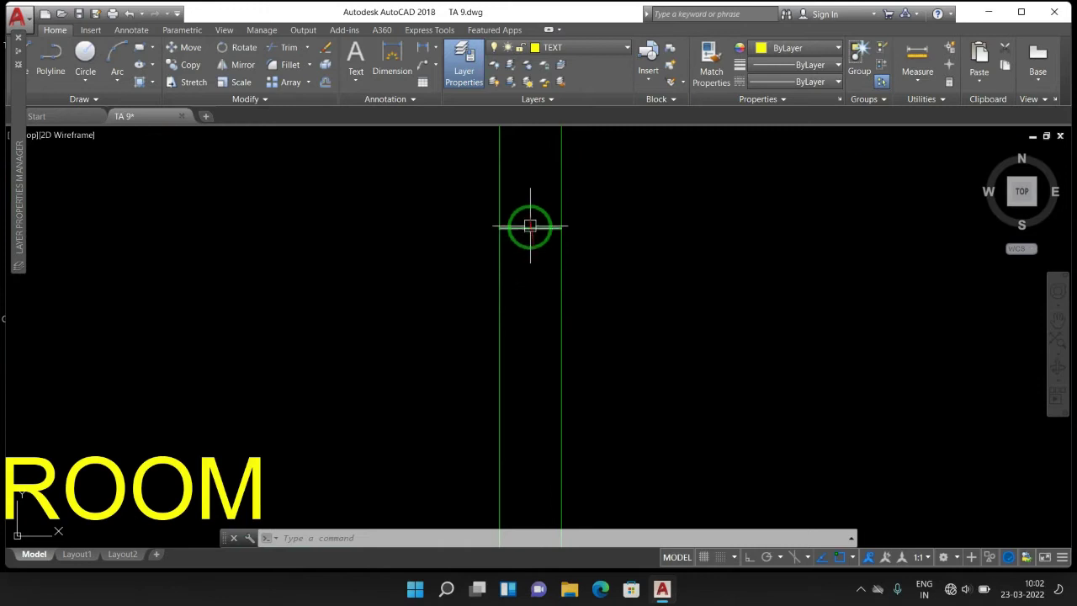
key(Escape)
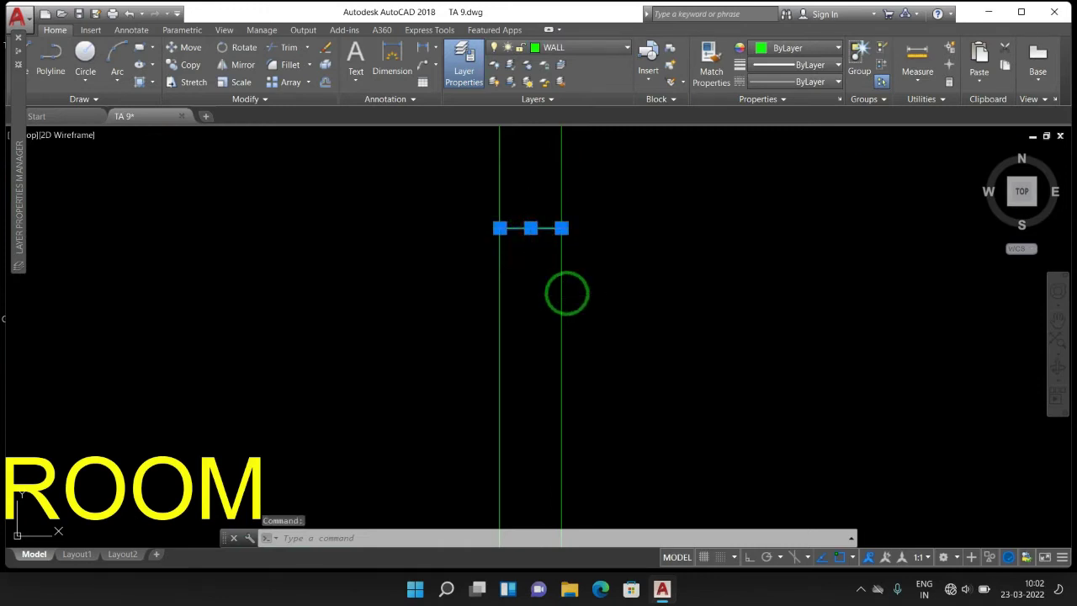
key(Delete)
scroll(484, 341, down, 7)
scroll(495, 356, up, 3)
scroll(495, 356, up, 1)
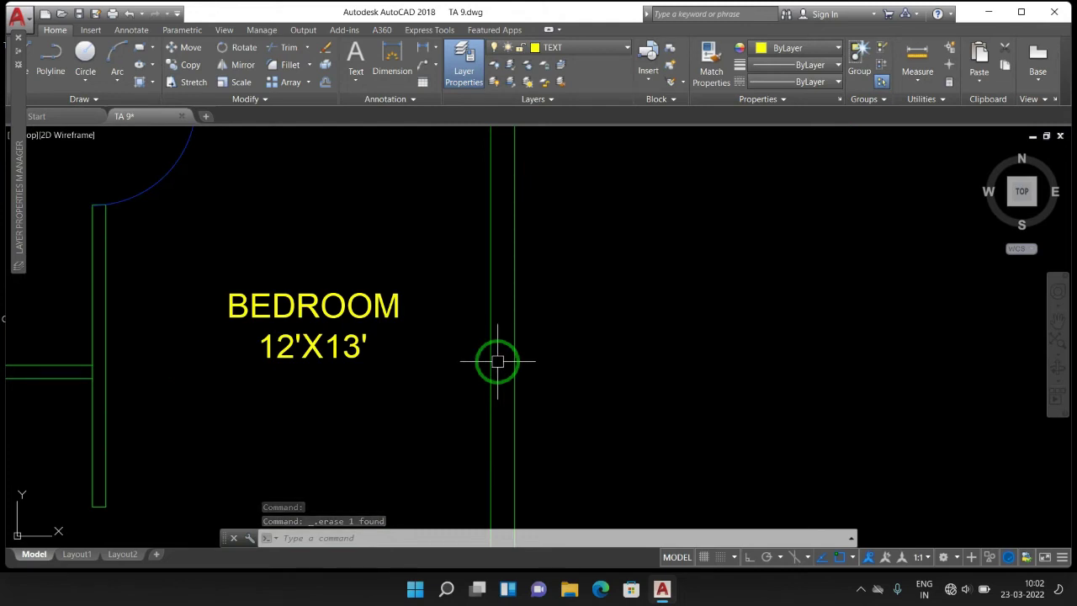
text(Kh)
key(Return)
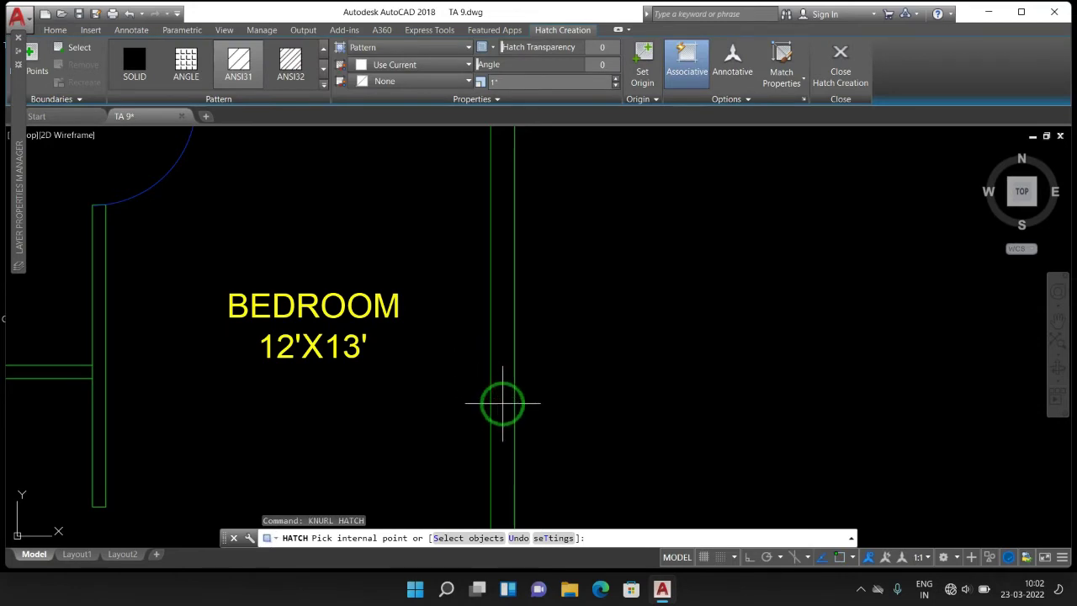
key(Escape)
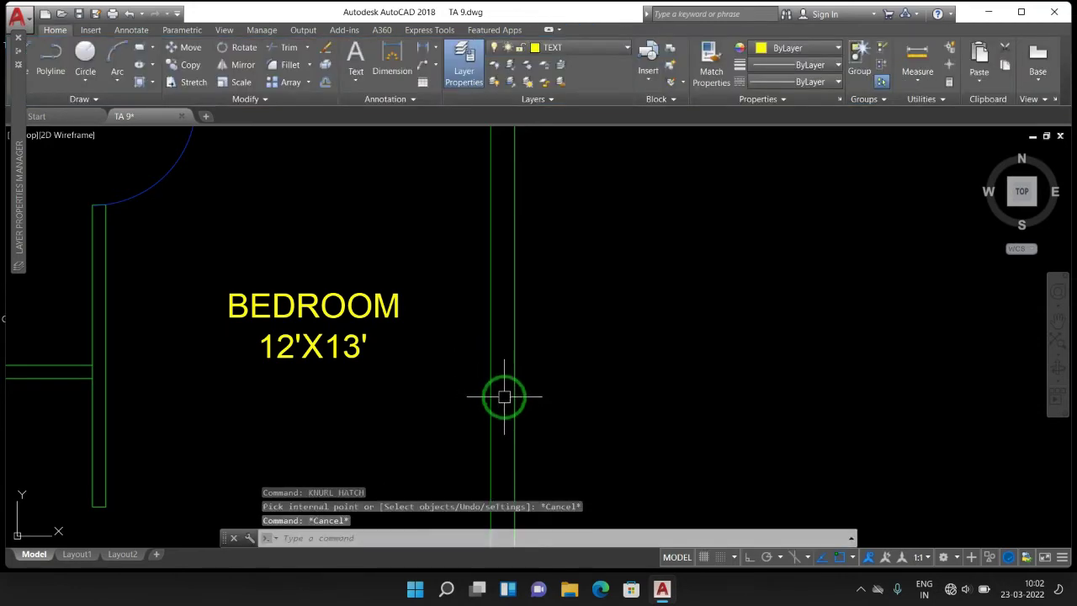
text(j)
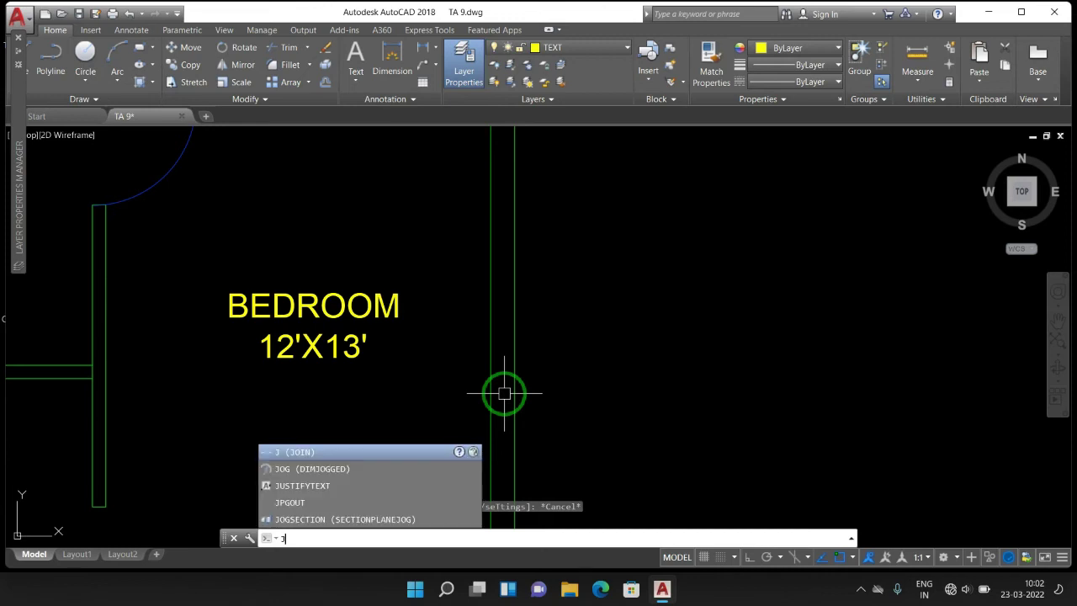
key(Escape)
key(Escape)
key(Escape)
Step: Draw a short line across the wall thickness right of the BEDROOM 12'X13' label
text(l)
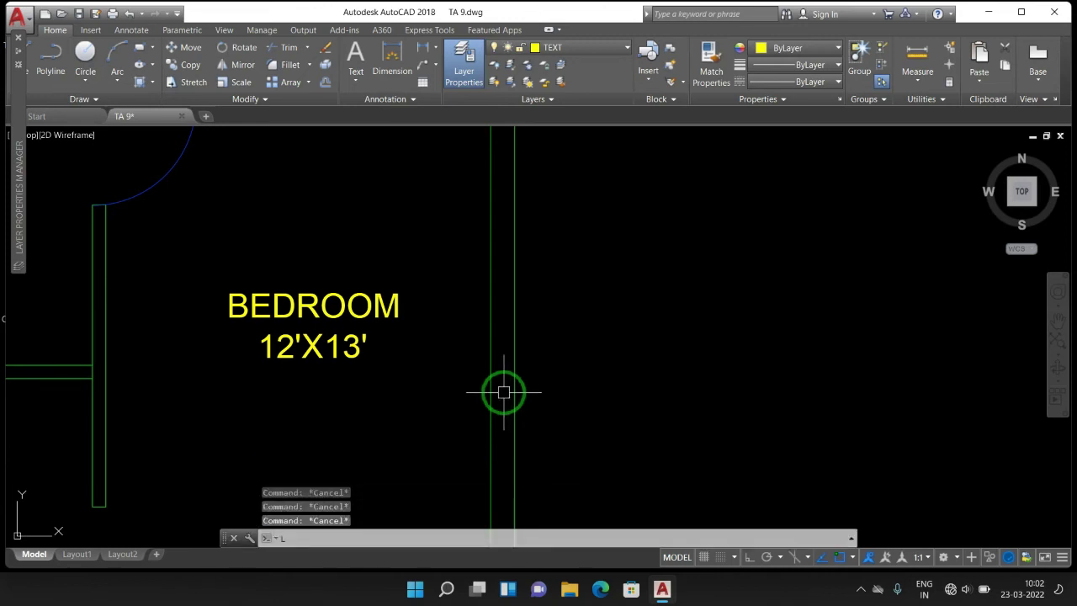
key(Return)
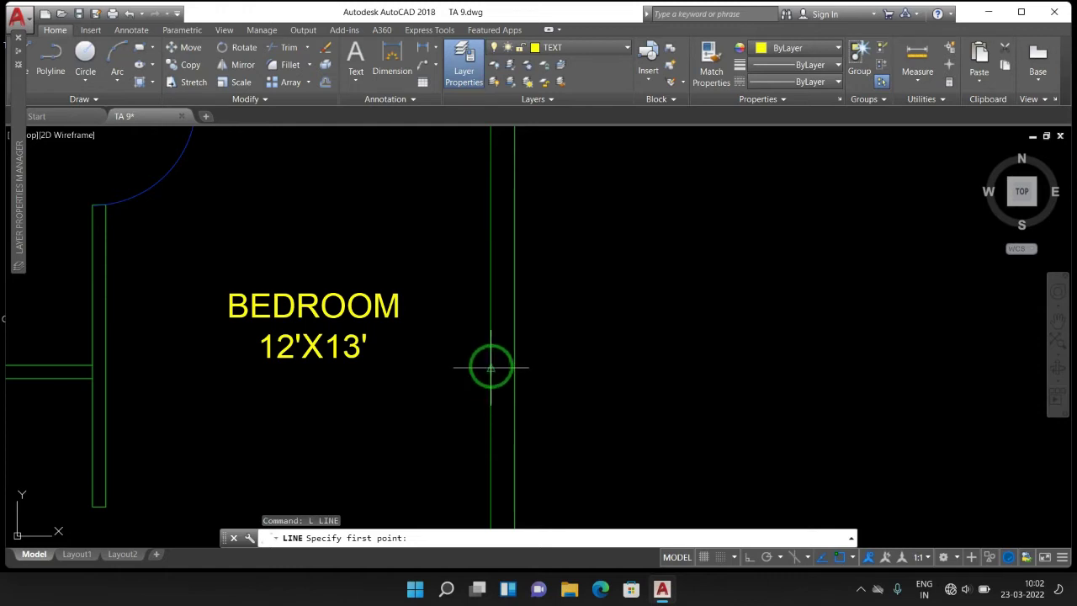
click(490, 367)
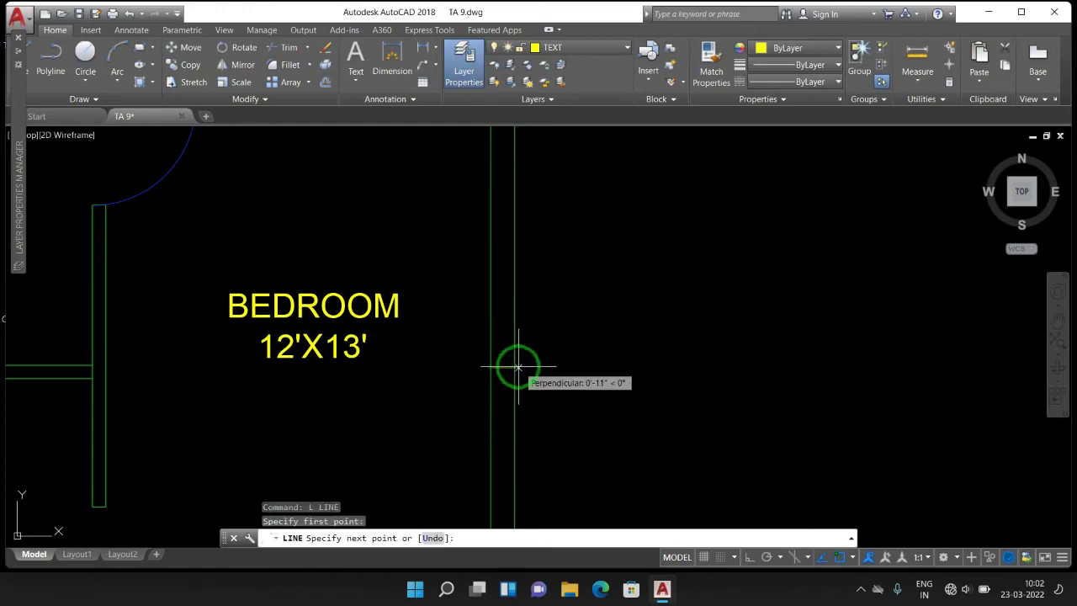
click(517, 367)
key(Escape)
key(Escape)
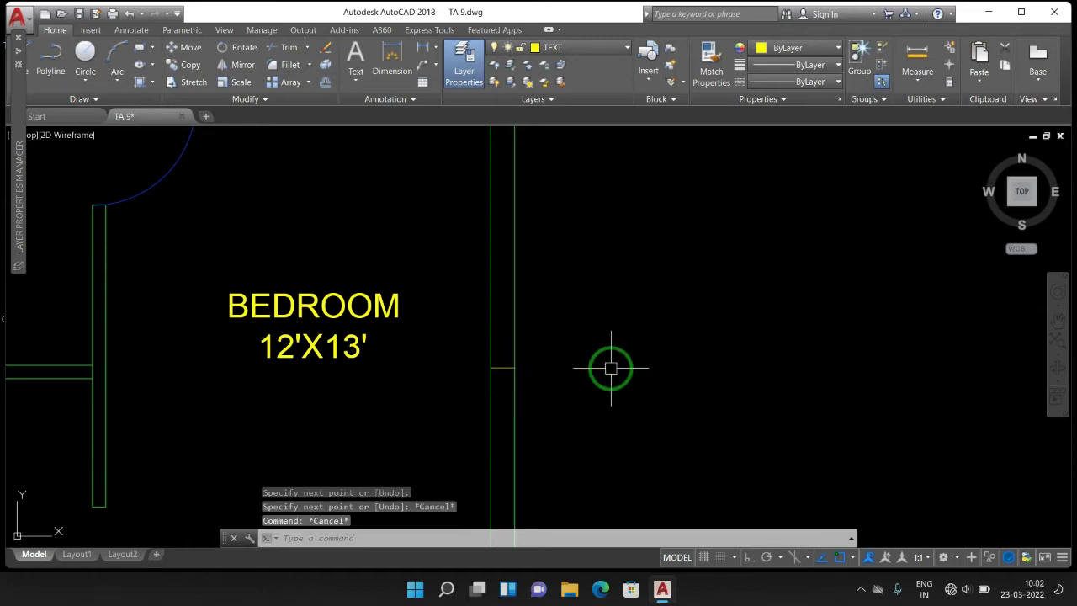
key(Escape)
Step: Insert the WINDOW block with its default settings, bringing the plan's bottom wall into view
text(l)
key(BackSpace)
key(Escape)
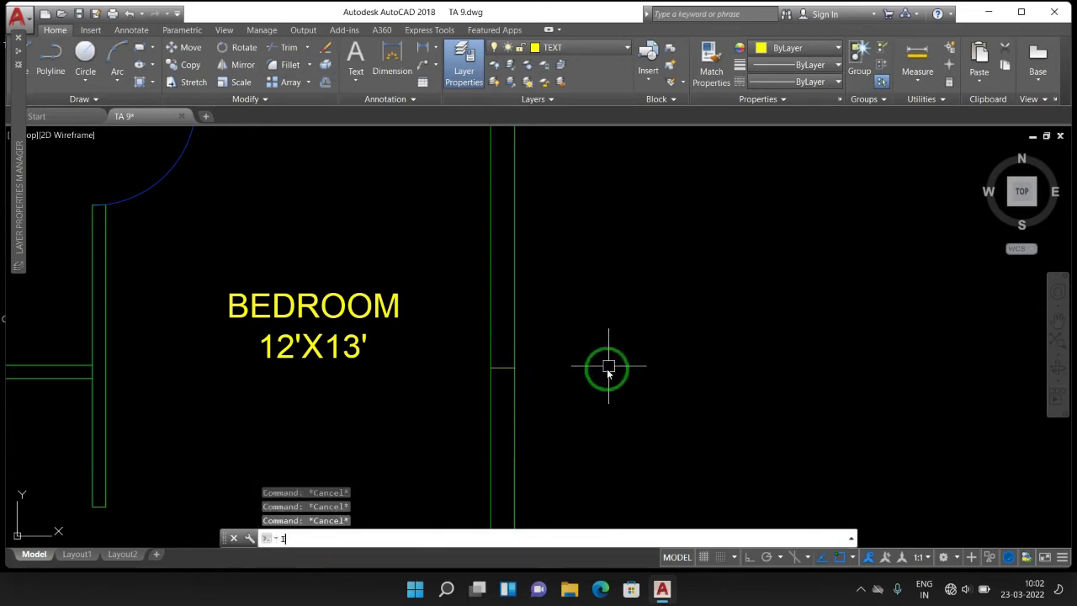
key(Return)
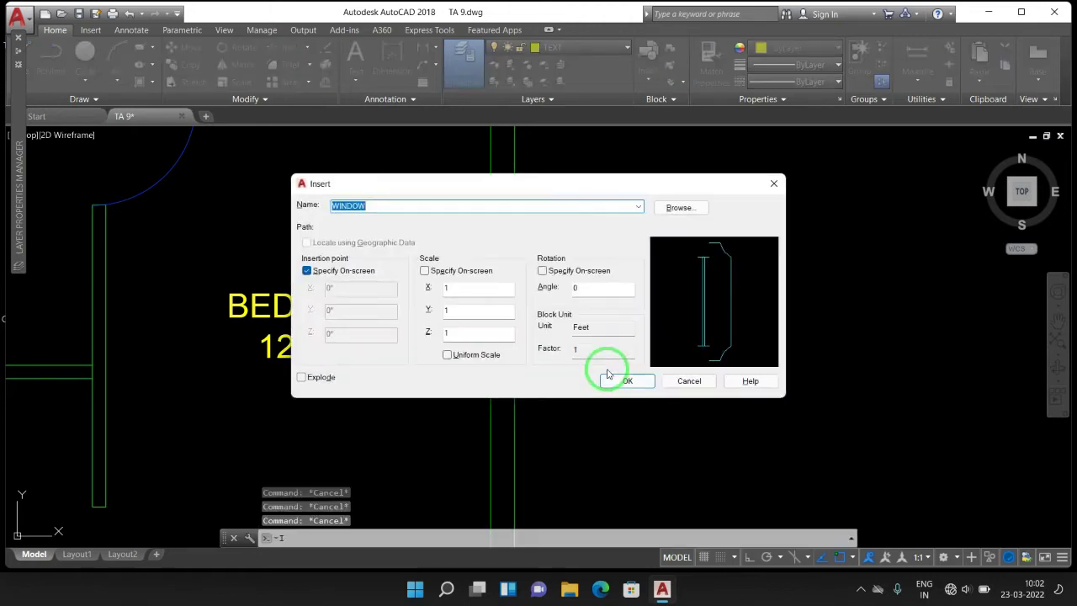
click(609, 377)
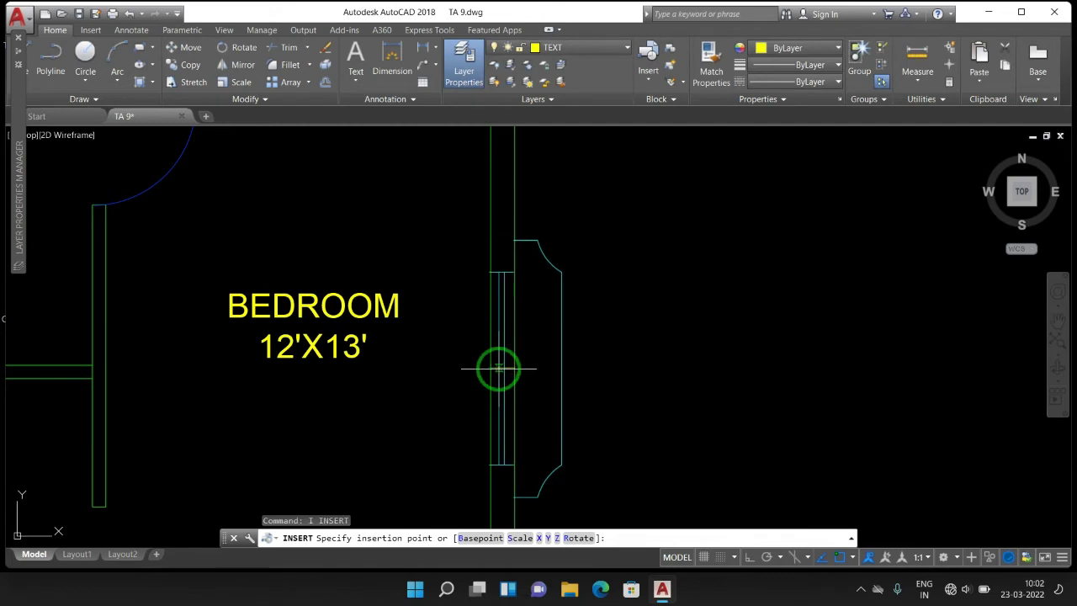
scroll(499, 368, up, 5)
scroll(500, 365, up, 4)
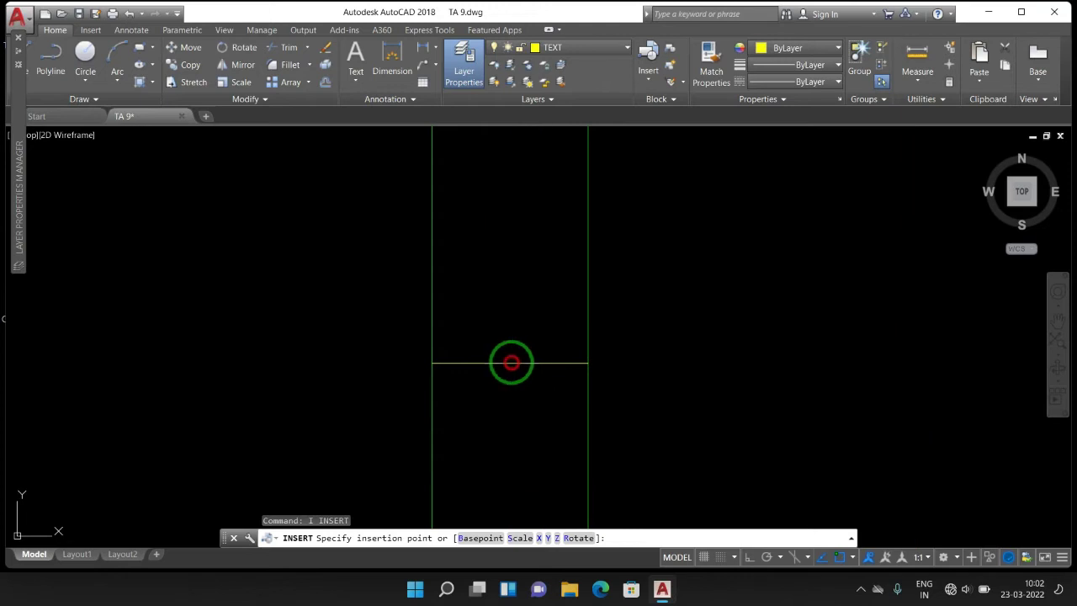
scroll(589, 260, down, 2)
scroll(625, 321, down, 2)
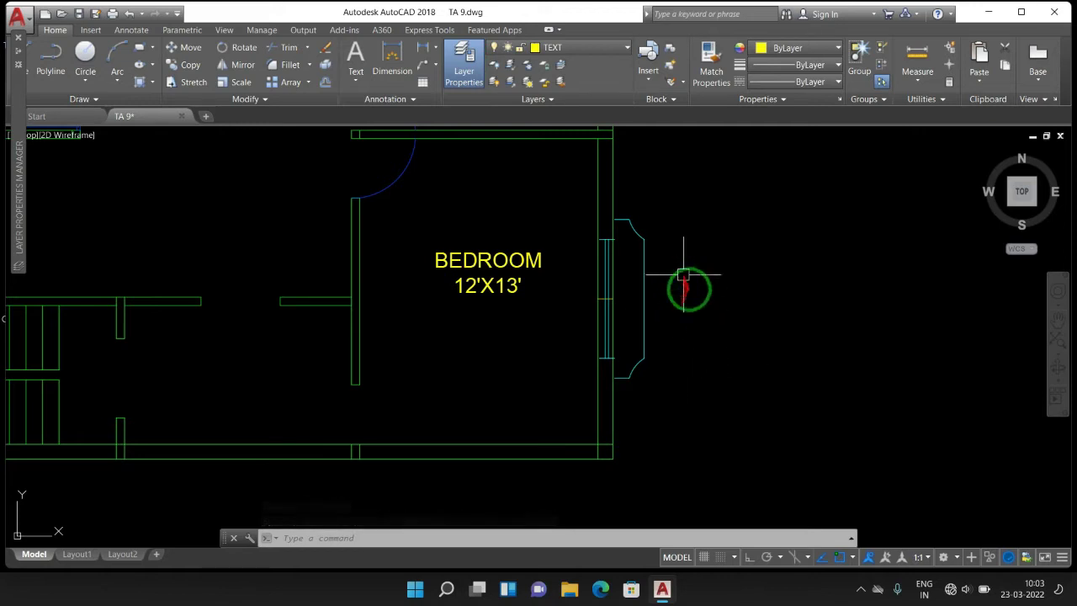
scroll(714, 354, down, 5)
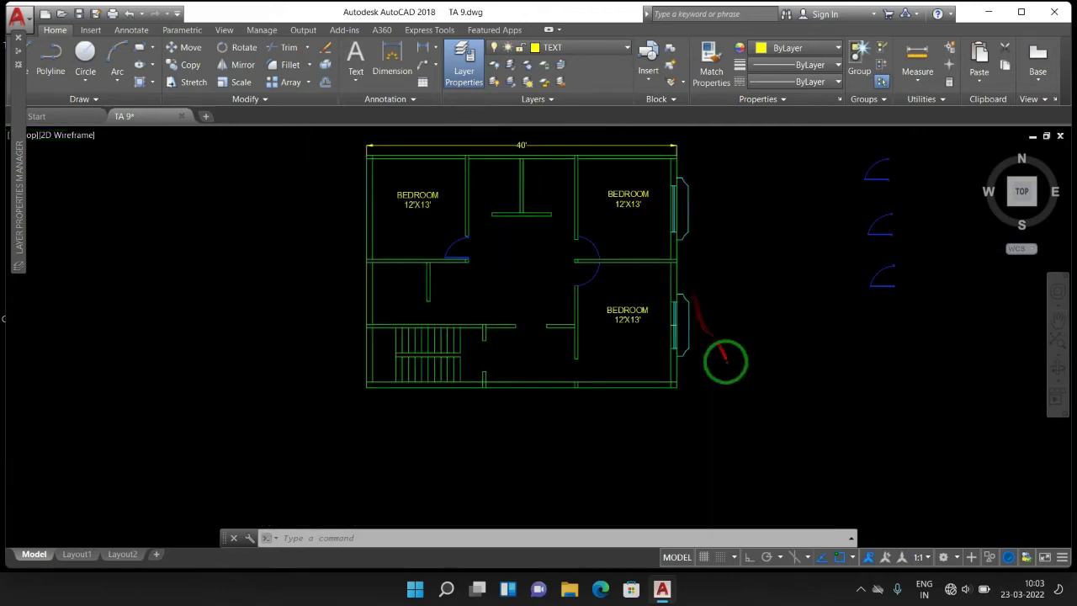
scroll(671, 321, up, 2)
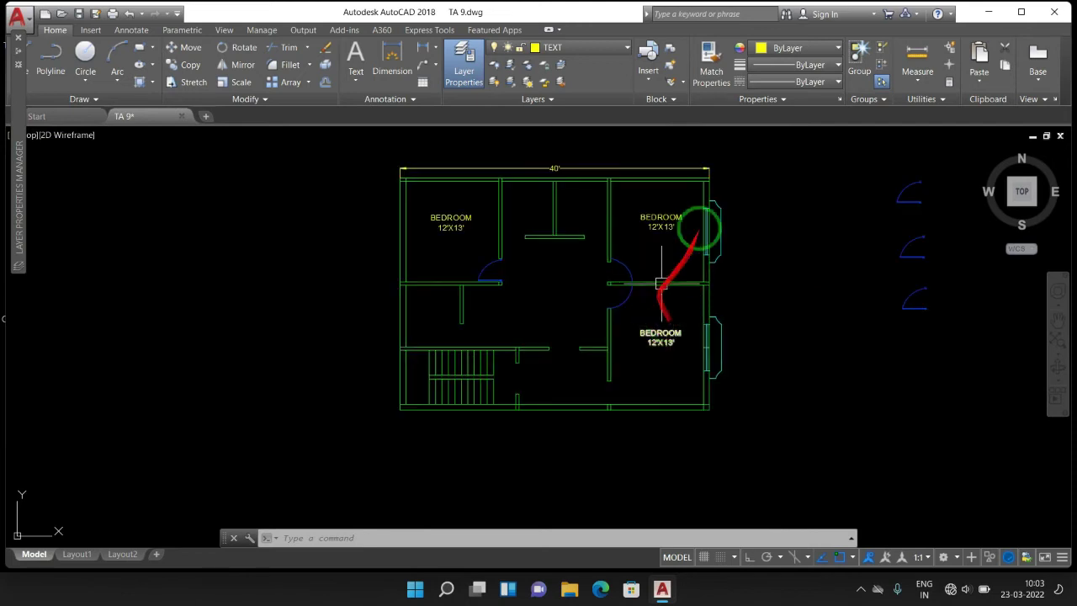
scroll(722, 220, up, 2)
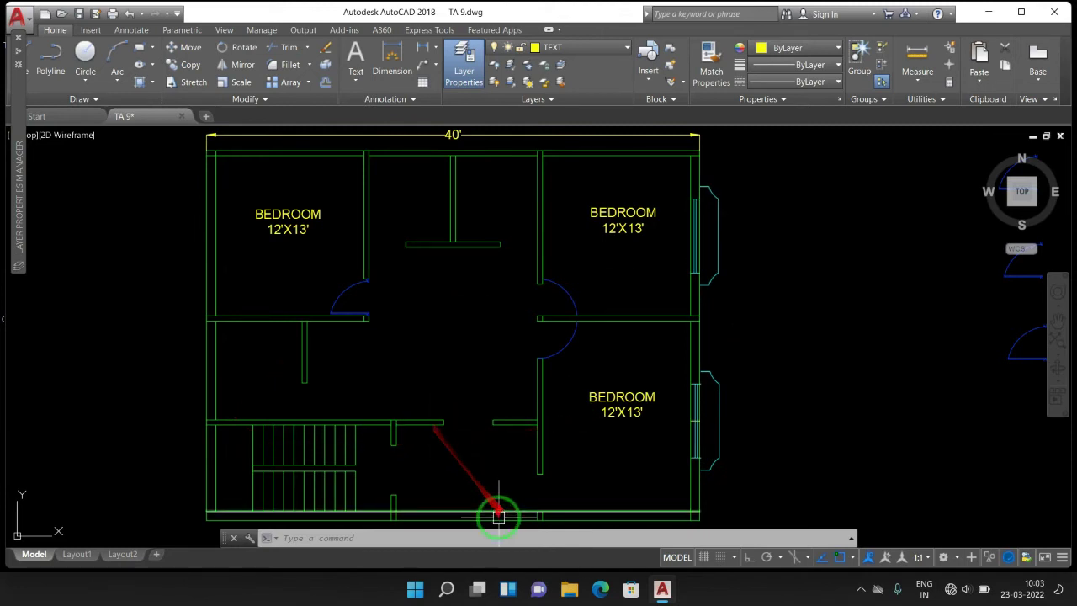
middle_drag(465, 522, 464, 477)
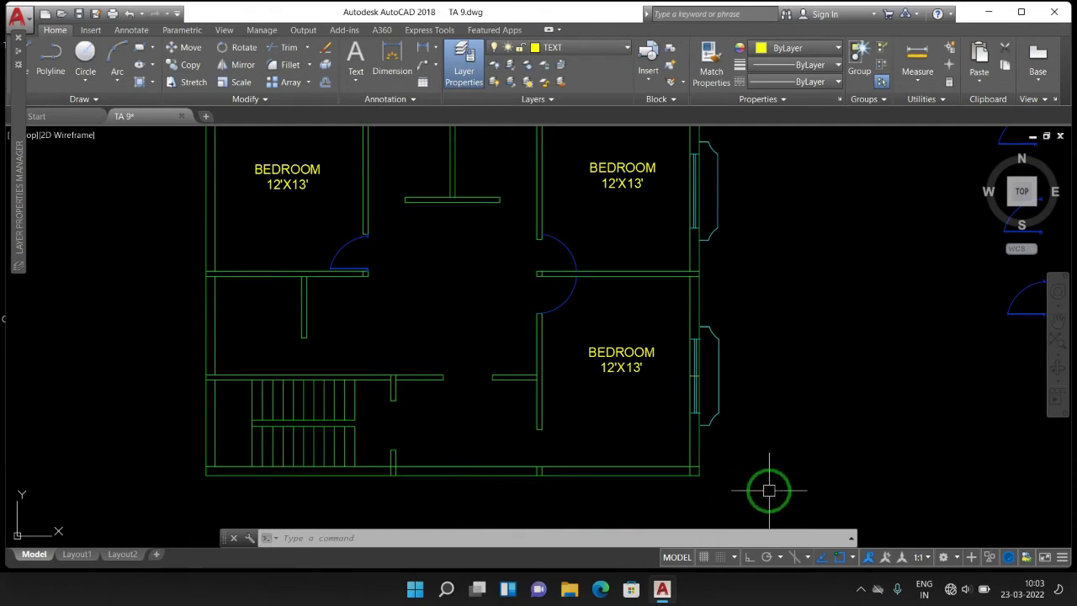
Step: Mirror both right bedroom windows about a vertical line through the bottom-wall midpoint, keeping originals
text(mi)
key(Return)
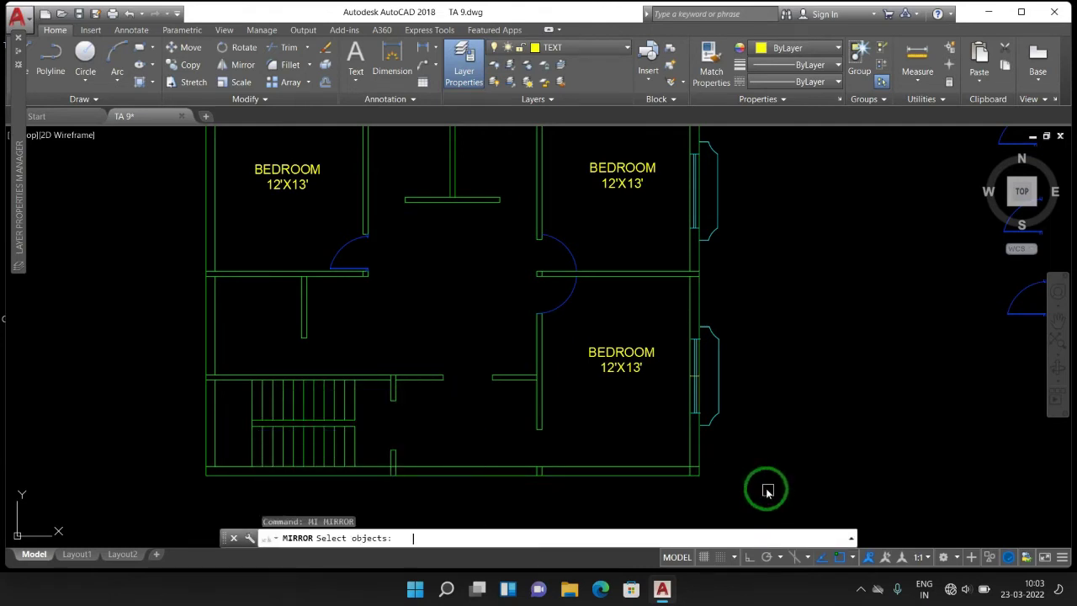
click(716, 407)
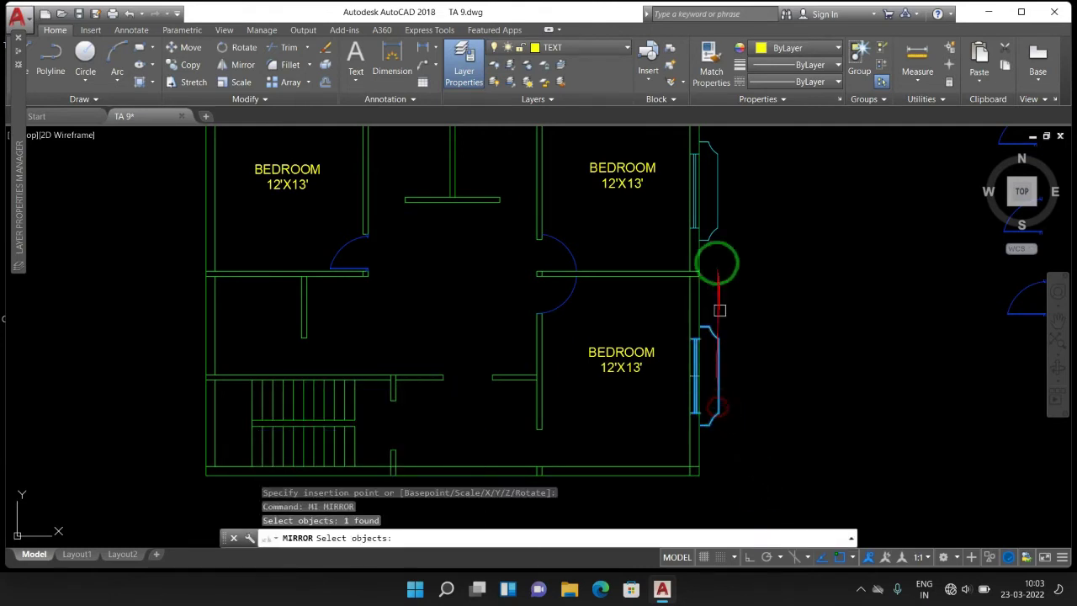
click(715, 210)
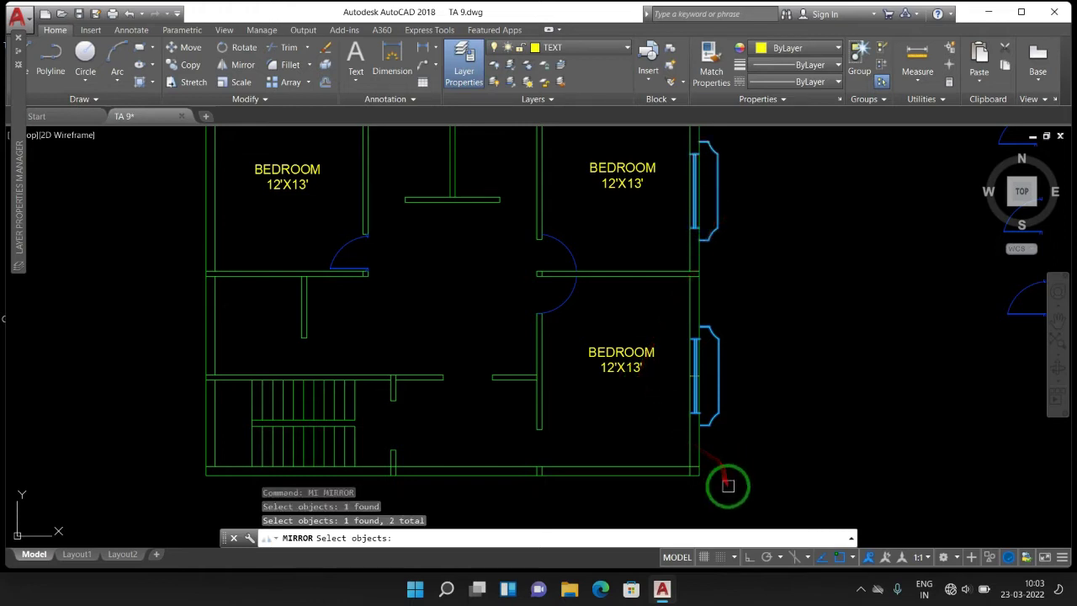
scroll(726, 485, down, 2)
key(Return)
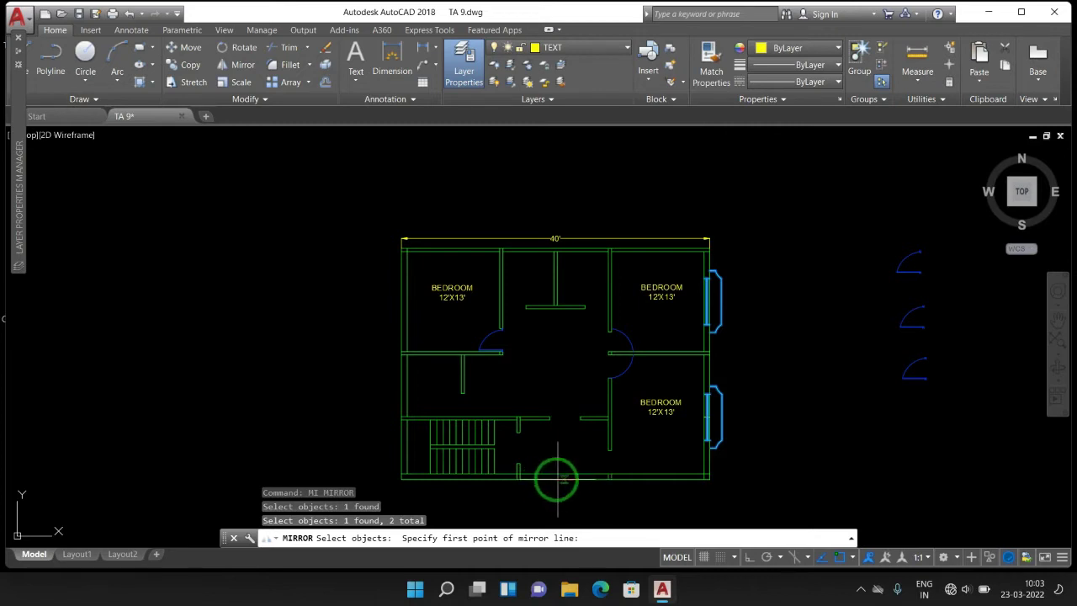
click(555, 479)
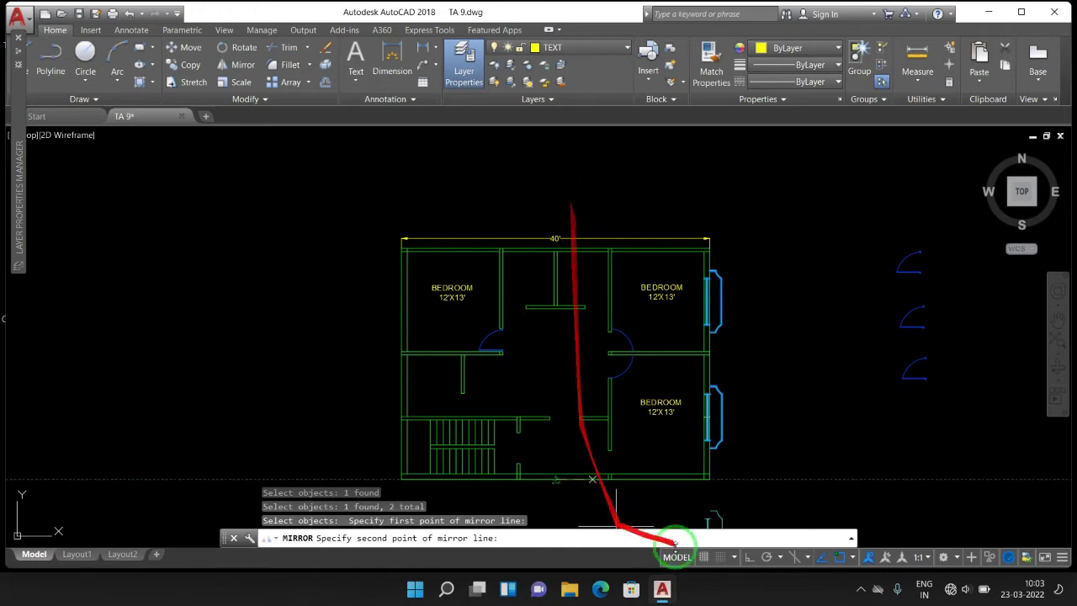
click(750, 557)
click(558, 197)
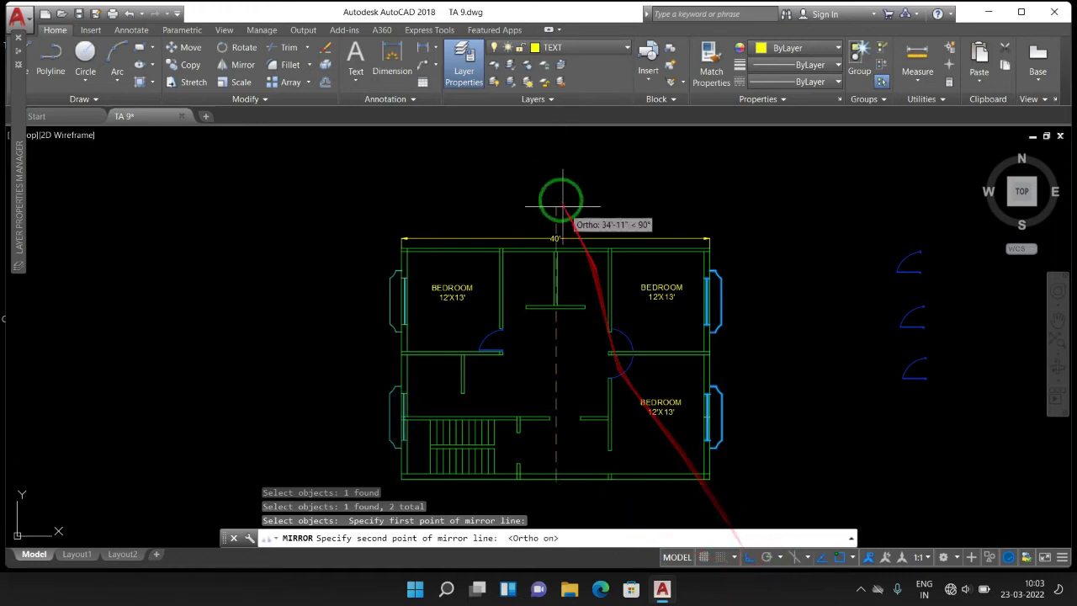
key(Return)
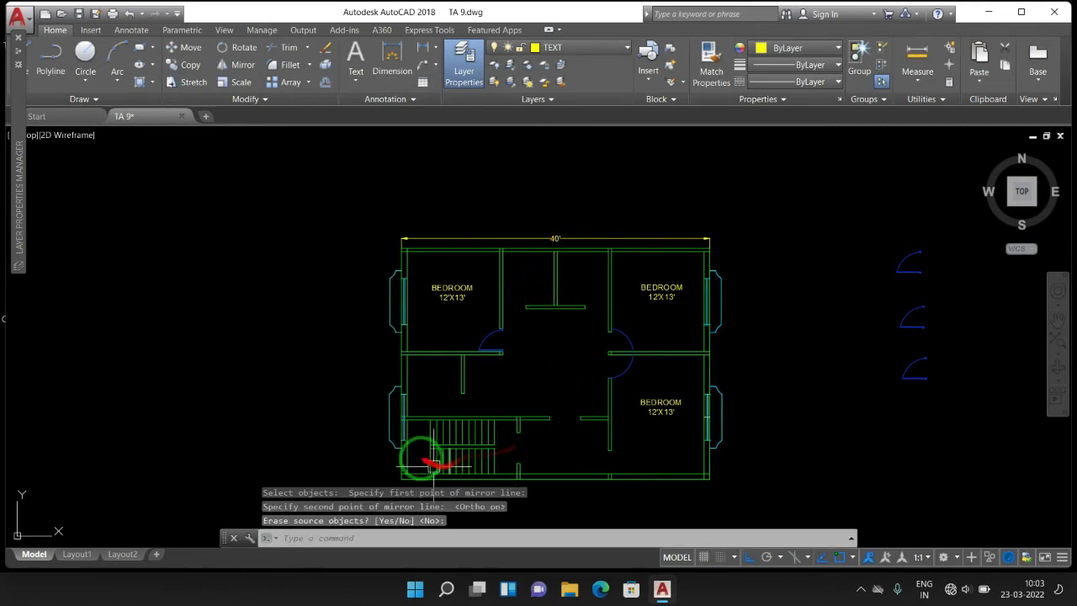
Step: Select and inspect the mirrored window on the left wall, then clear the selection
scroll(423, 454, up, 3)
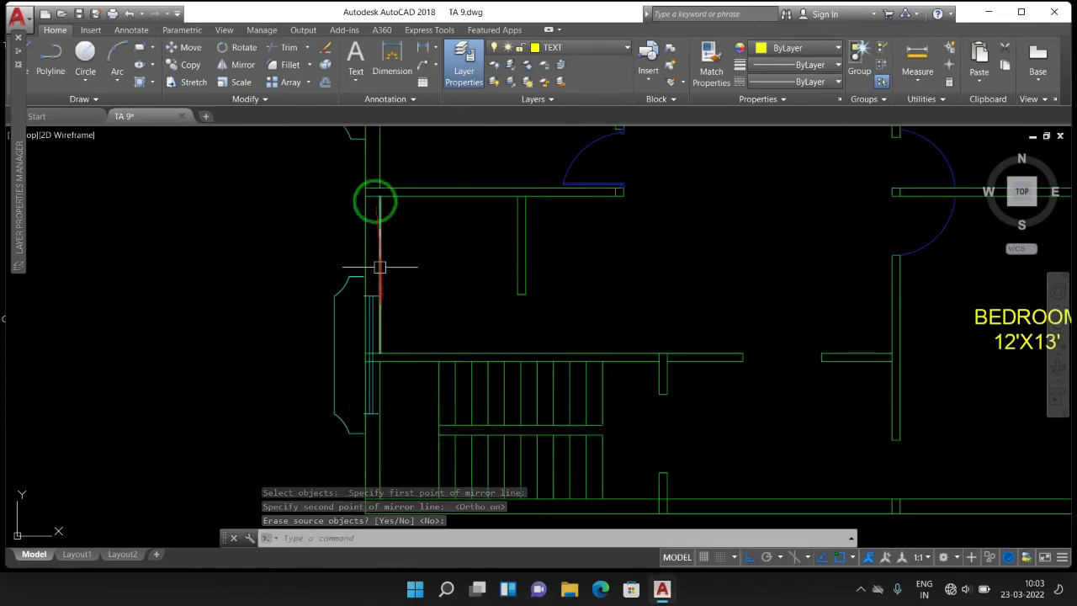
drag(383, 271, 373, 290)
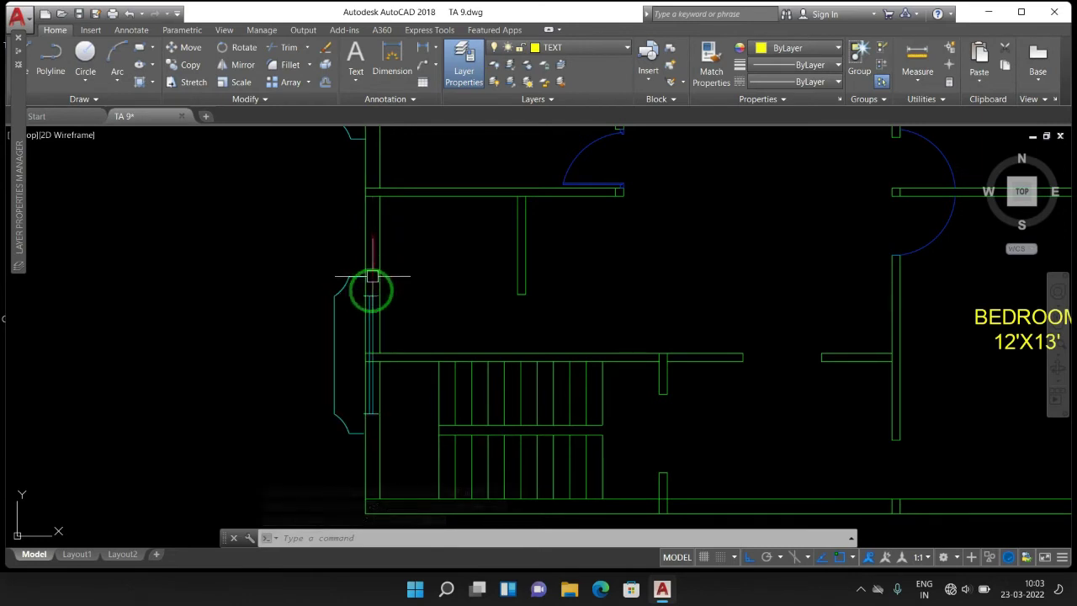
mouse_move(392, 207)
middle_down()
mouse_move(418, 224)
mouse_move(433, 409)
middle_up()
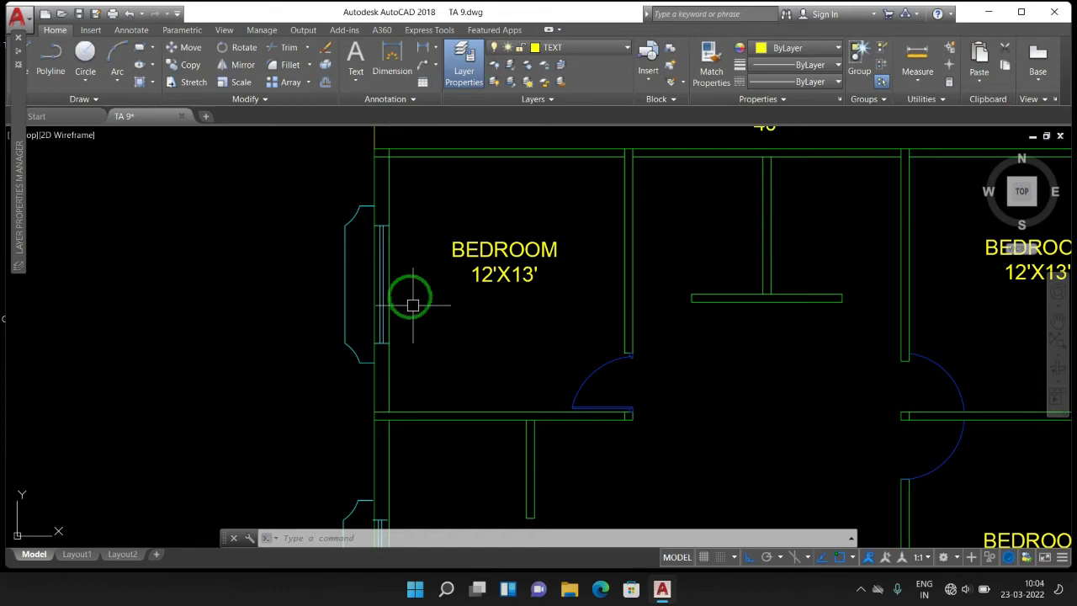
scroll(387, 341, down, 5)
scroll(397, 300, up, 2)
scroll(394, 259, up, 3)
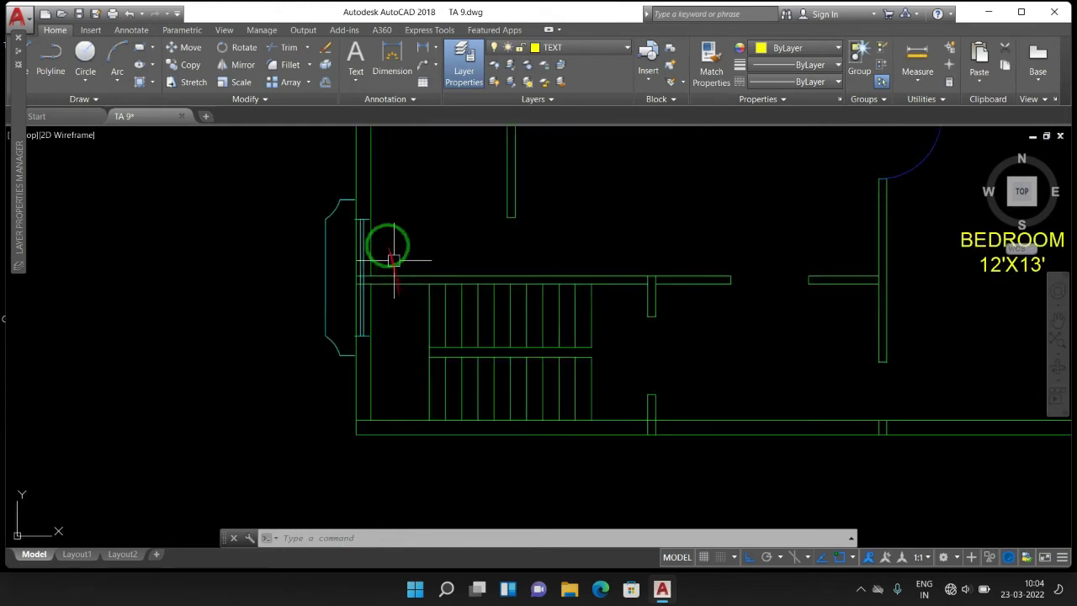
key(Escape)
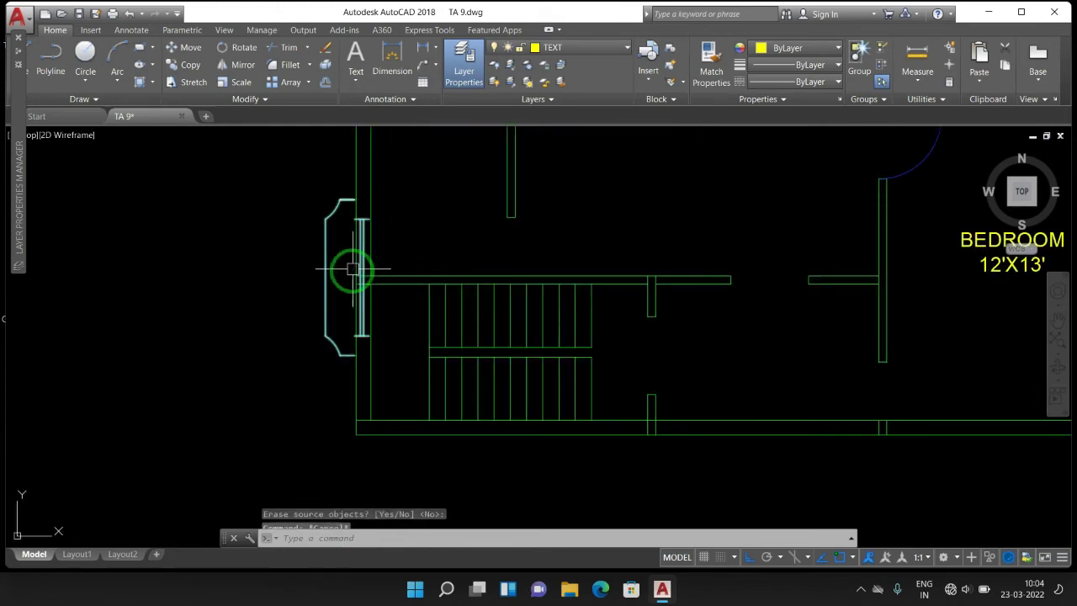
key(Escape)
scroll(342, 224, up, 2)
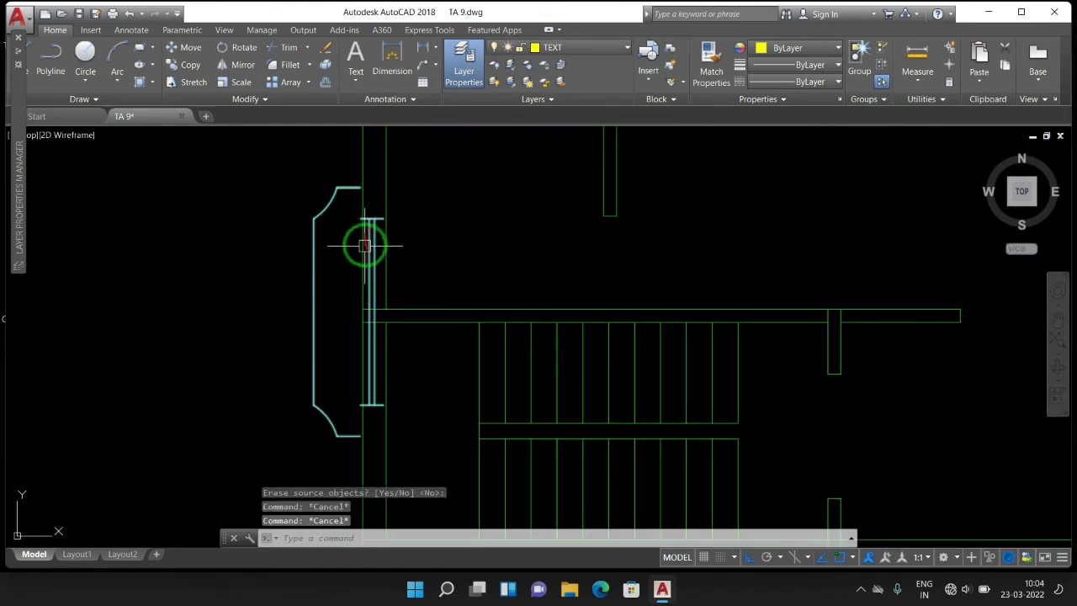
Step: Move the left-wall window block further up the wall
text(m)
key(Return)
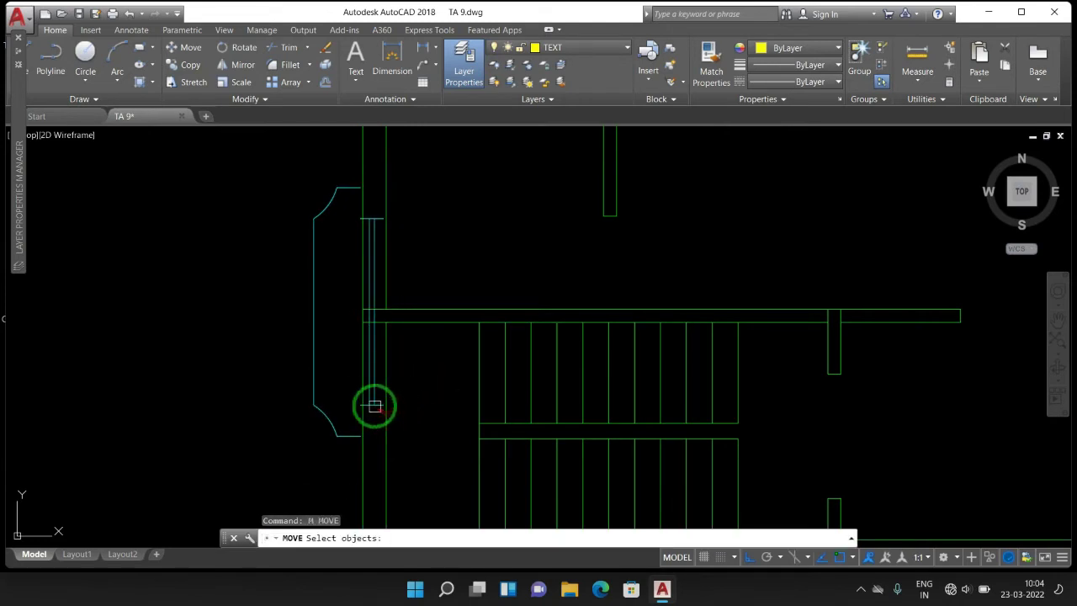
click(372, 405)
key(Return)
click(383, 404)
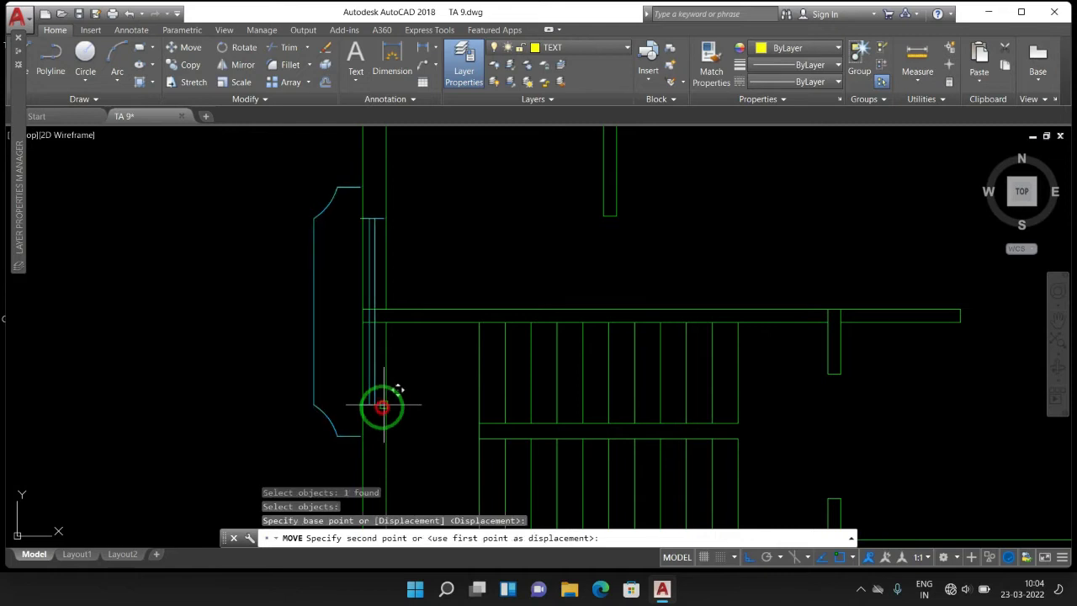
scroll(385, 242, down, 2)
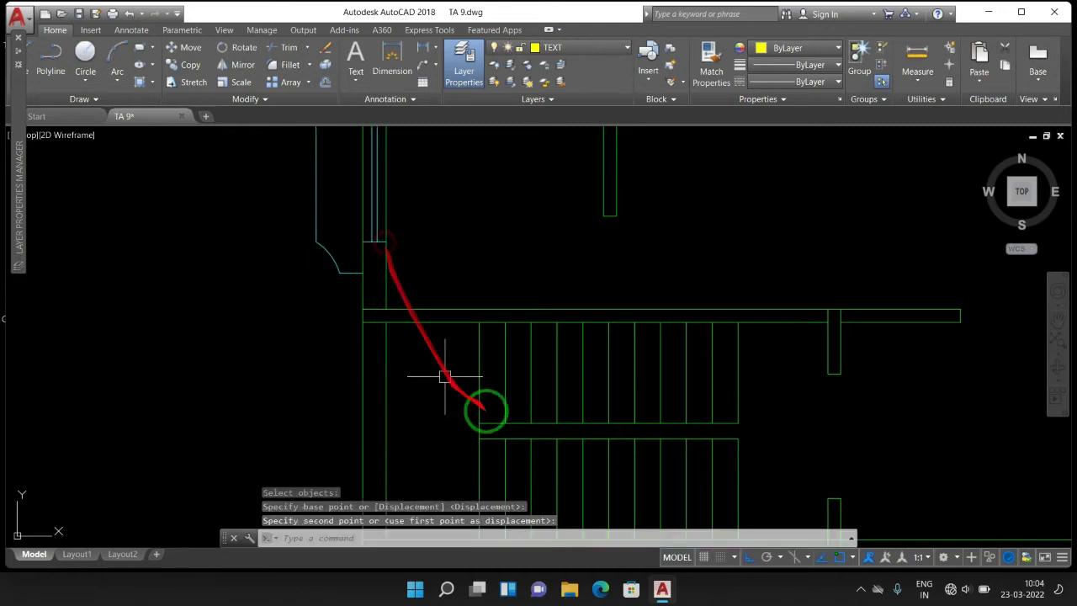
scroll(481, 409, down, 2)
scroll(457, 399, up, 3)
click(446, 375)
scroll(446, 375, up, 2)
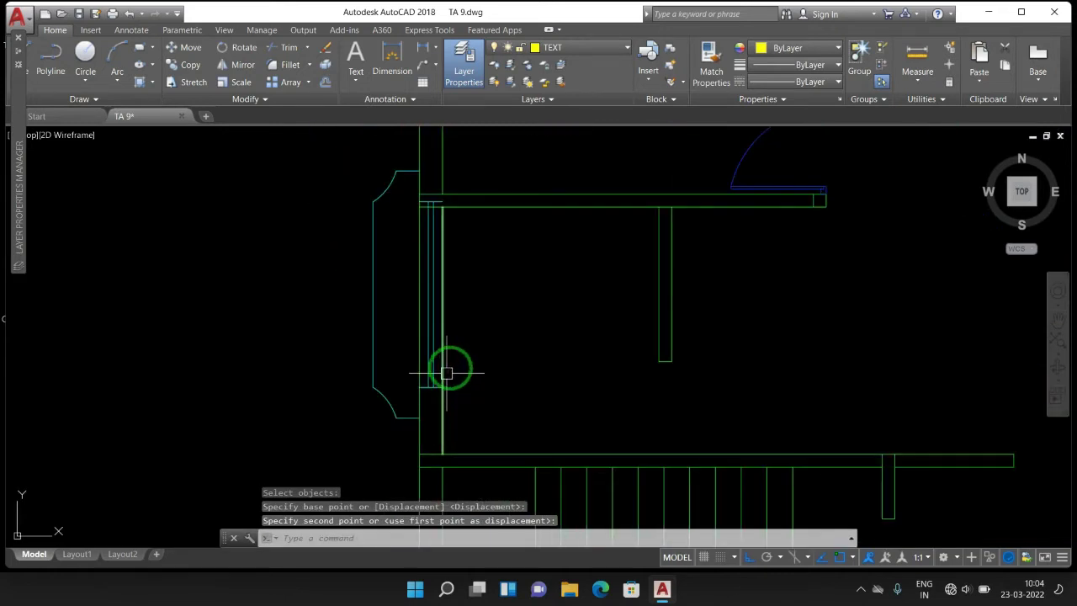
key(Escape)
key(Escape)
Step: Scale the left-wall window block by 0.75 about its corner
text(s)
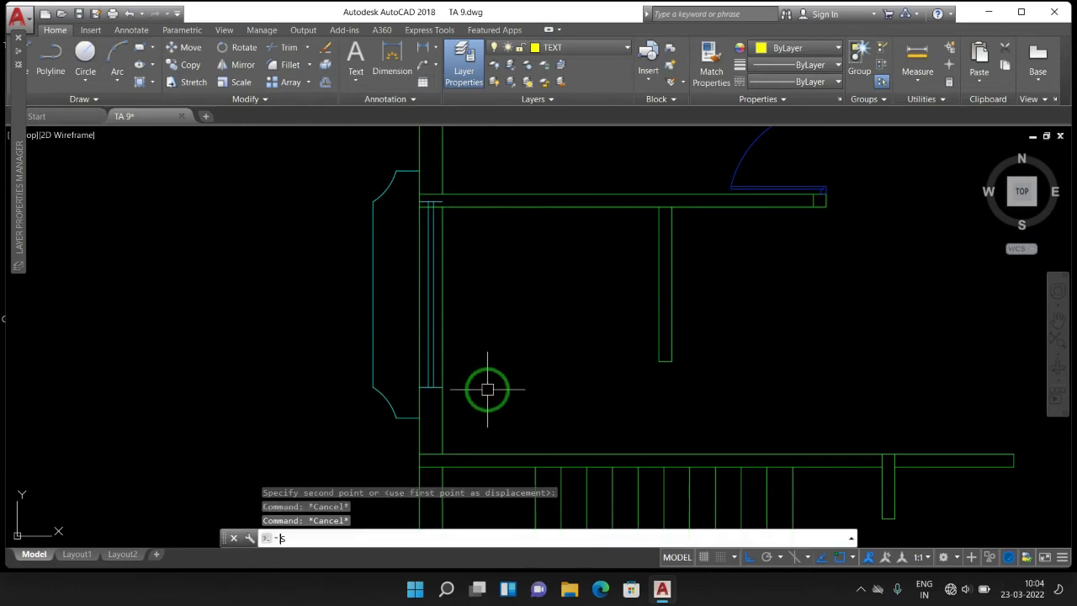
text(c)
key(Return)
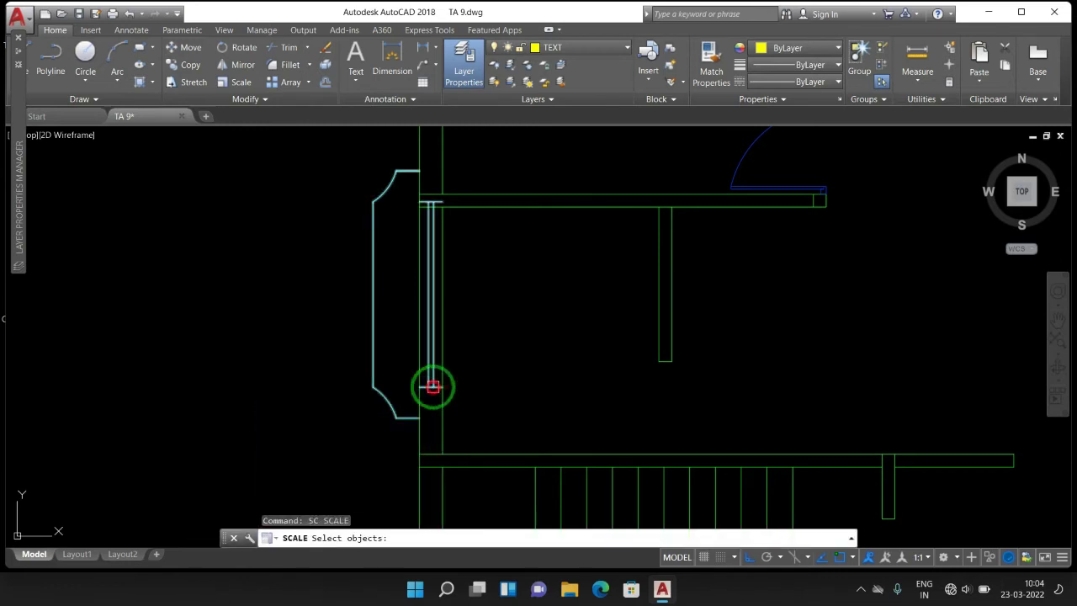
click(429, 385)
key(Return)
click(444, 387)
text(.75)
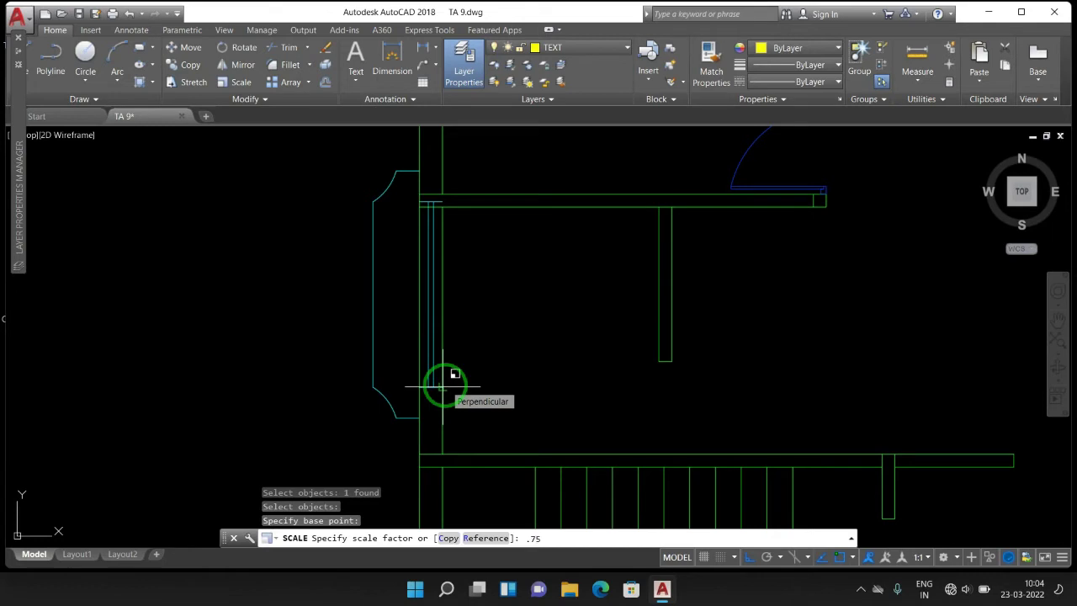
key(Return)
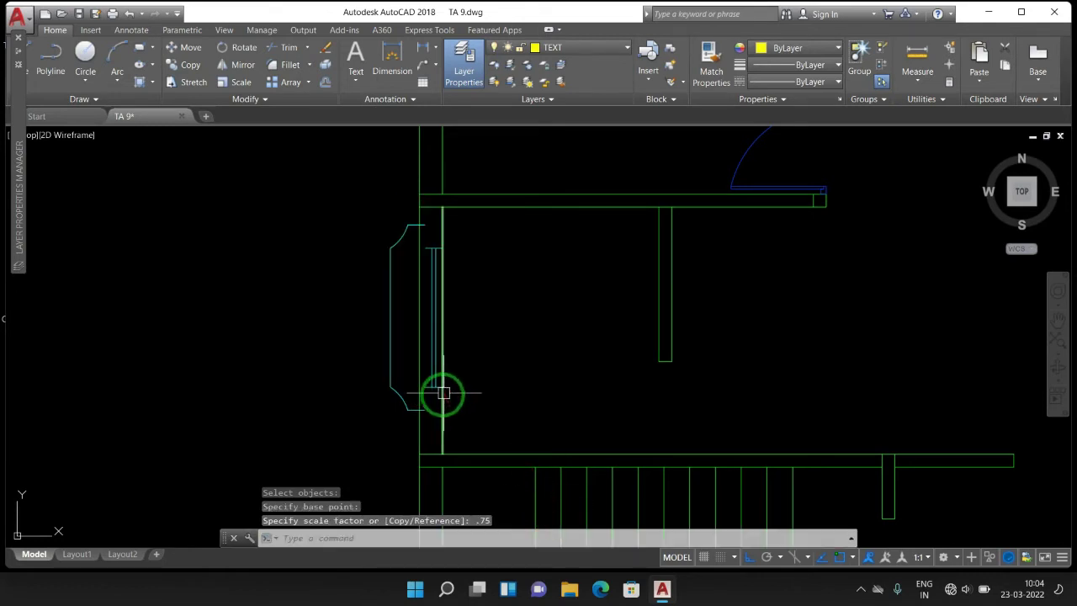
scroll(501, 408, up, 2)
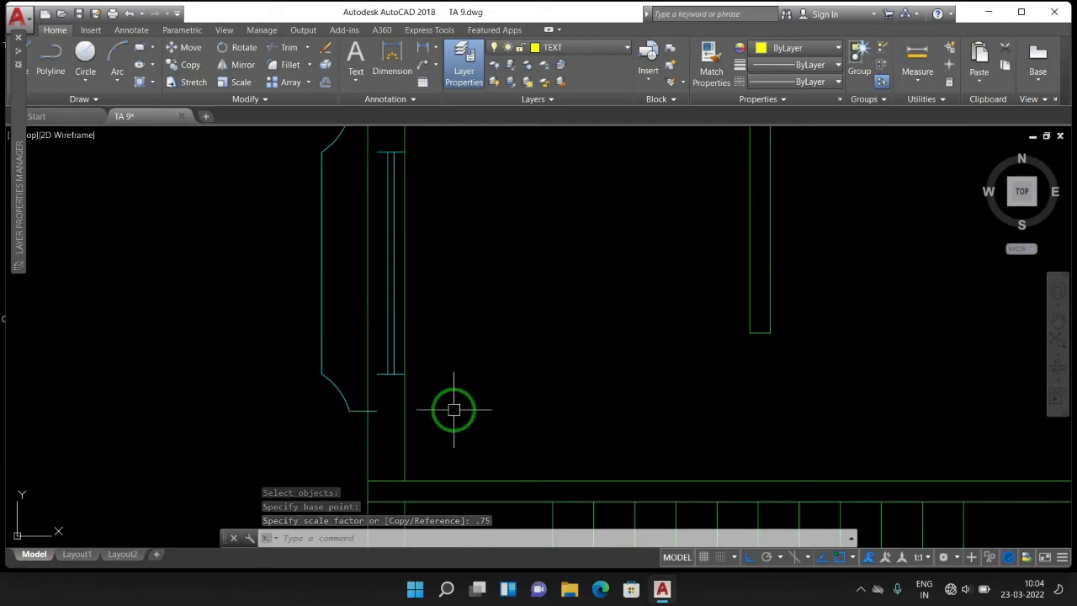
Step: Move the shrunk window block back into place on the left wall
key(Escape)
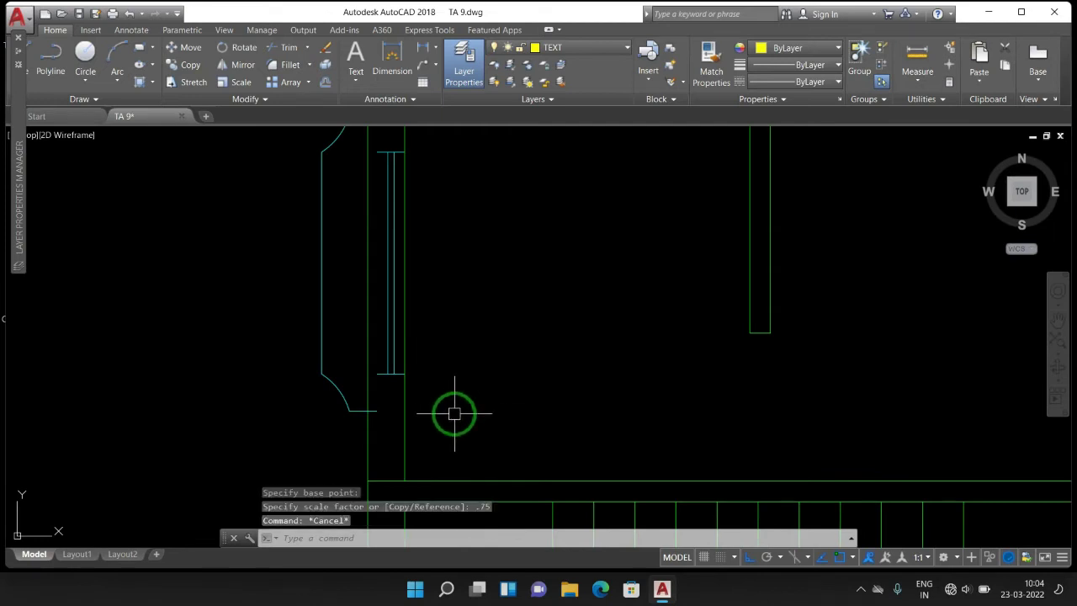
text(m)
key(Return)
click(390, 384)
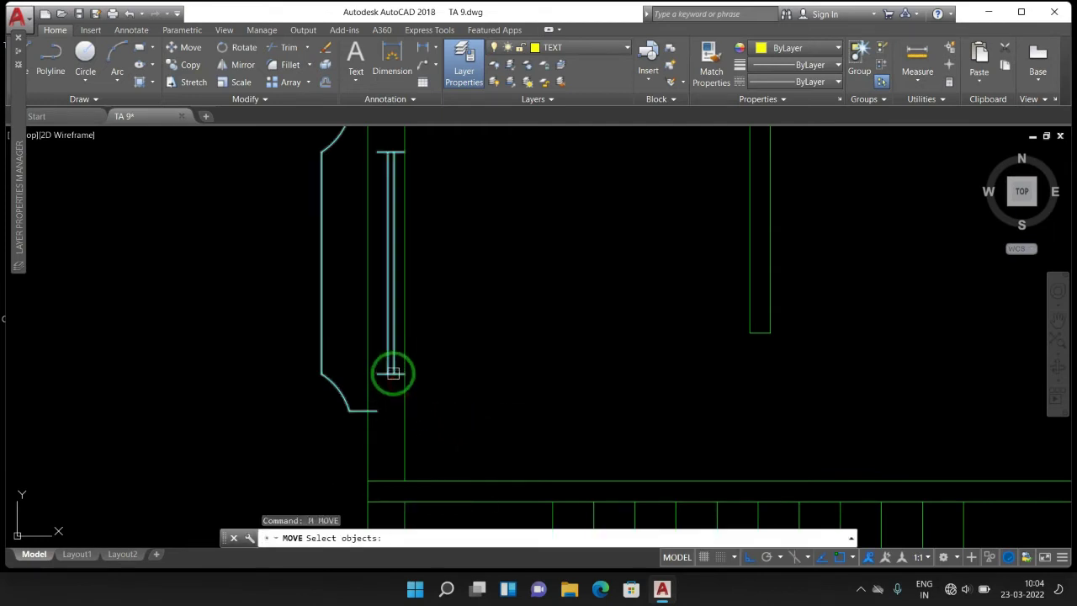
key(Return)
click(378, 412)
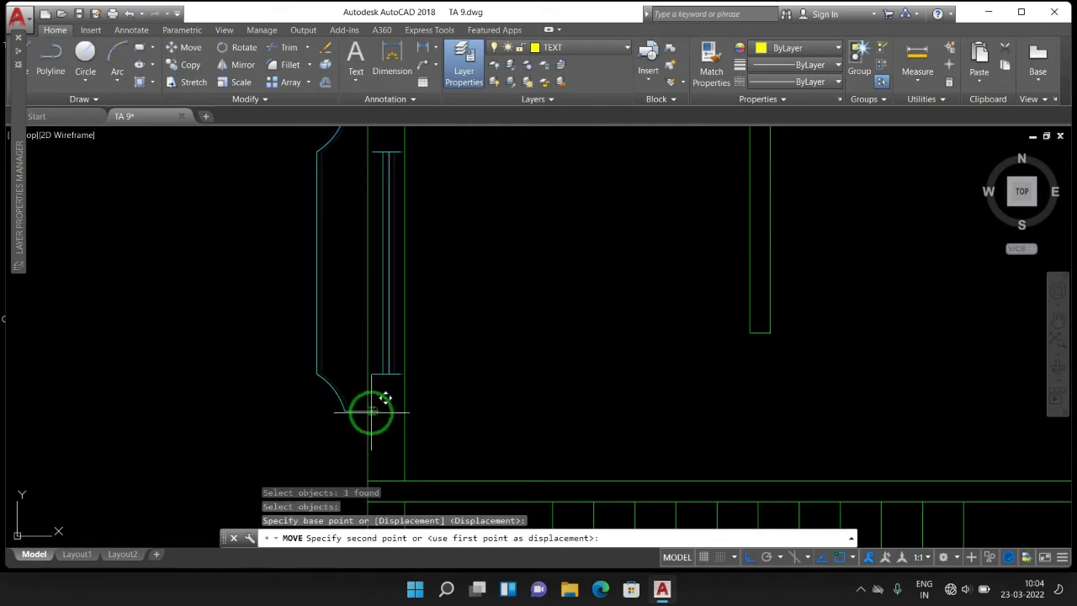
click(375, 411)
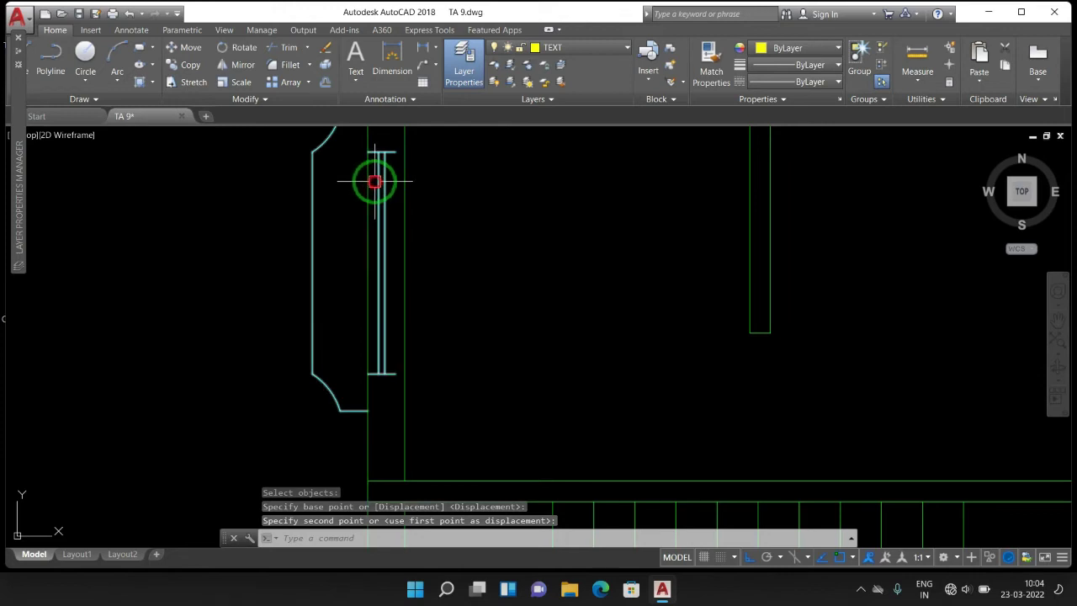
Step: Explode the moved window block into separate lines
click(375, 182)
text(x)
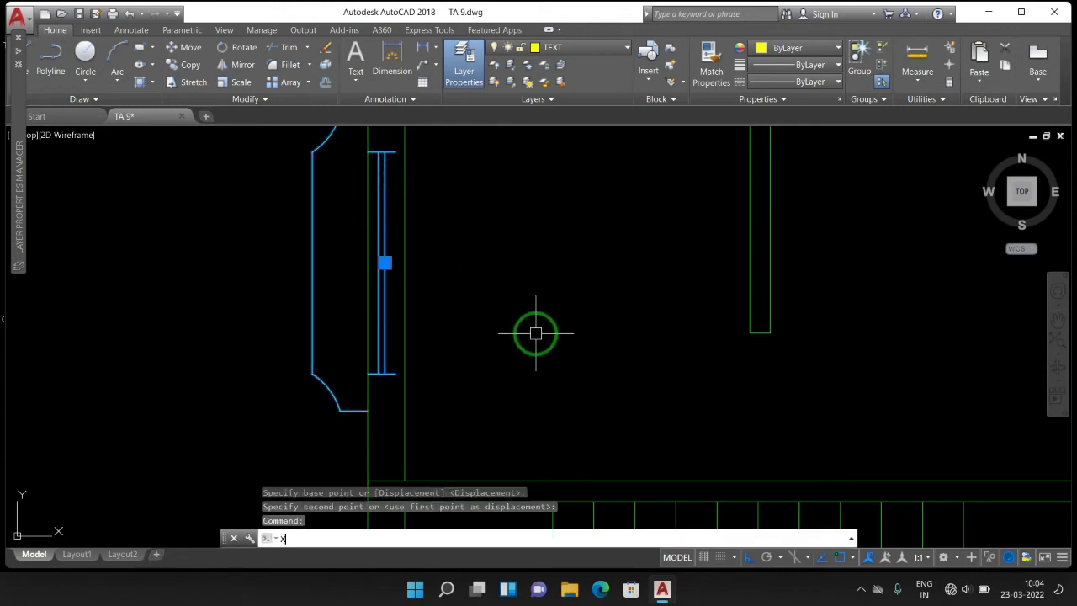
key(Return)
Step: Try a grip stretch on one exploded window line, then cancel and undo it
key(Escape)
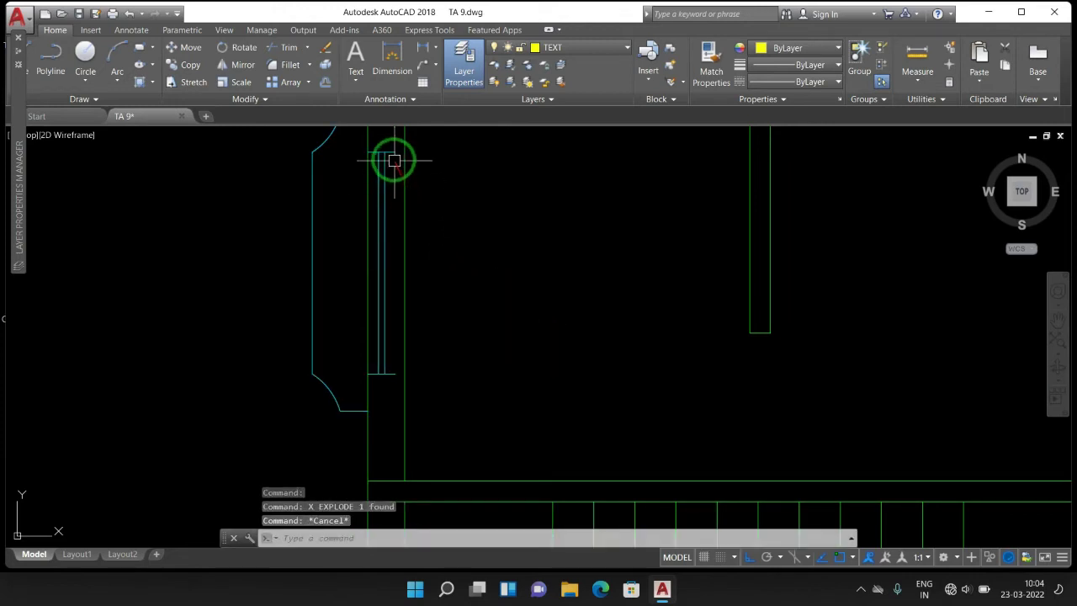
click(383, 152)
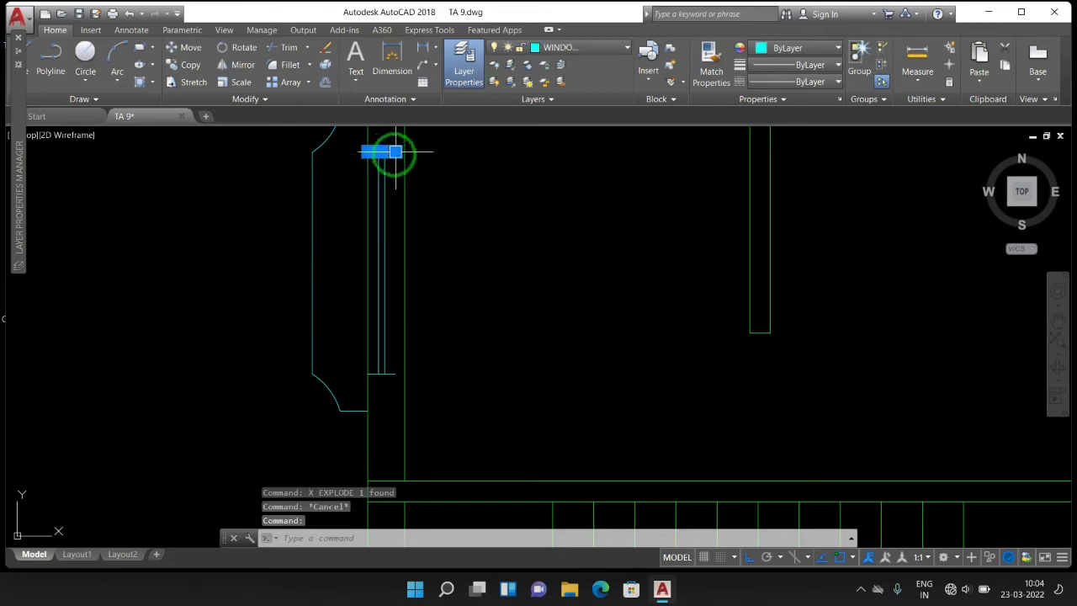
click(383, 152)
key(Escape)
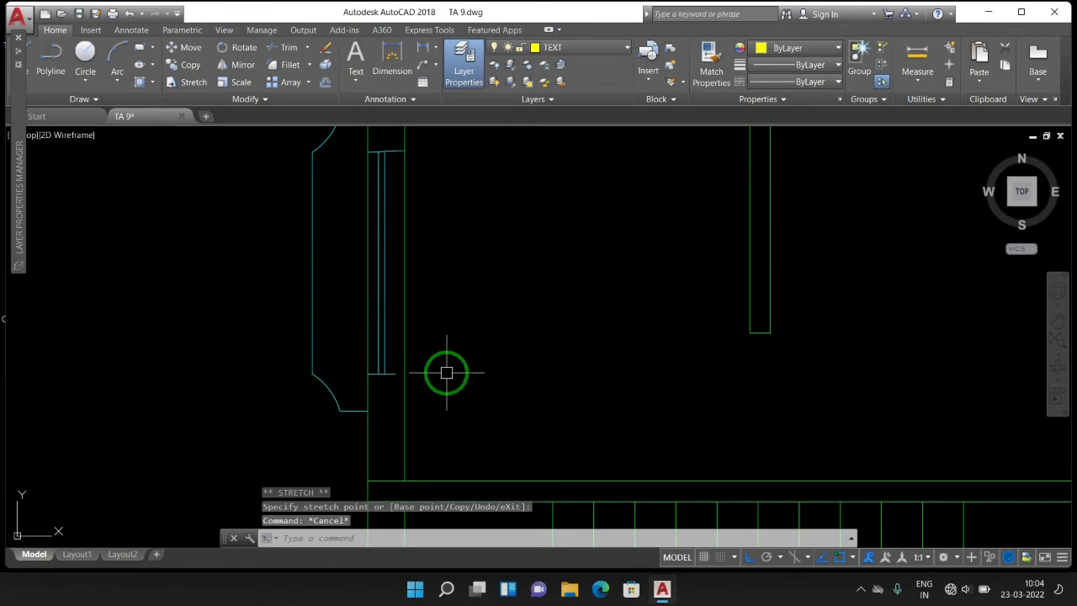
key(ctrl+z)
scroll(396, 138, up, 4)
key(Escape)
key(Escape)
Step: Start EXTEND on a window line, then cancel it and deselect the line
text(E)
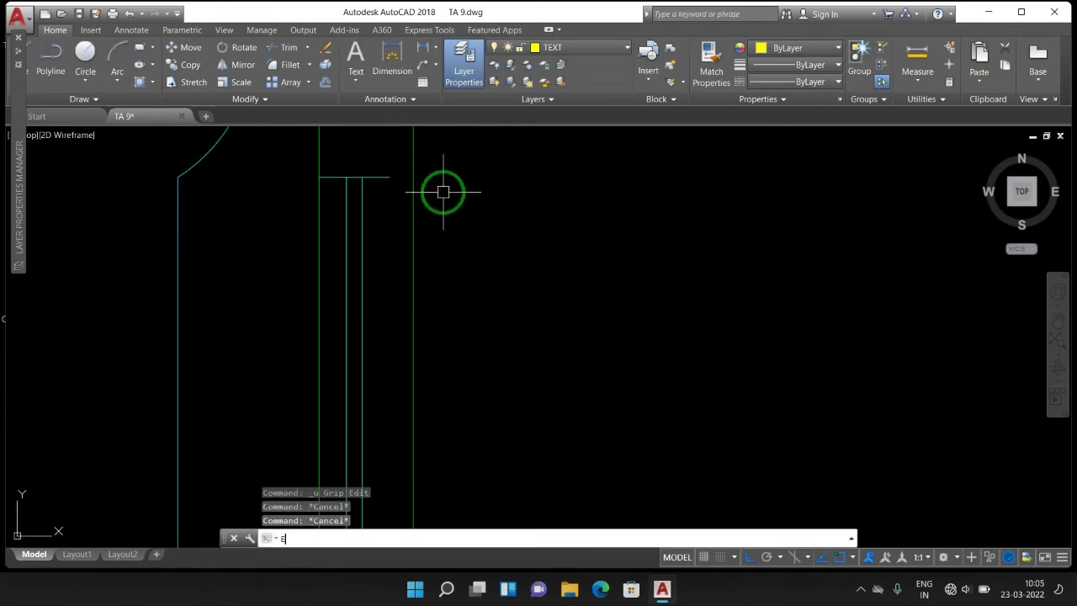
text(X)
key(Return)
key(Return)
mouse_move(377, 180)
mouse_down()
mouse_move(486, 335)
mouse_move(461, 386)
mouse_move(644, 225)
mouse_up()
scroll(486, 335, down, 2)
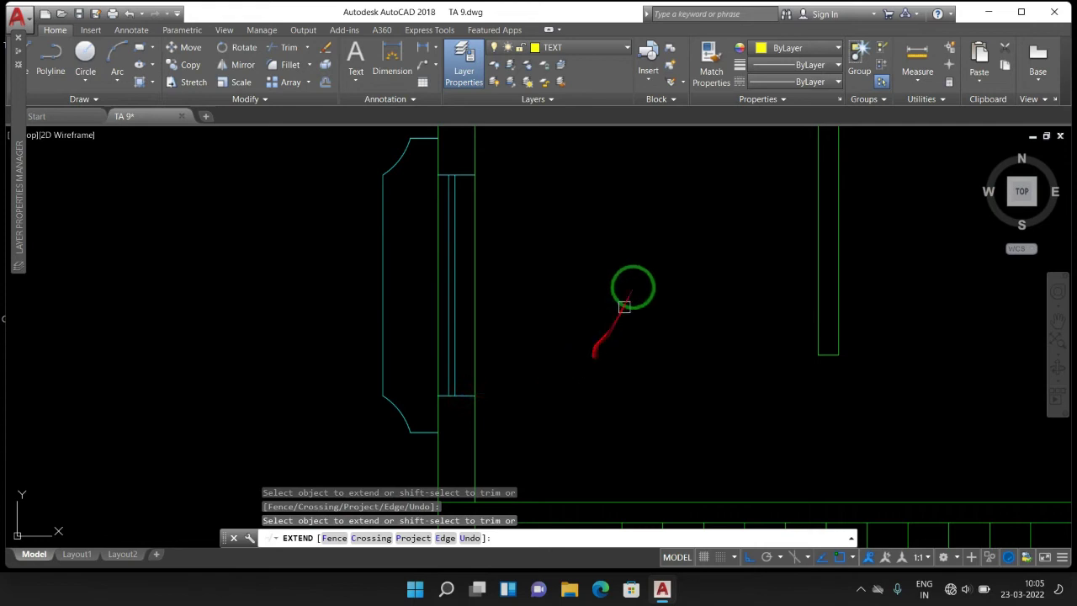
key(Escape)
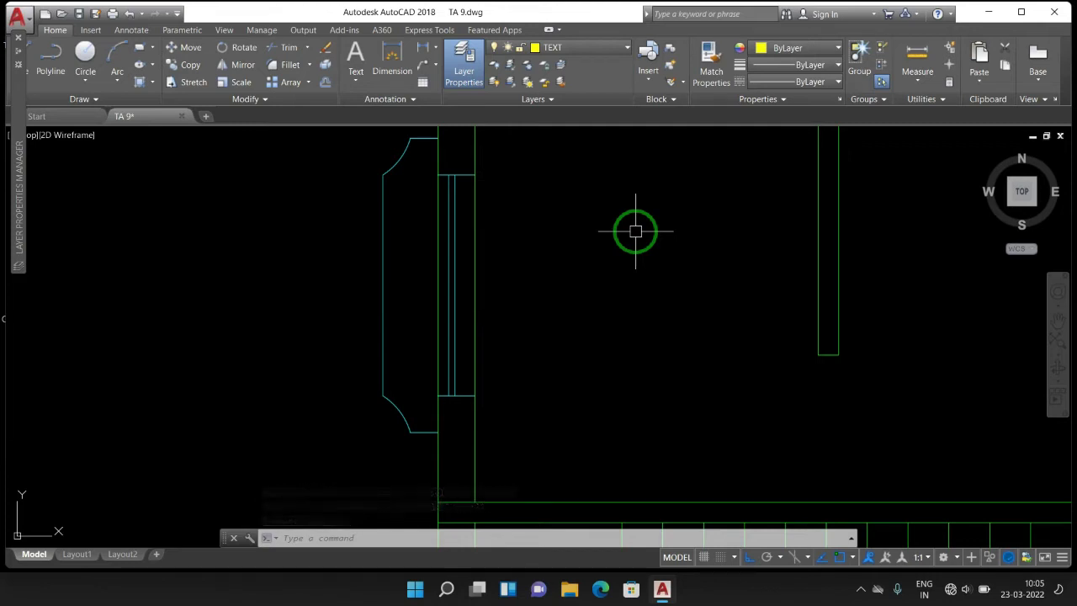
key(Escape)
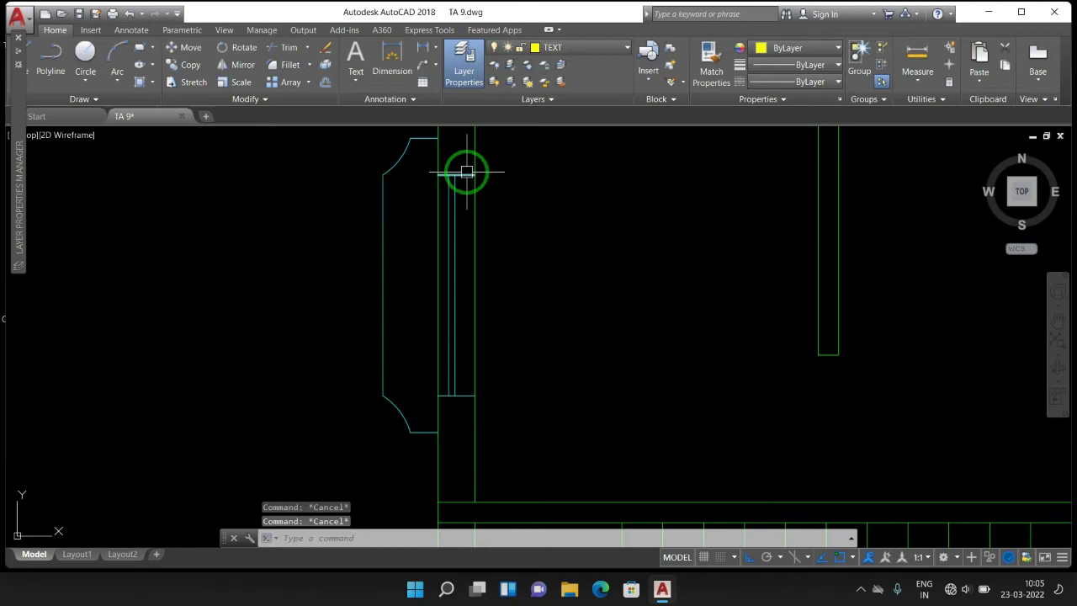
click(465, 174)
key(Escape)
scroll(465, 176, up, 5)
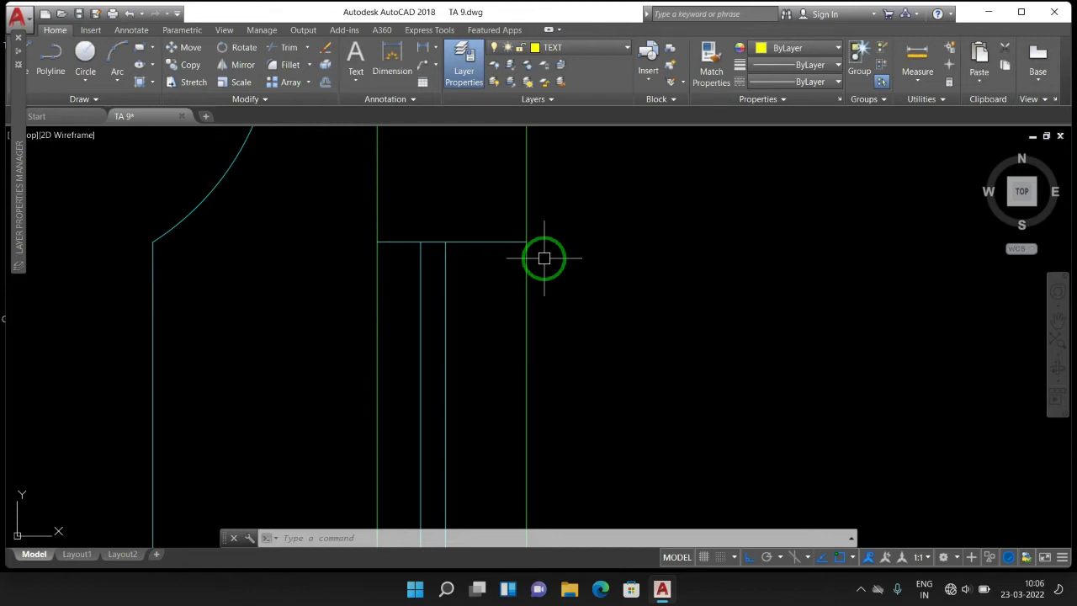
middle_drag(498, 144, 517, 404)
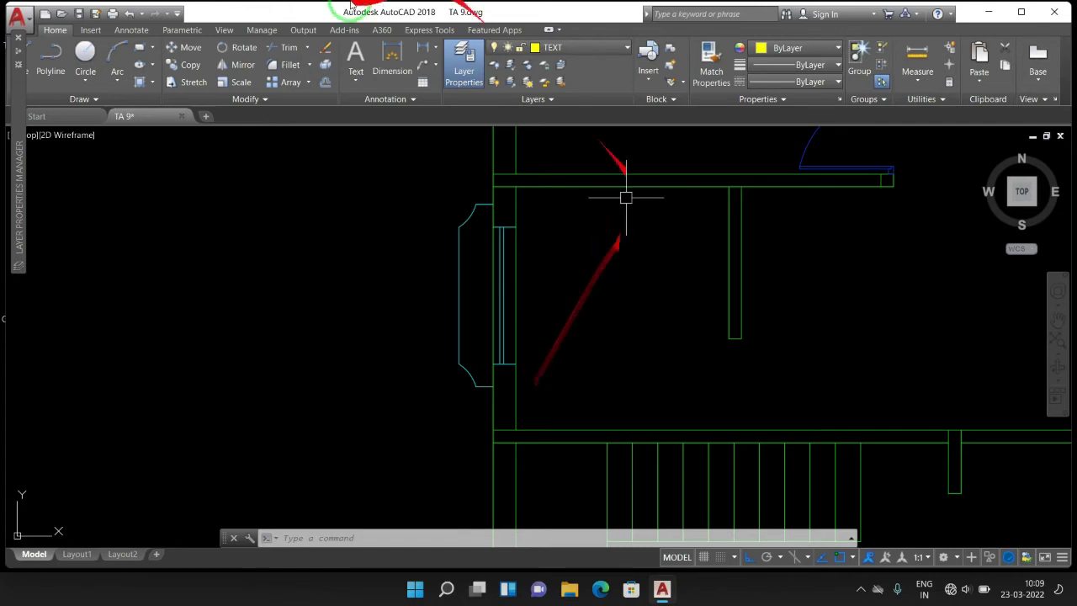
Step: Zoom and pan to show the whole plan plus the three spare DOOR blocks
scroll(434, 363, down, 4)
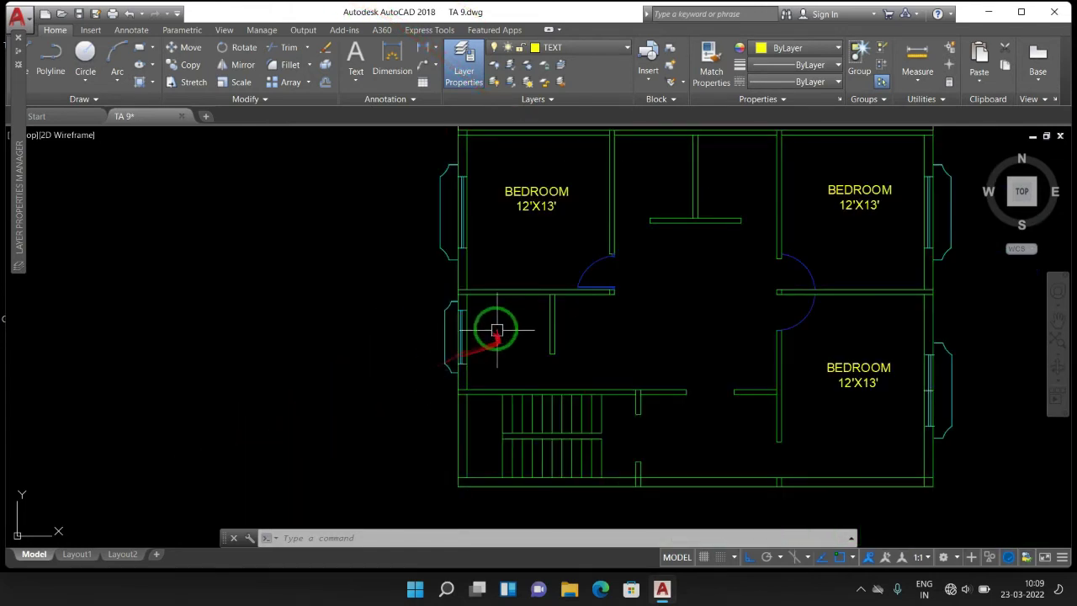
scroll(458, 340, up, 2)
scroll(458, 339, up, 2)
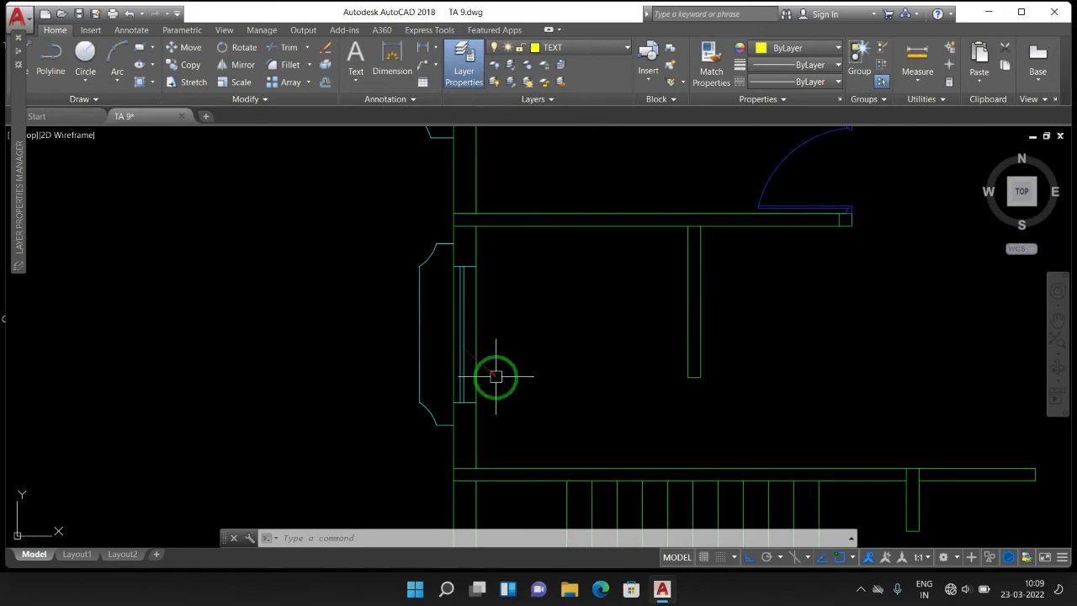
scroll(391, 379, down, 2)
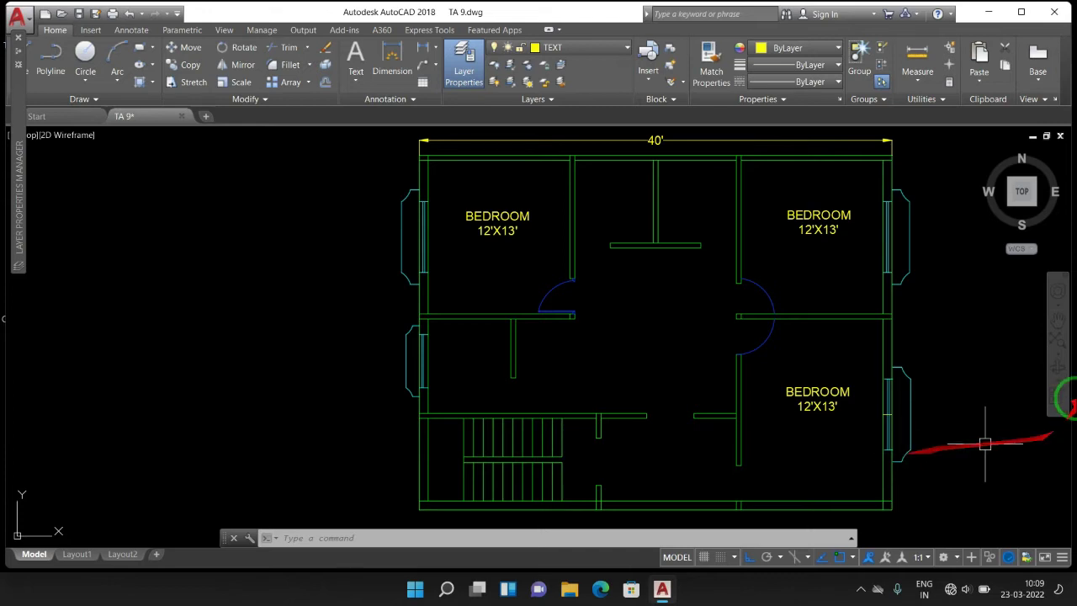
middle_drag(944, 416, 607, 423)
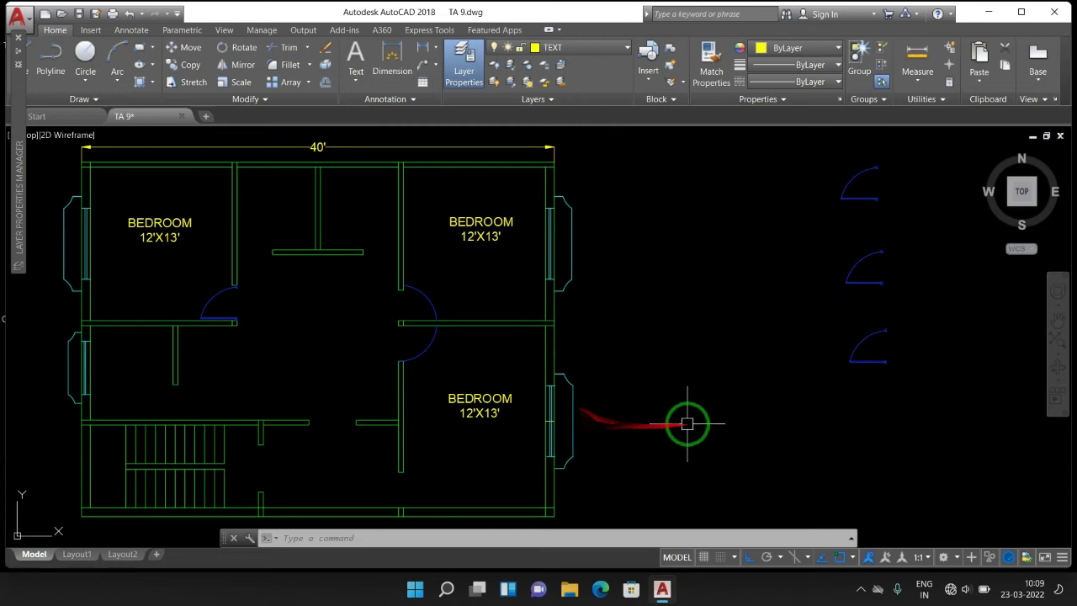
scroll(666, 431, down, 2)
middle_drag(666, 432, 460, 406)
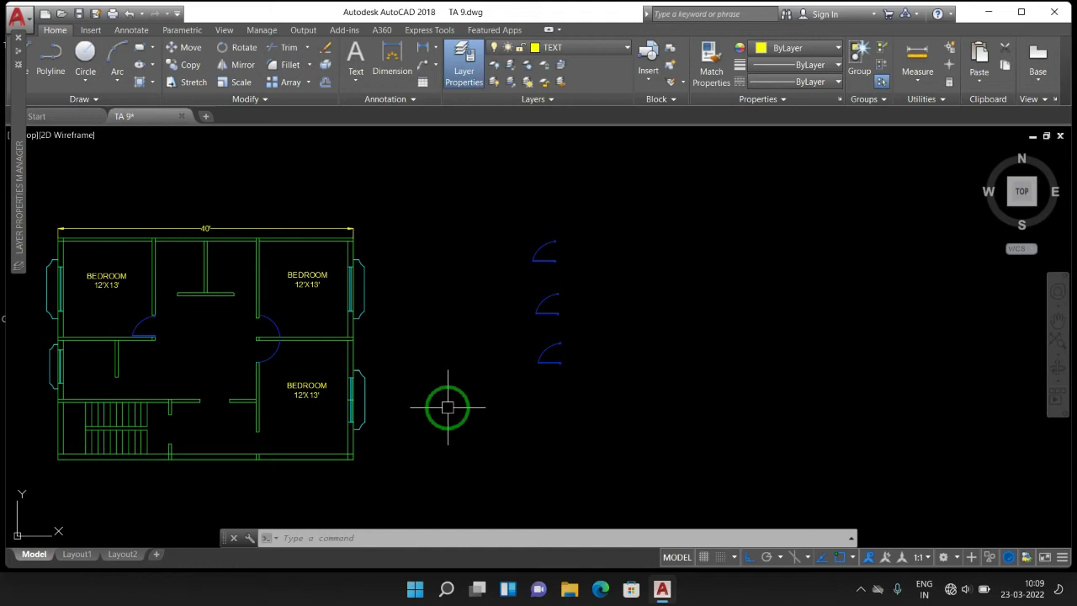
Step: Clear pending commands and enter MINSERT on the command line
key(Escape)
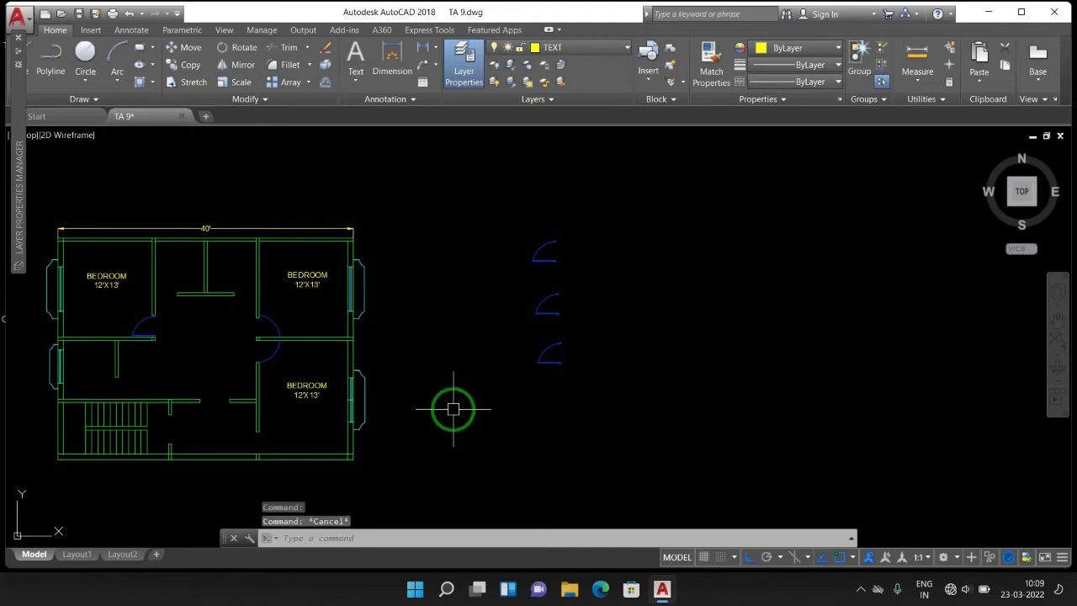
key(Escape)
text(MI)
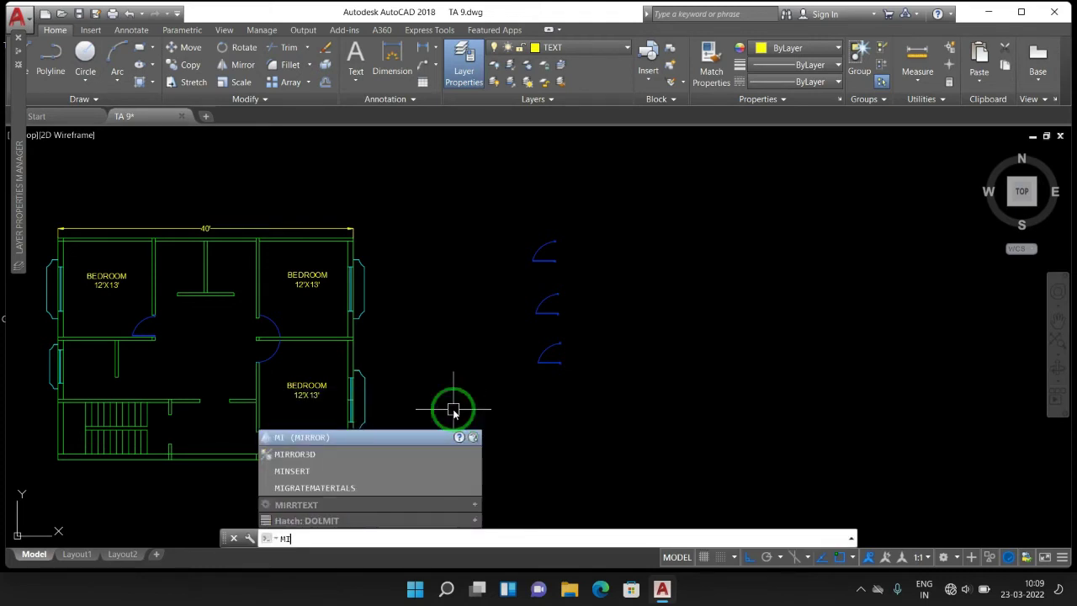
text(NSERT)
key(Return)
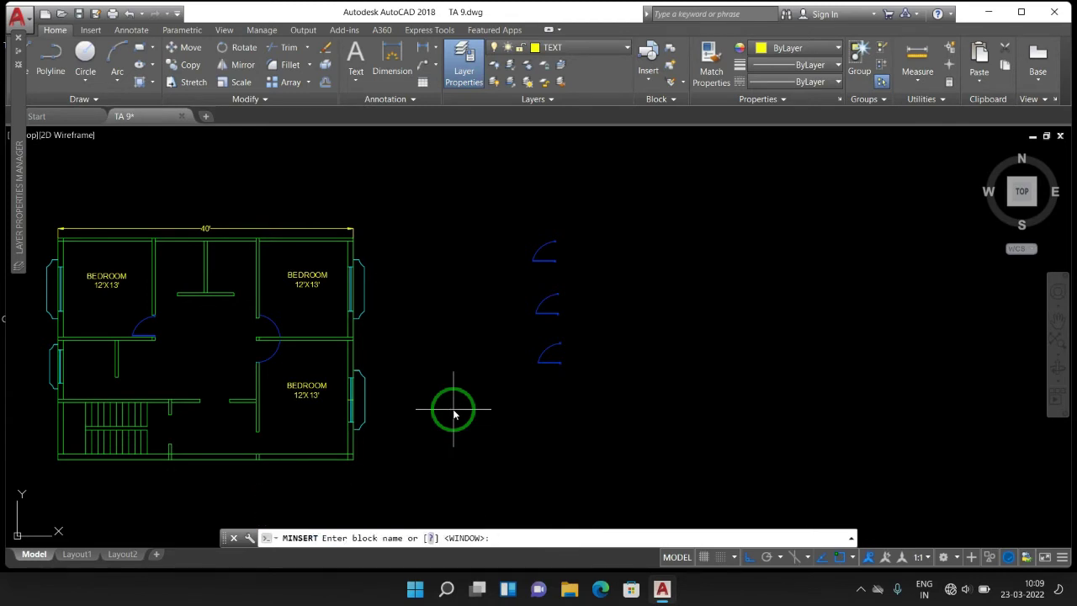
key(Return)
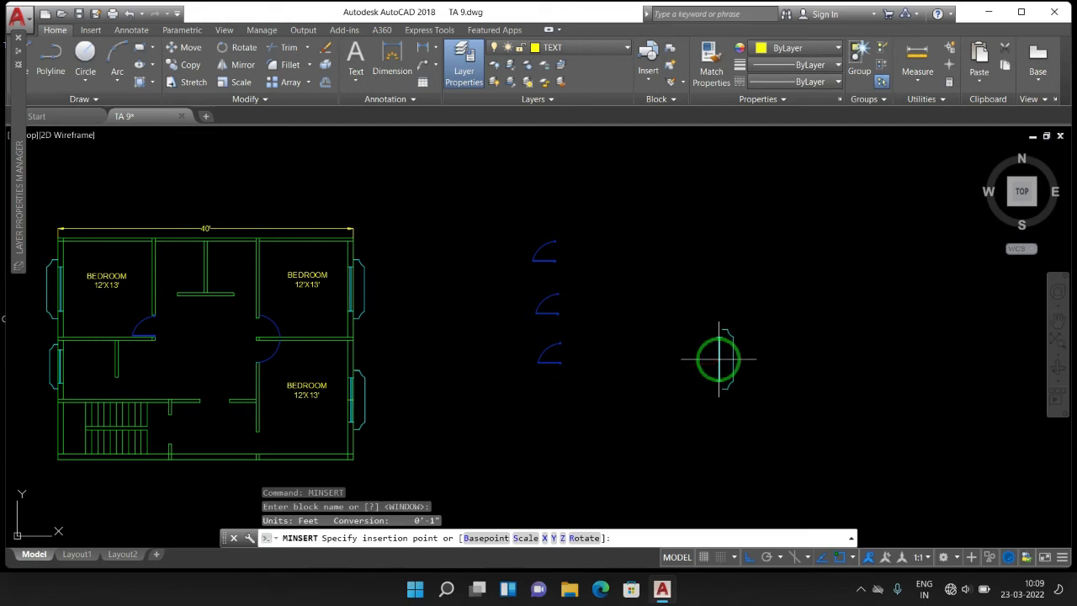
click(719, 359)
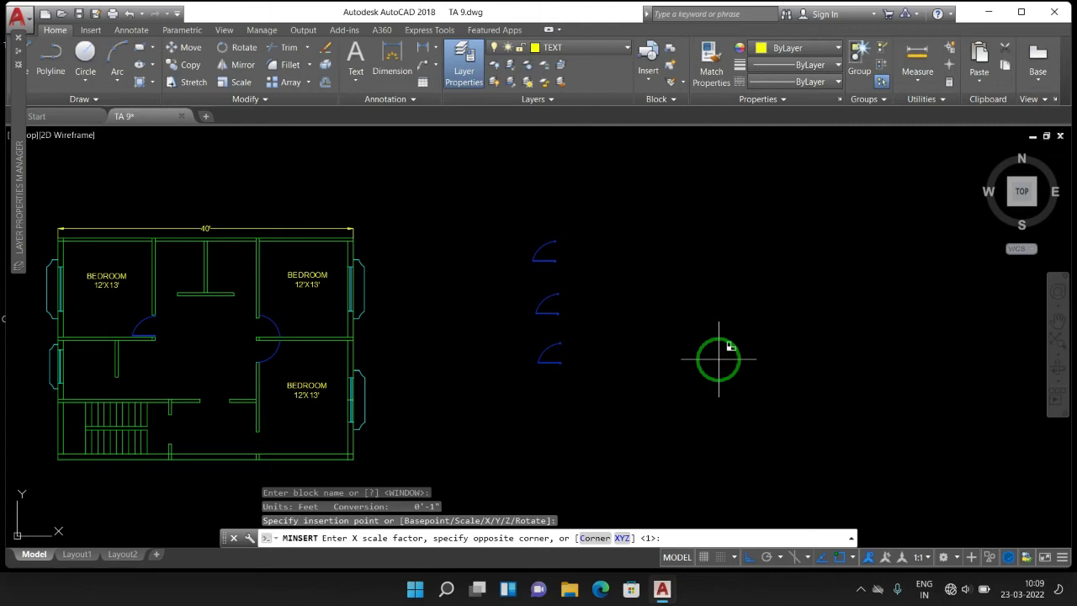
key(Return)
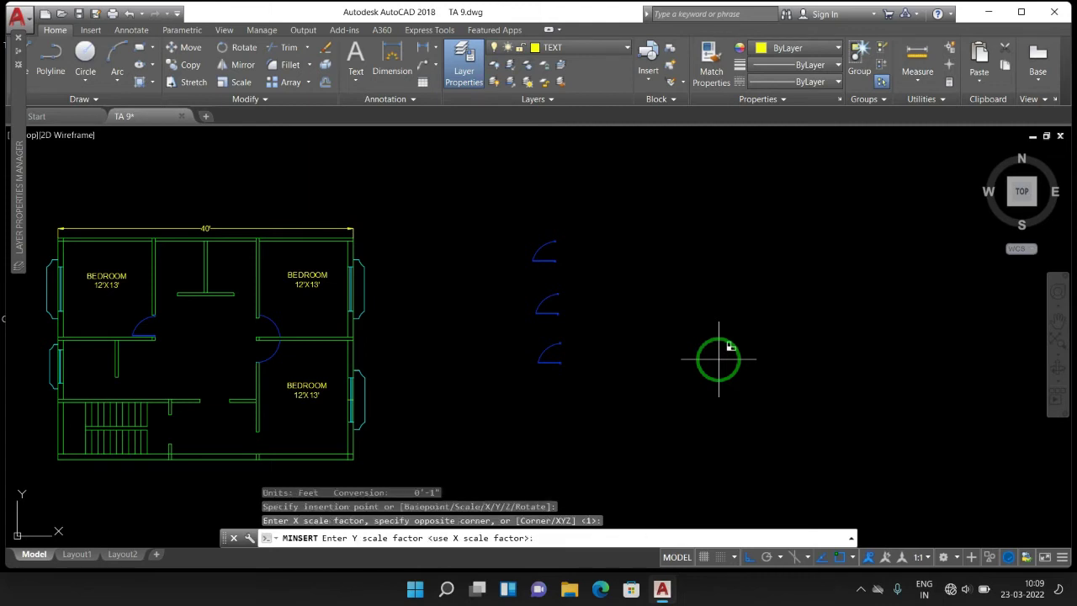
key(Return)
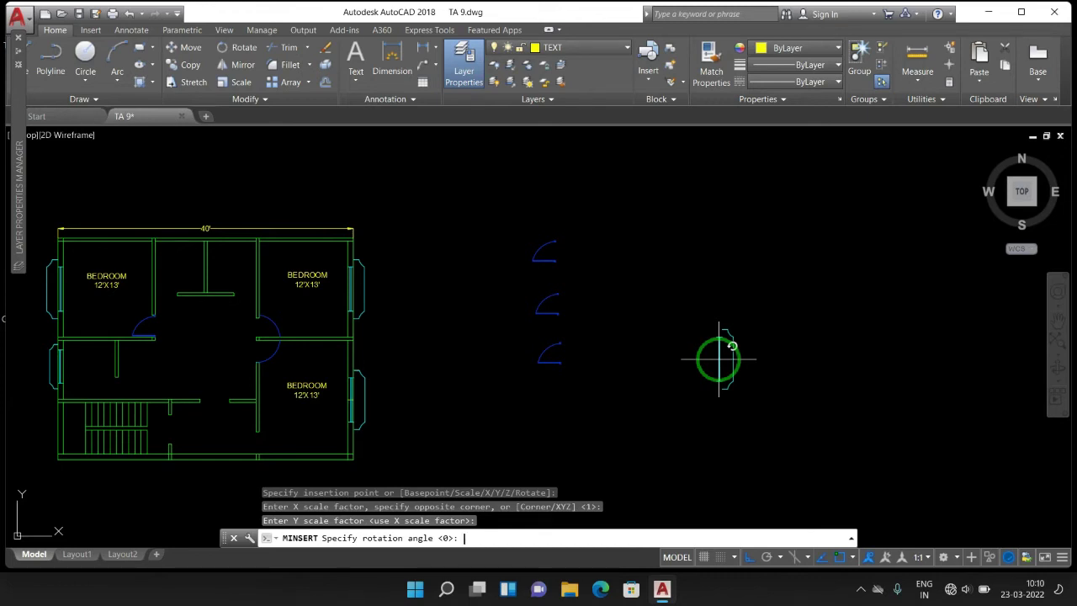
key(Return)
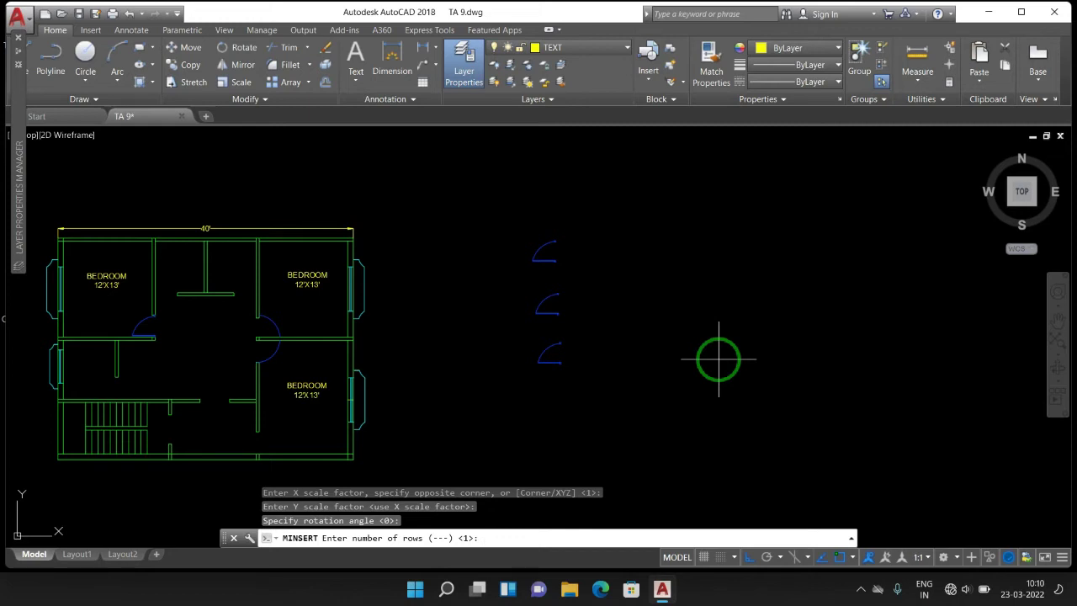
text(4)
key(Return)
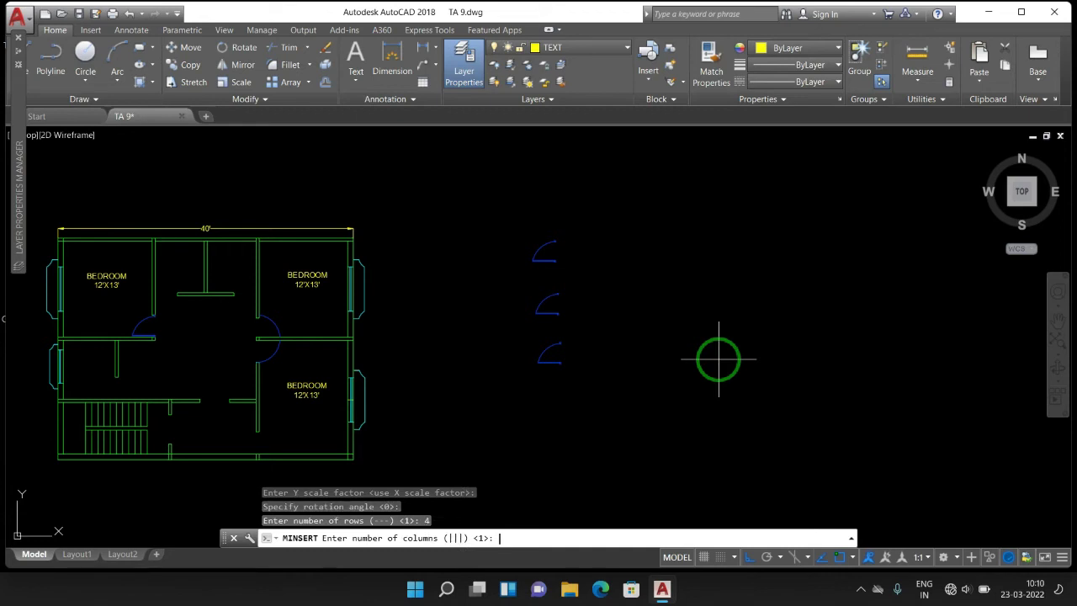
key(Return)
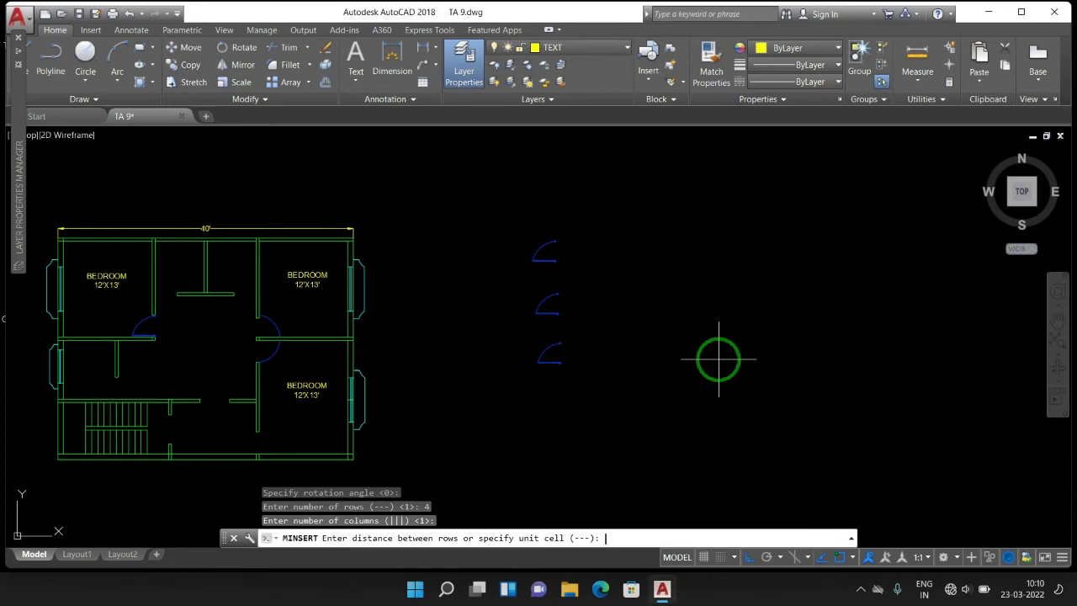
text(6)
key(Return)
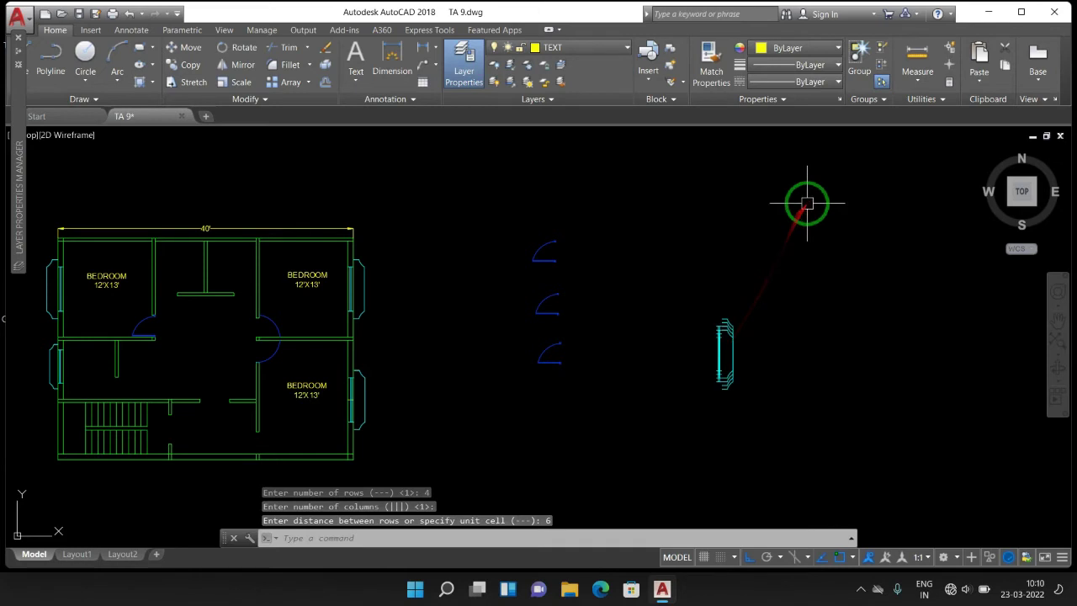
scroll(734, 350, up, 2)
scroll(734, 351, up, 1)
scroll(730, 373, up, 1)
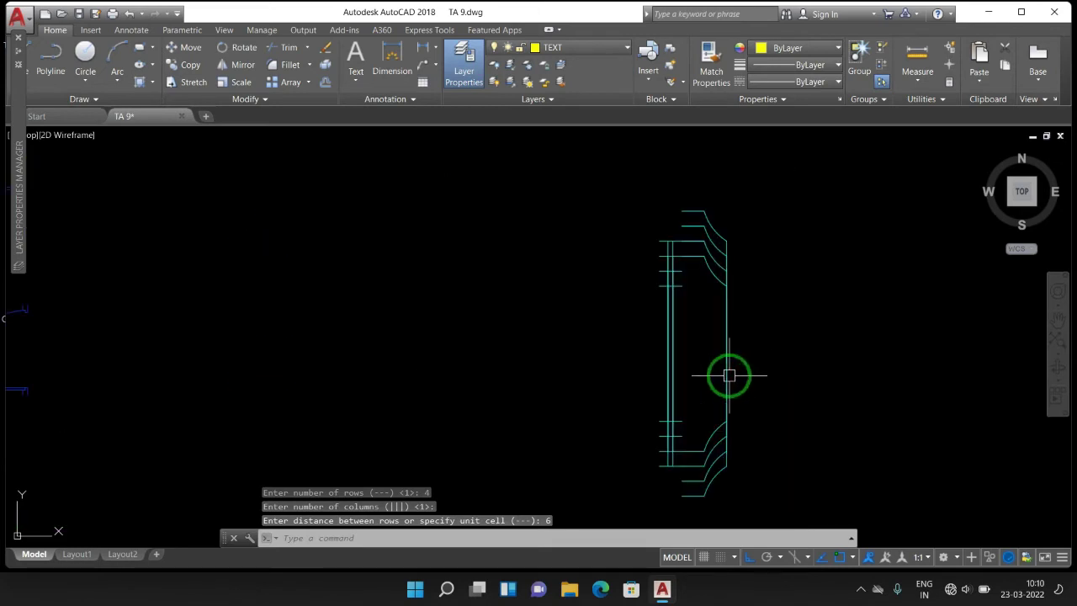
scroll(729, 375, up, 1)
scroll(729, 376, down, 5)
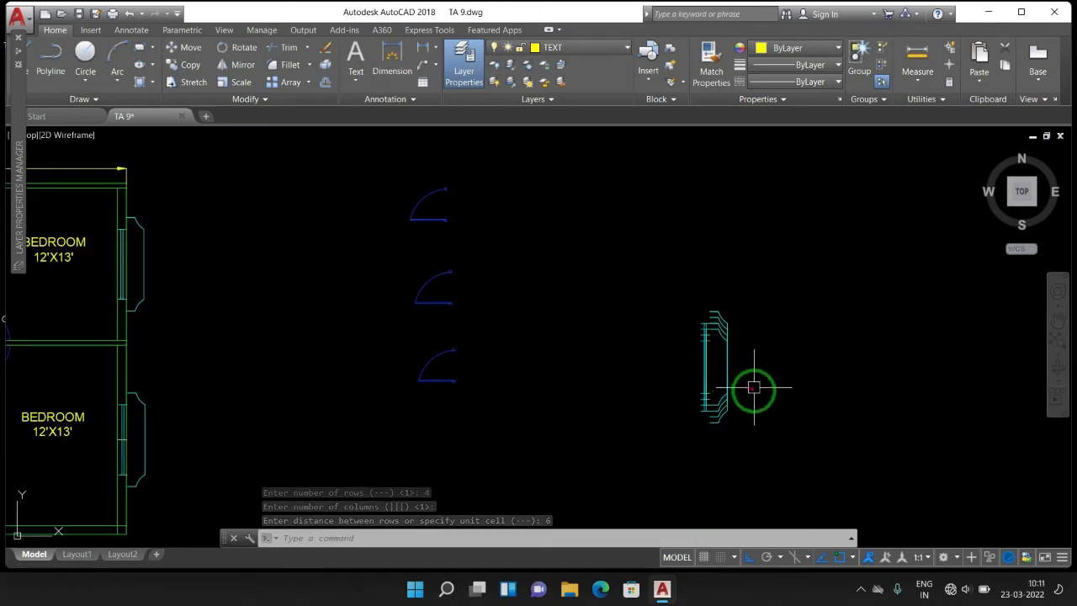
scroll(758, 391, down, 2)
key(ctrl+z)
key(ctrl+z)
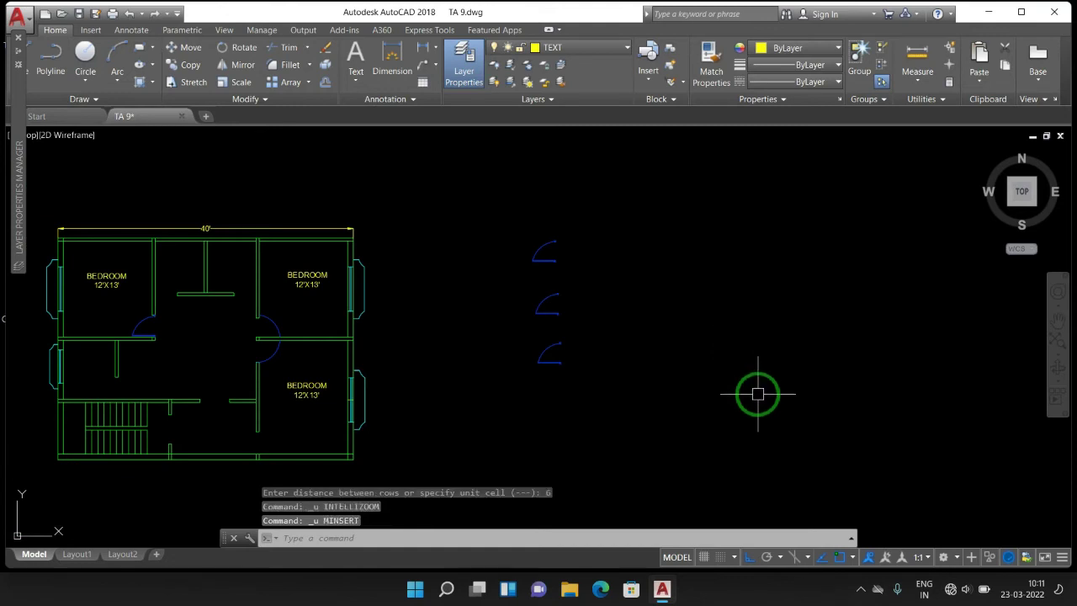
Step: MINSERT the WINDOW block right of the doors as 4 rows, 1 column, 12' apart
text(MINSERT)
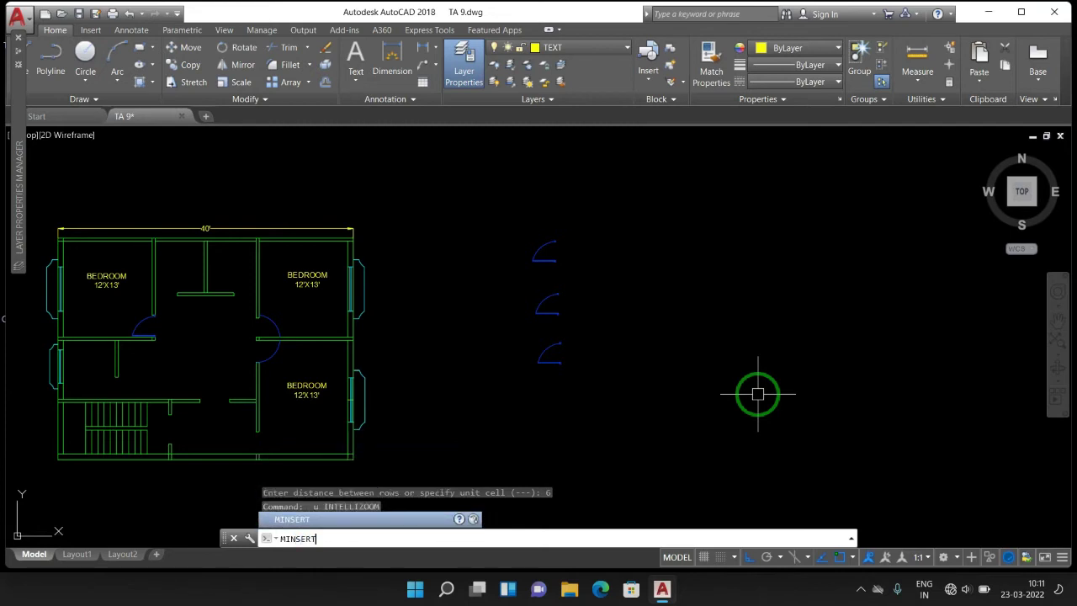
key(Return)
key(Return)
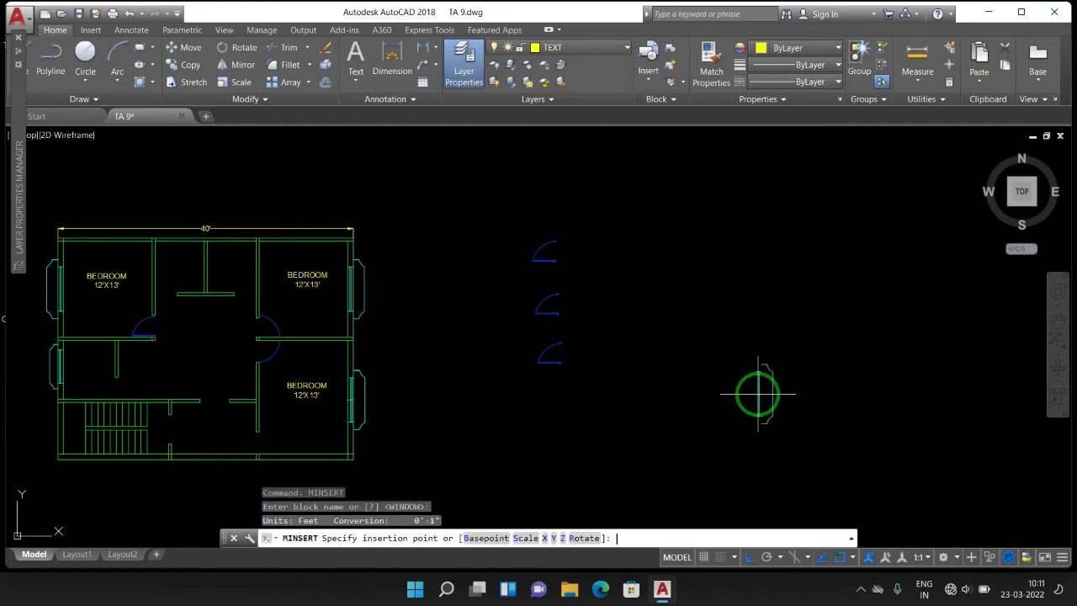
key(Return)
key(Return)
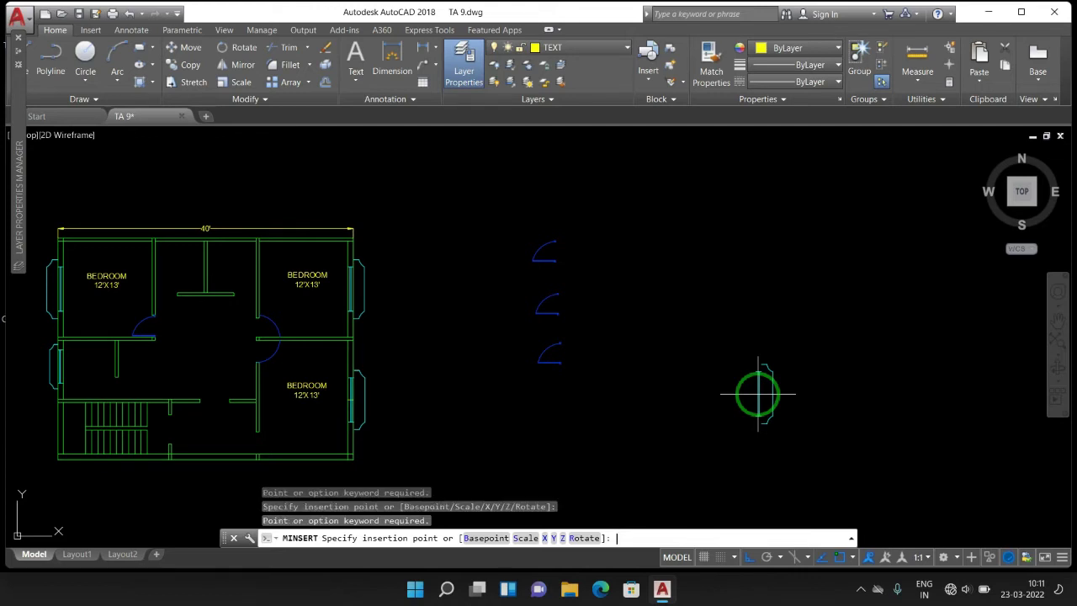
click(758, 393)
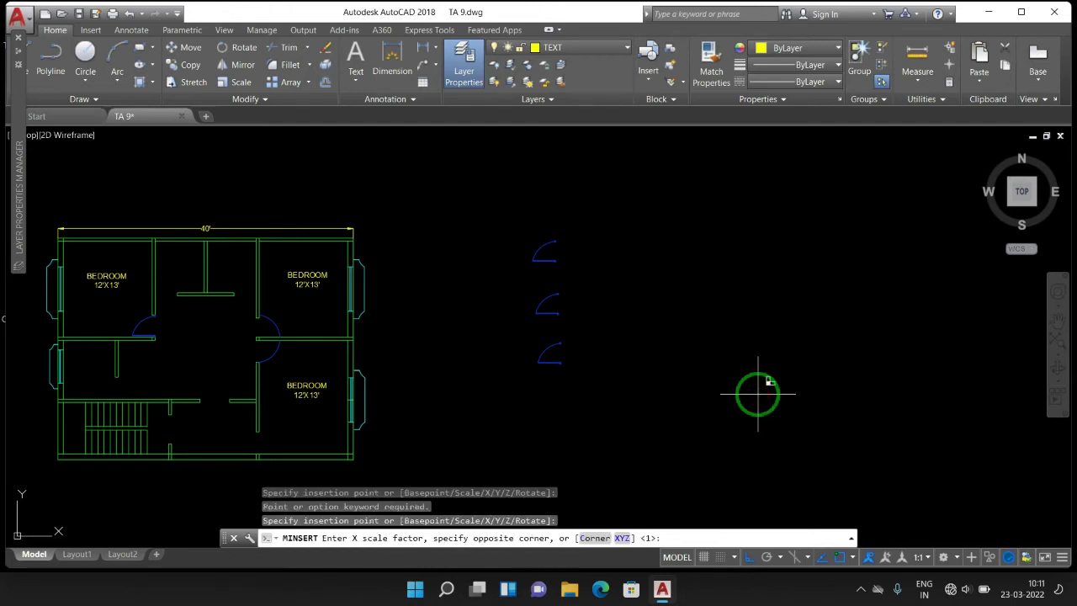
key(Return)
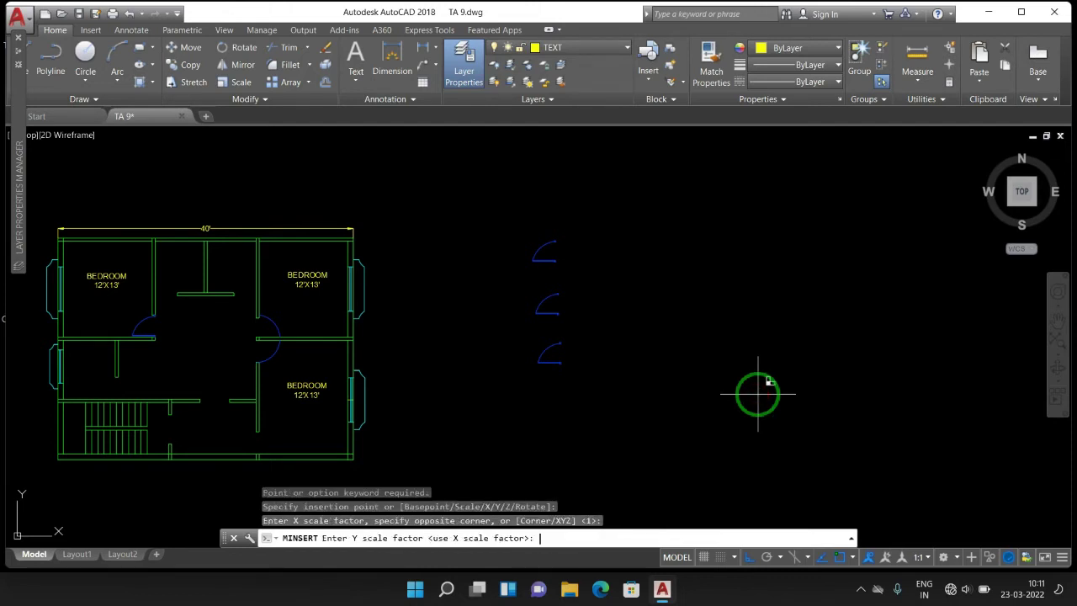
key(Return)
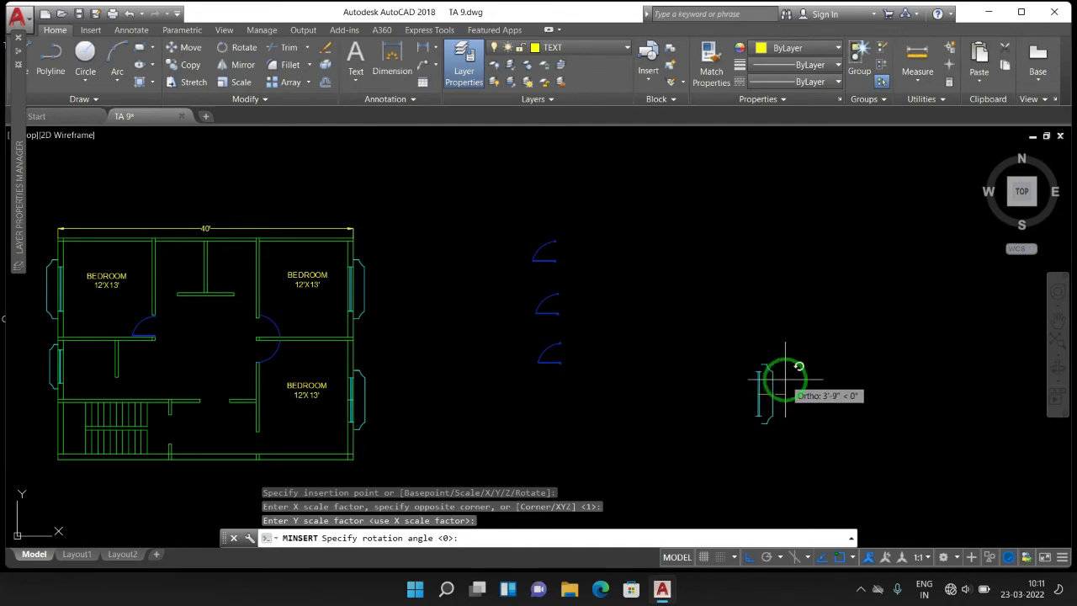
key(Return)
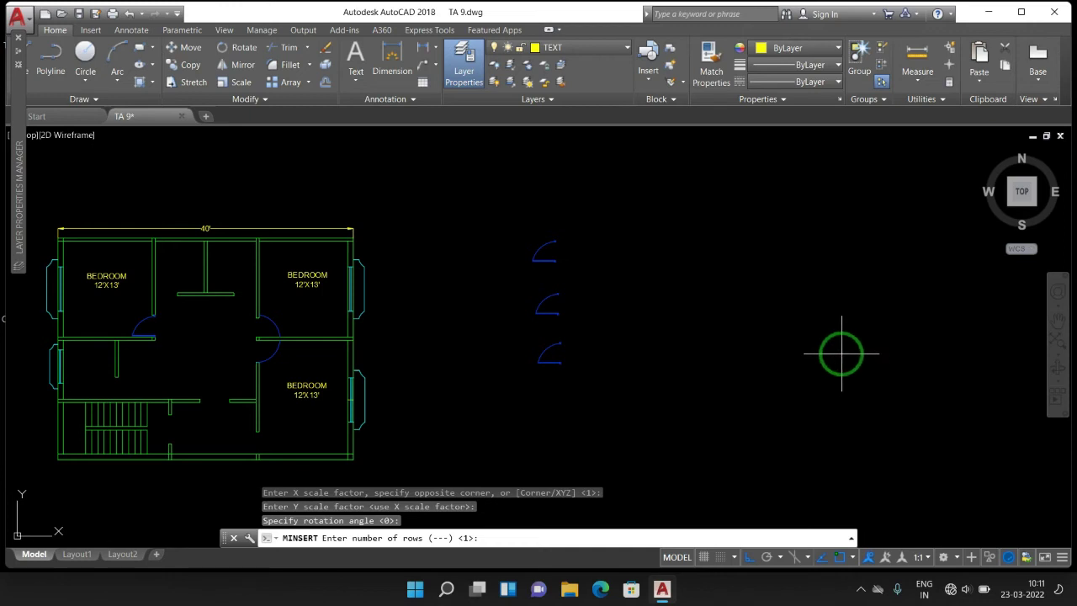
text(4)
key(Return)
key(Return)
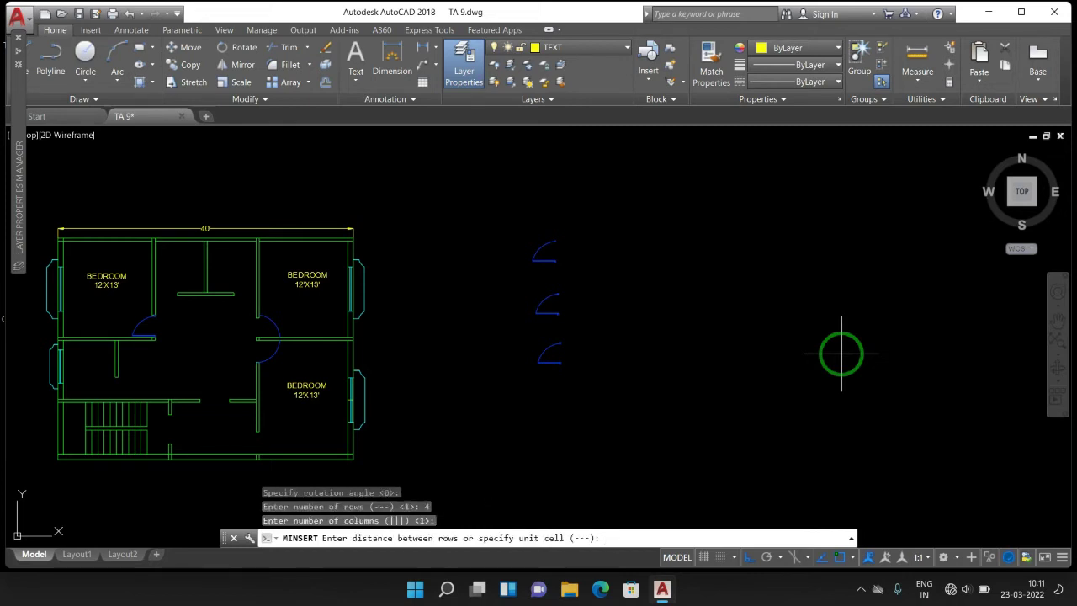
text(12)
text(')
key(Return)
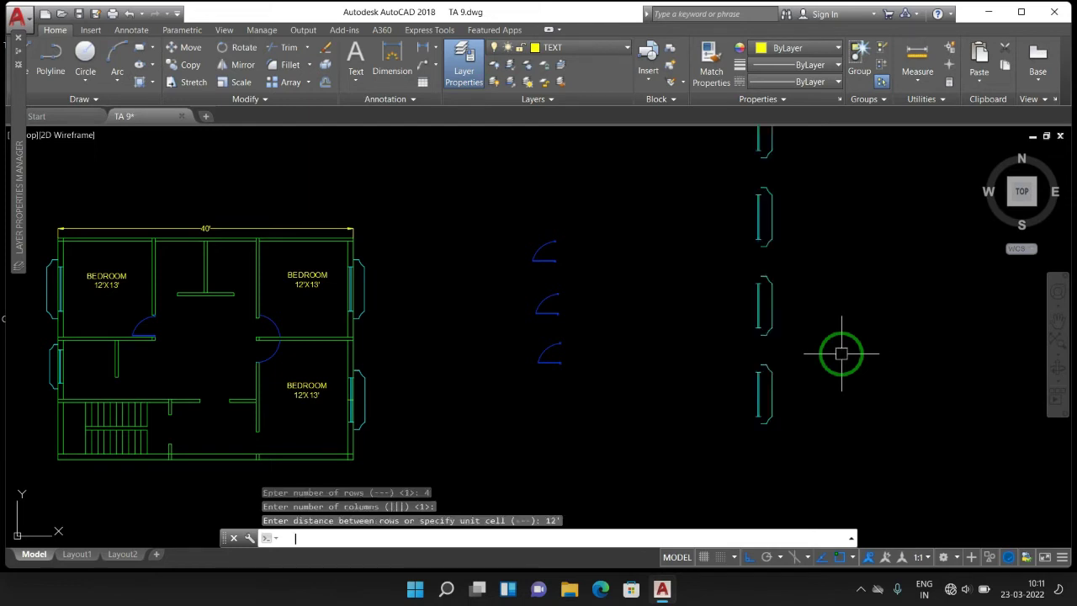
scroll(782, 336, down, 4)
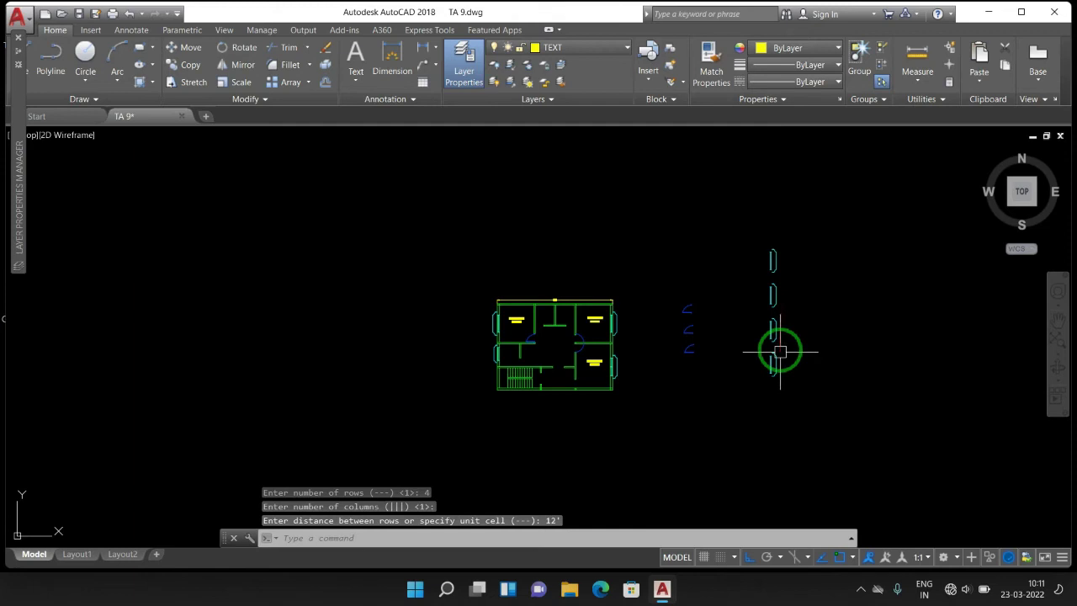
scroll(774, 291, up, 8)
middle_drag(778, 284, 786, 267)
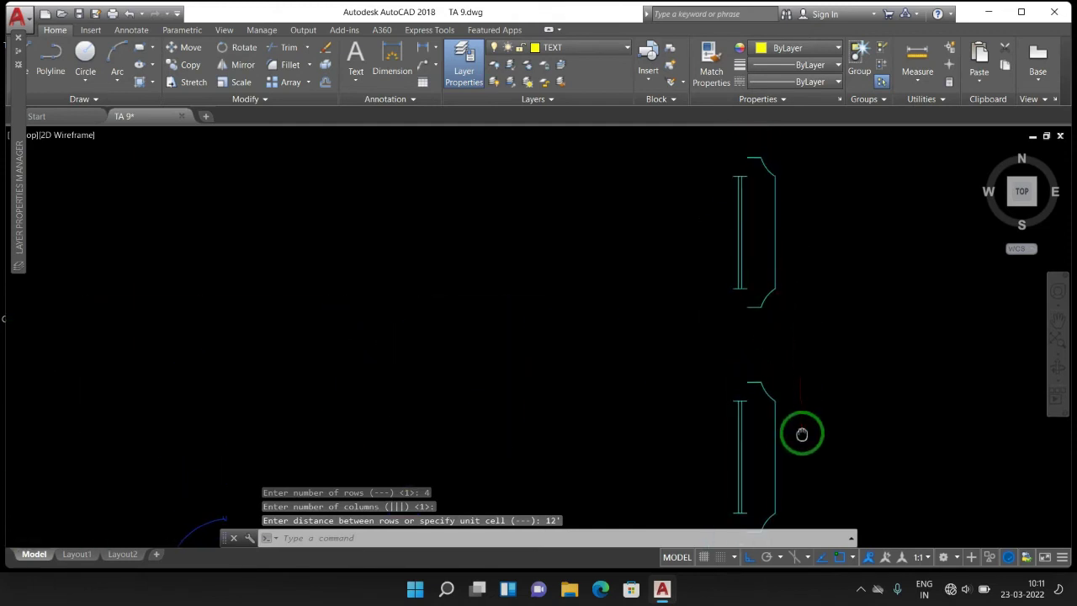
key(Escape)
key(Escape)
key(Escape)
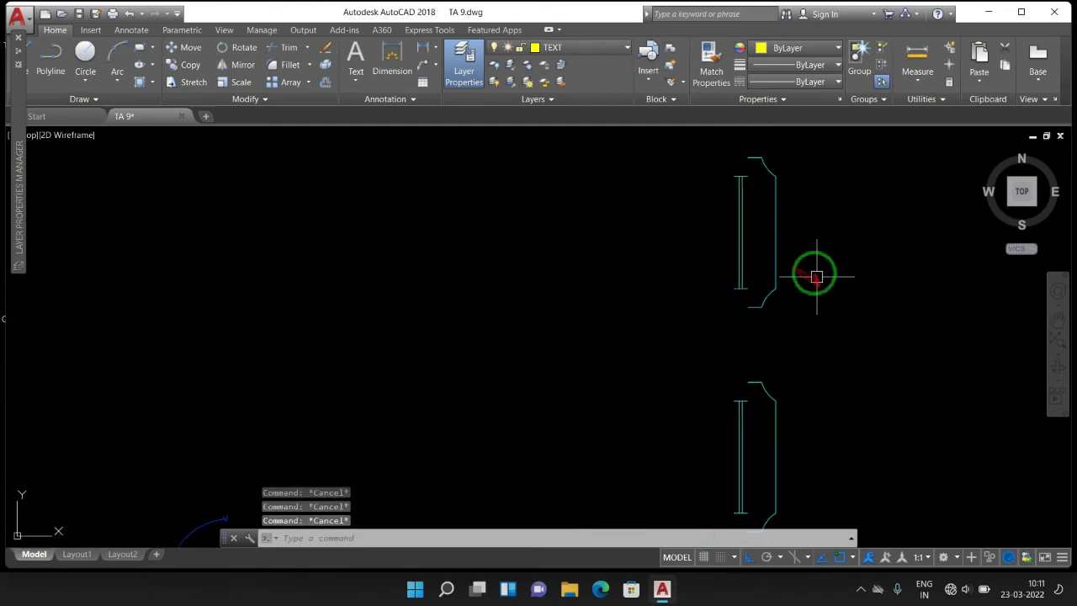
scroll(817, 282, down, 2)
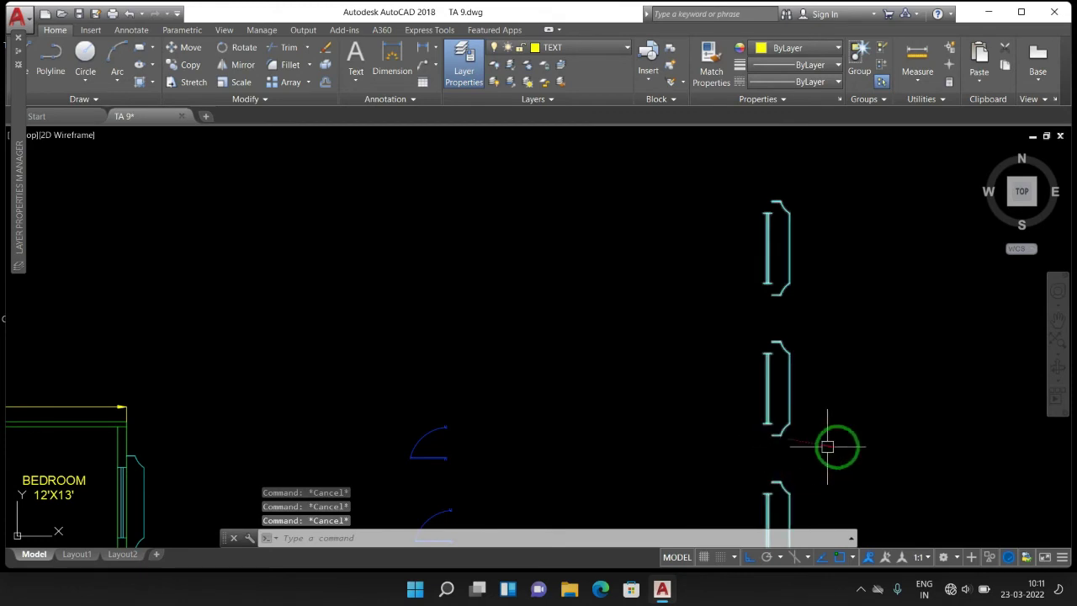
text(d)
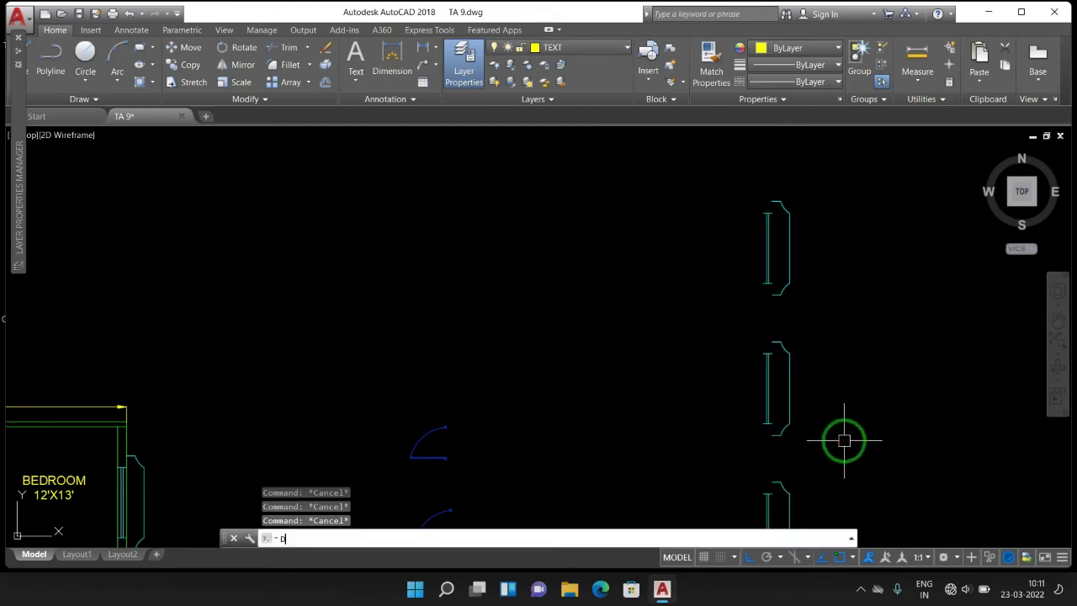
text(li)
key(Return)
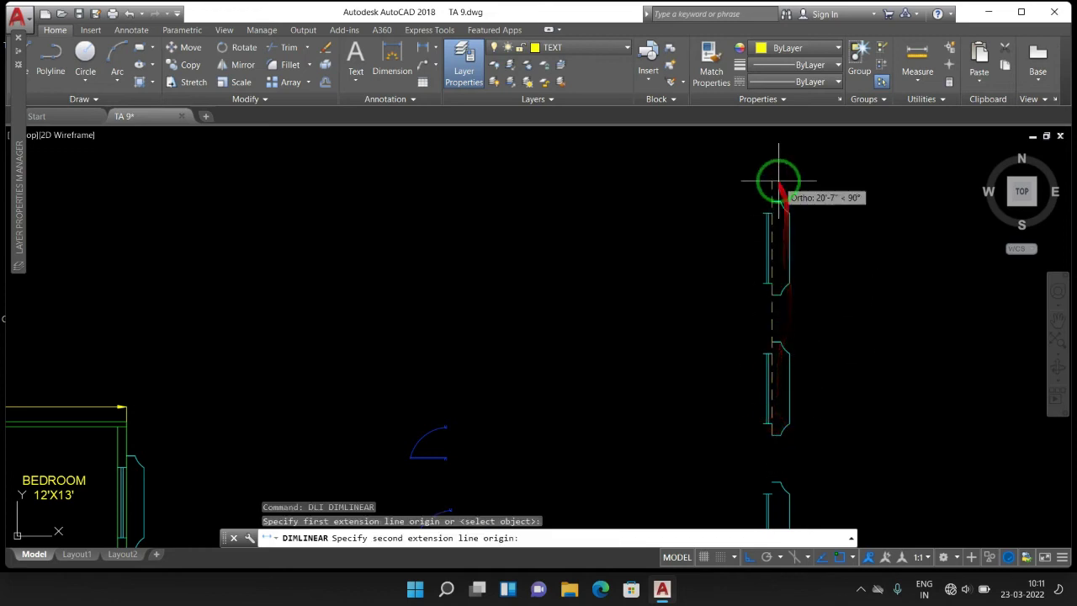
click(770, 294)
click(740, 300)
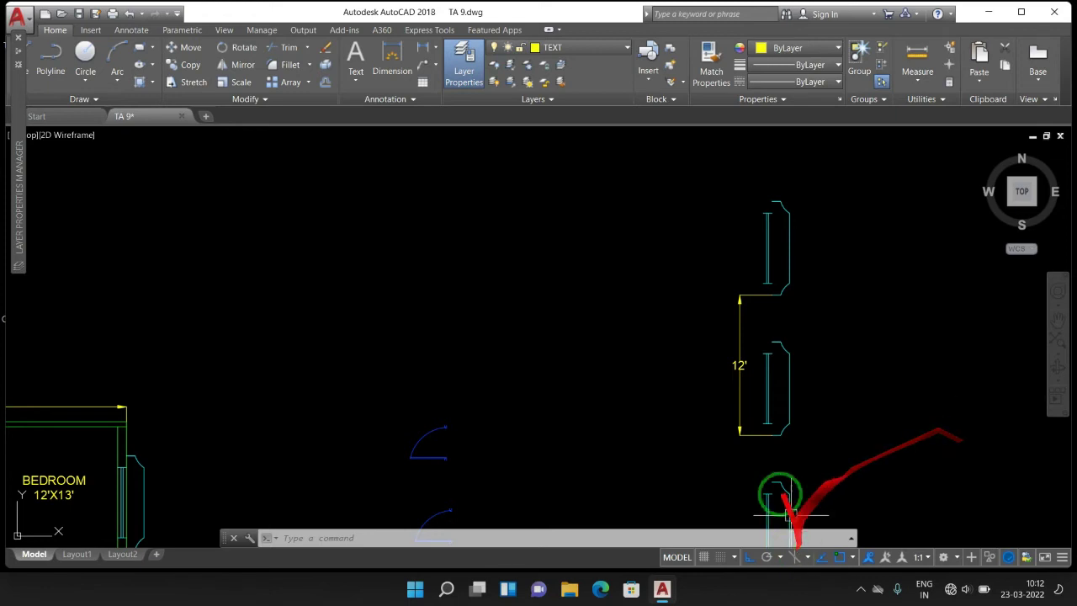
key(Escape)
scroll(796, 368, down, 2)
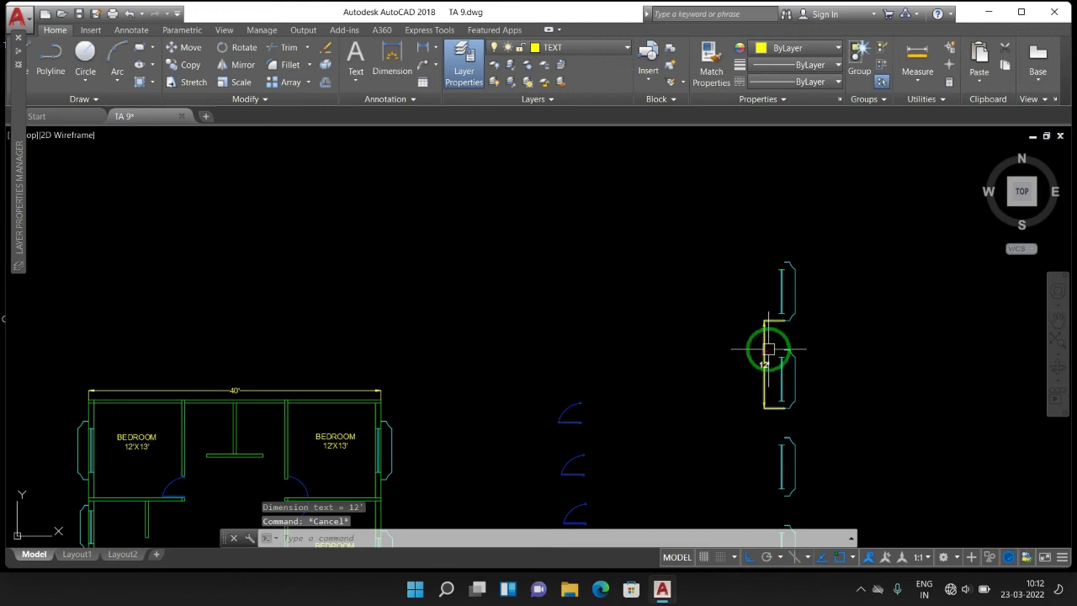
click(767, 362)
key(Delete)
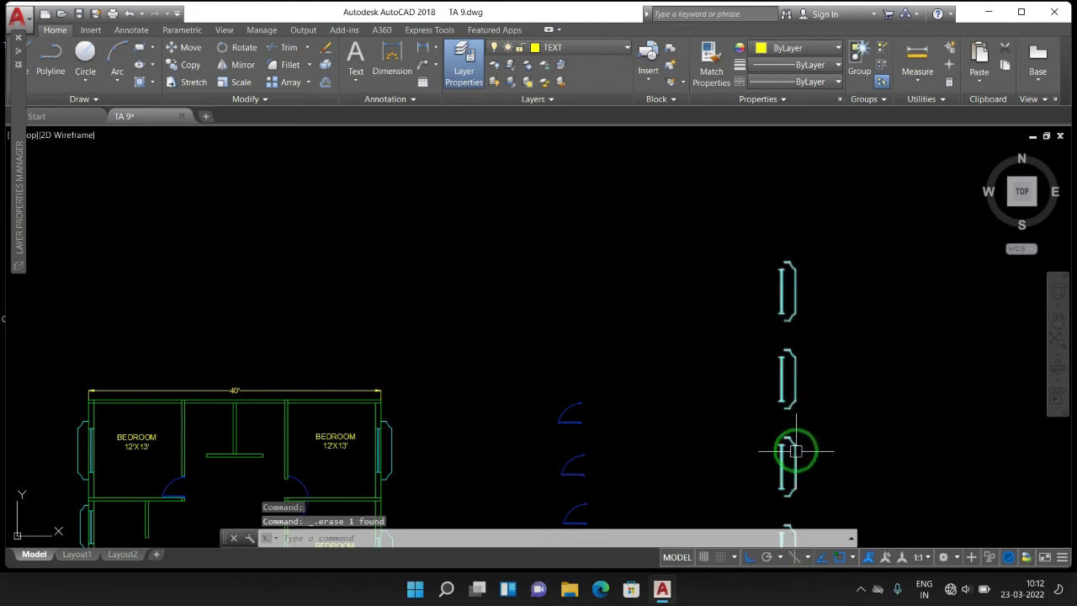
scroll(795, 442, down, 2)
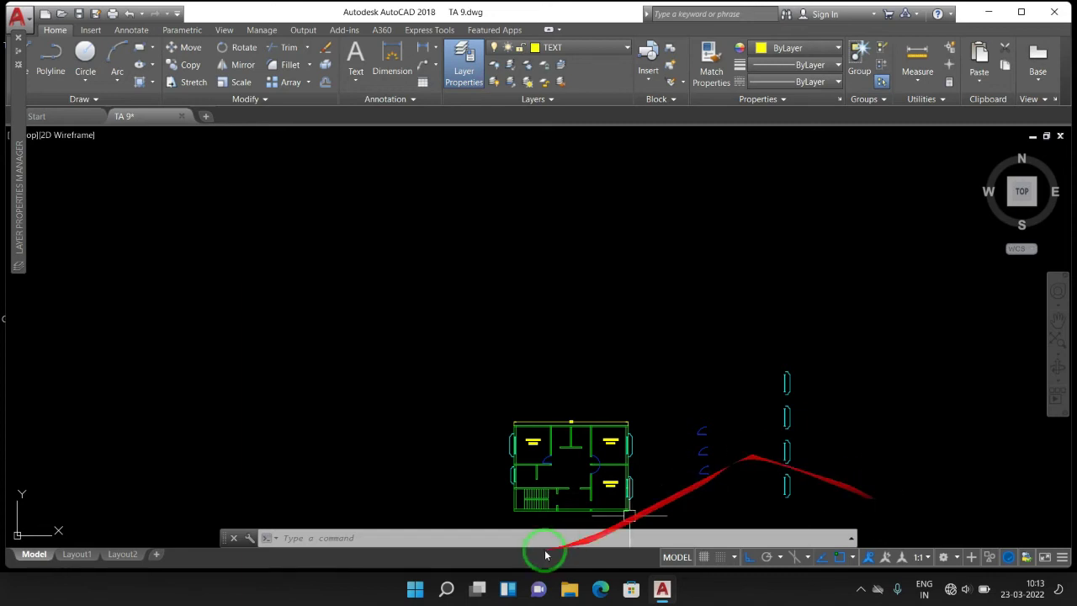
Step: Attempt a rectangle above the plan; the @2'.2' size entry fails and is cancelled
key(Delete)
key(Escape)
scroll(530, 437, up, 5)
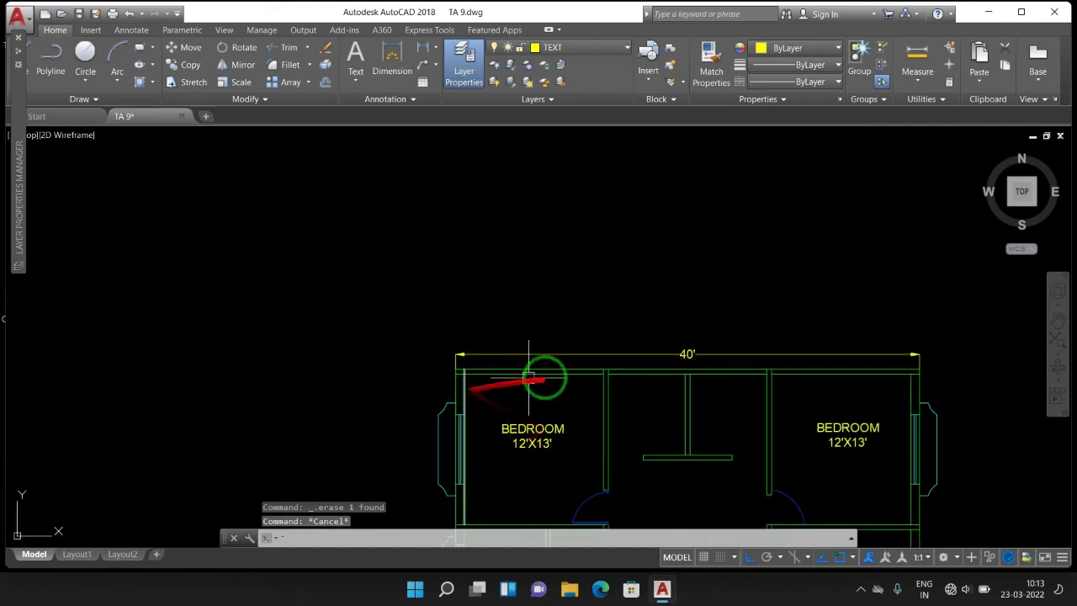
scroll(481, 399, down, 2)
scroll(494, 419, down, 1)
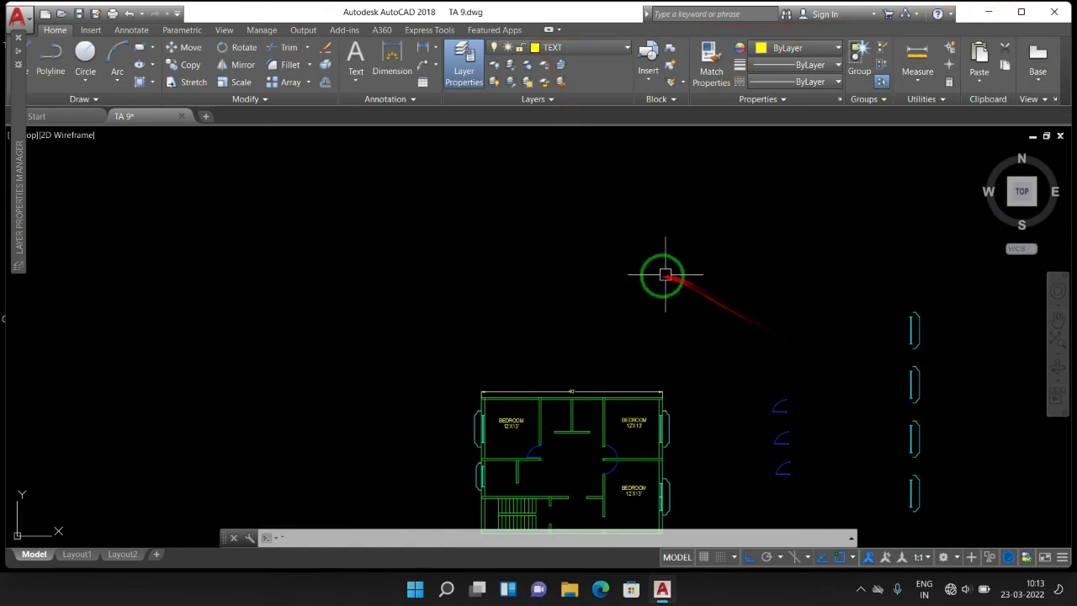
key(Escape)
key(Escape)
key(Escape)
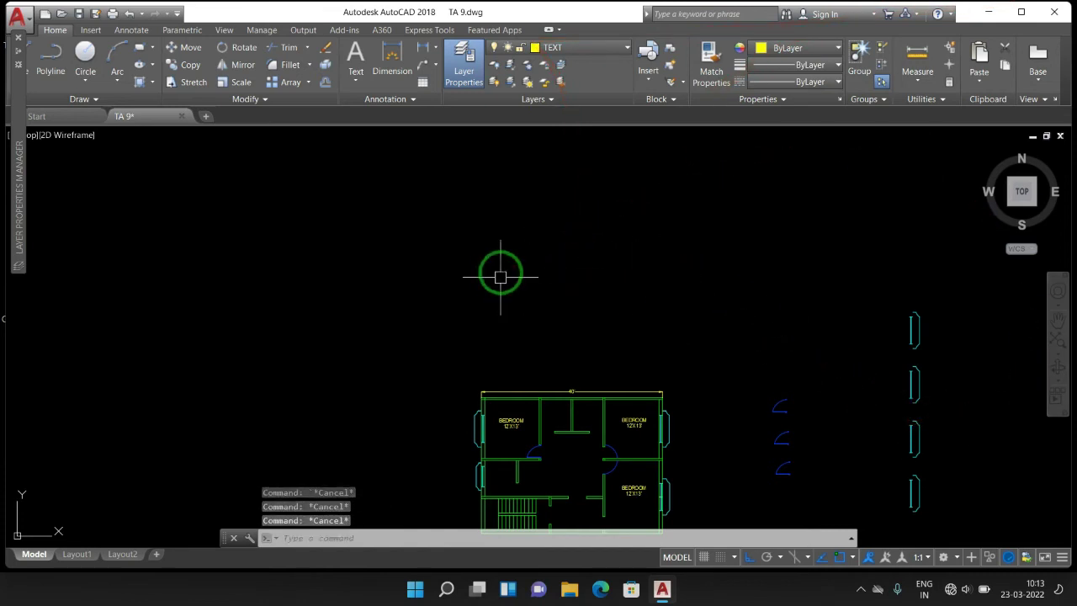
text(REC)
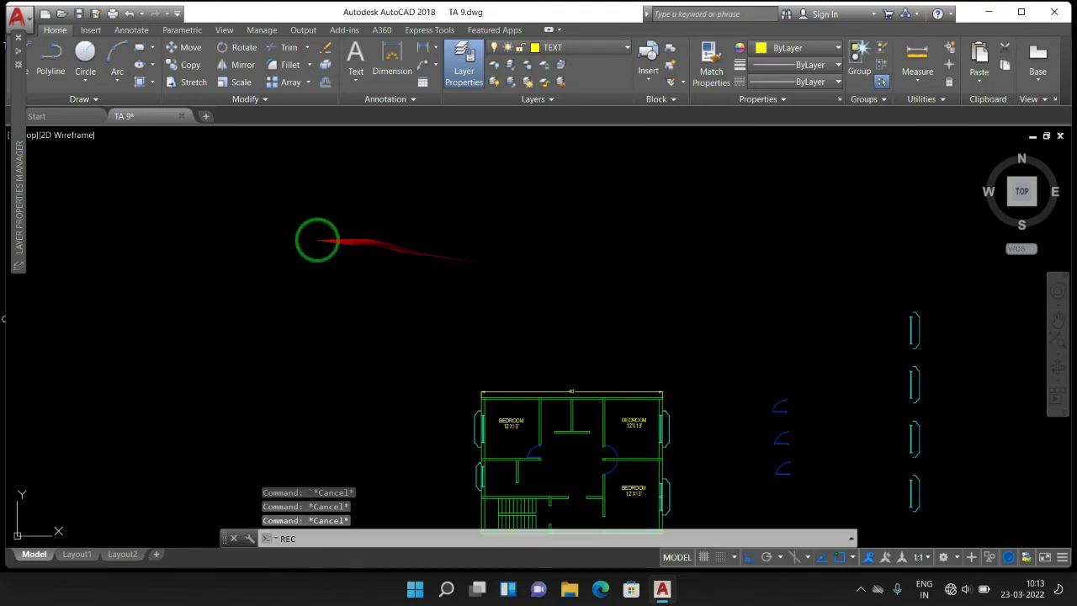
key(Return)
click(293, 215)
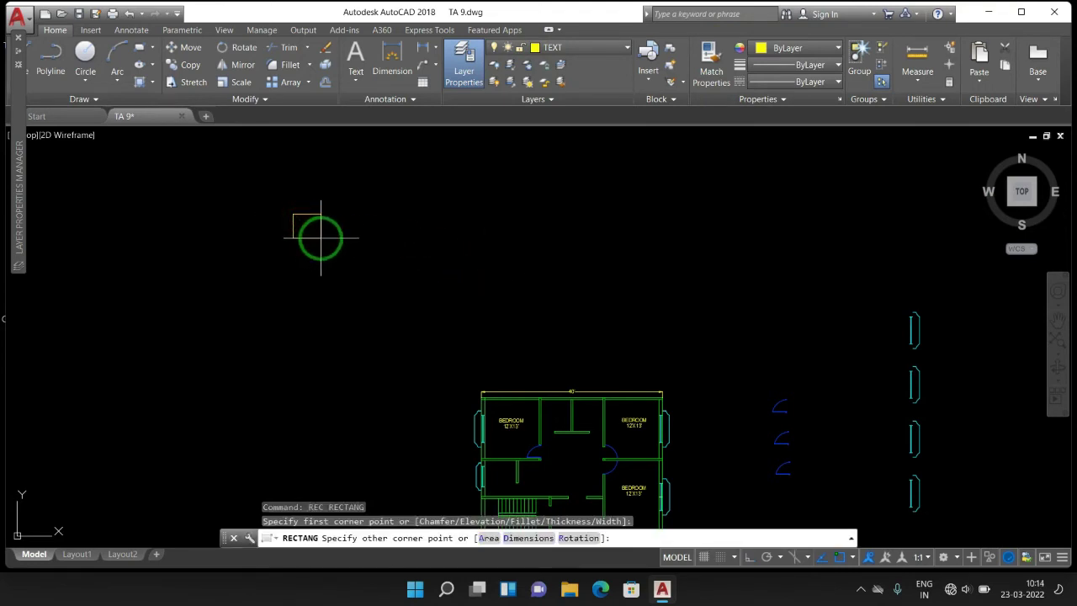
text(@2'.2')
key(Return)
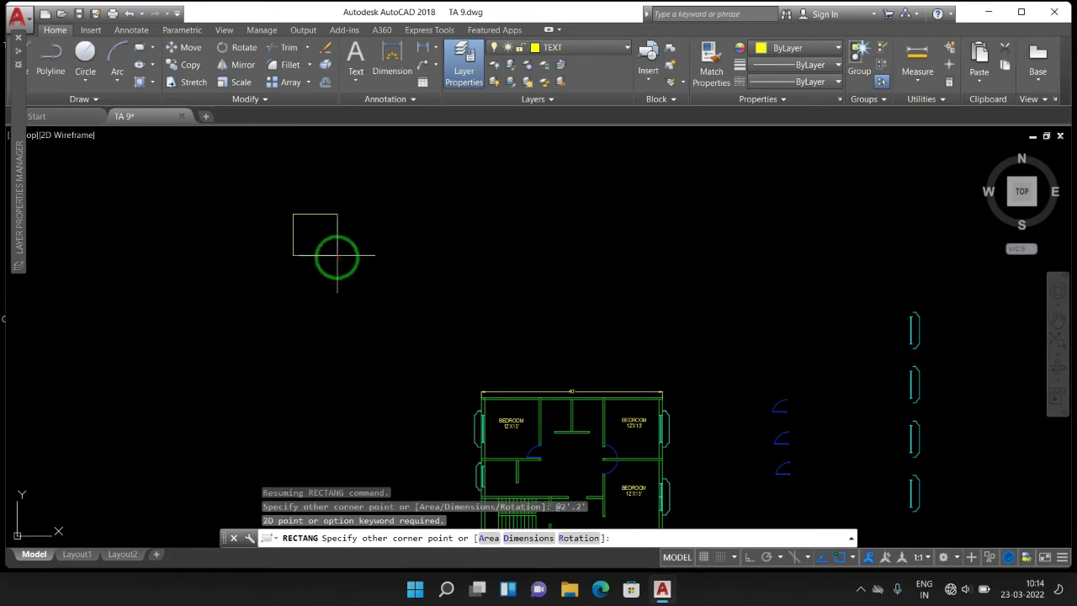
text(#)
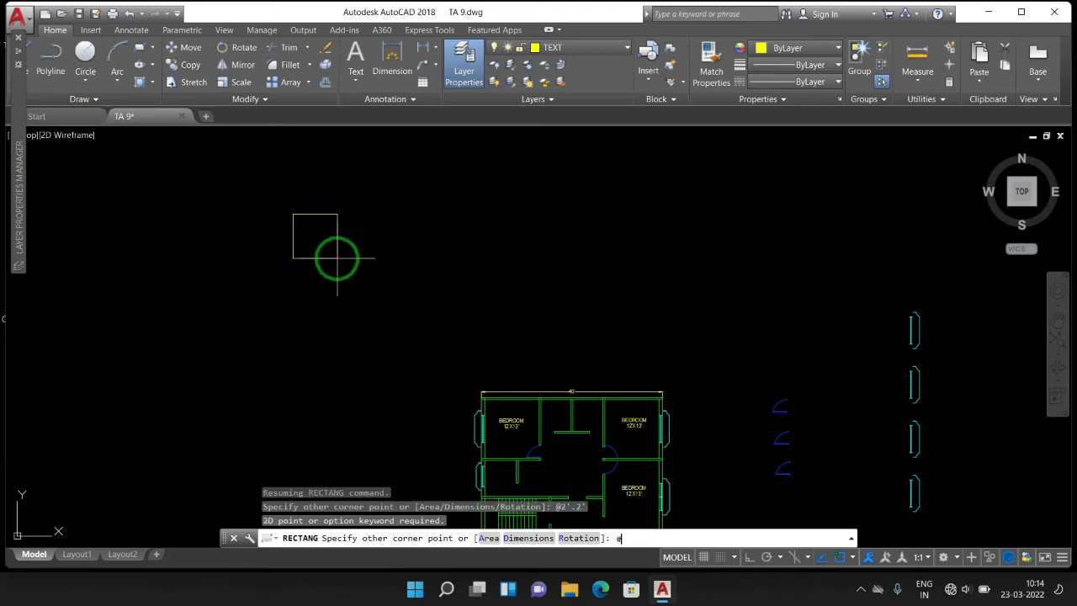
text(2)
key(Escape)
key(Escape)
key(Escape)
key(Escape)
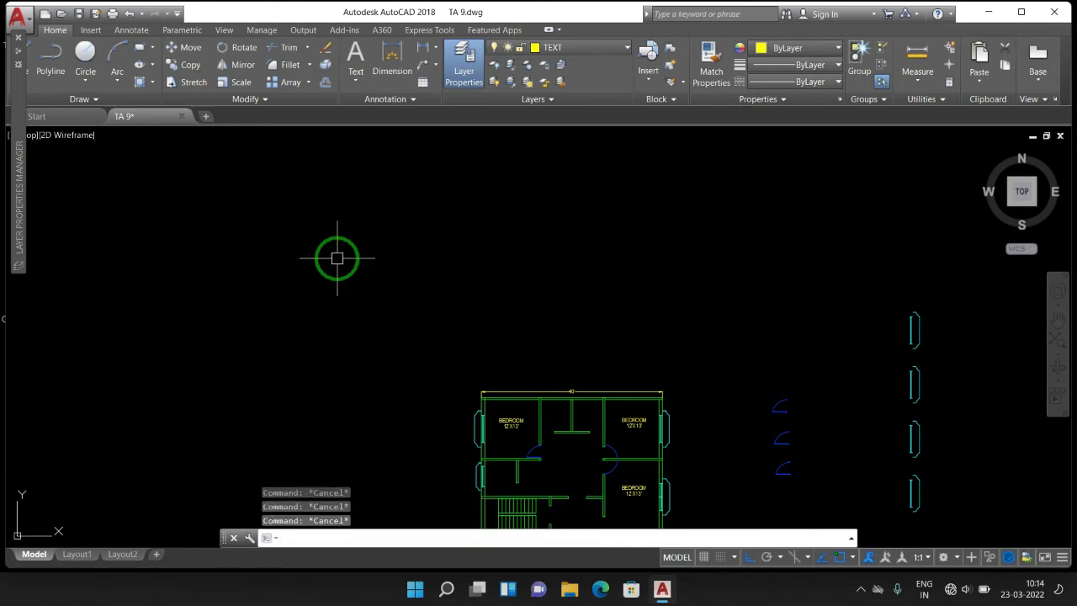
Step: Draw a 2' by 2' square above-left of the floor plan using @2',2'
text(RE)
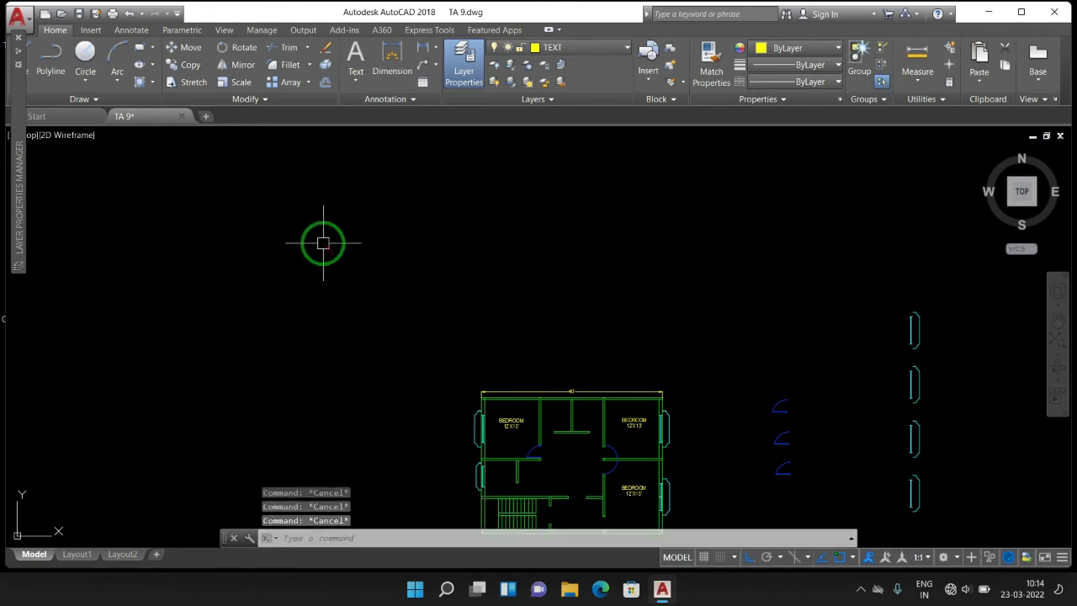
text(C)
key(Return)
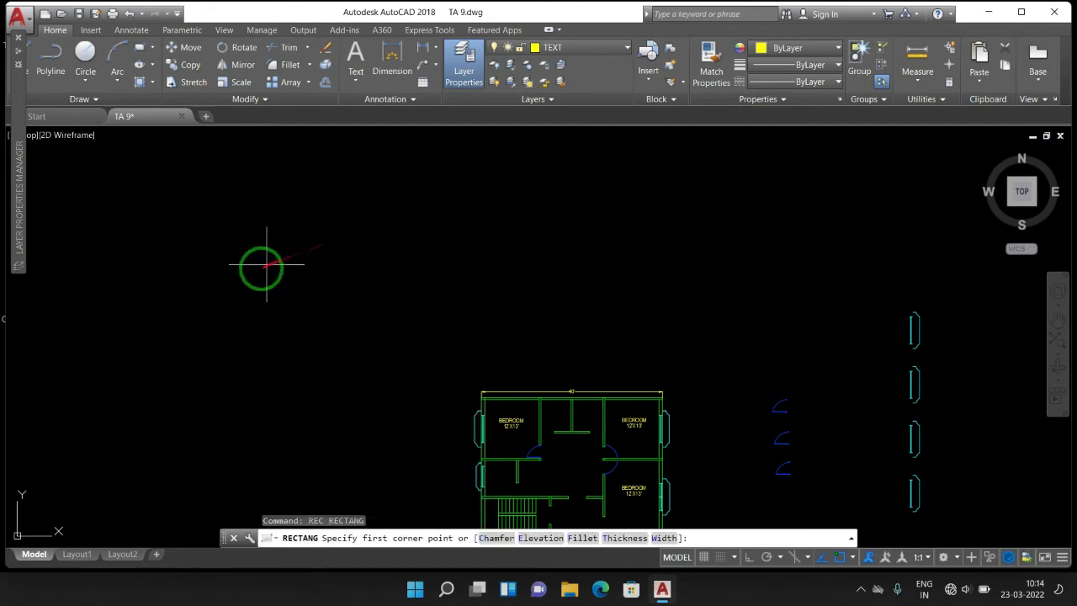
click(251, 283)
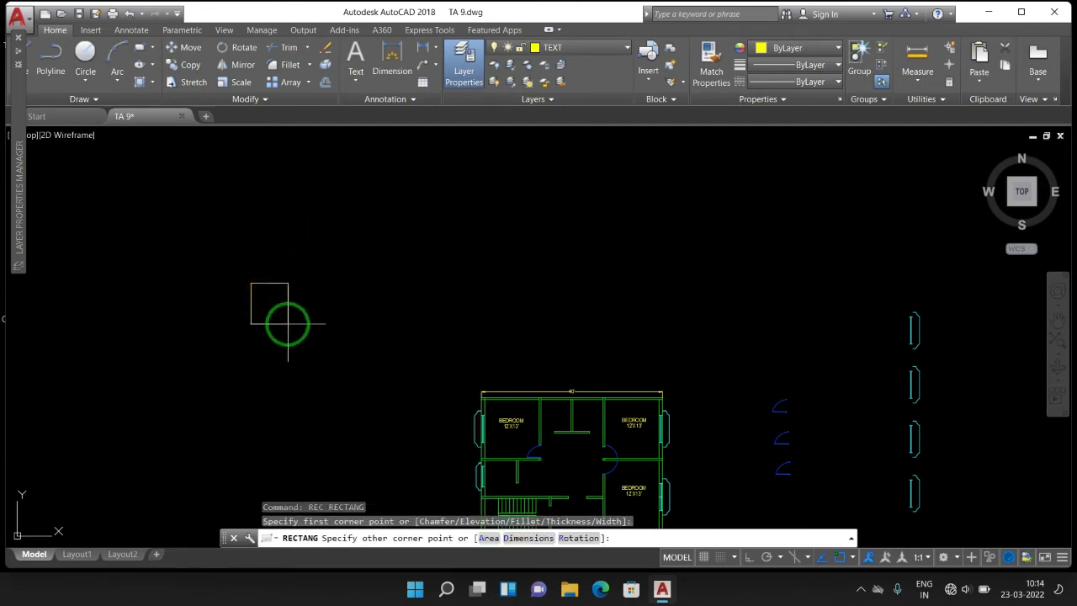
key(F8)
text(@)
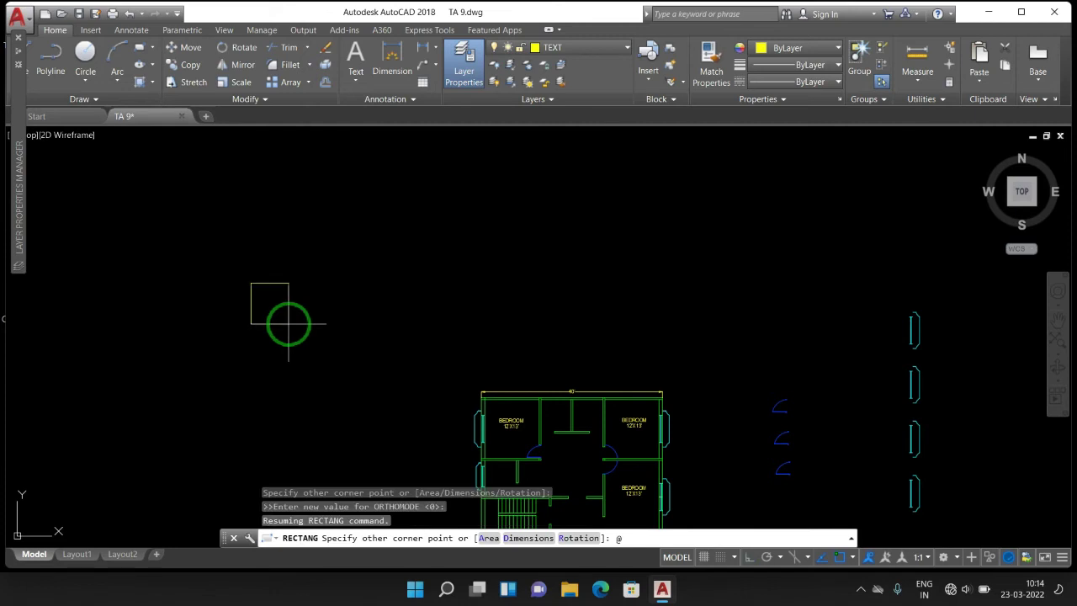
text(2)
text(,)
key(BackSpace)
text(,)
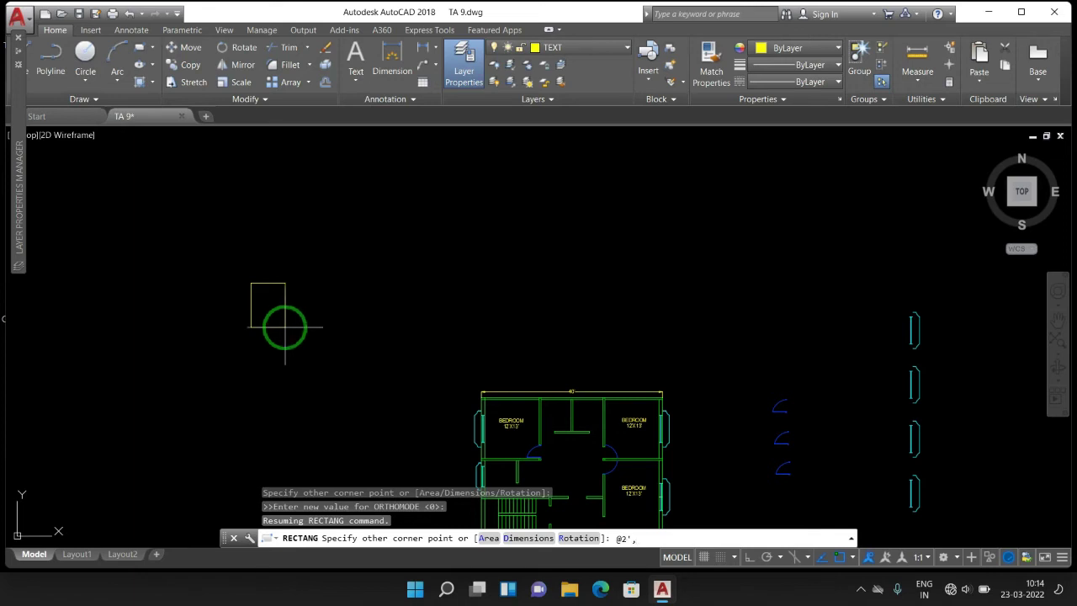
text(2')
key(Return)
Step: Zoom and pan onto the square, then start and cancel ARRAY
click(235, 311)
scroll(239, 290, up, 4)
scroll(244, 282, up, 2)
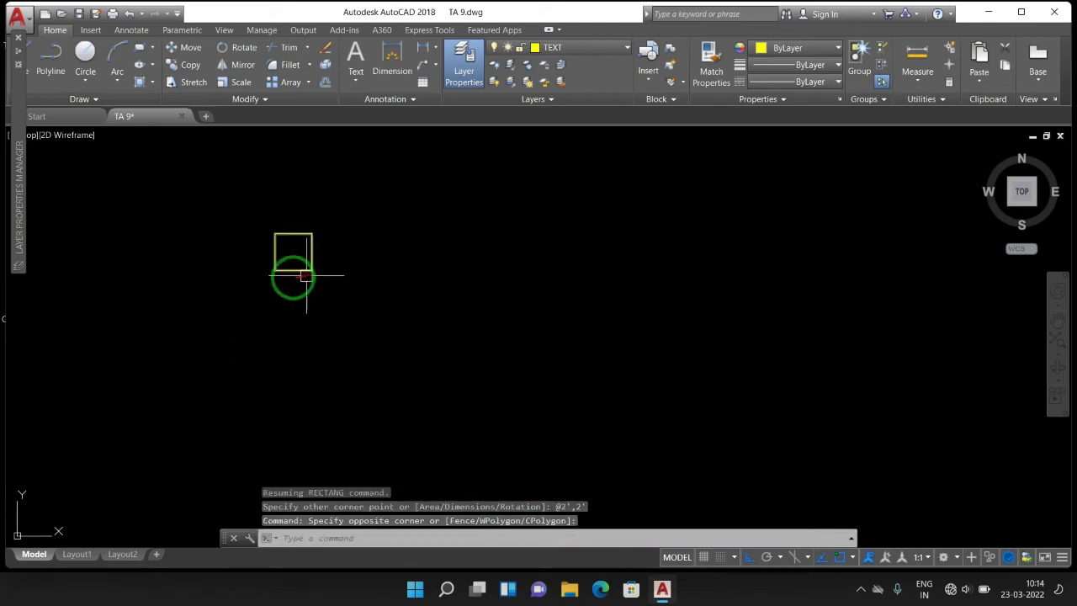
click(272, 276)
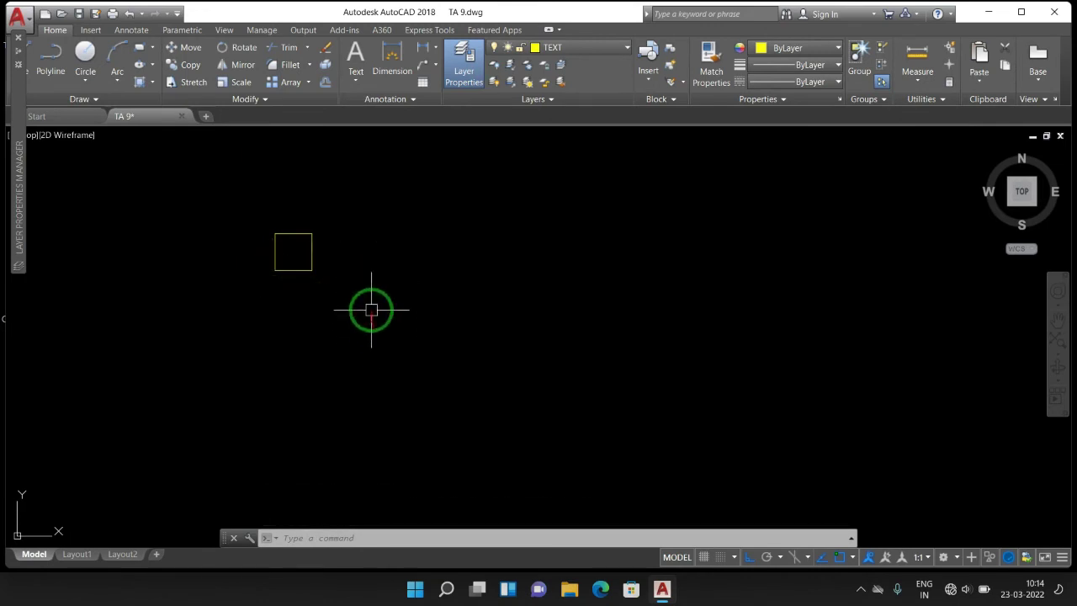
middle_drag(373, 311, 377, 341)
key(Escape)
key(Escape)
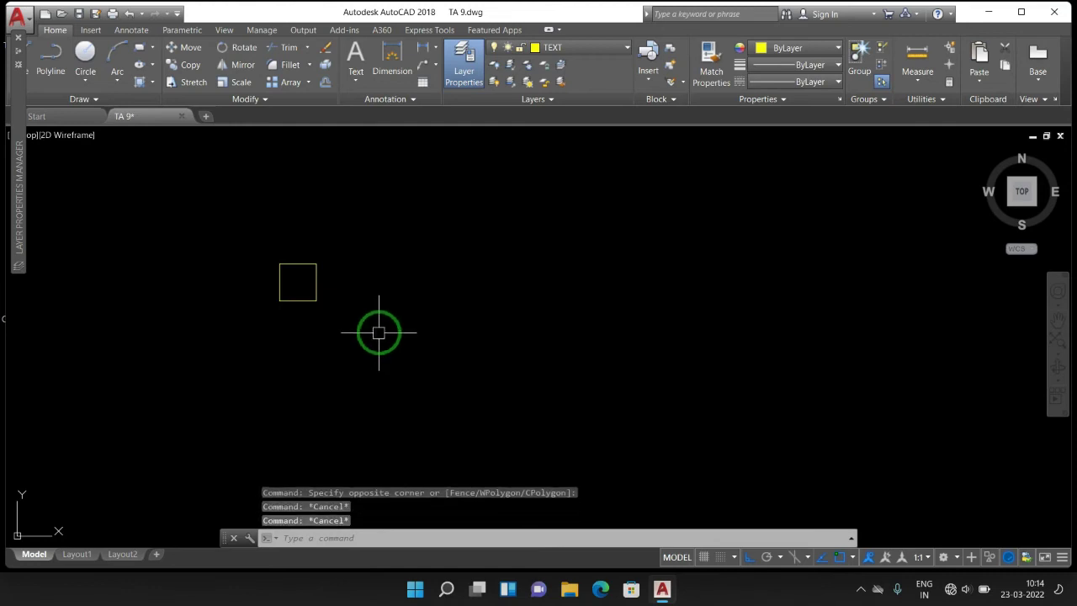
text(AR)
key(Return)
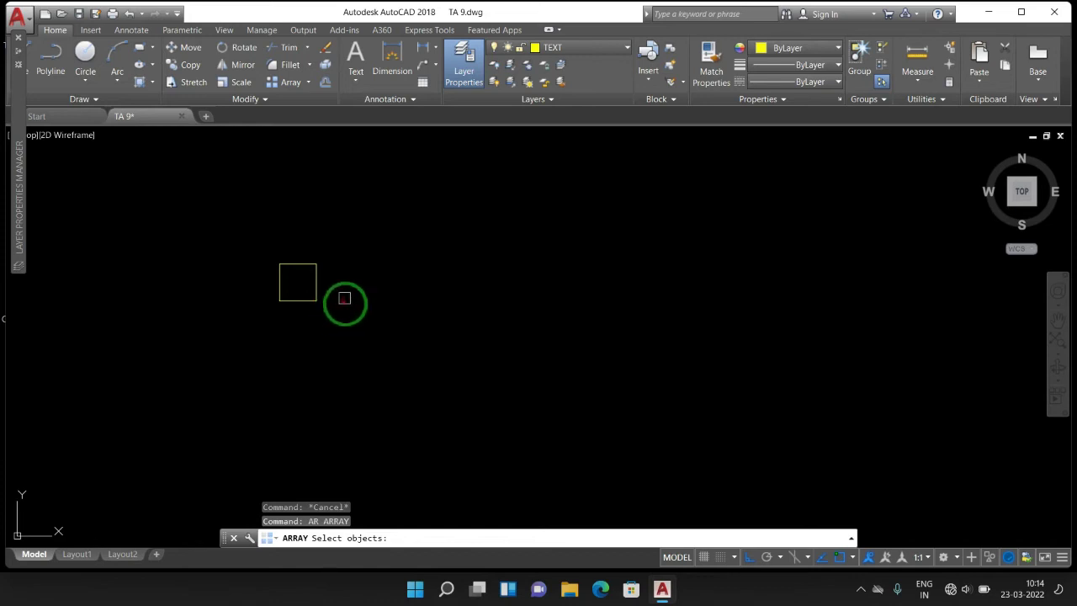
key(Escape)
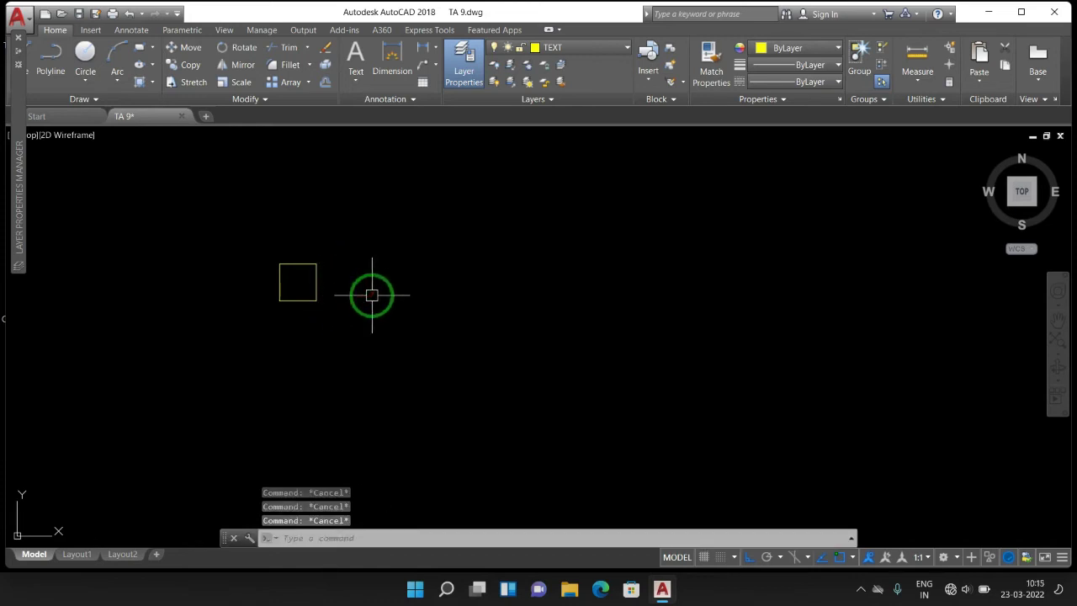
Step: Define block B from the square, with its base point at the lower-left corner
text(a)
key(Return)
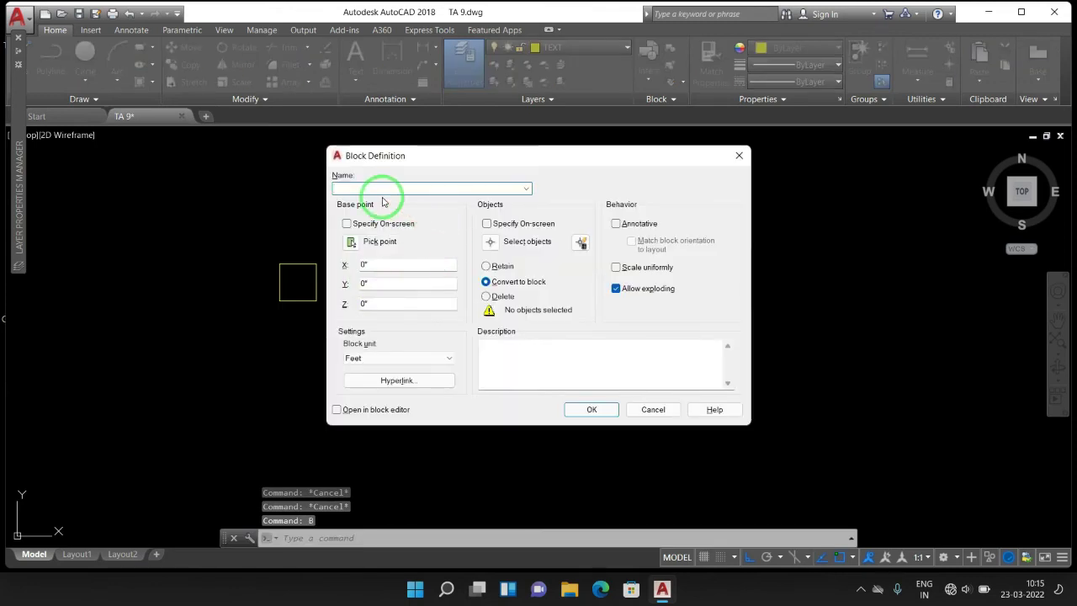
text(B)
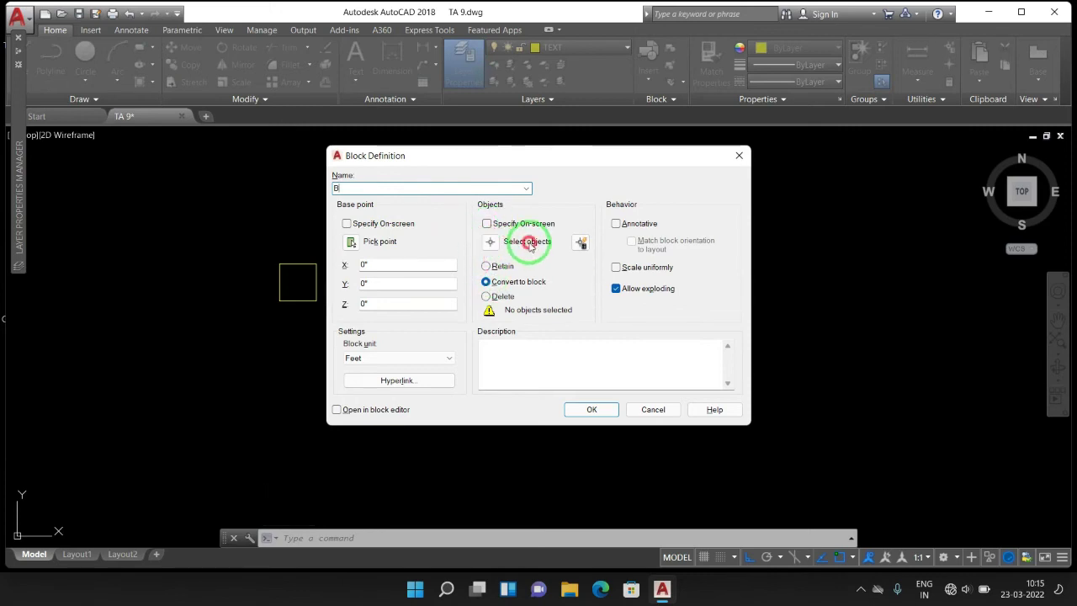
click(491, 242)
click(365, 324)
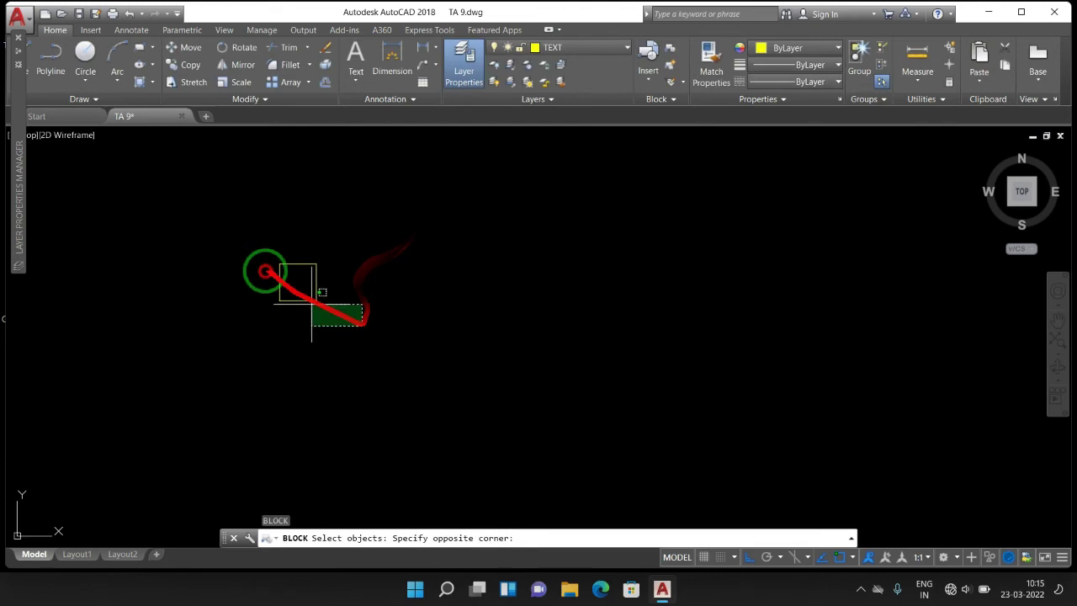
click(241, 230)
key(Return)
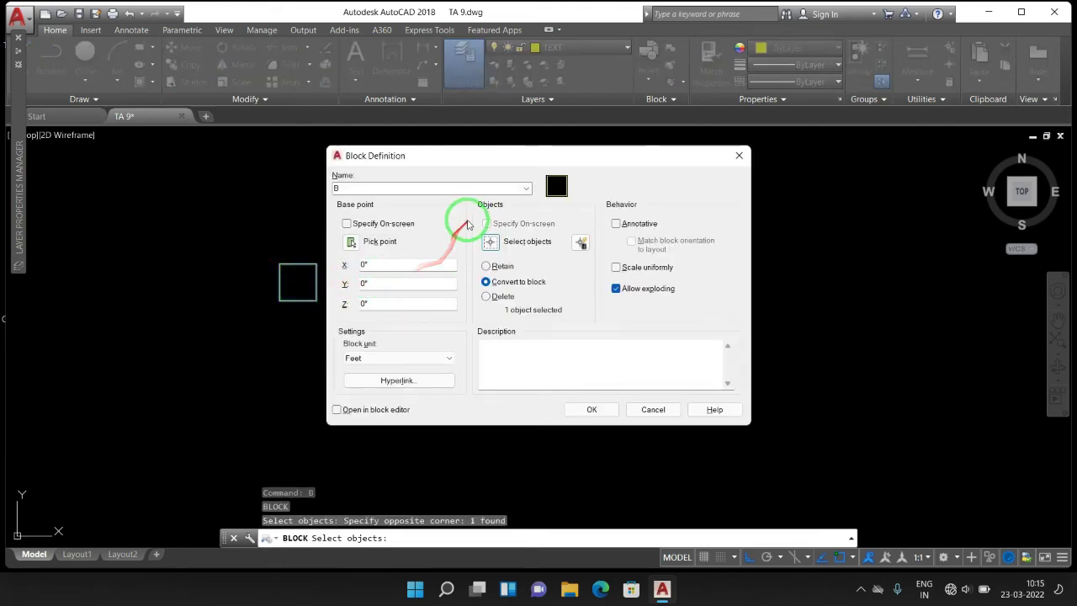
click(352, 242)
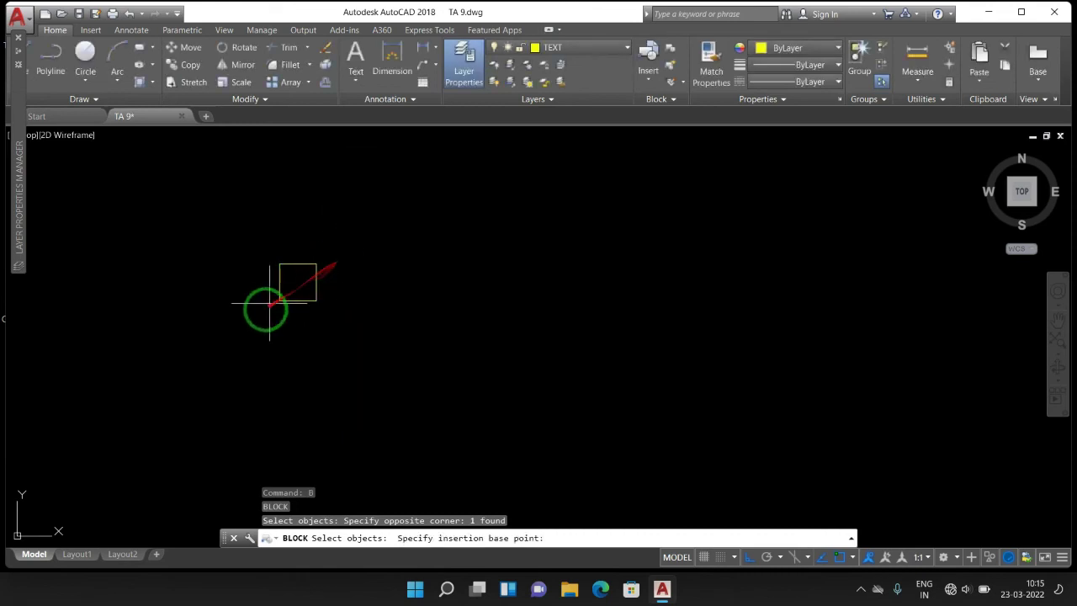
click(281, 301)
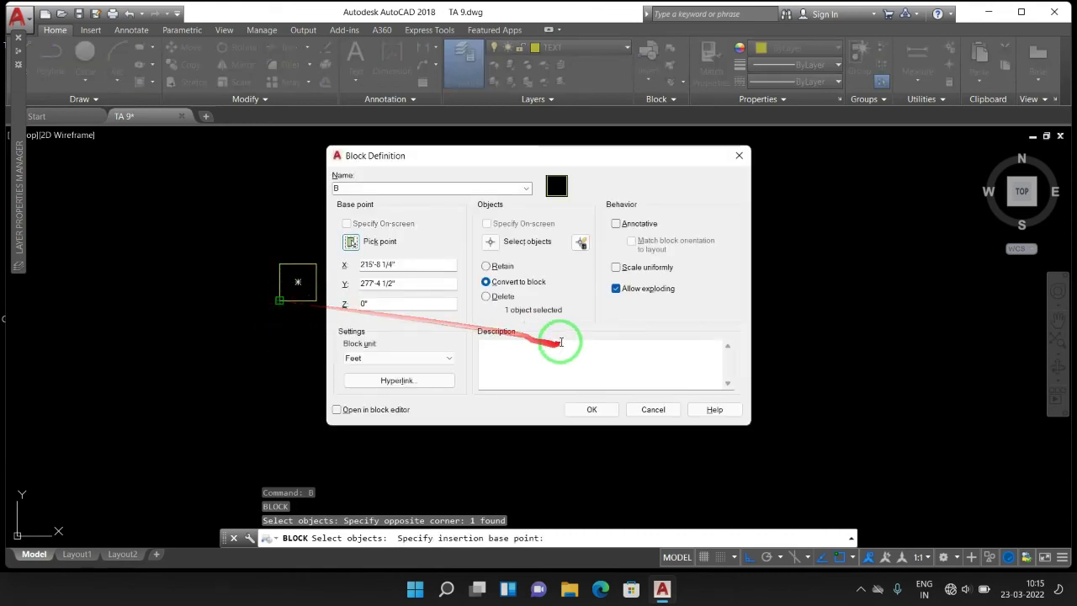
click(588, 407)
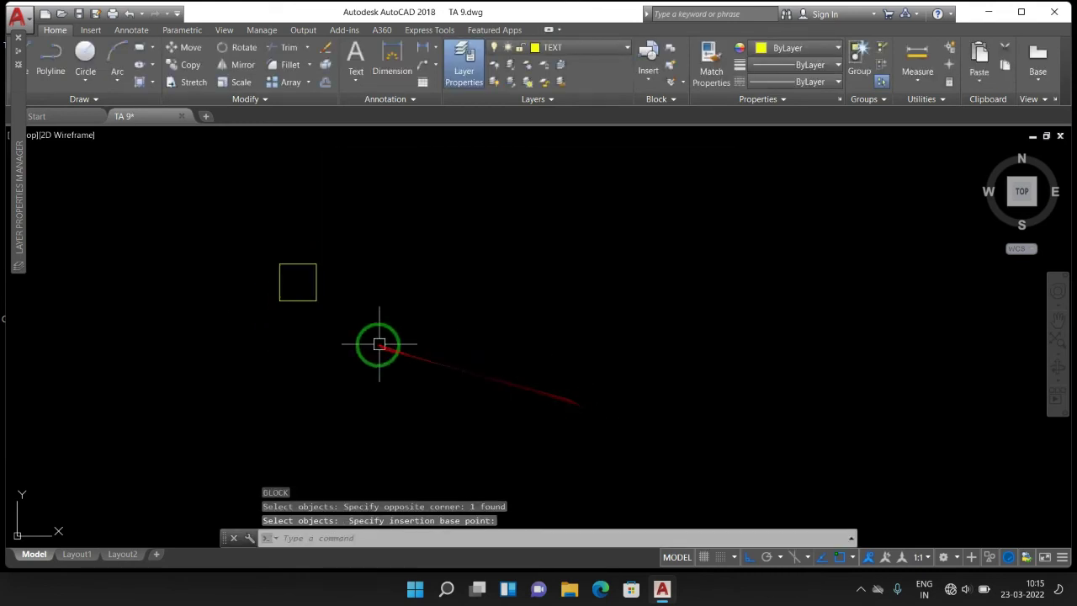
Step: Erase the original square from the drawing
click(377, 343)
click(211, 223)
key(Delete)
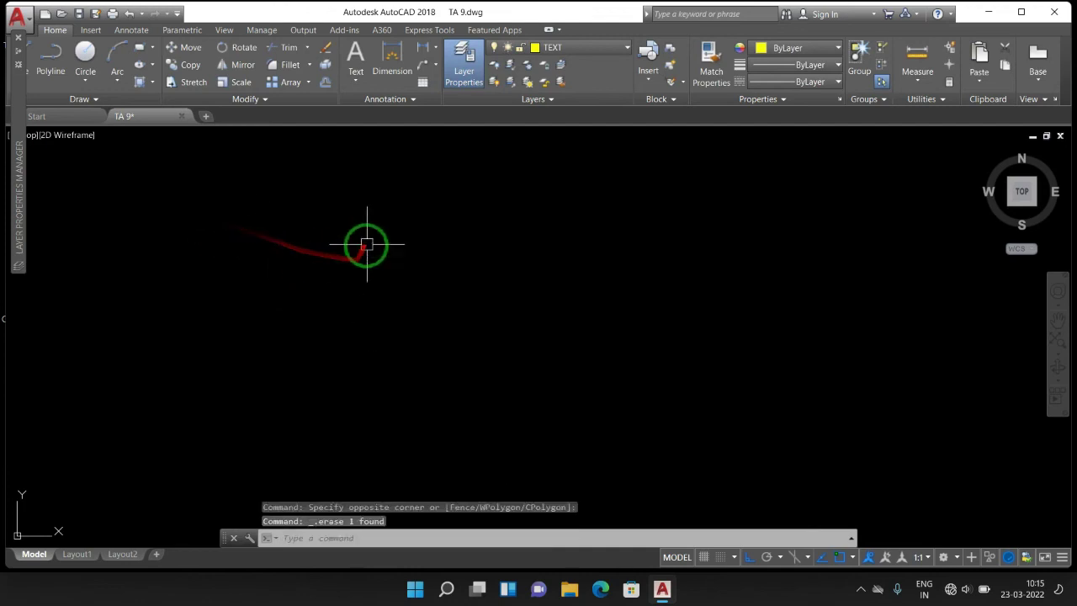
text(I)
key(Return)
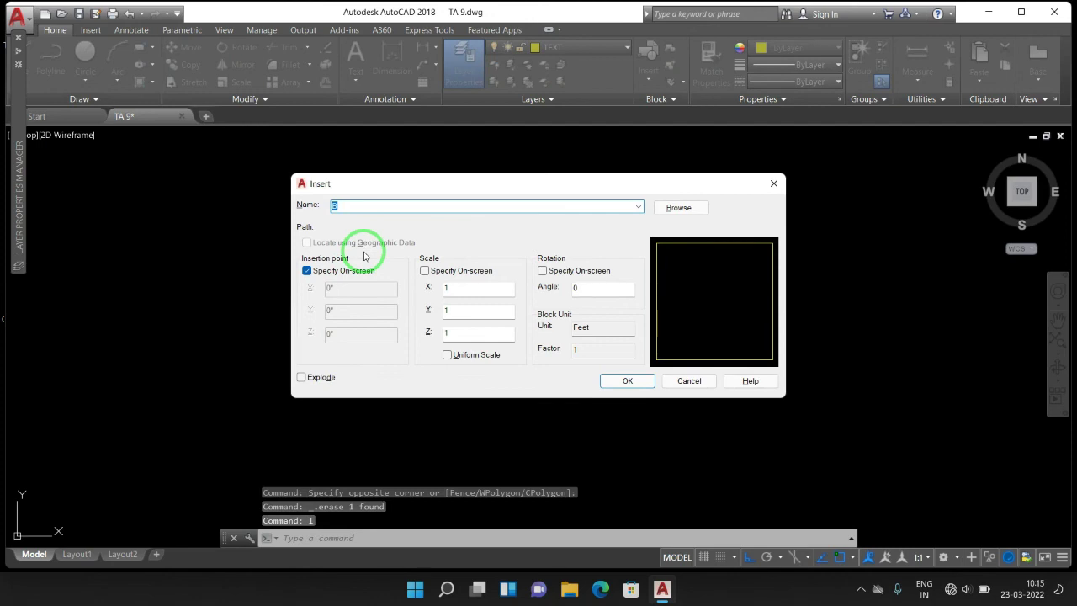
click(607, 387)
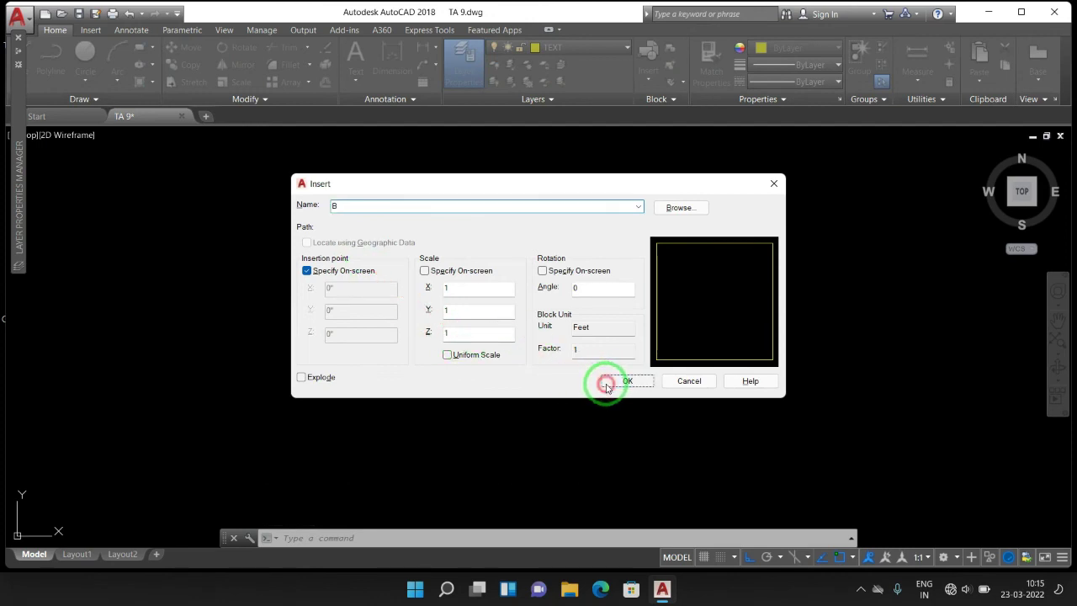
key(Escape)
drag(417, 345, 467, 363)
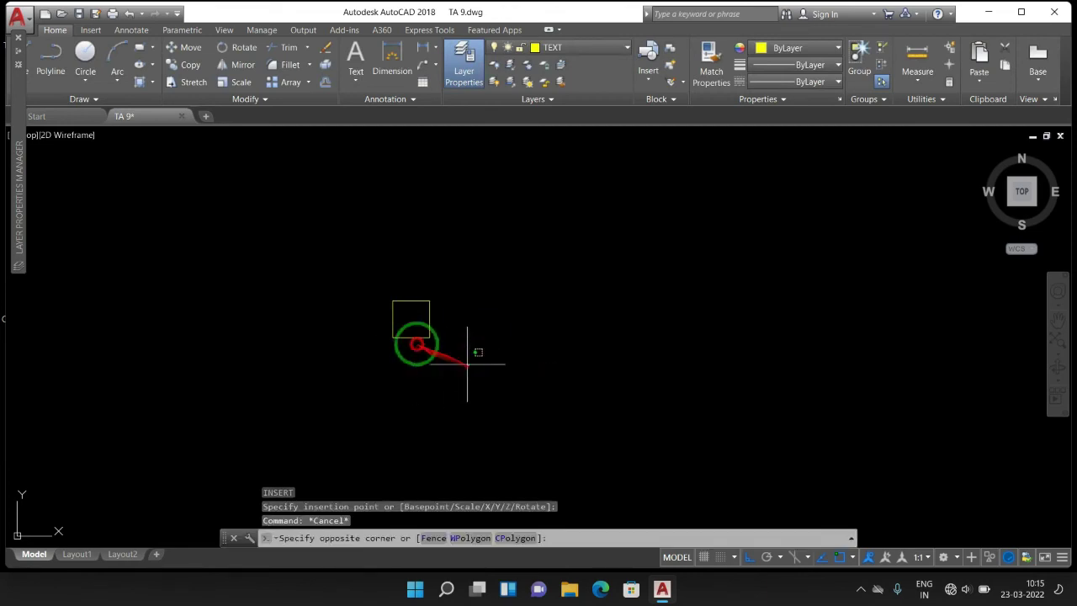
key(Delete)
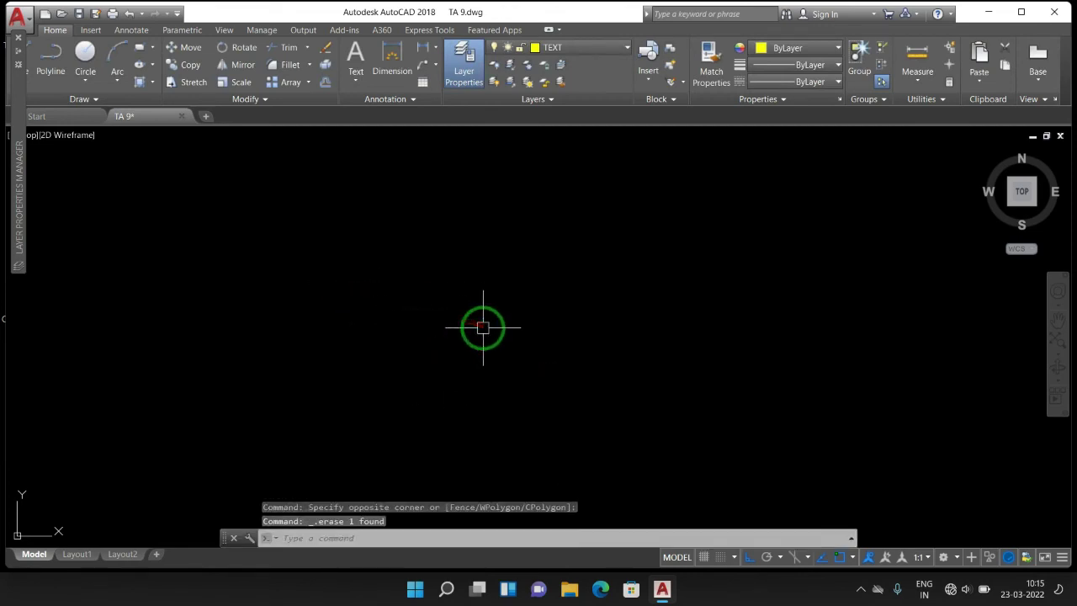
key(Escape)
text(m)
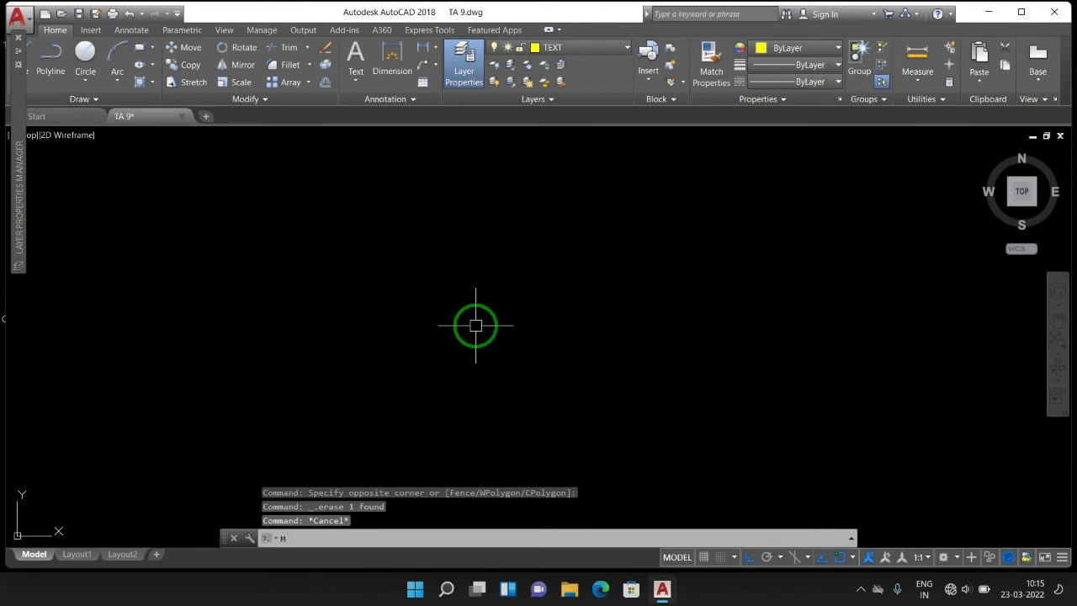
text(in)
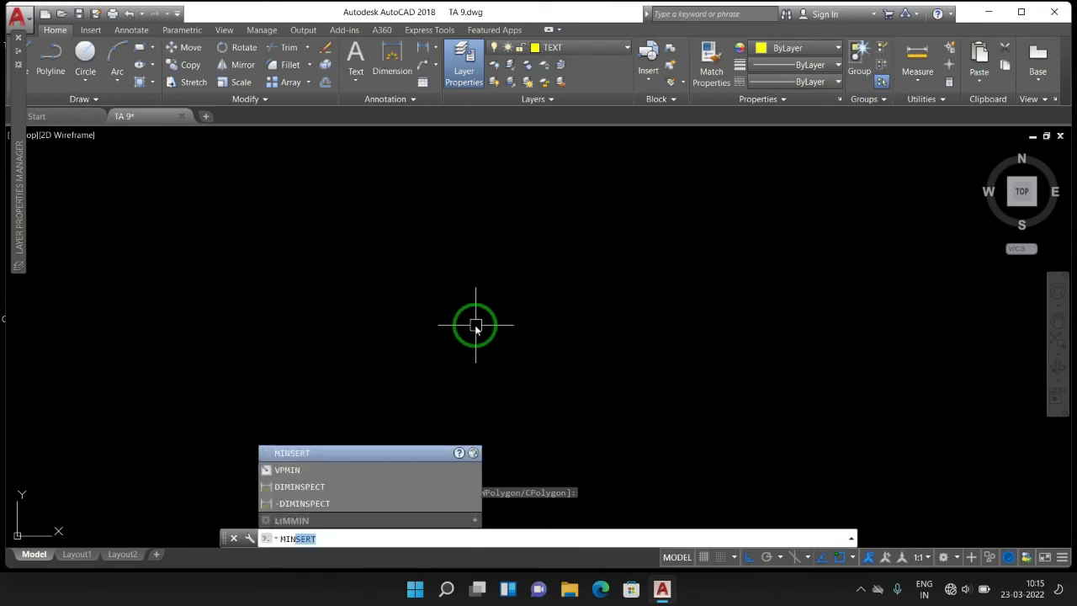
Step: Start a MINSERT of block B at a chosen point, keeping default X and Y scales
key(Return)
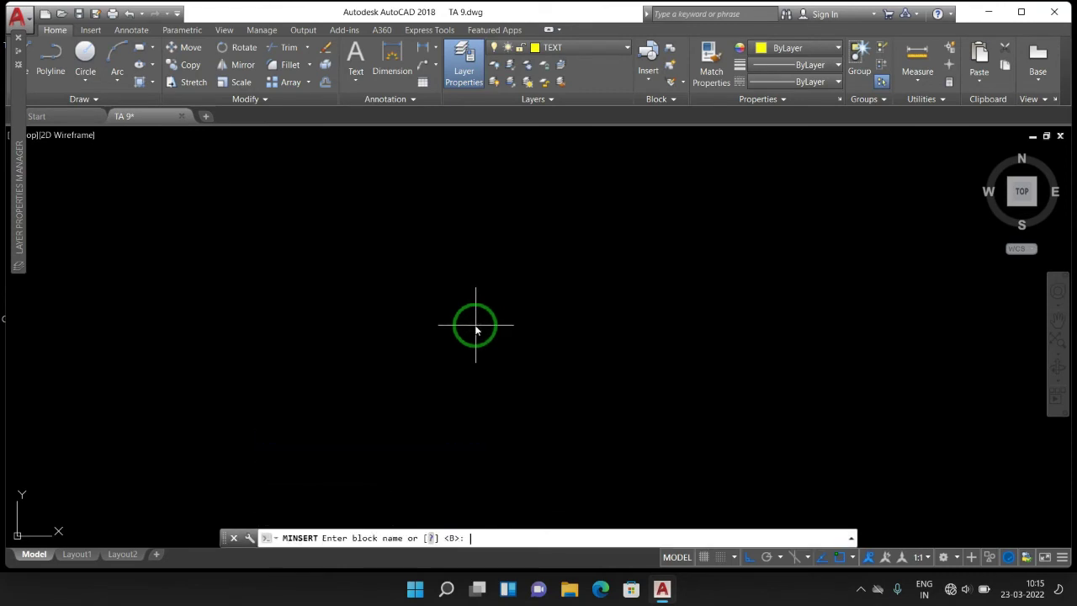
key(Return)
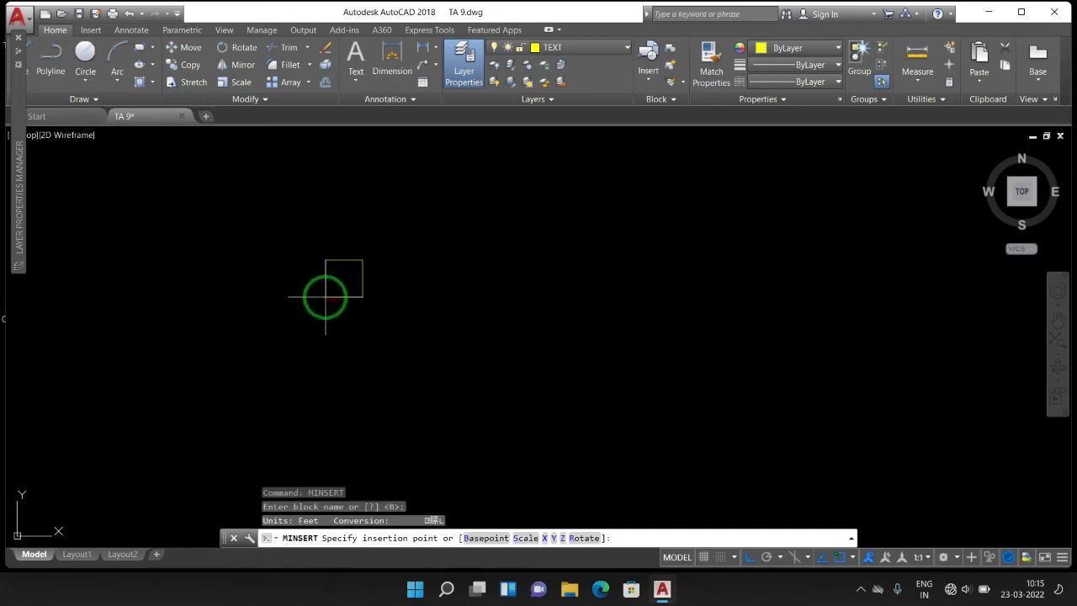
click(326, 296)
key(Return)
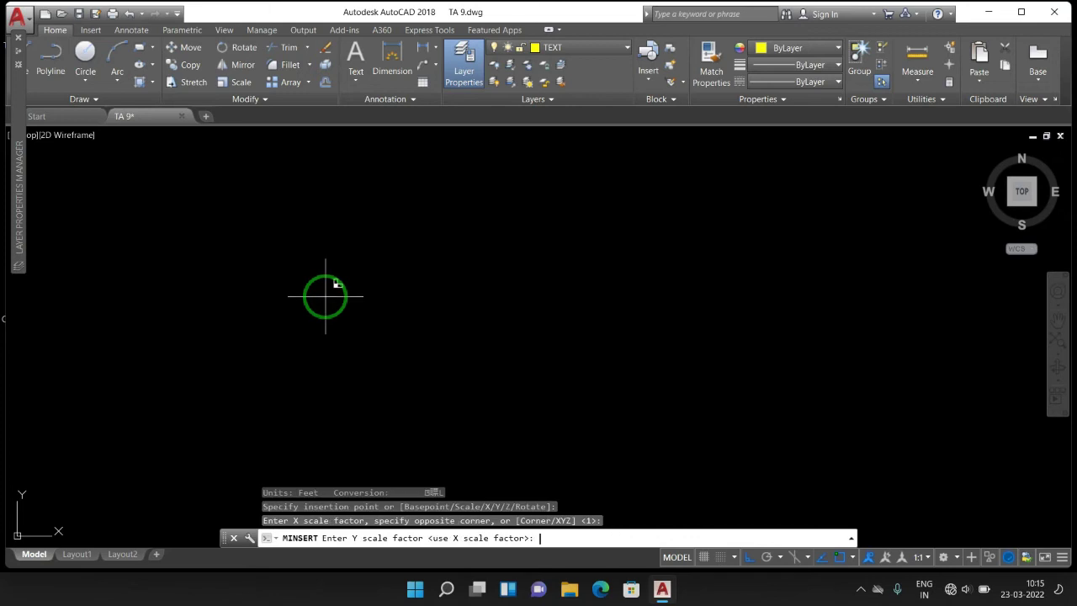
key(Return)
key(Return)
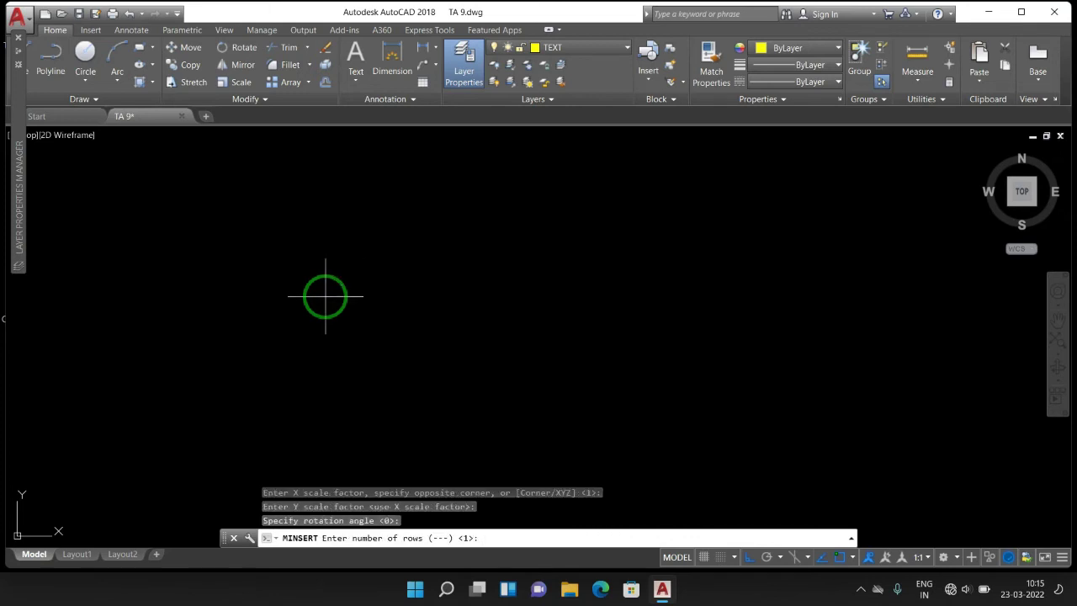
Step: Set the array to 5 rows by 5 columns with 4' row and column spacing
text(5)
key(Return)
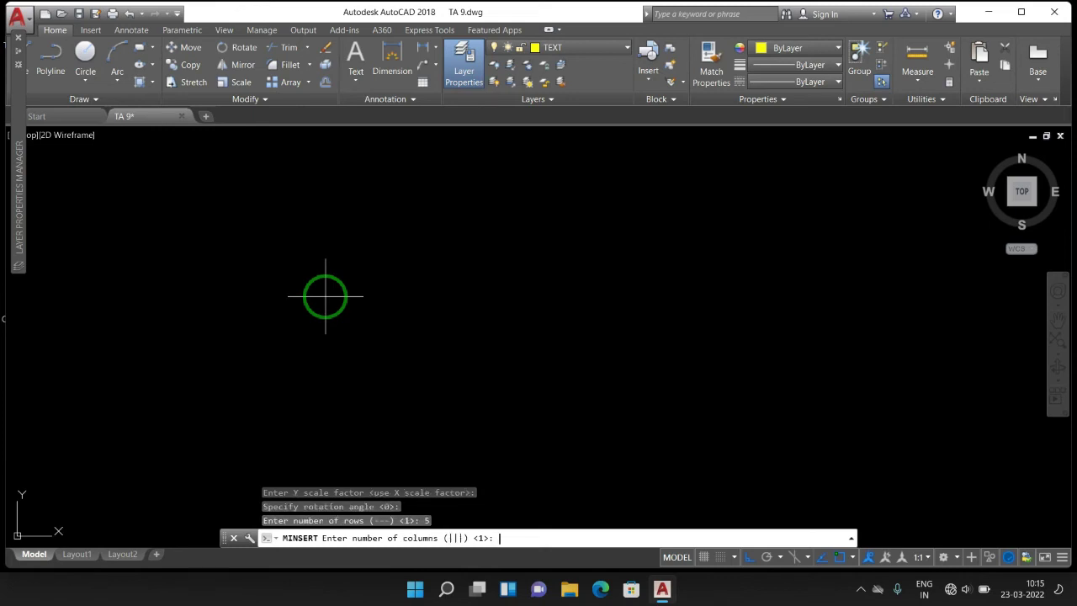
text(5)
key(Return)
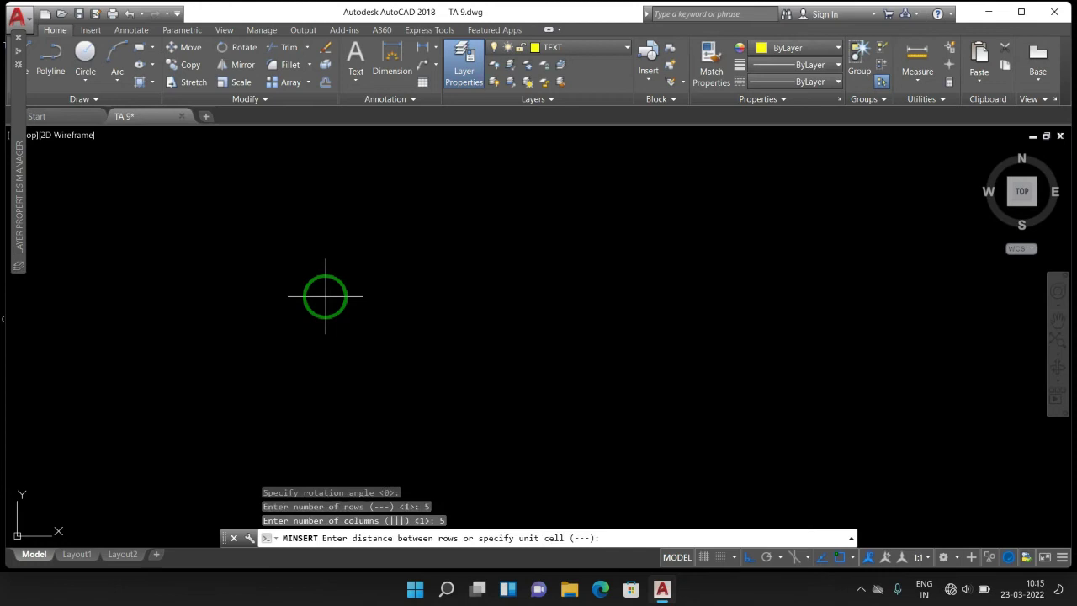
text(4')
key(Return)
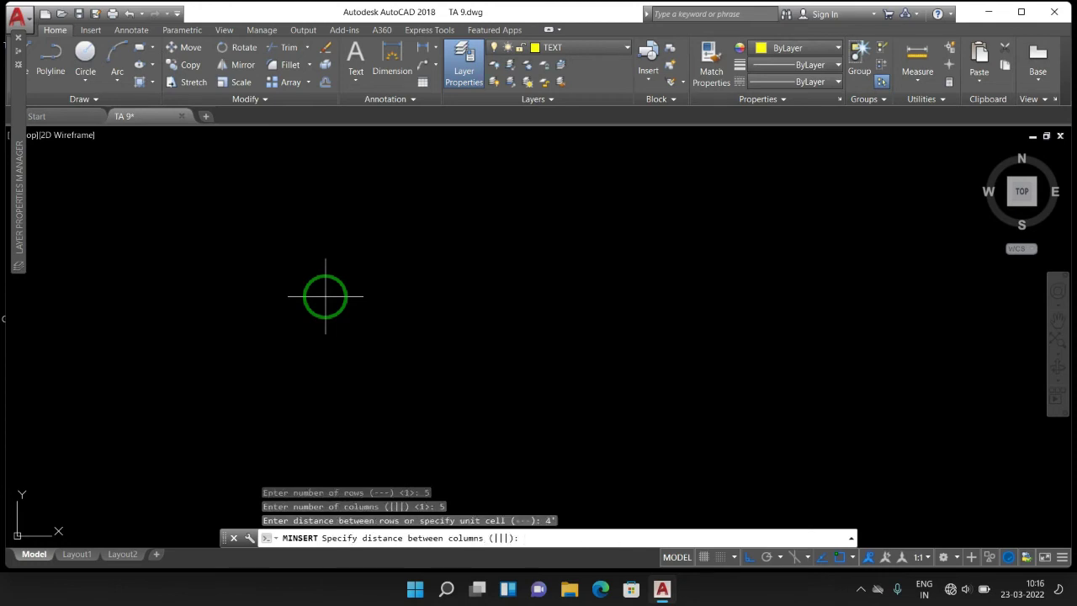
text(4')
key(Return)
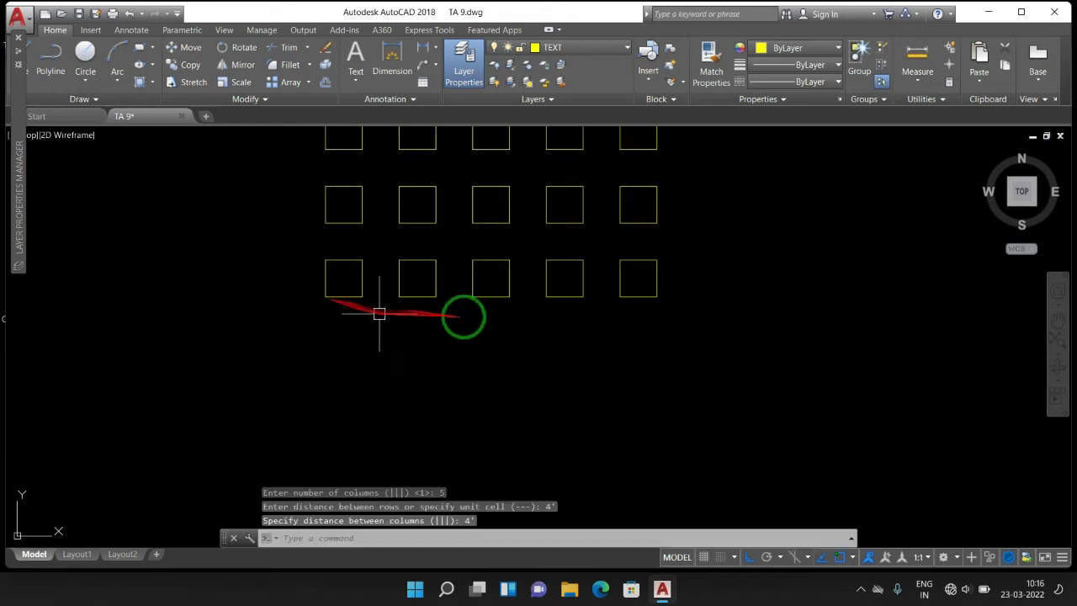
scroll(505, 358, down, 4)
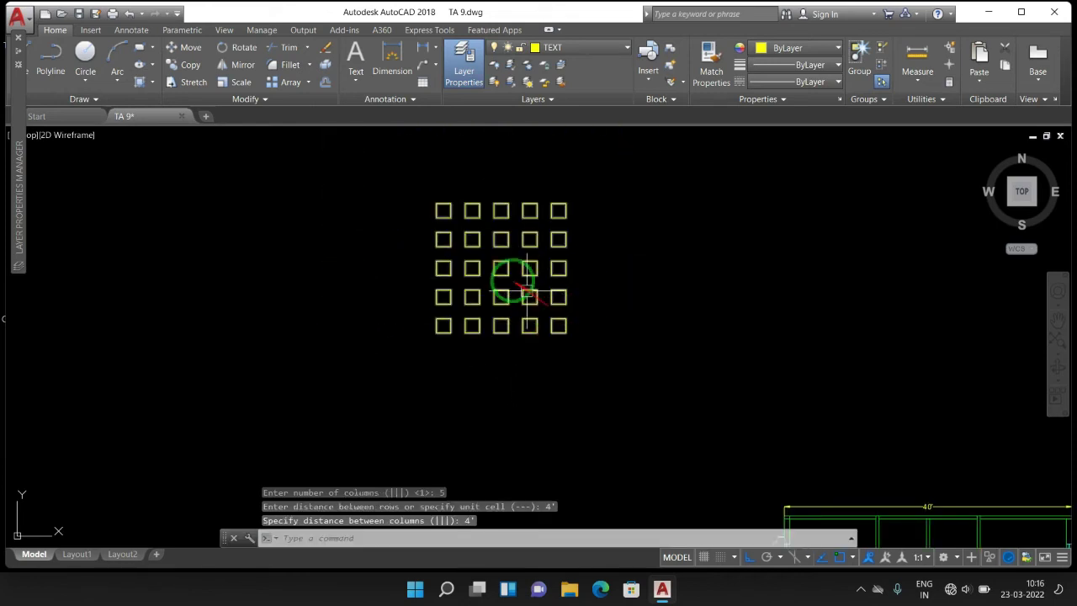
scroll(497, 261, up, 2)
scroll(488, 255, up, 2)
scroll(588, 338, down, 2)
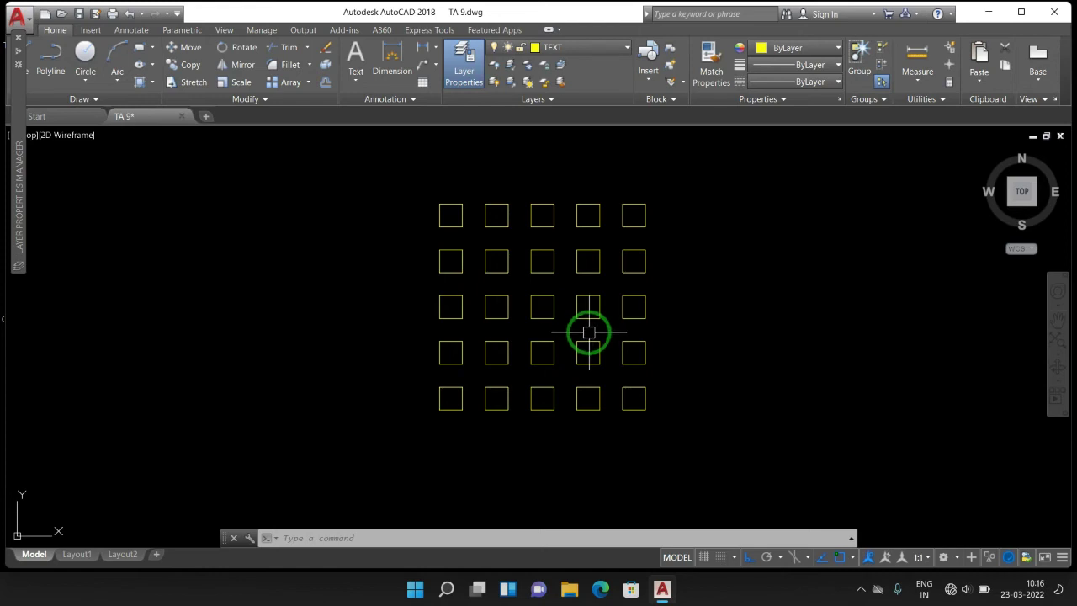
Step: Add 2' linear dimensions for a square's width and the gap between columns
scroll(497, 308, up, 4)
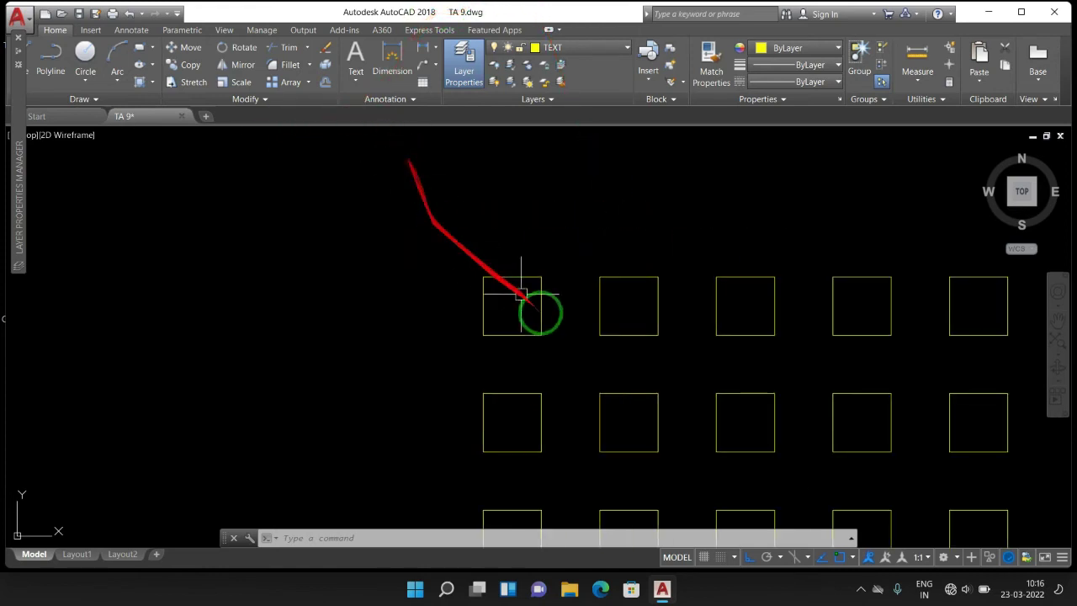
key(Escape)
key(Escape)
text(DLI)
key(Return)
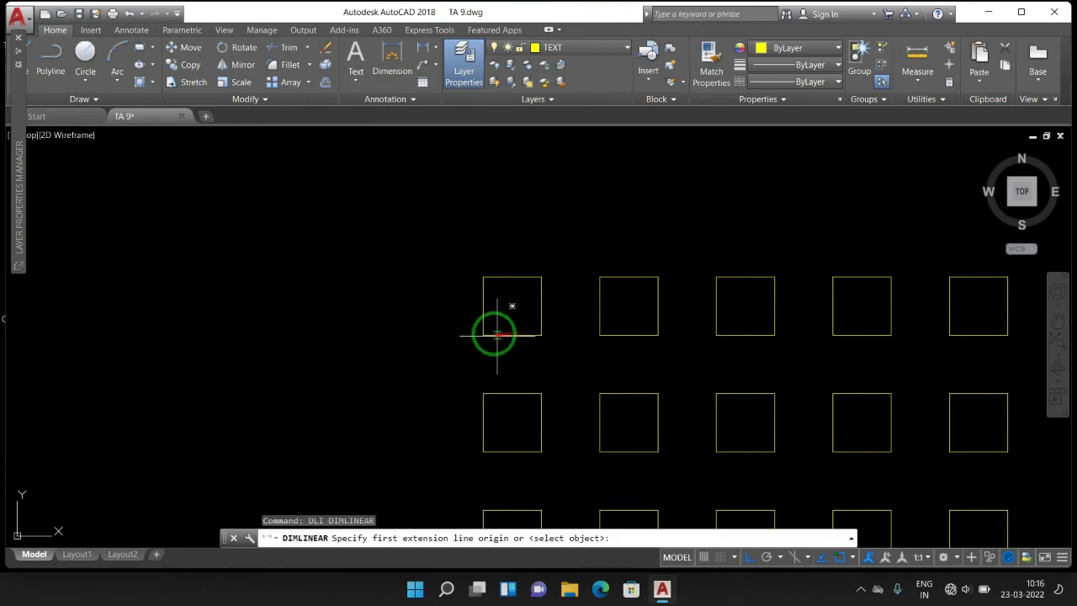
click(484, 334)
click(542, 335)
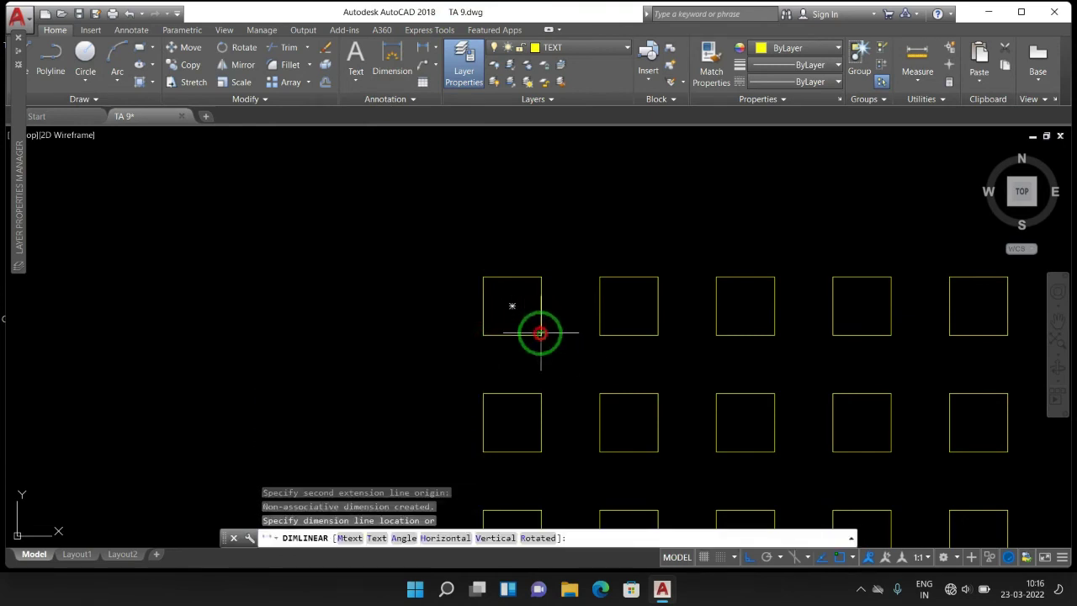
click(532, 351)
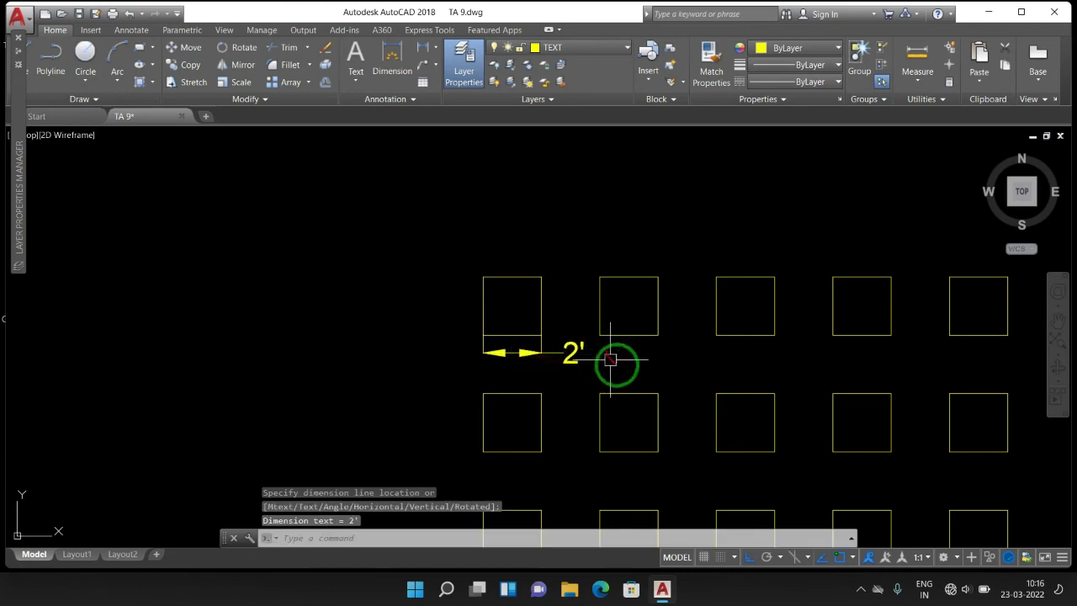
text(DLI)
key(Return)
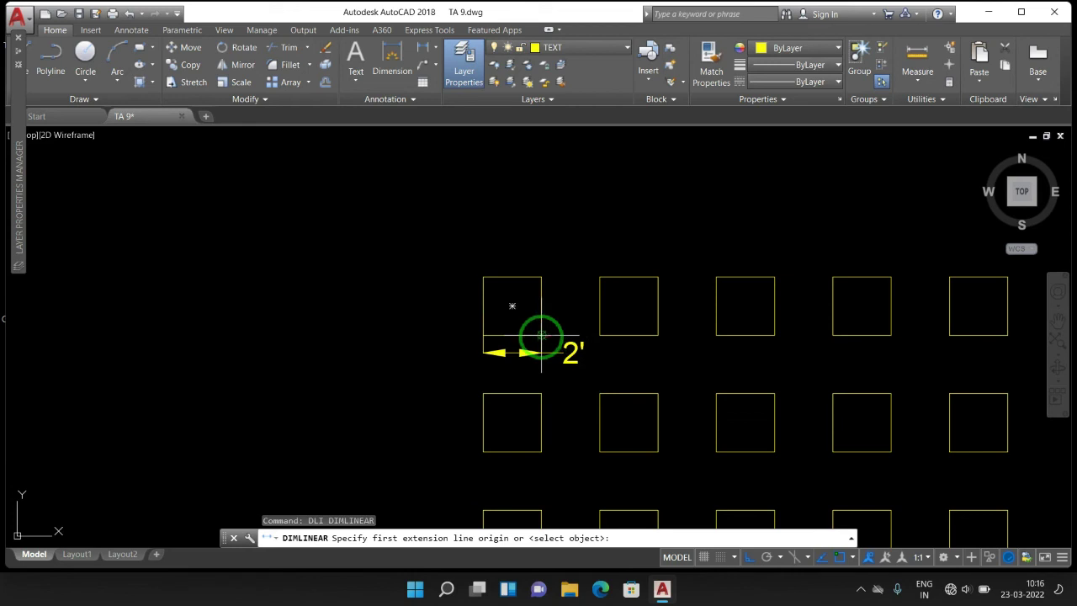
click(541, 335)
click(599, 335)
click(595, 373)
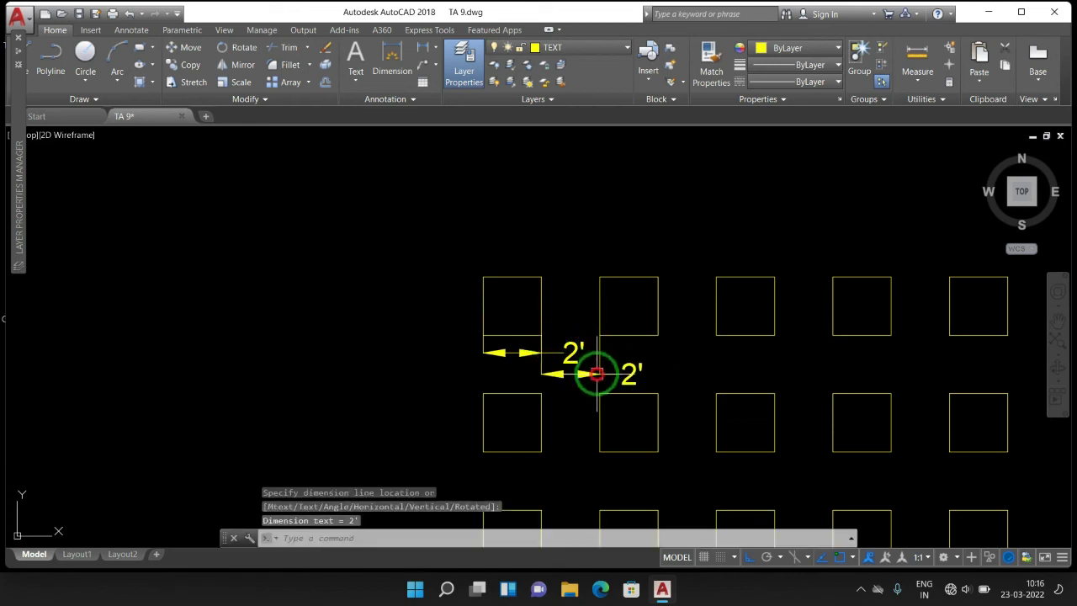
key(Escape)
key(Escape)
key(Escape)
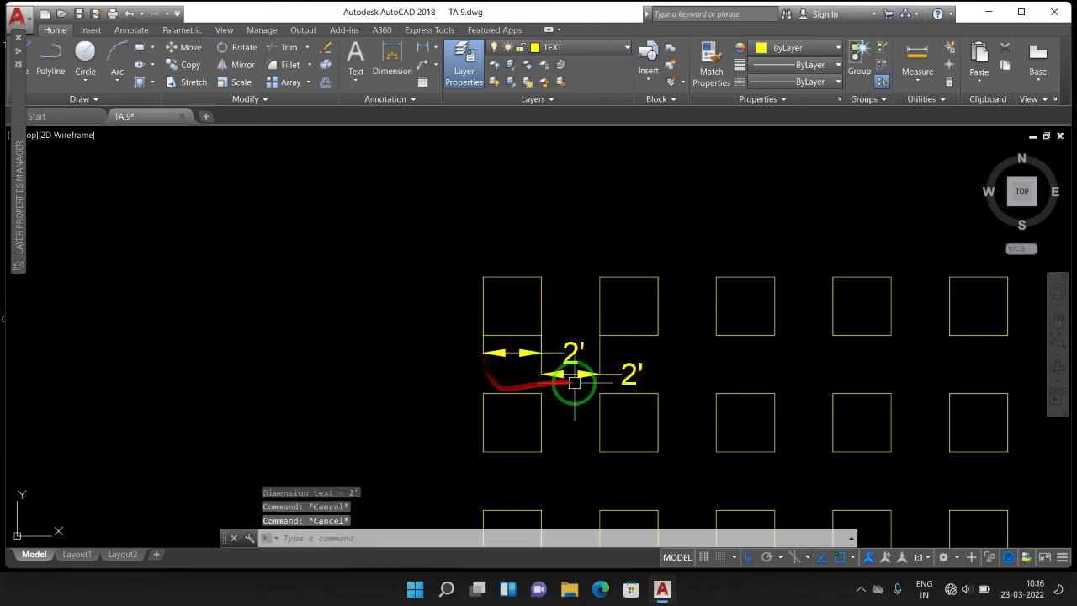
Step: Add a vertical 2' dimension for the gap between rows, left of the squares
text(DLI)
key(Return)
scroll(505, 396, down, 2)
scroll(510, 429, down, 3)
scroll(508, 416, up, 5)
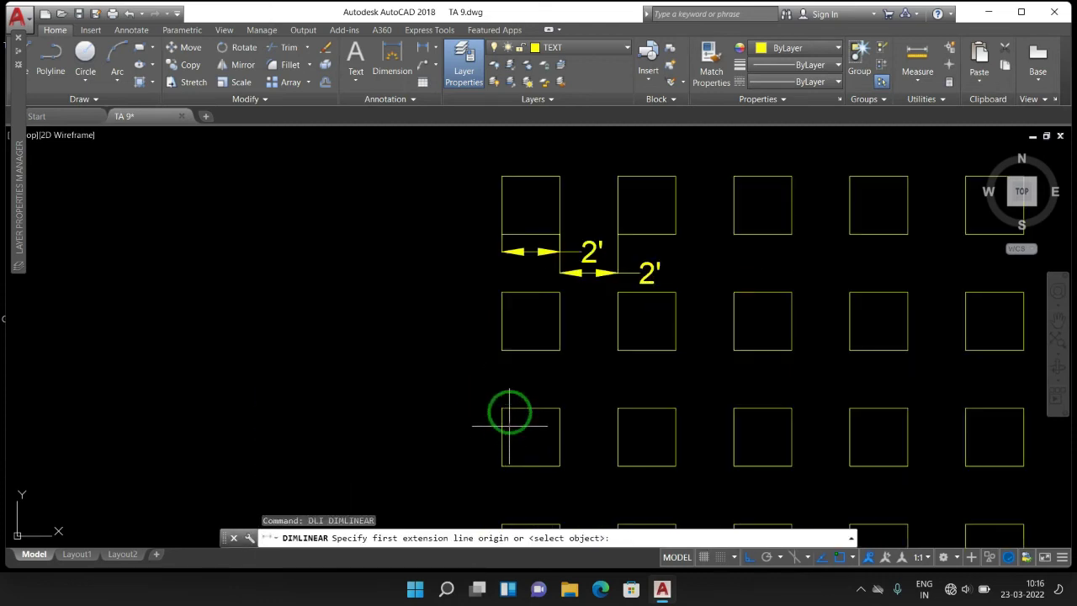
click(501, 350)
click(501, 408)
click(462, 408)
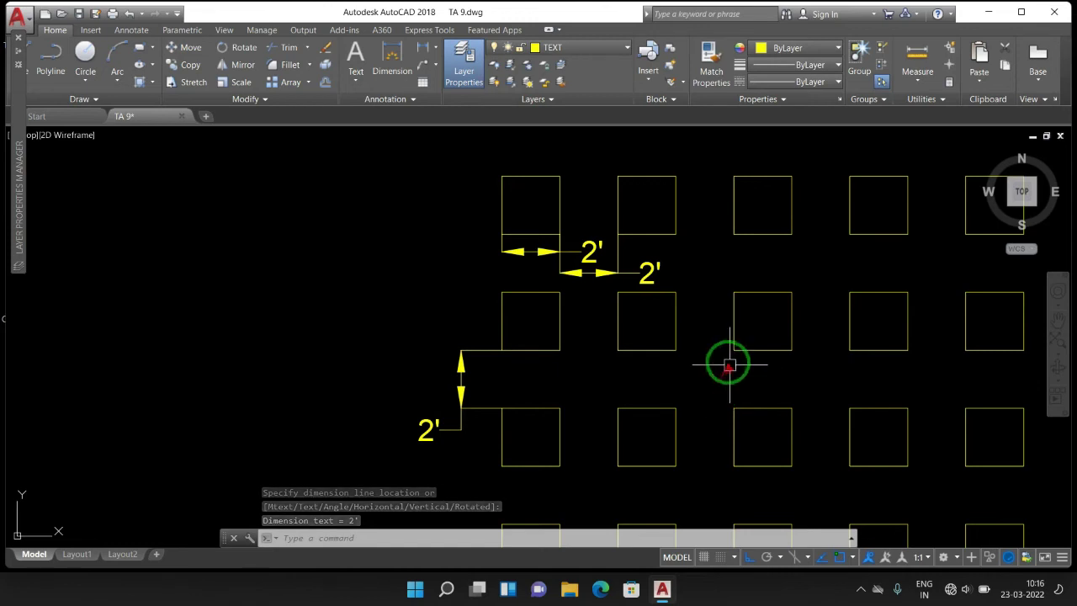
Step: Delete the two horizontal 2' dimensions and then the vertical one
click(678, 267)
click(434, 260)
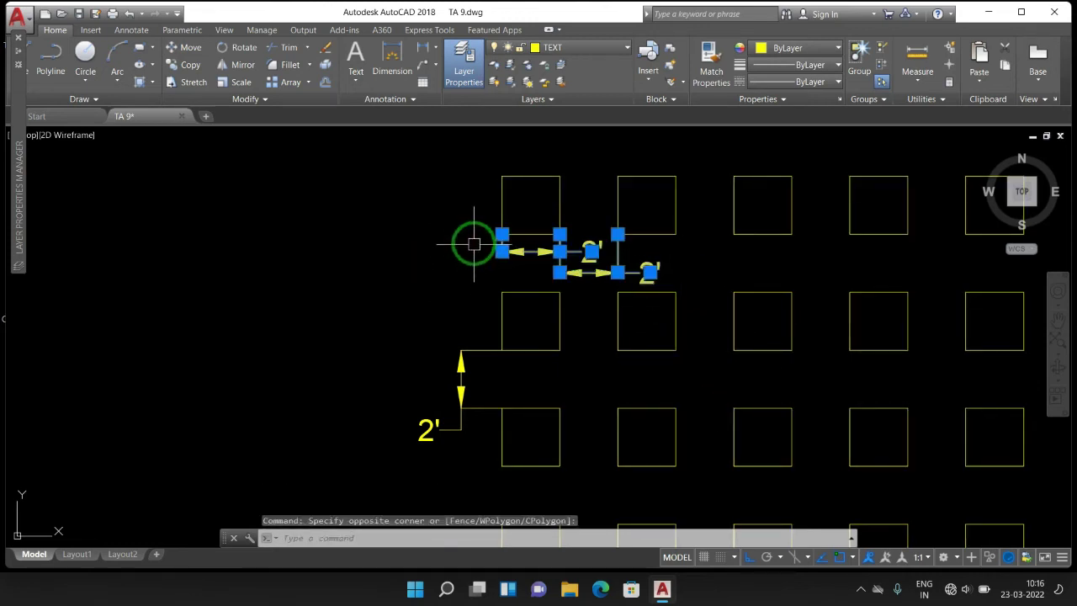
key(Delete)
click(443, 437)
key(Delete)
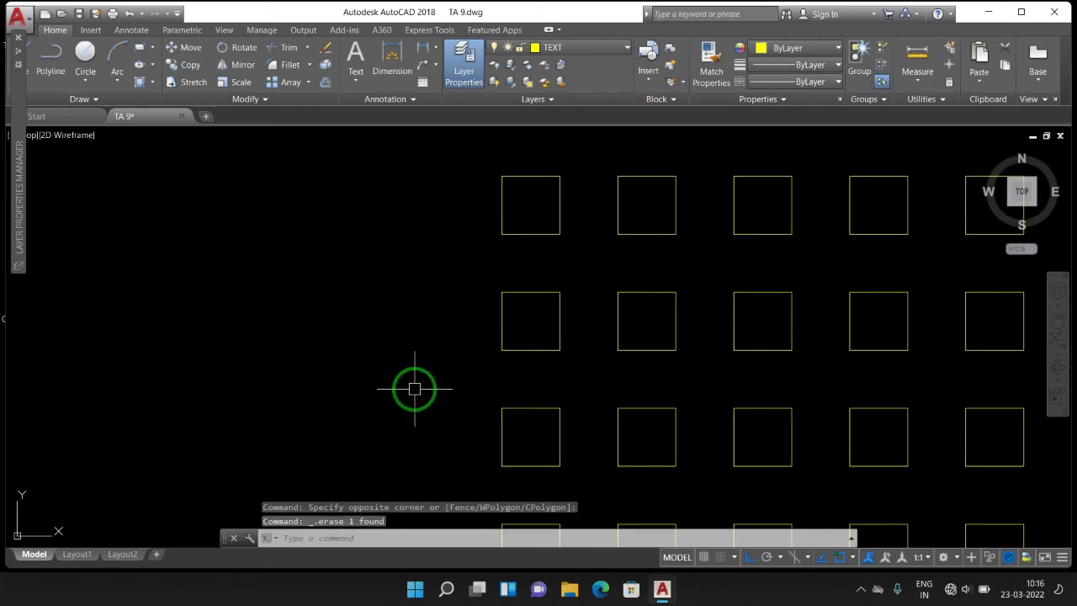
scroll(344, 361, down, 4)
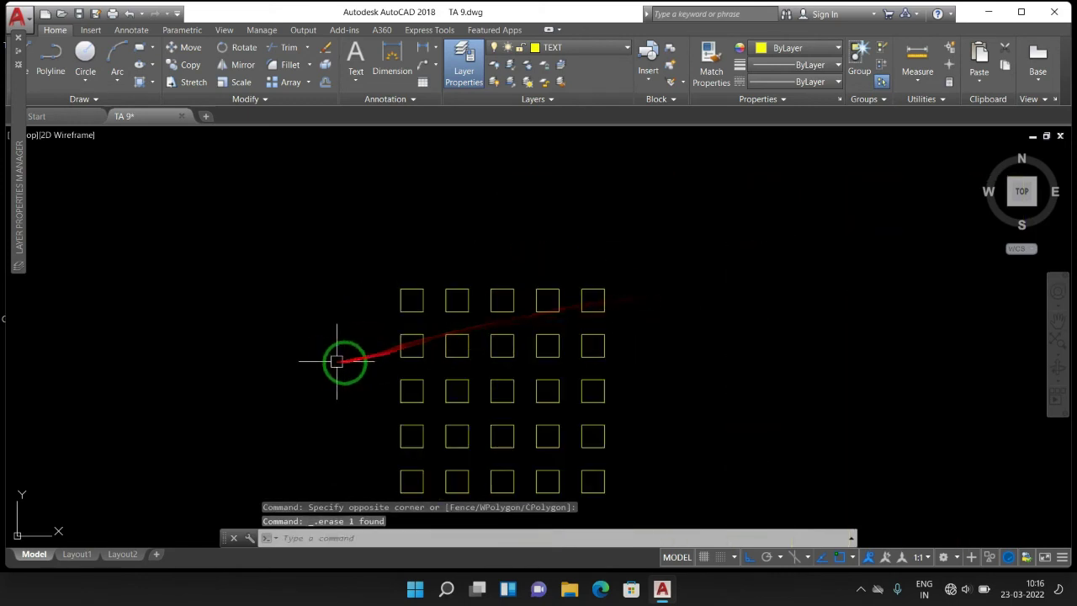
scroll(539, 387, up, 2)
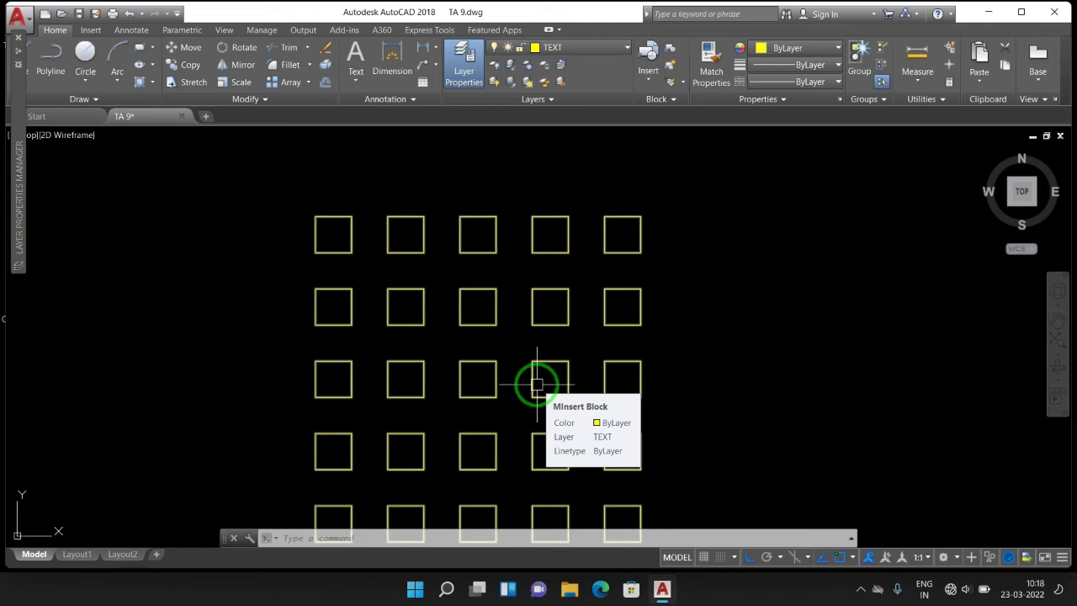
scroll(512, 320, down, 2)
scroll(512, 345, down, 2)
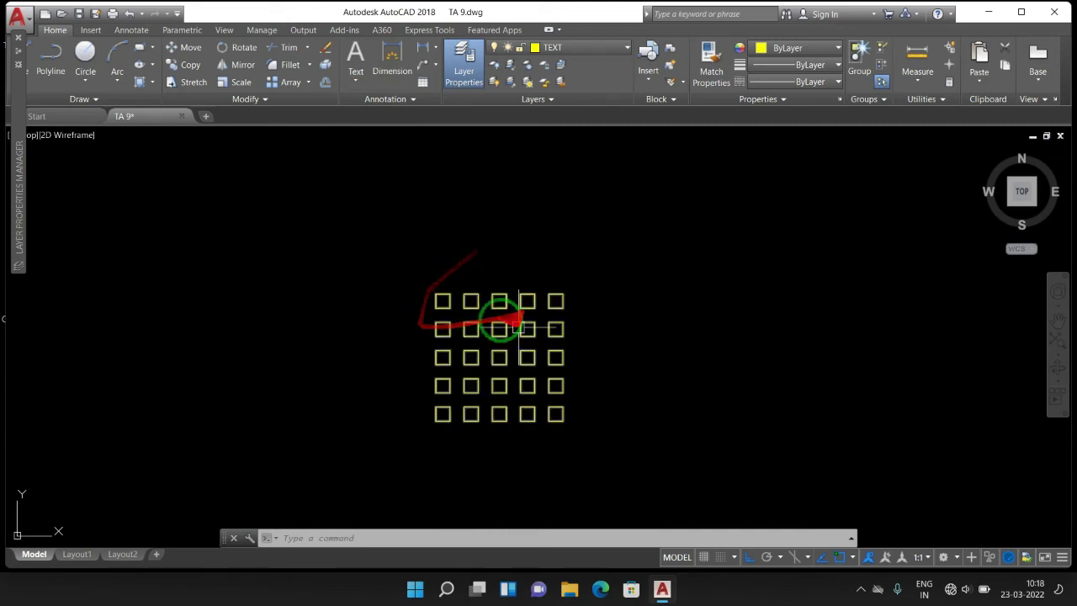
Step: Pan and zoom so the floor plan sits at the right, leaving empty space on its left
key(Escape)
middle_drag(638, 352, 324, 260)
scroll(413, 294, down, 4)
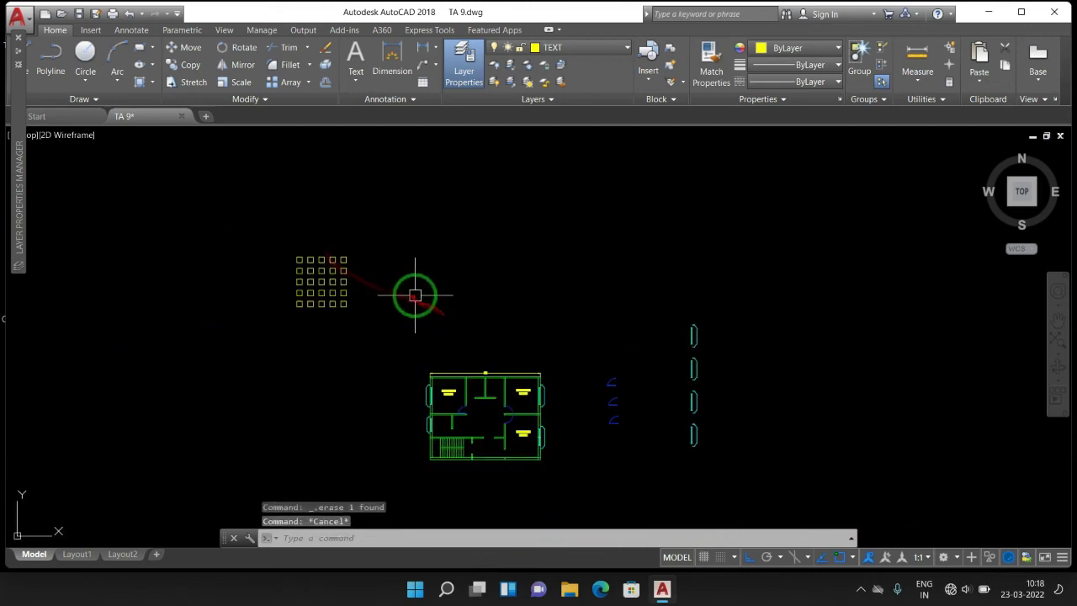
scroll(556, 475, up, 4)
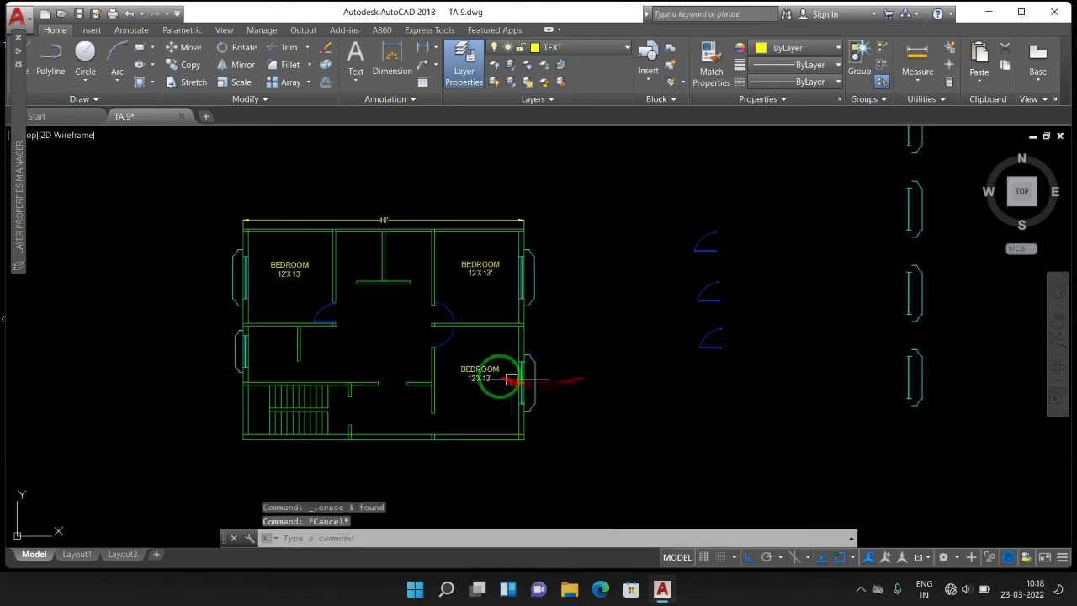
scroll(244, 344, up, 5)
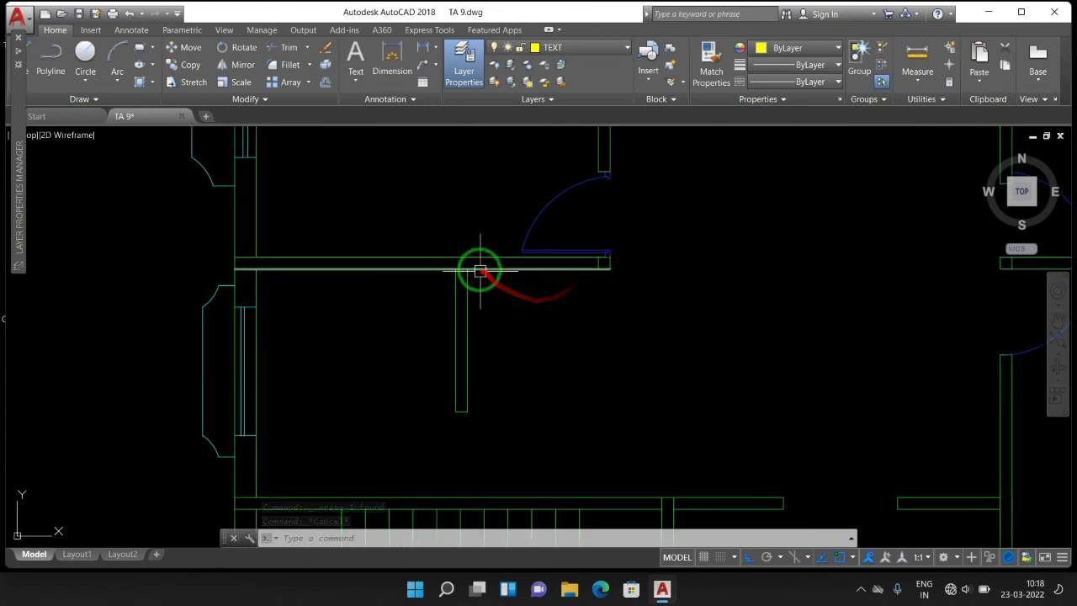
scroll(480, 267, down, 4)
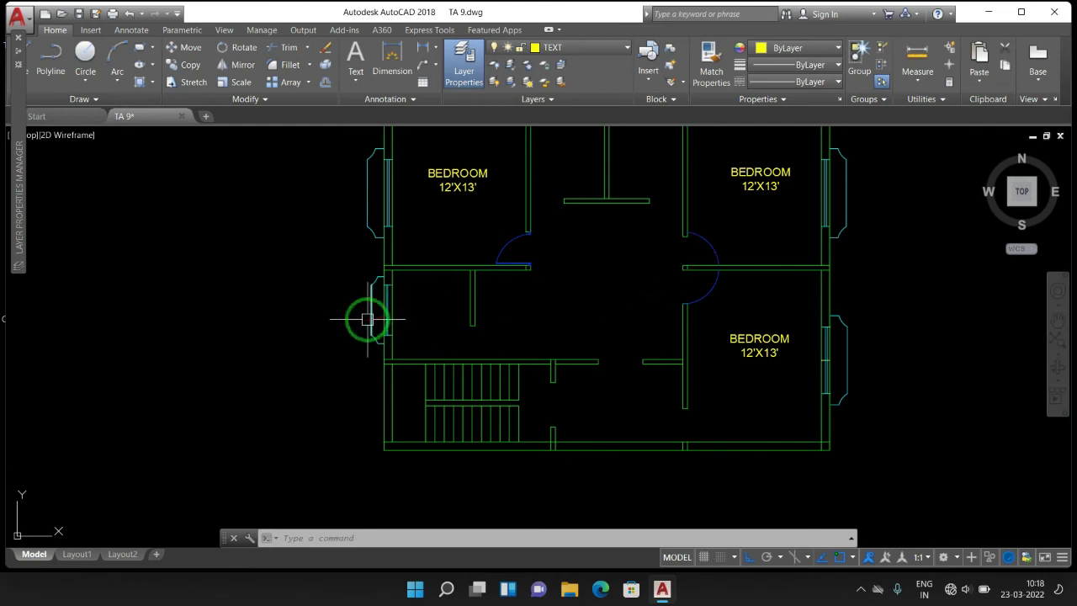
scroll(365, 306, up, 4)
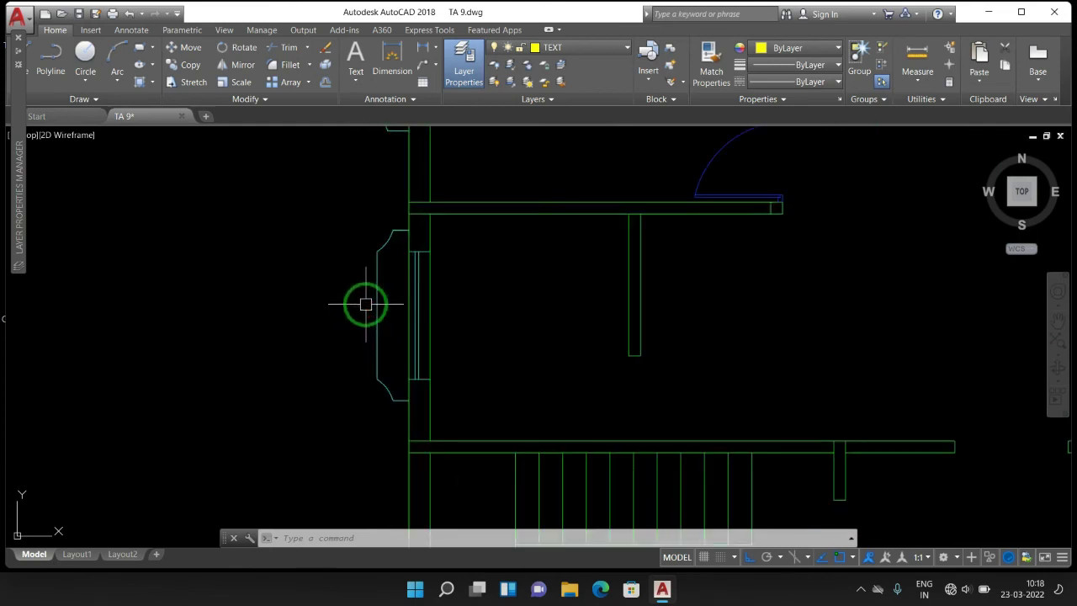
middle_drag(346, 332, 943, 395)
scroll(943, 396, down, 6)
Step: Draw a square with RECTANG left of the floor plan, then undo it
key(Escape)
key(Escape)
key(Escape)
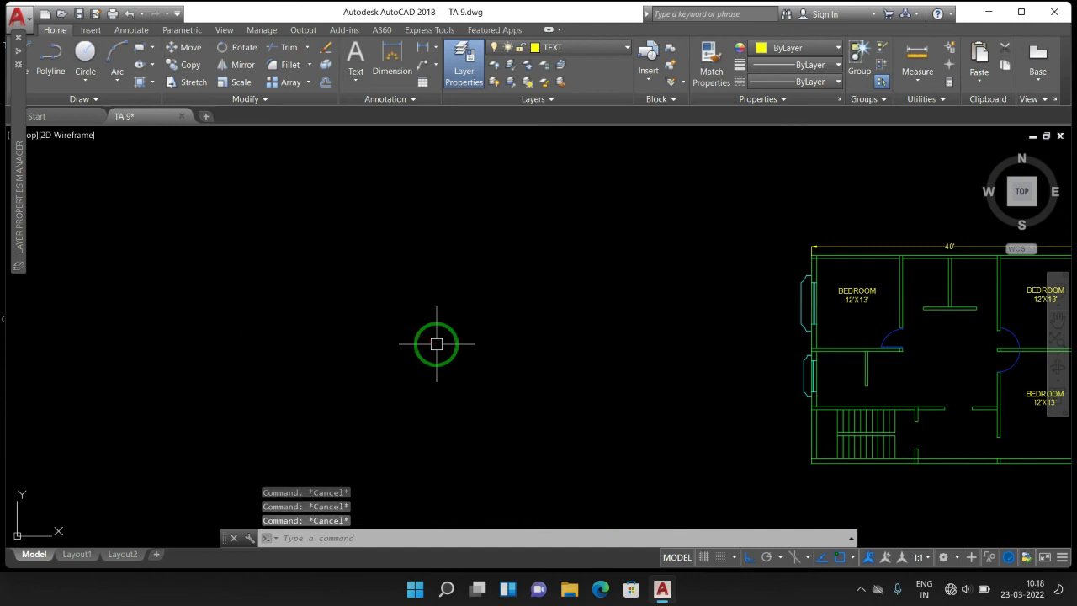
text(REC)
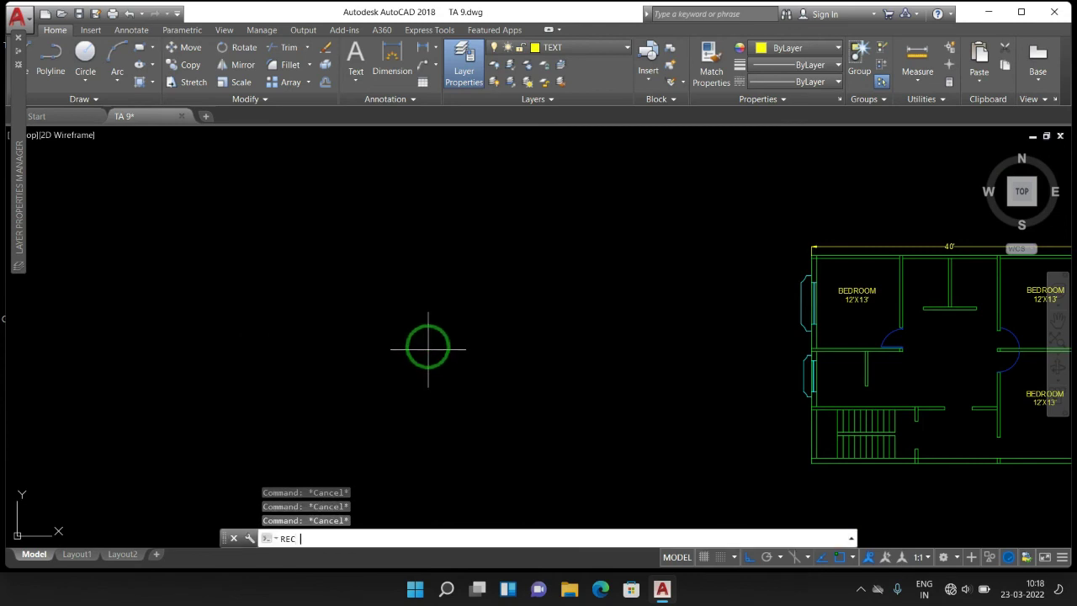
key(Return)
click(415, 303)
click(507, 393)
key(Escape)
key(Escape)
key(Escape)
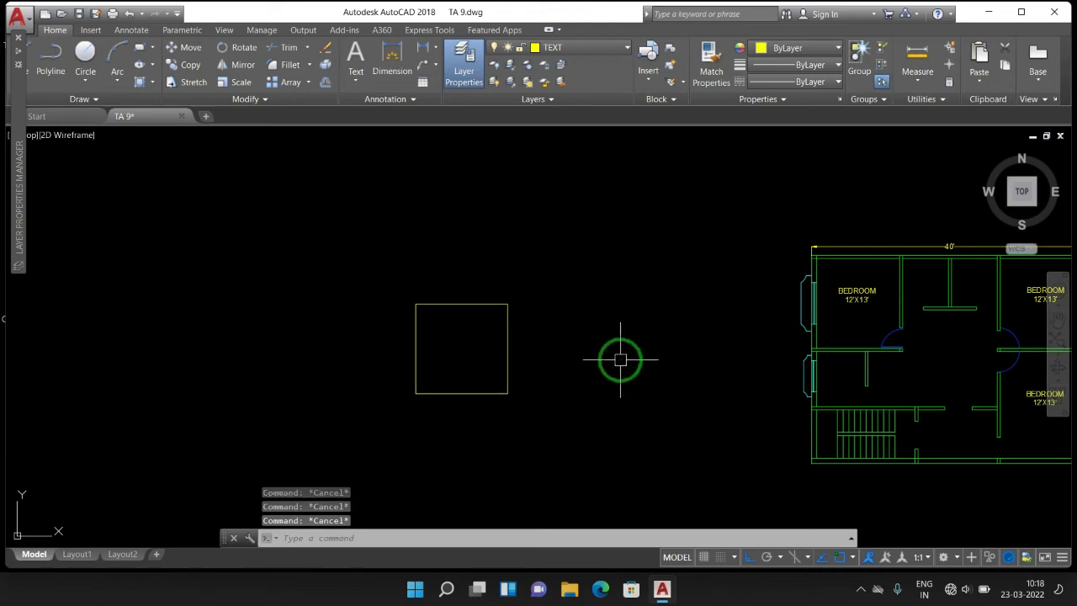
key(ctrl+z)
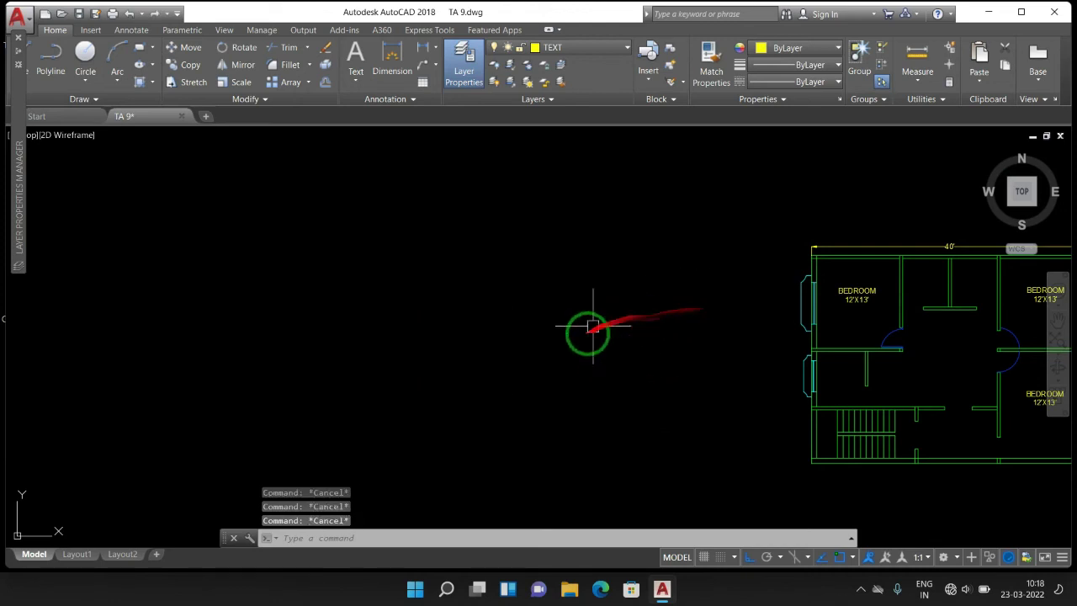
Step: Draw a wider rectangle in the same empty space instead
text(RE)
key(Return)
click(406, 301)
click(509, 367)
key(Escape)
key(Escape)
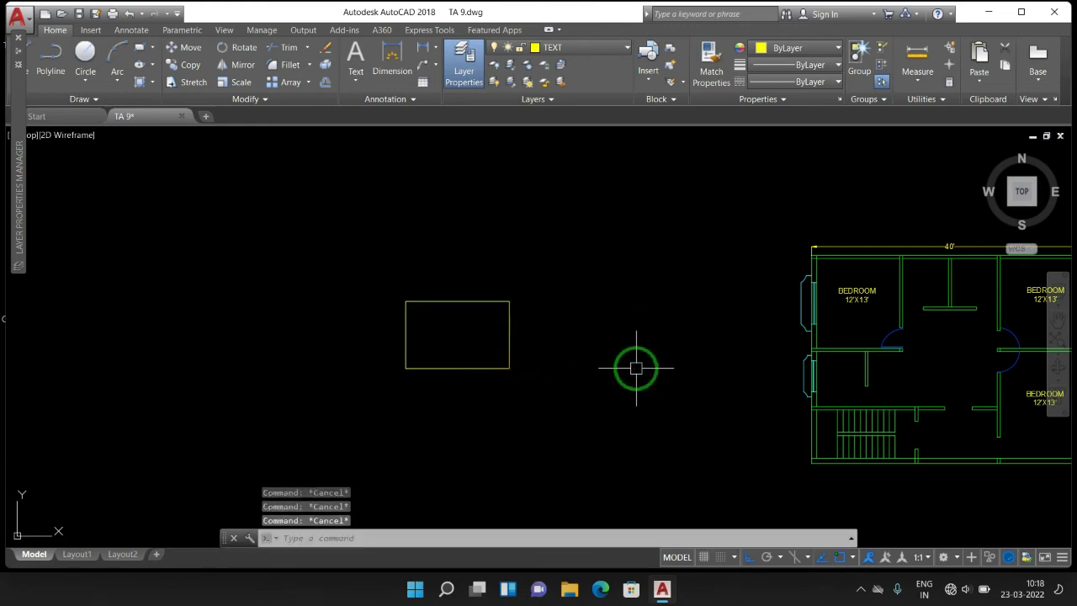
Step: In WBLOCK, select the rectangle and set the base point at its lower-left corner
text(wblock)
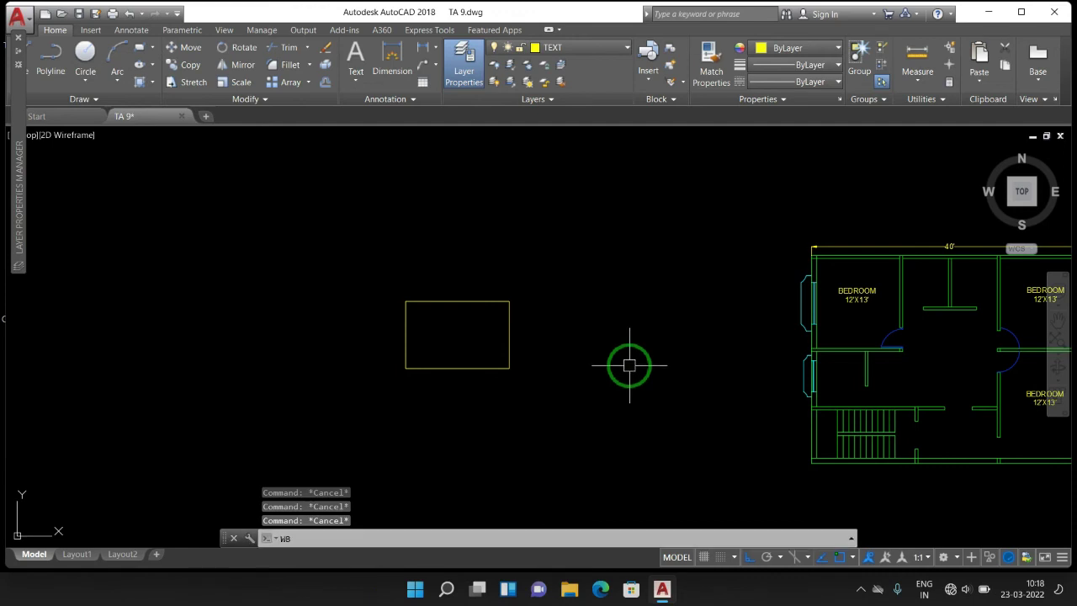
key(Return)
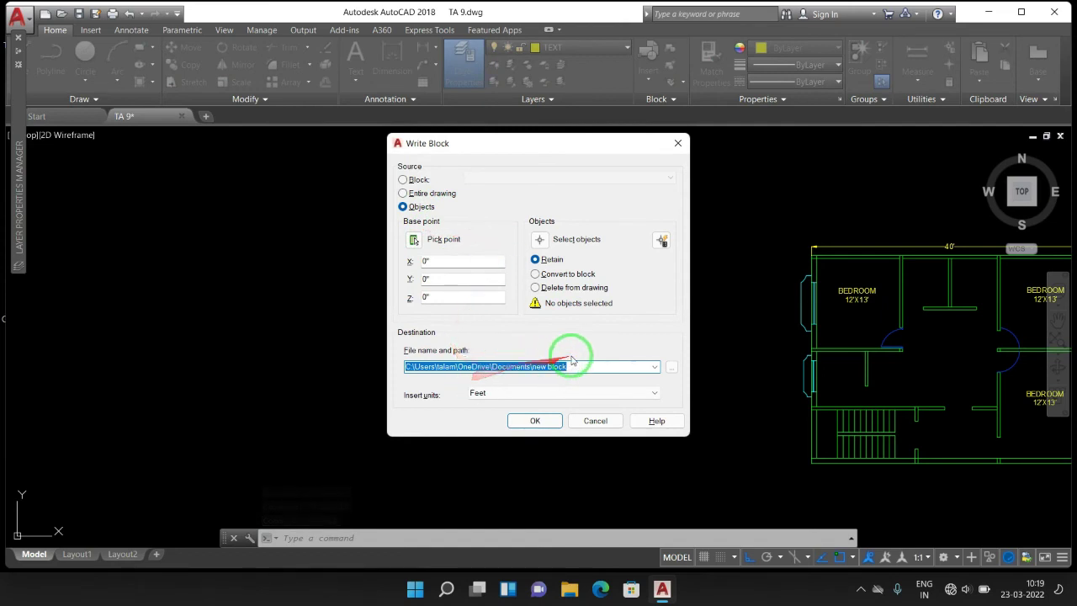
click(545, 242)
click(563, 423)
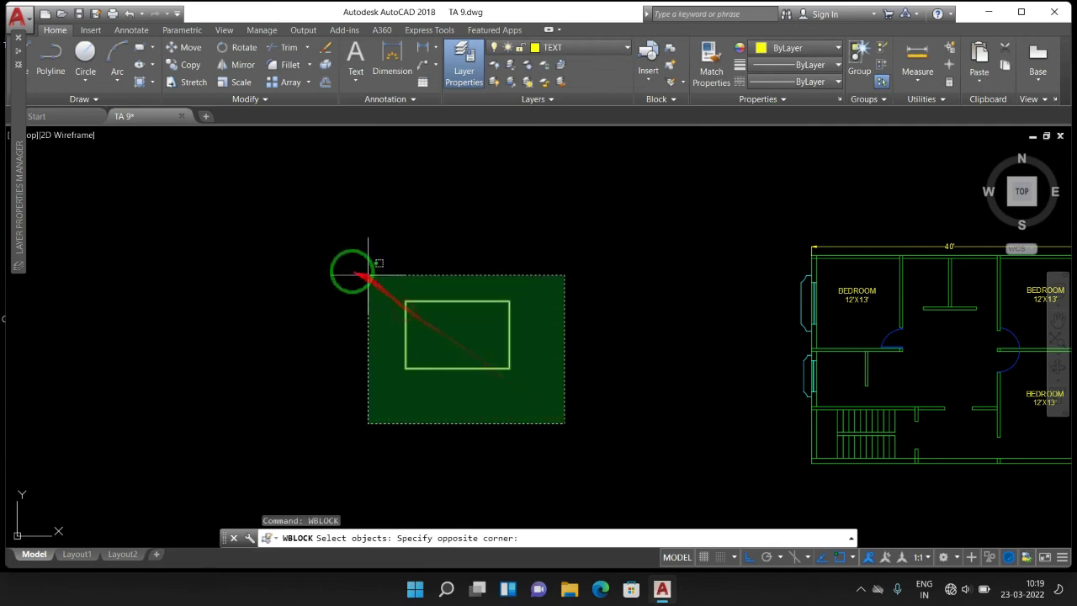
click(366, 282)
key(Return)
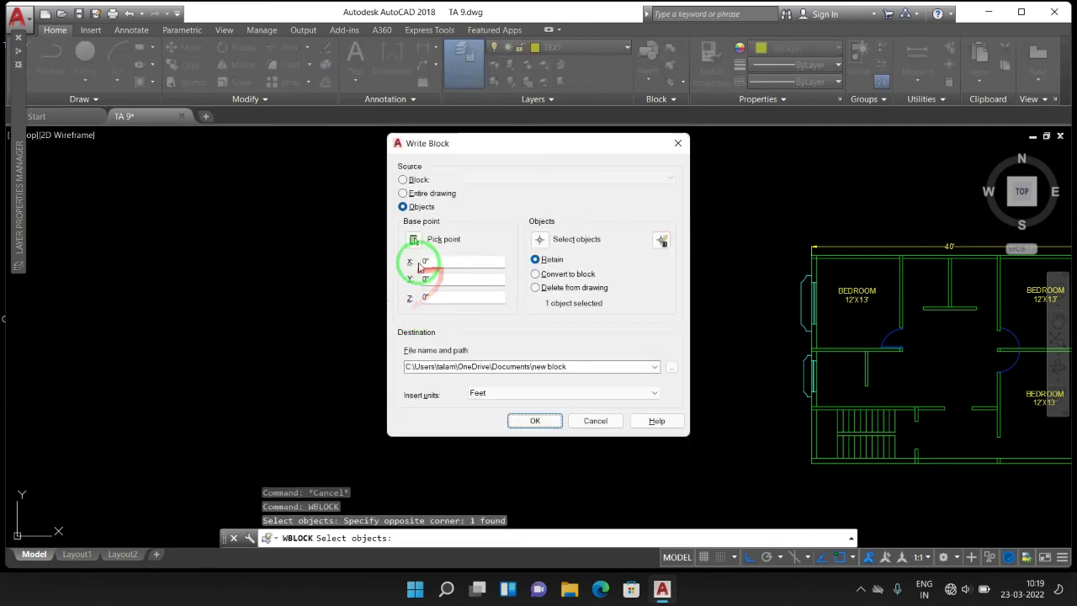
click(415, 240)
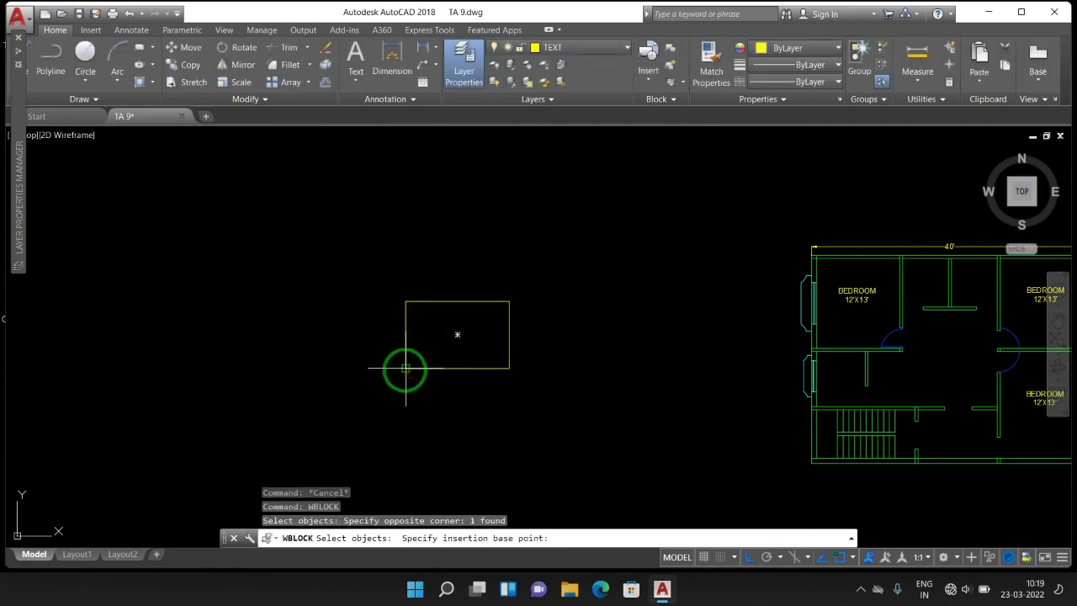
click(403, 371)
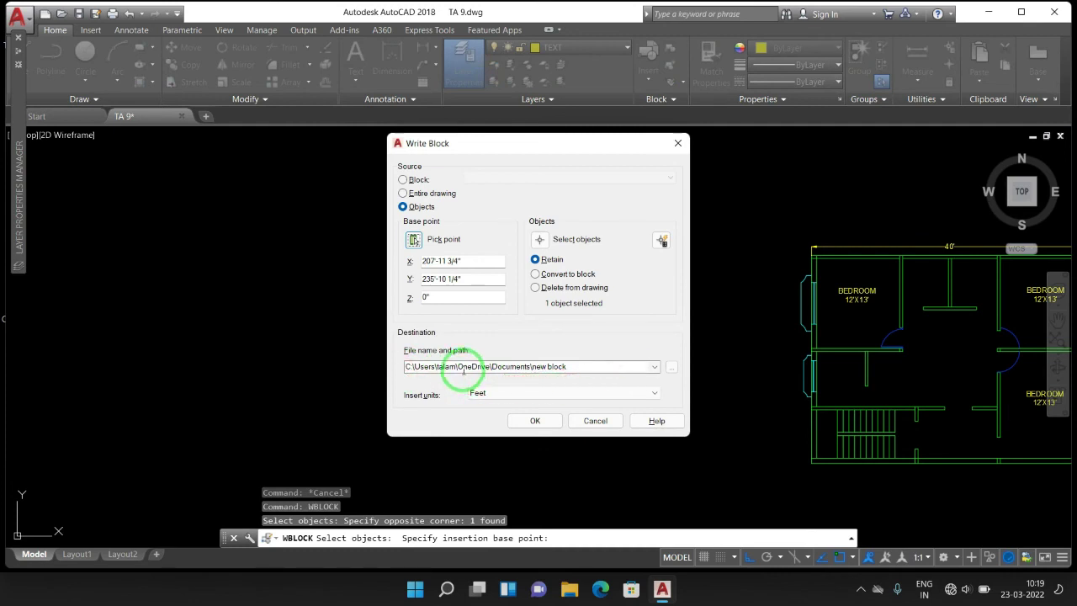
Step: Name the output file W.dwg in the Desktop folder and confirm writing it
click(670, 367)
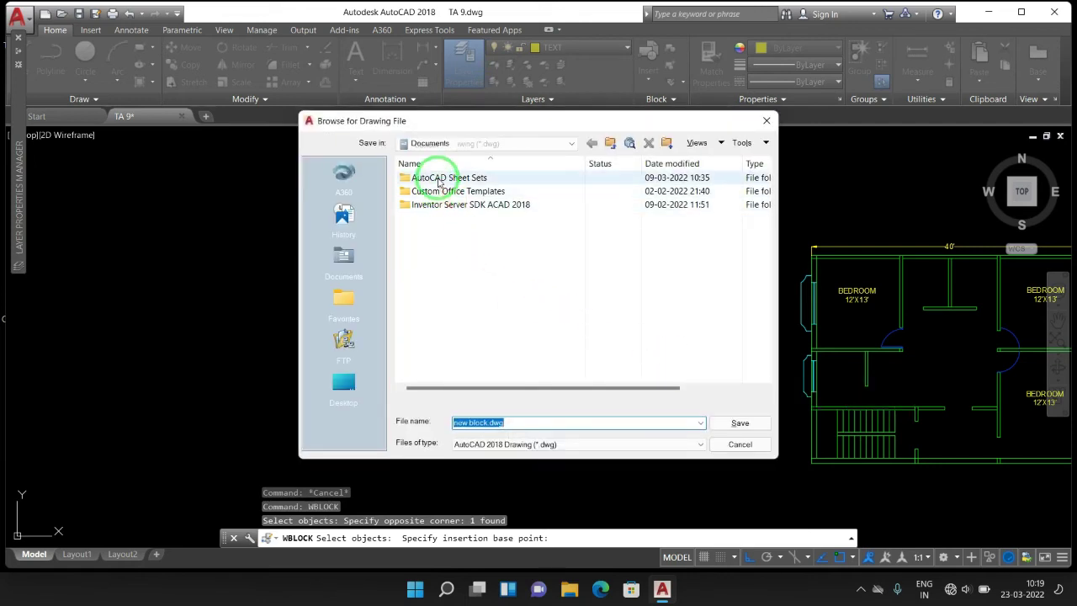
click(433, 143)
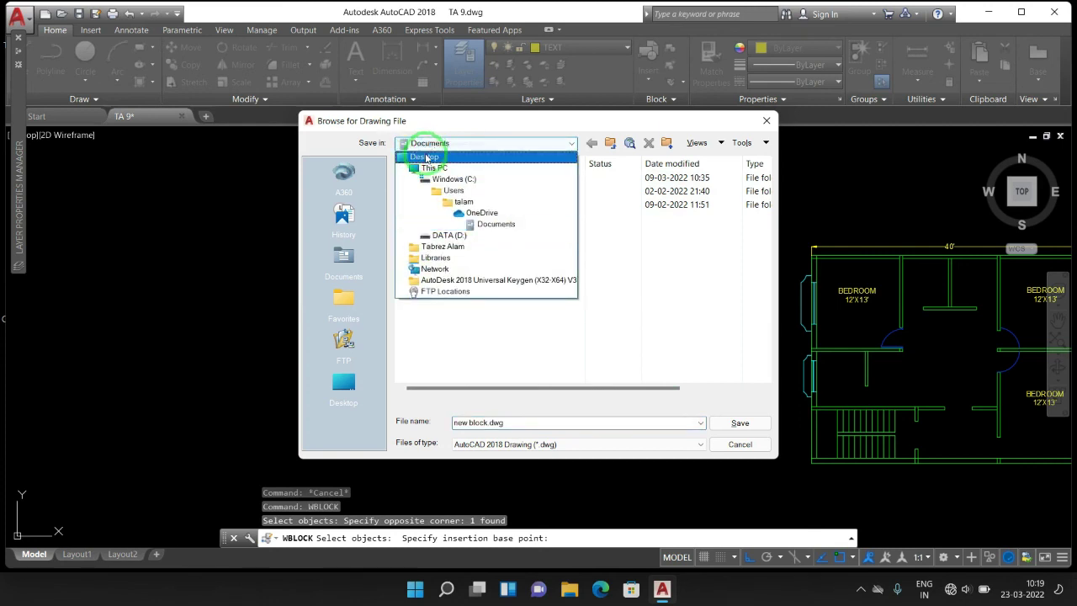
click(430, 158)
click(513, 422)
text(W)
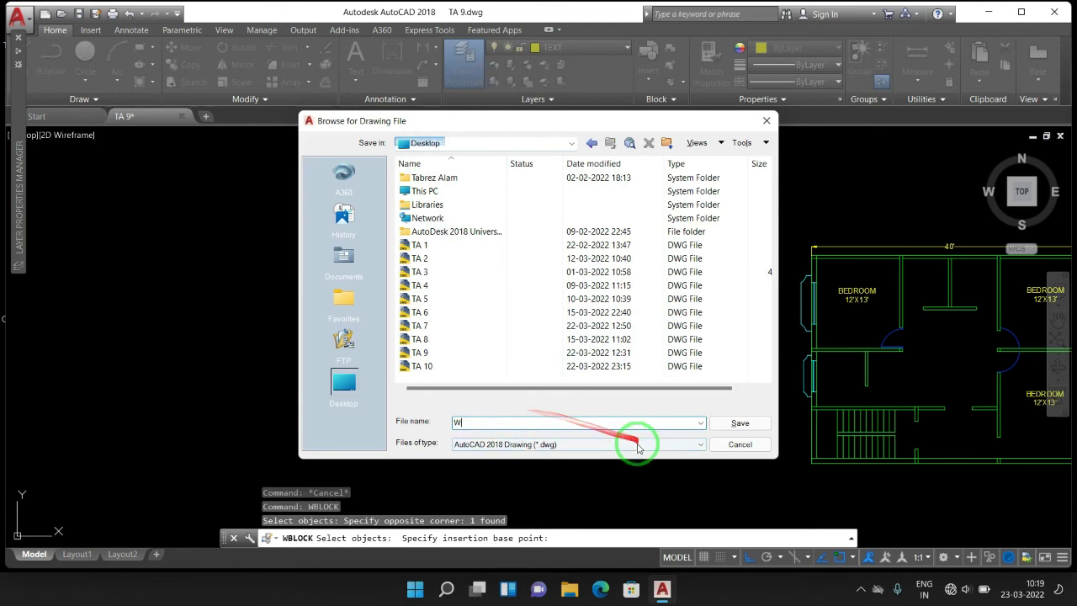
click(740, 423)
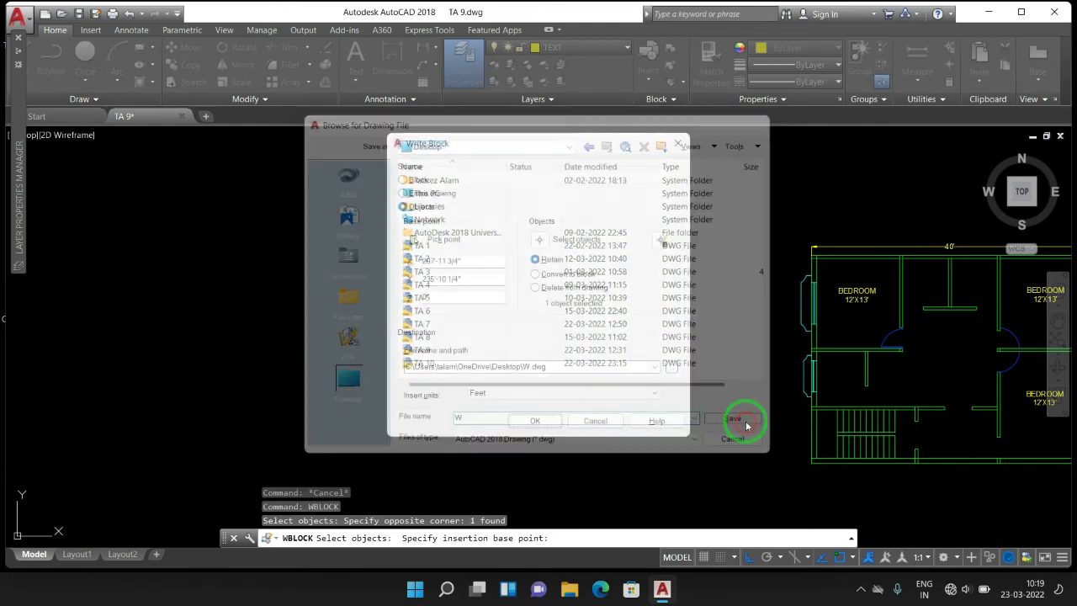
click(541, 421)
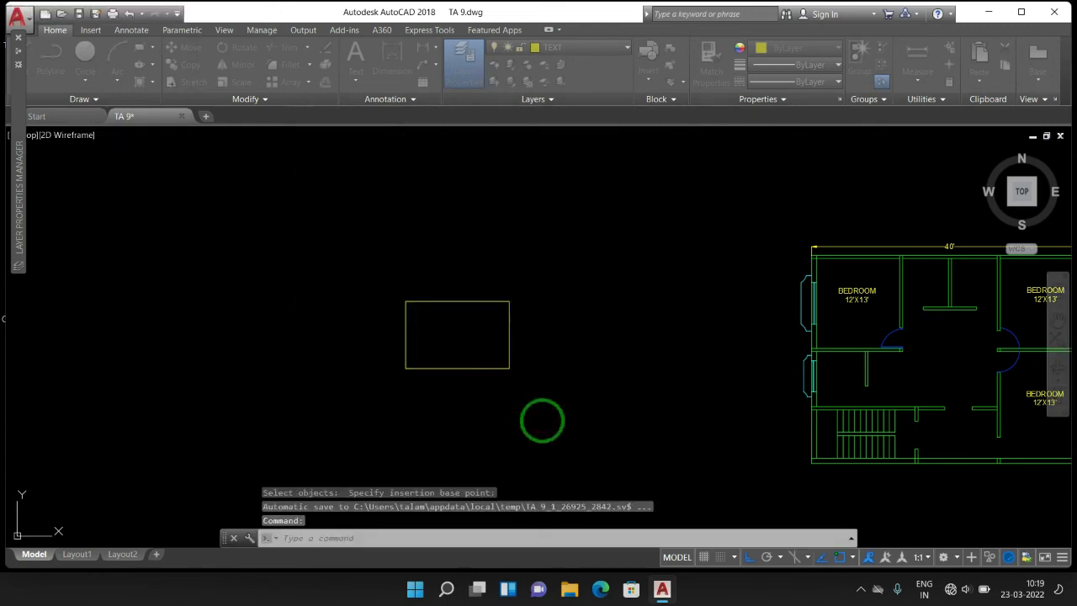
Step: Erase the original rectangle and insert W.dwg from the Desktop as a block
mouse_move(572, 408)
mouse_down()
mouse_move(329, 332)
mouse_move(331, 290)
mouse_up()
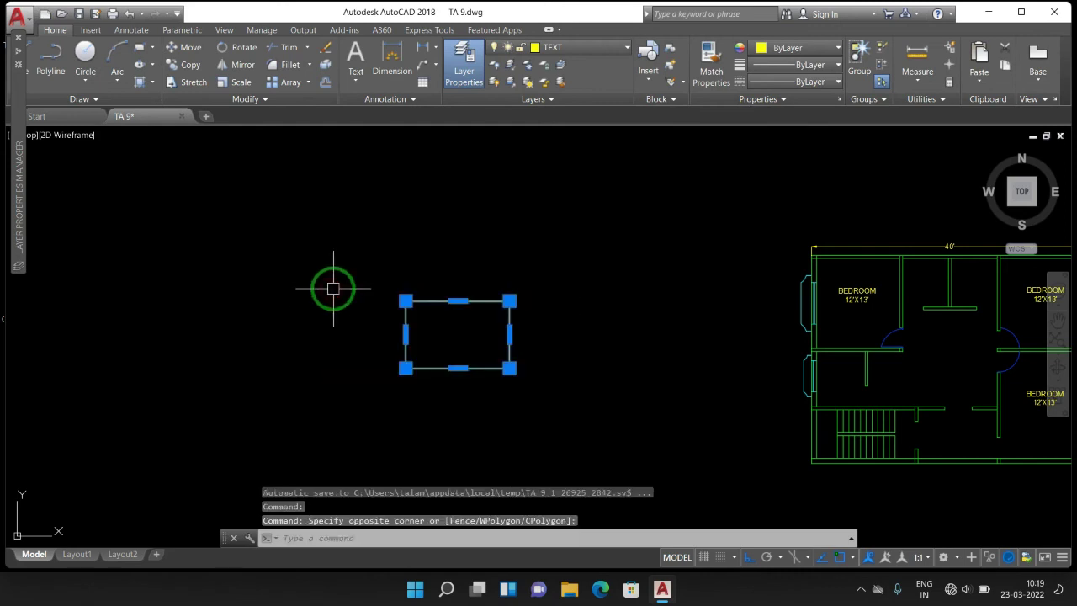
key(Delete)
text(i)
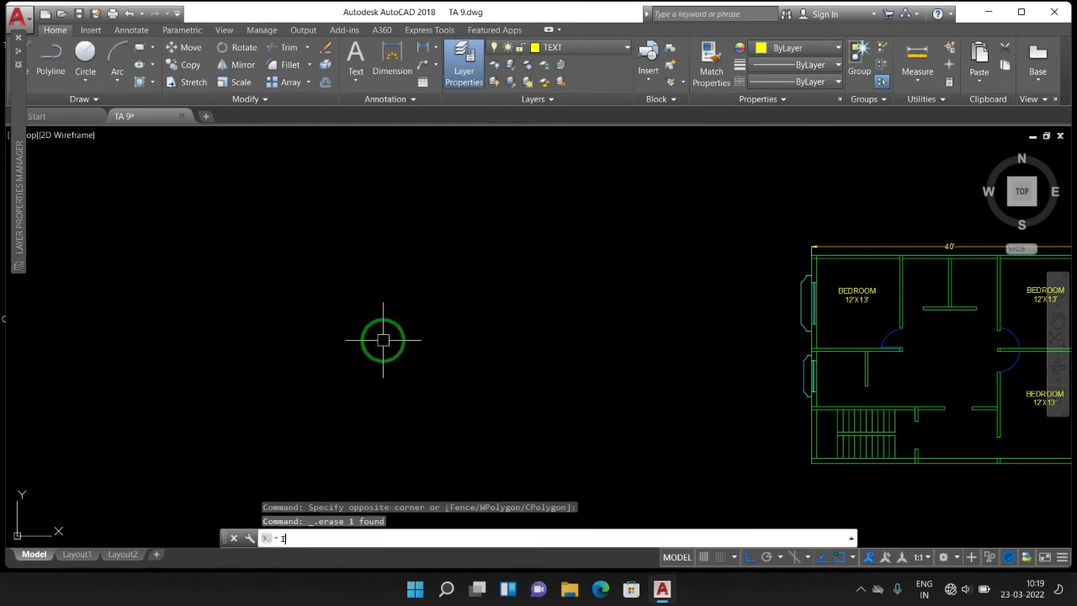
key(Return)
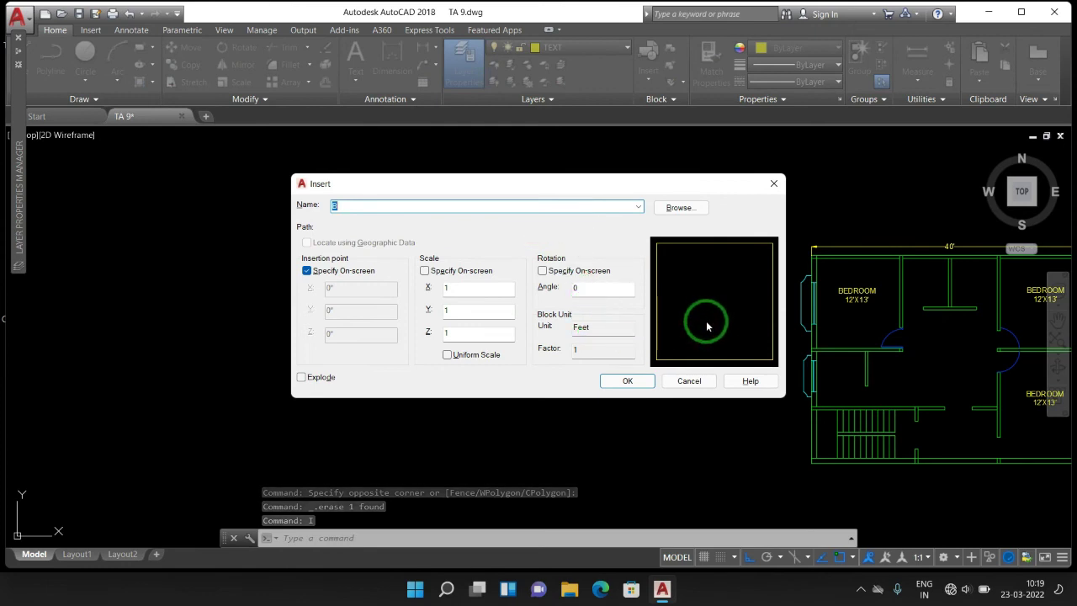
click(681, 210)
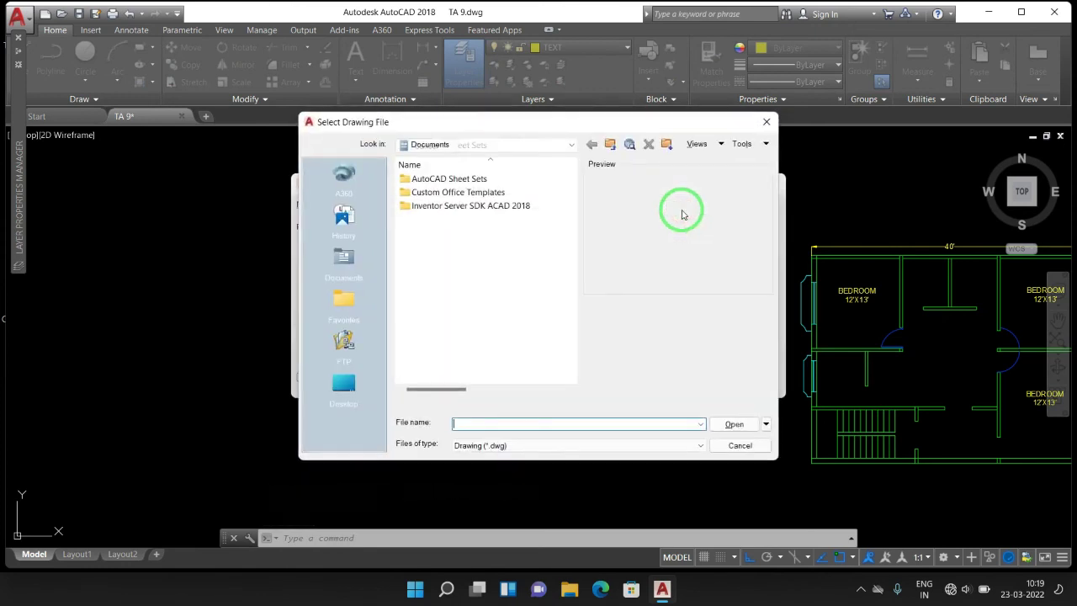
click(462, 144)
click(446, 159)
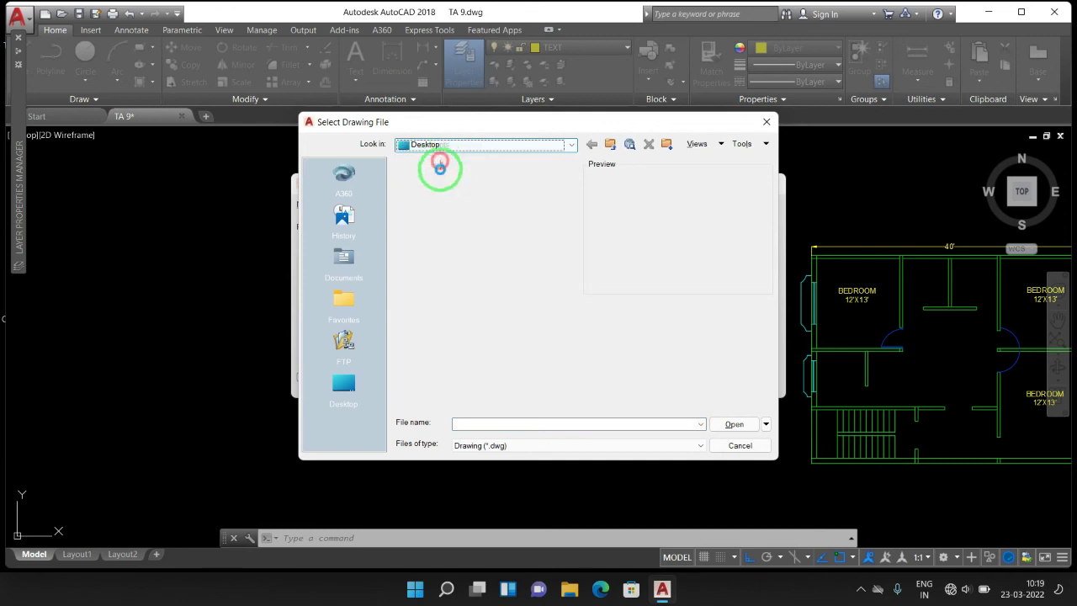
click(416, 378)
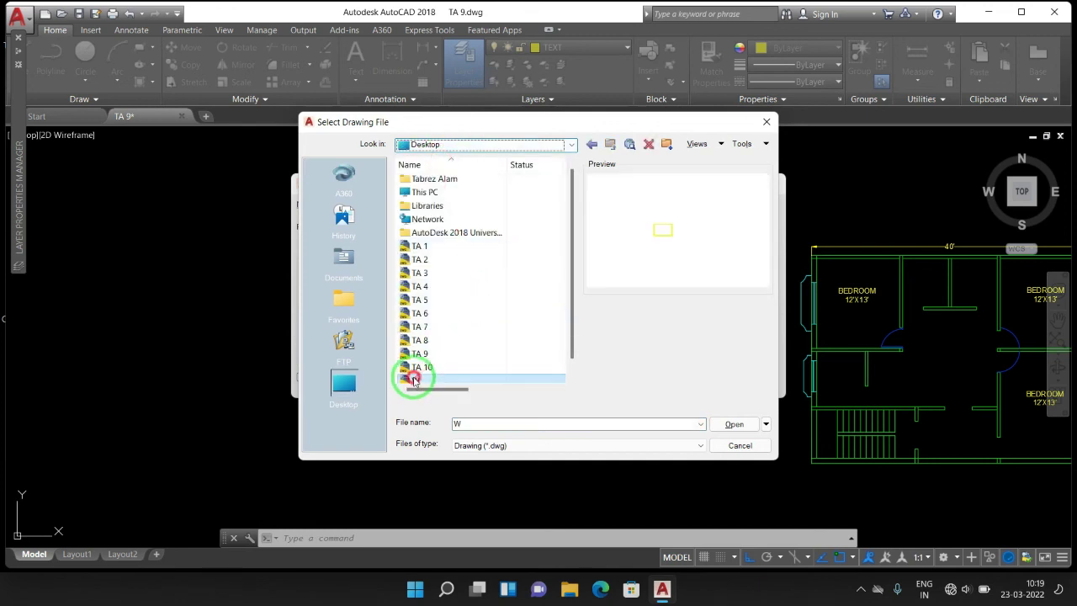
click(736, 424)
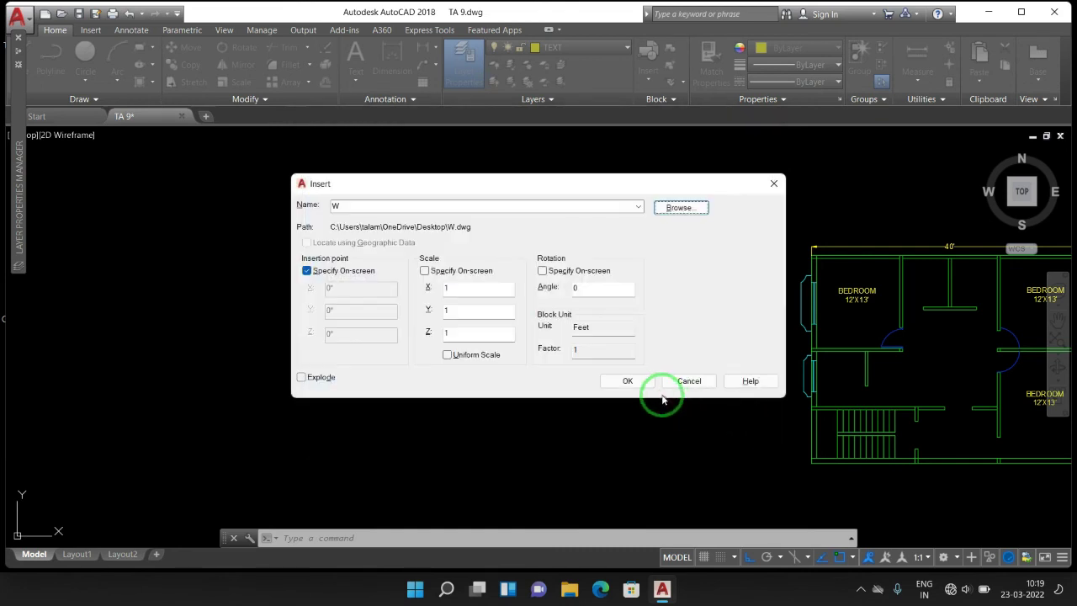
click(640, 389)
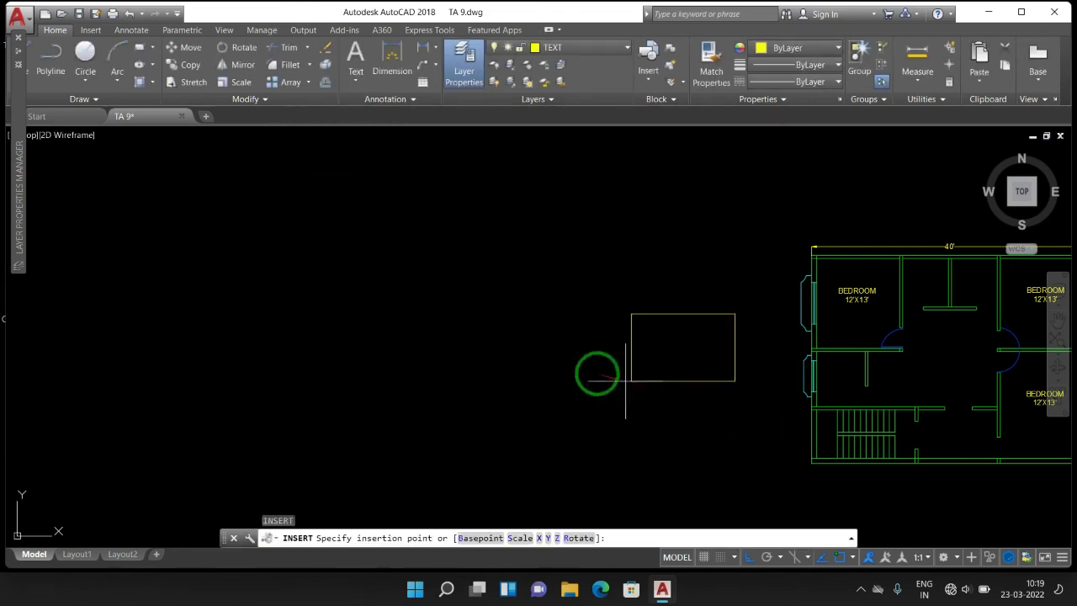
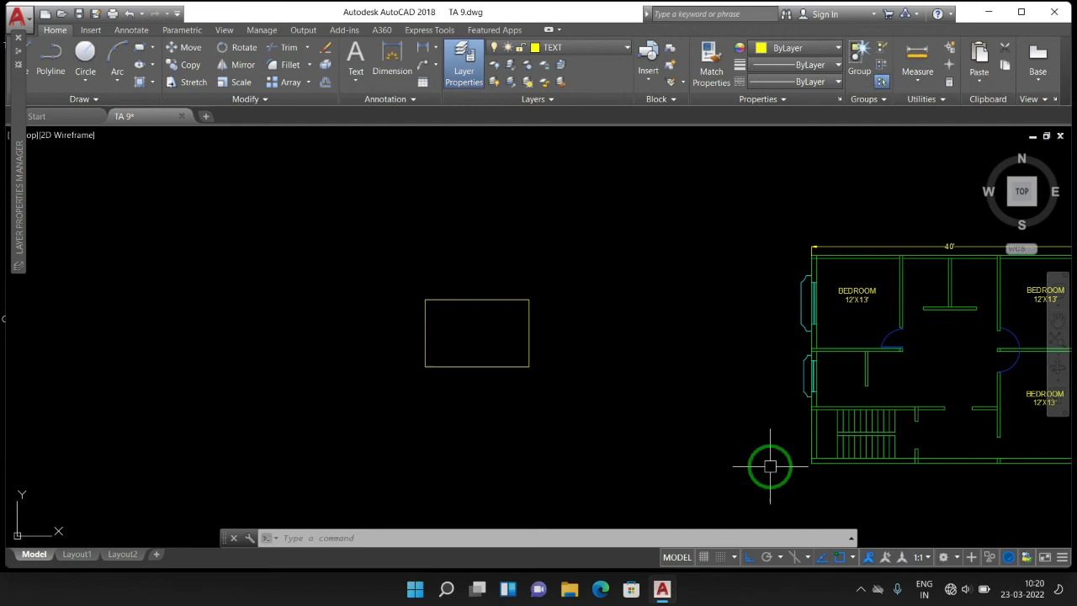
Step: Erase the stray yellow rectangle using a crossing selection window
scroll(396, 421, down, 2)
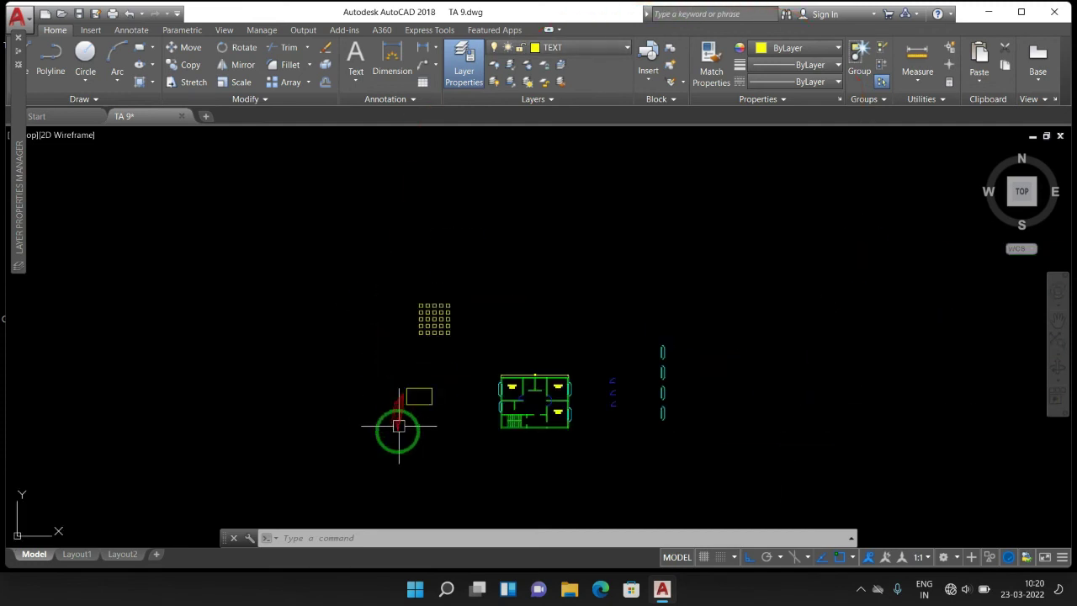
click(457, 463)
click(353, 378)
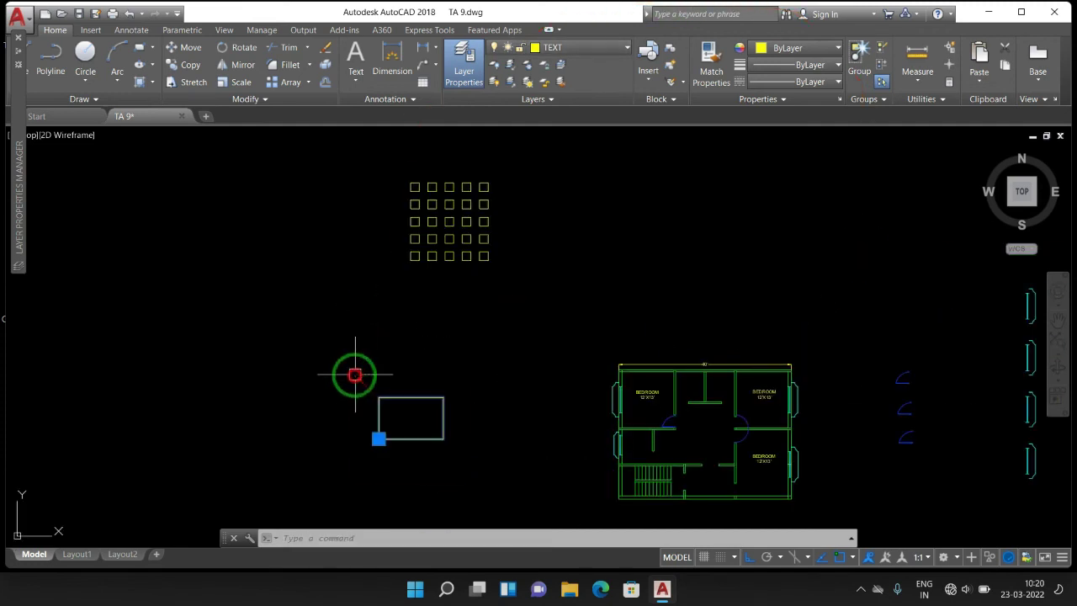
key(Delete)
Step: Pan and zoom to check the 5x5 grid of squares, then clear the trial selection
scroll(434, 249, up, 5)
scroll(396, 271, up, 4)
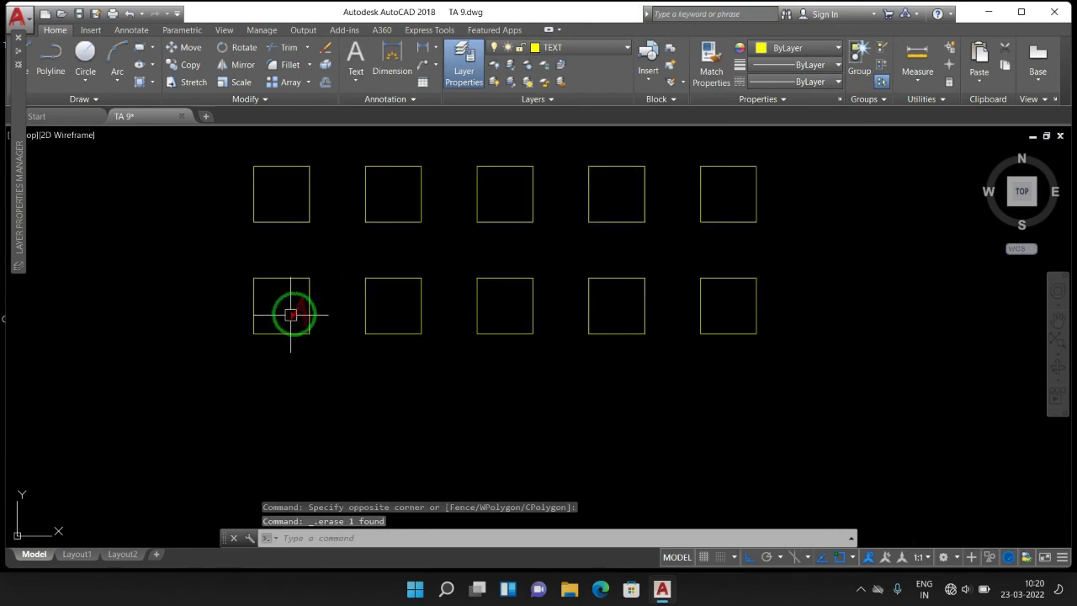
middle_drag(557, 297, 589, 449)
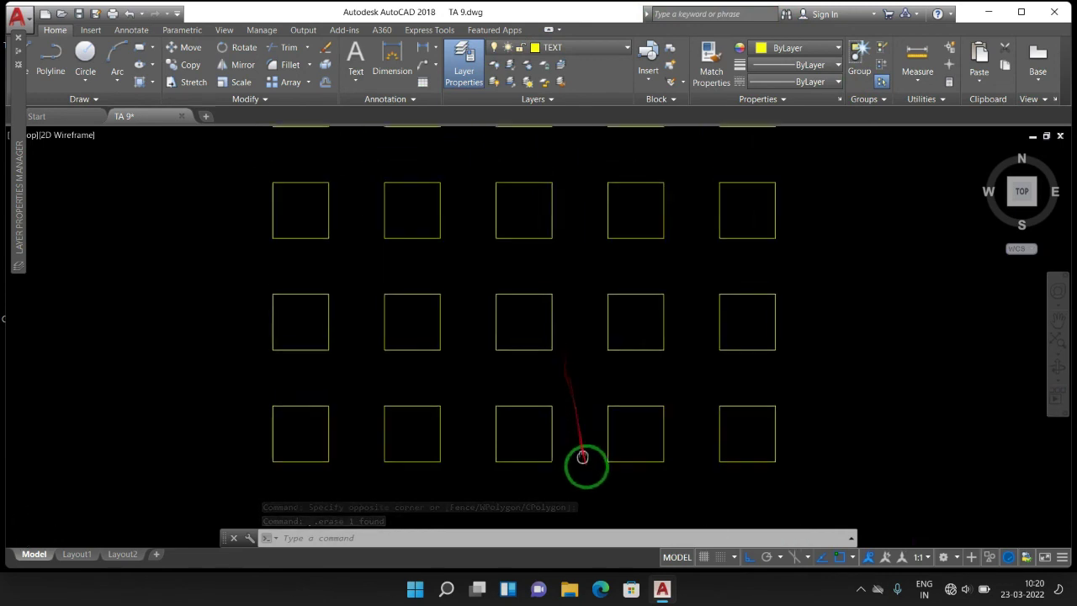
scroll(589, 450, down, 2)
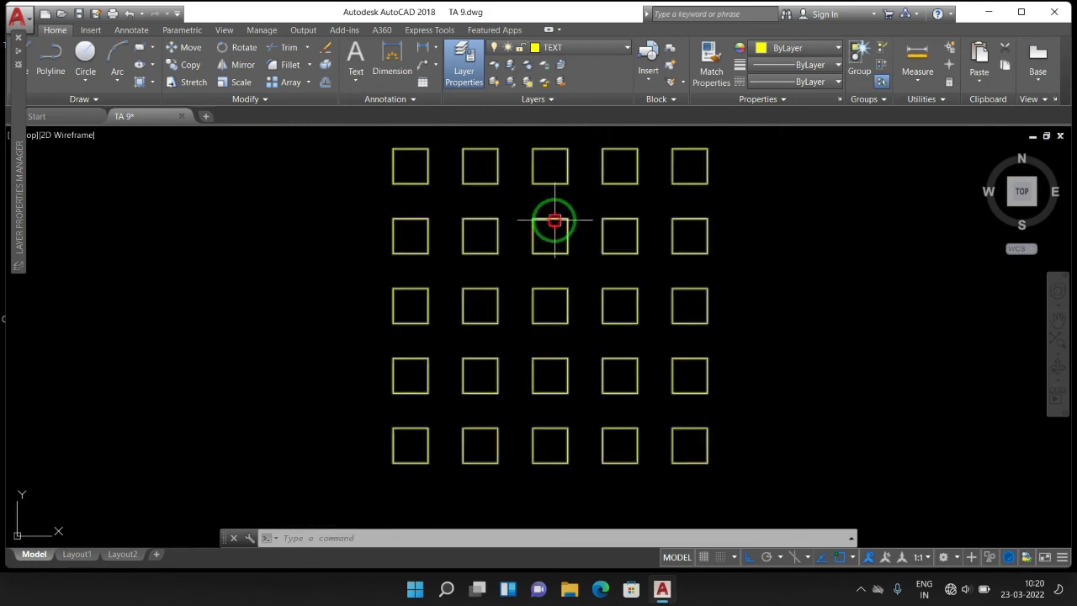
drag(550, 224, 370, 210)
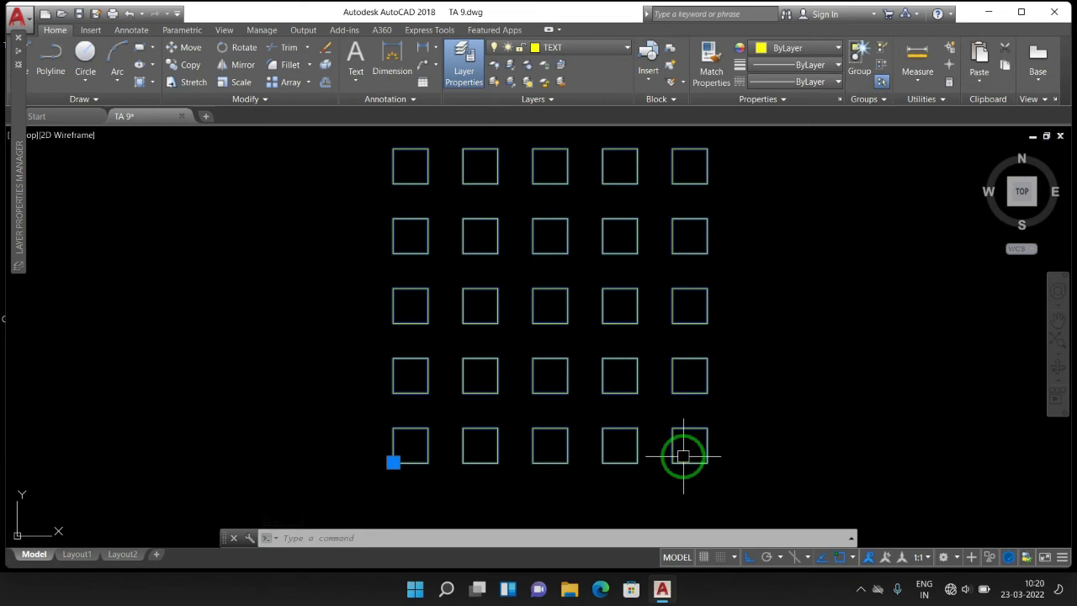
key(Escape)
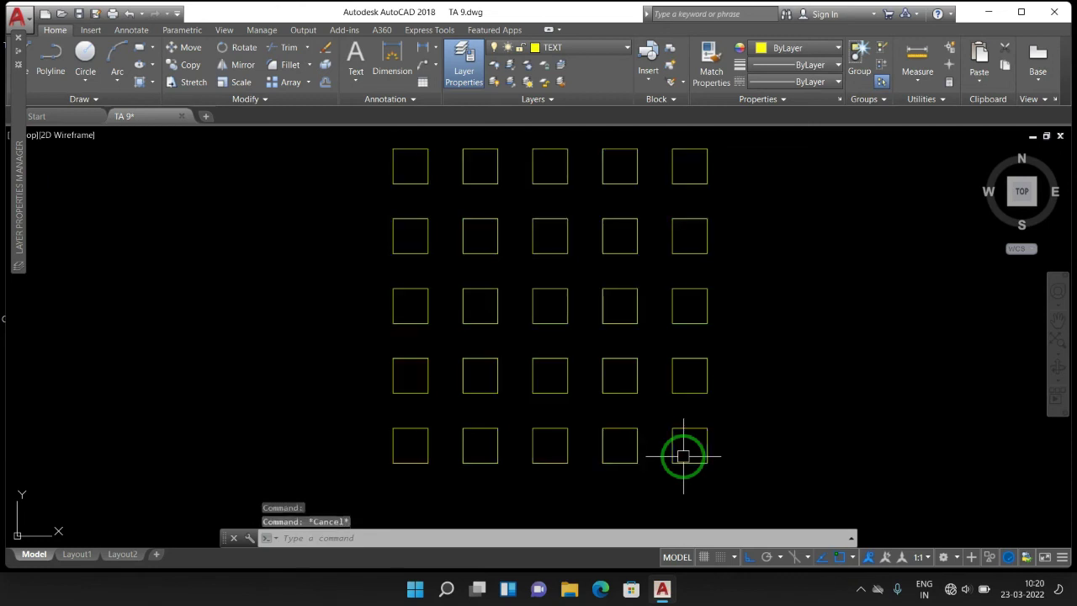
Step: Window-select the entire floor plan, redoing the selection once
scroll(345, 314, down, 5)
scroll(337, 312, down, 4)
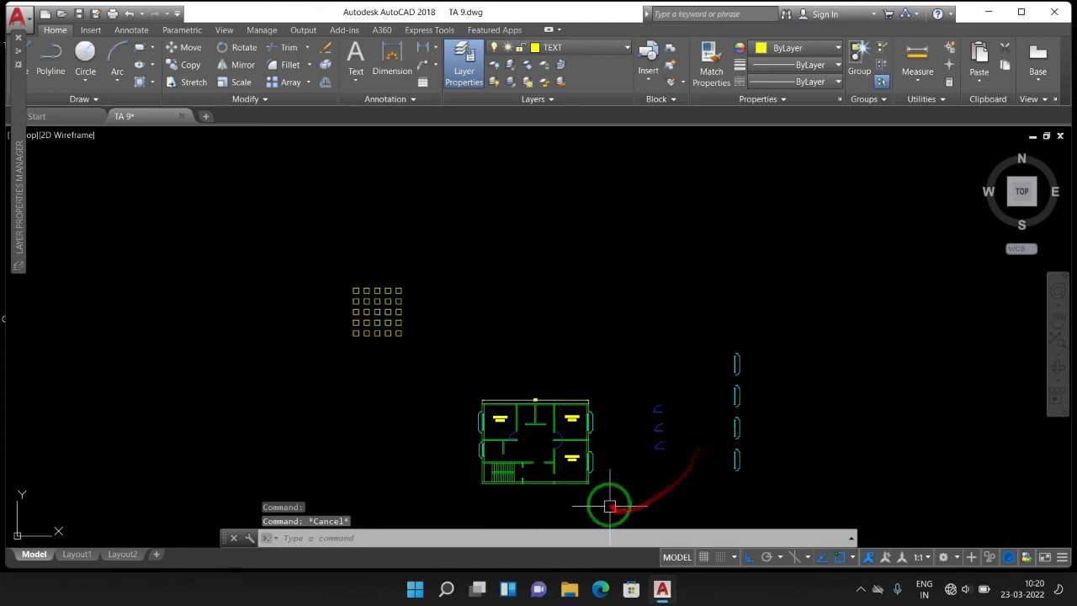
scroll(609, 500, up, 4)
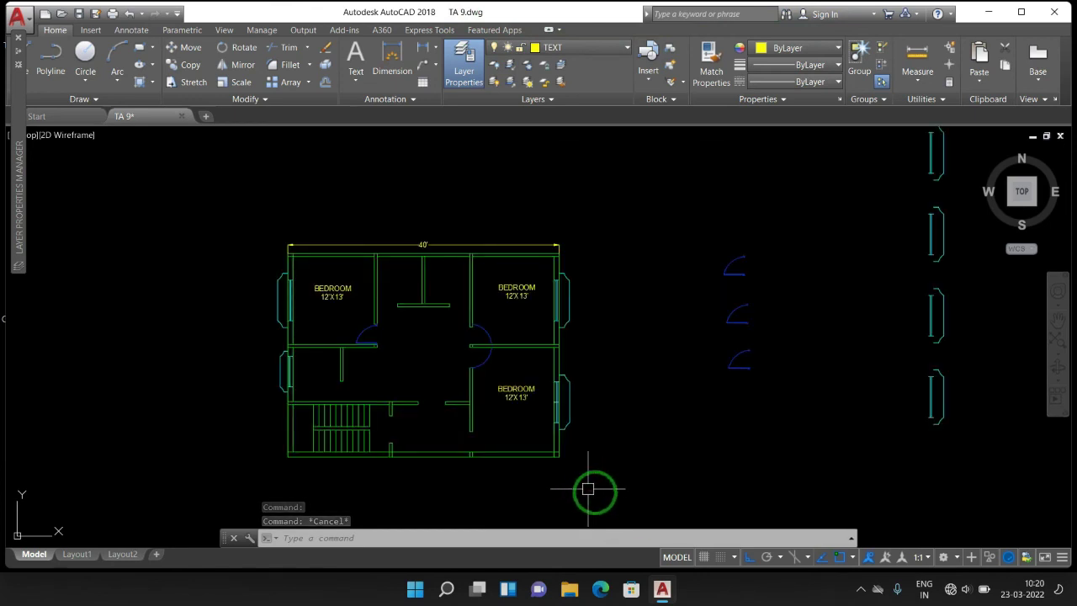
click(600, 494)
click(293, 163)
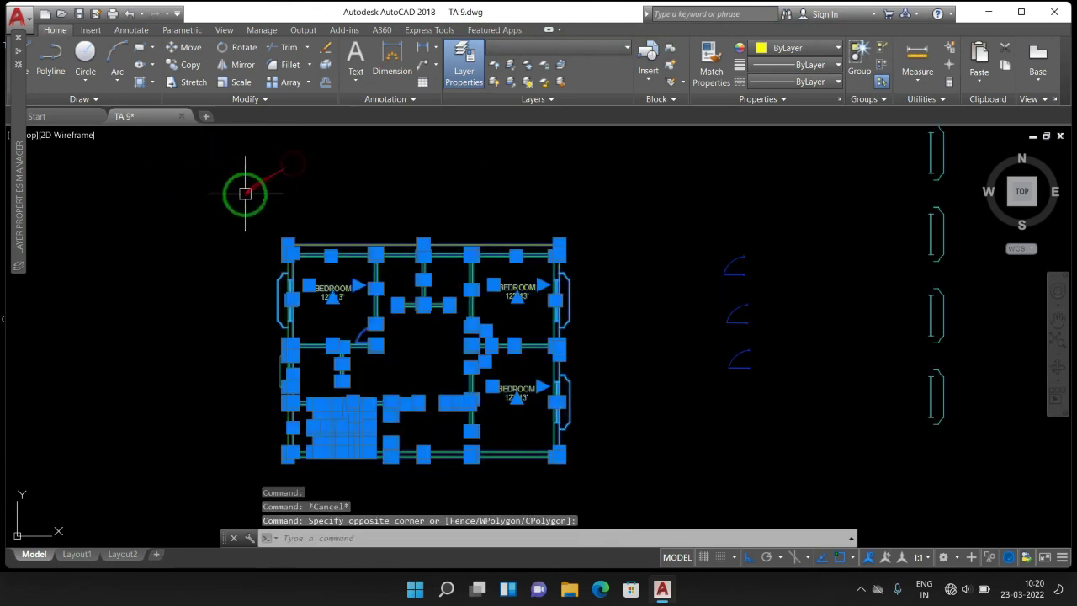
key(Escape)
click(611, 483)
click(222, 221)
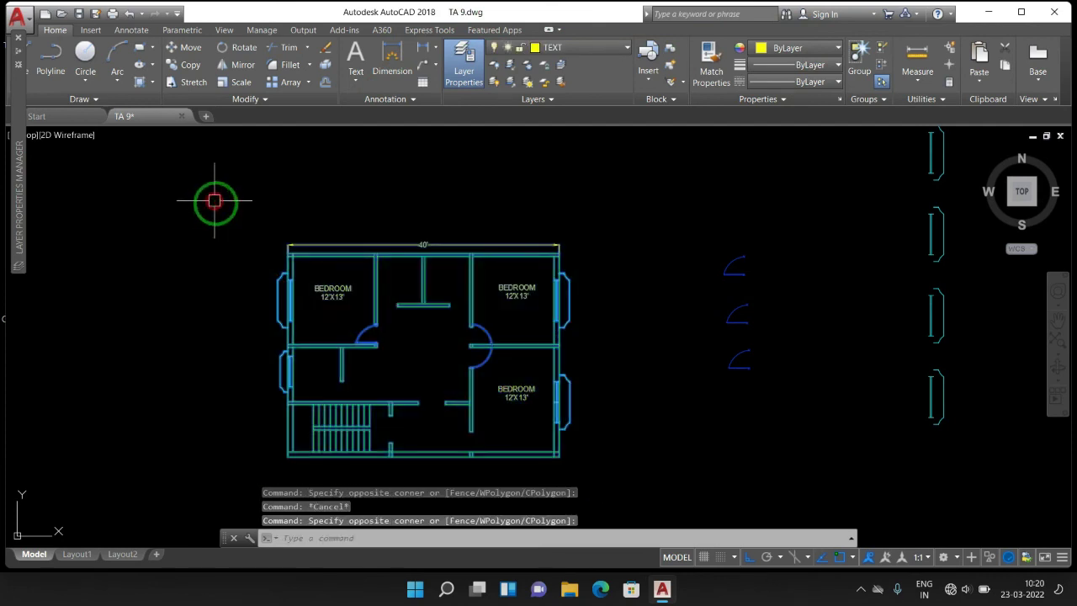
Step: Define block PLAN from all floor plan objects, based at the plan's lower-left corner
text(b)
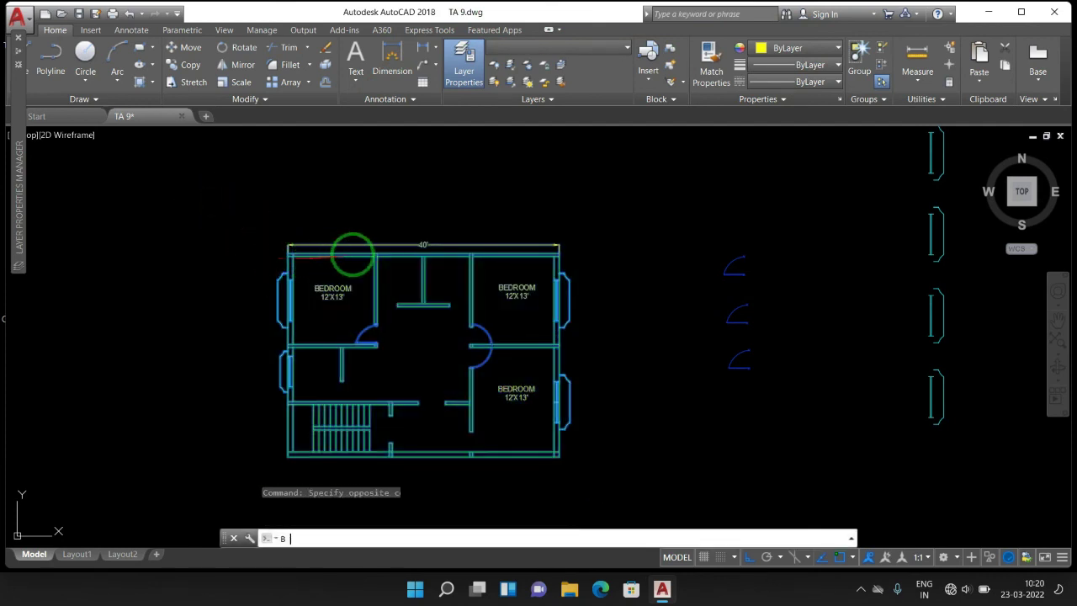
key(Return)
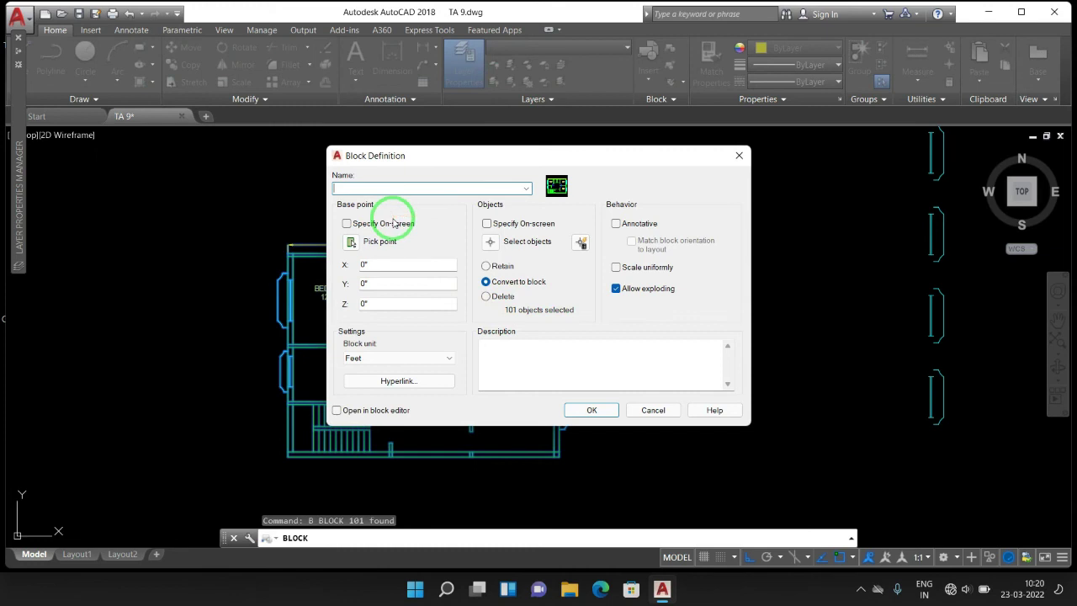
text(PL)
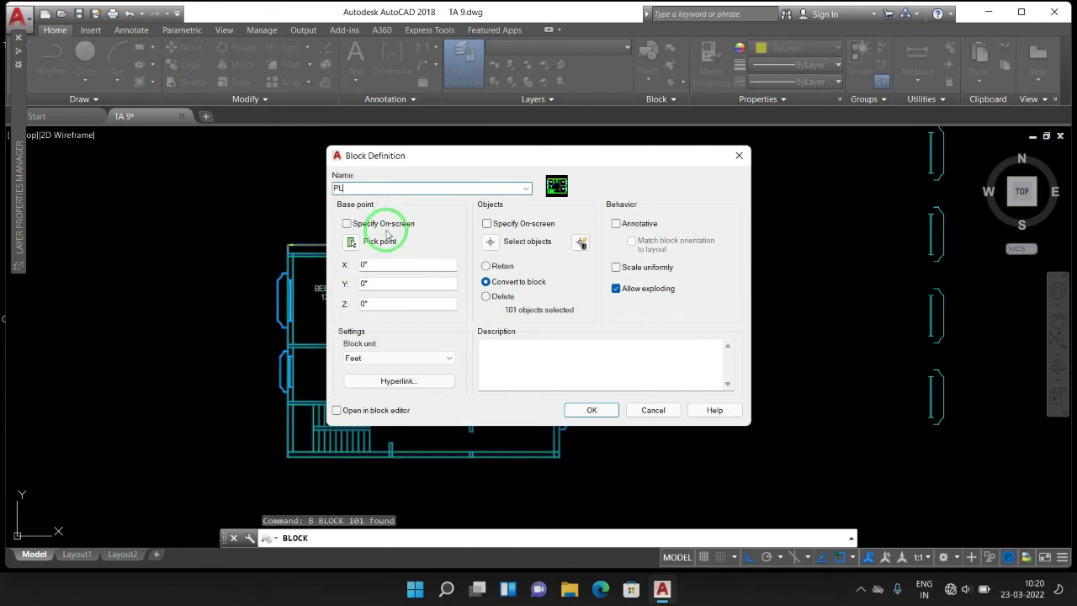
text(AN)
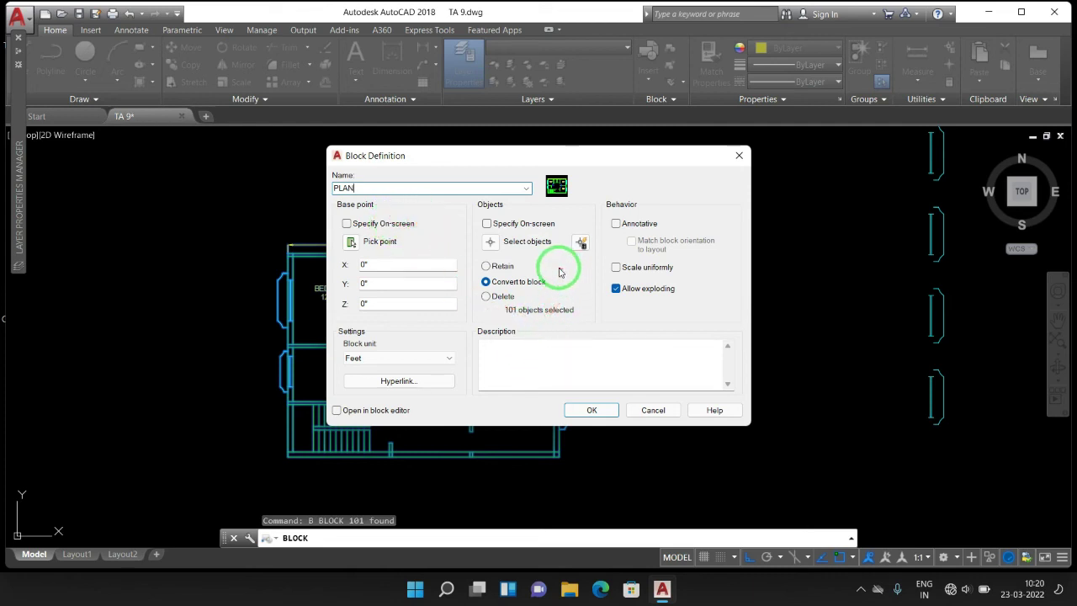
click(489, 244)
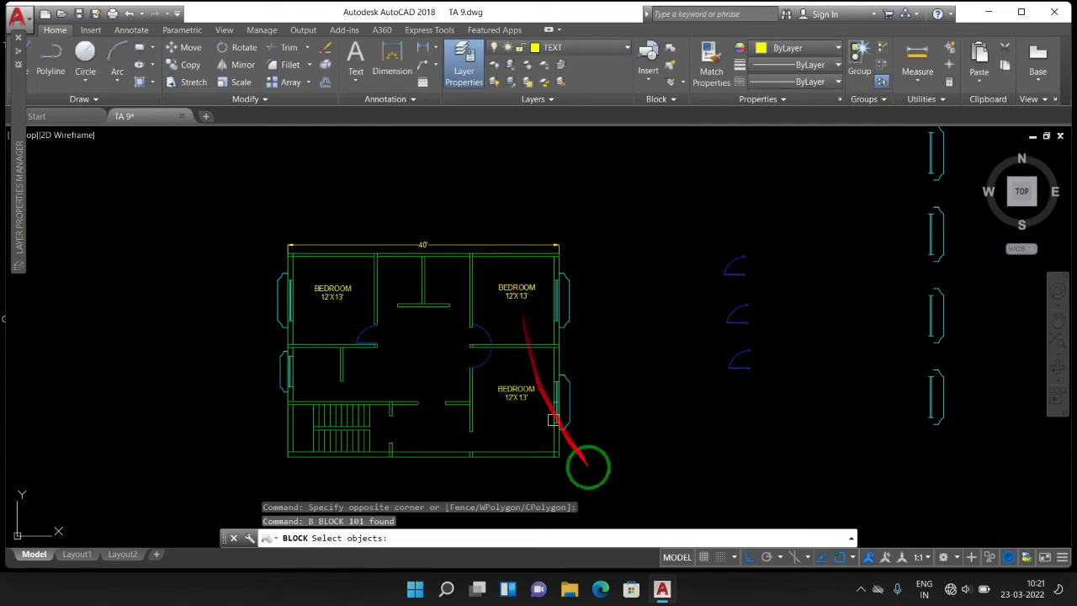
drag(596, 464, 268, 223)
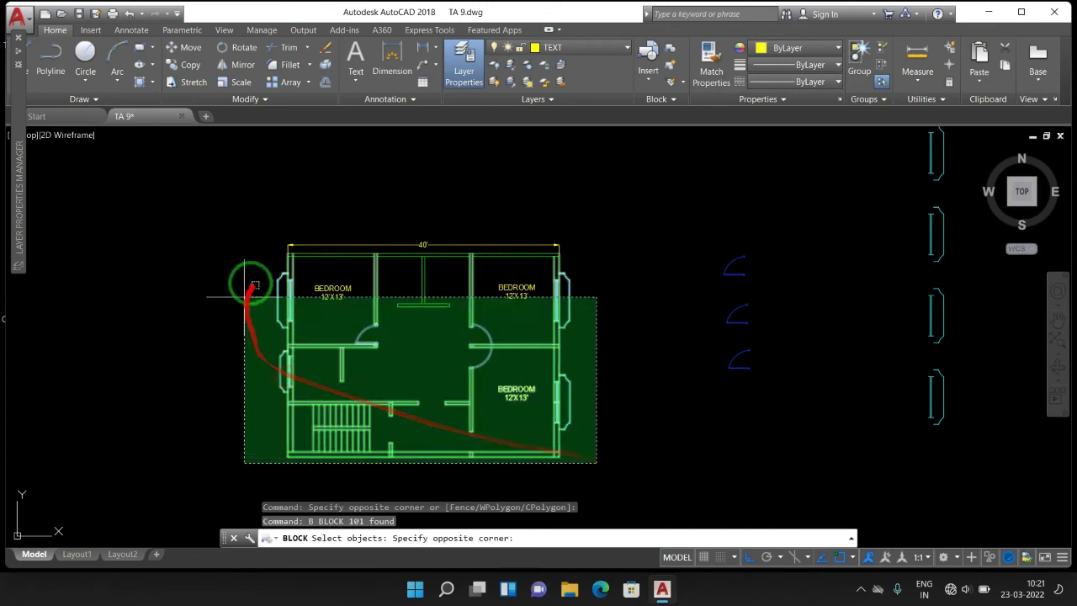
key(Return)
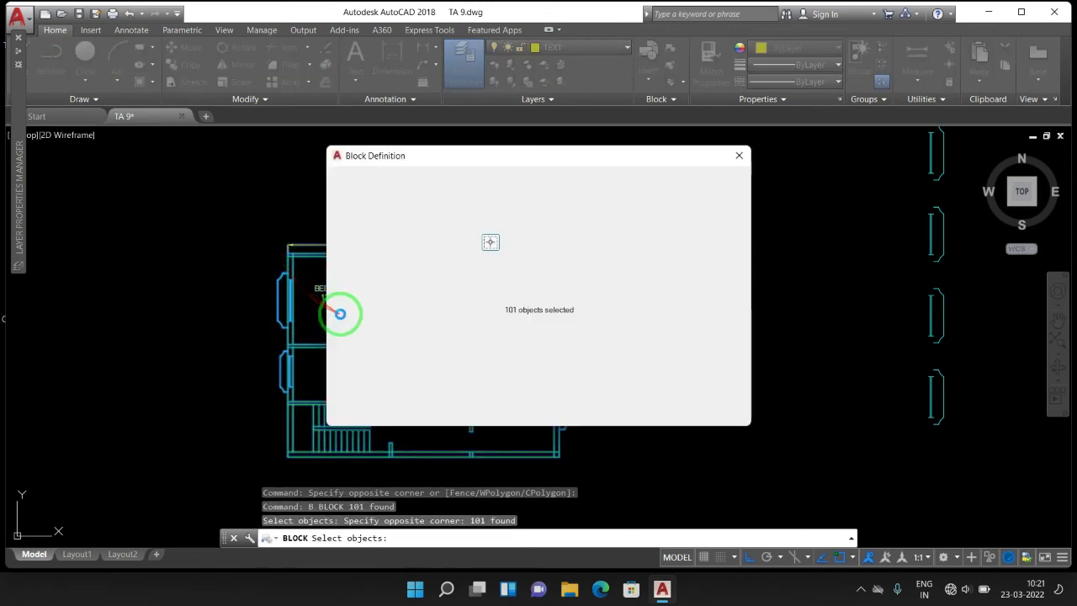
click(351, 242)
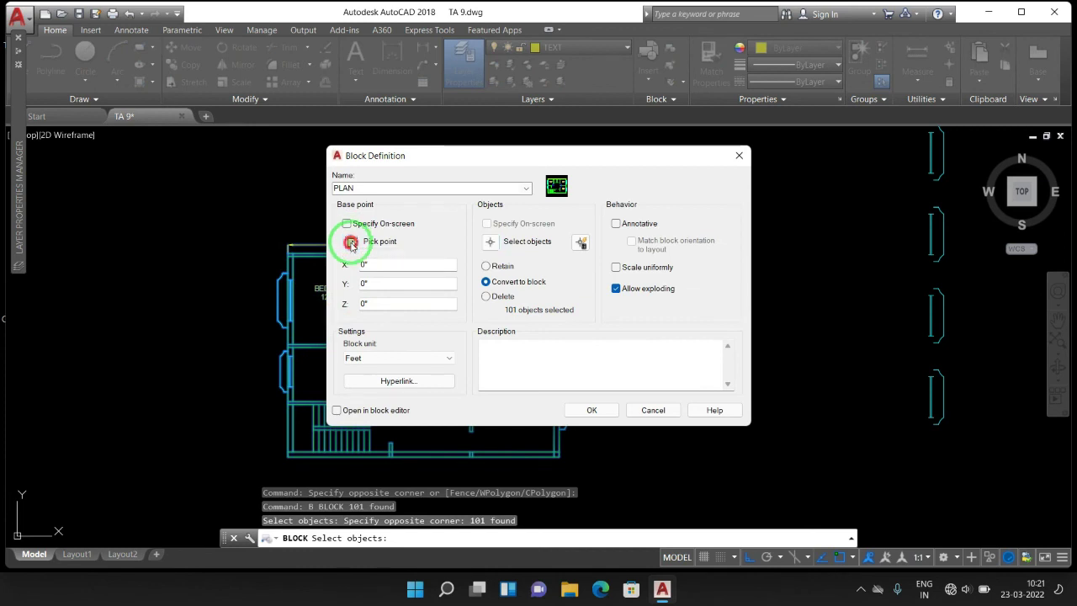
click(287, 456)
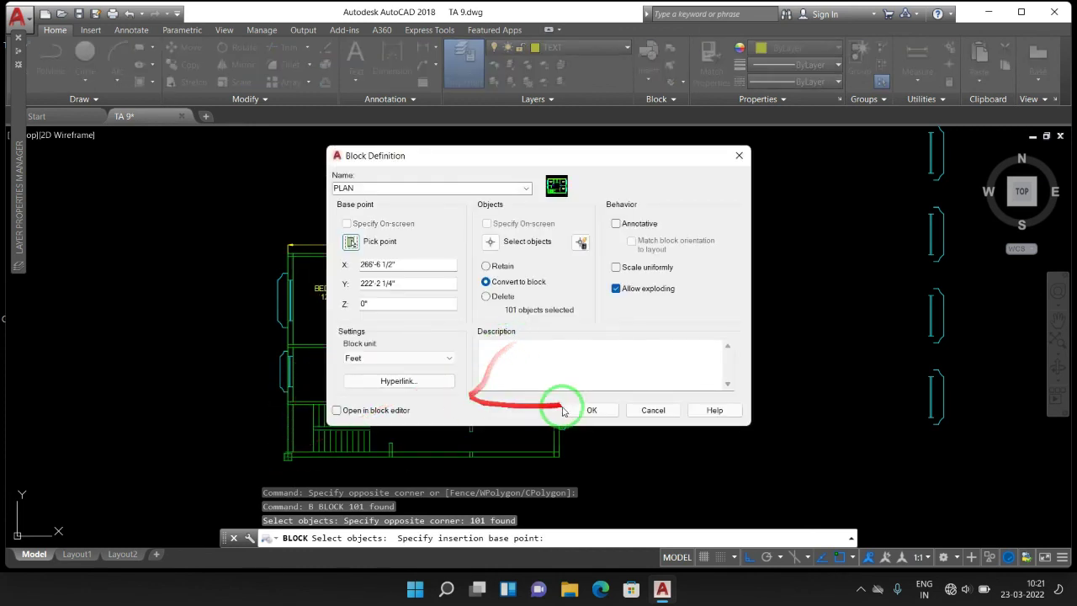
click(584, 411)
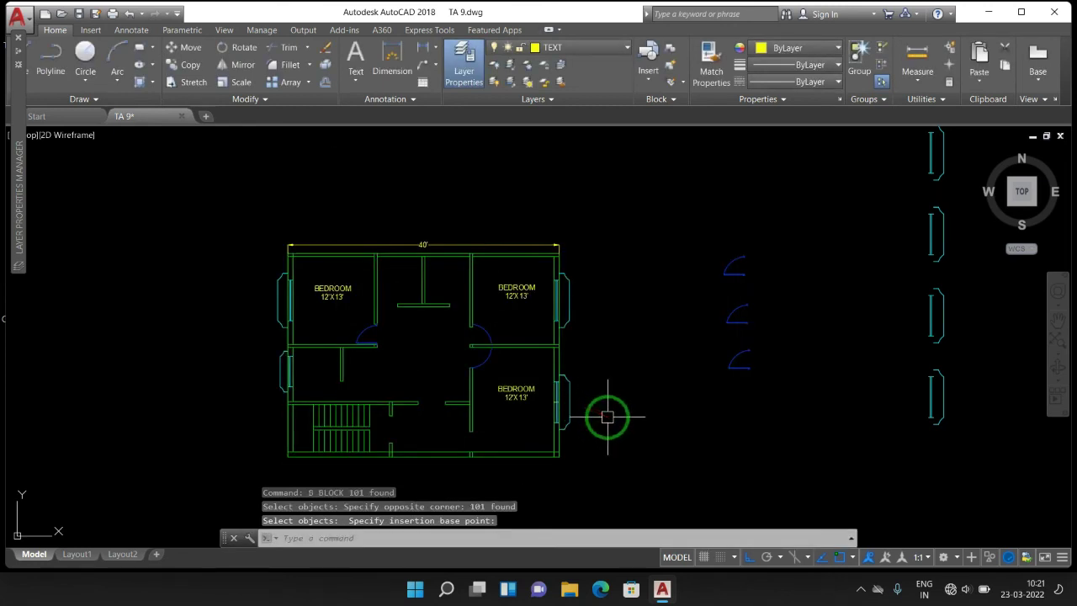
scroll(451, 386, down, 3)
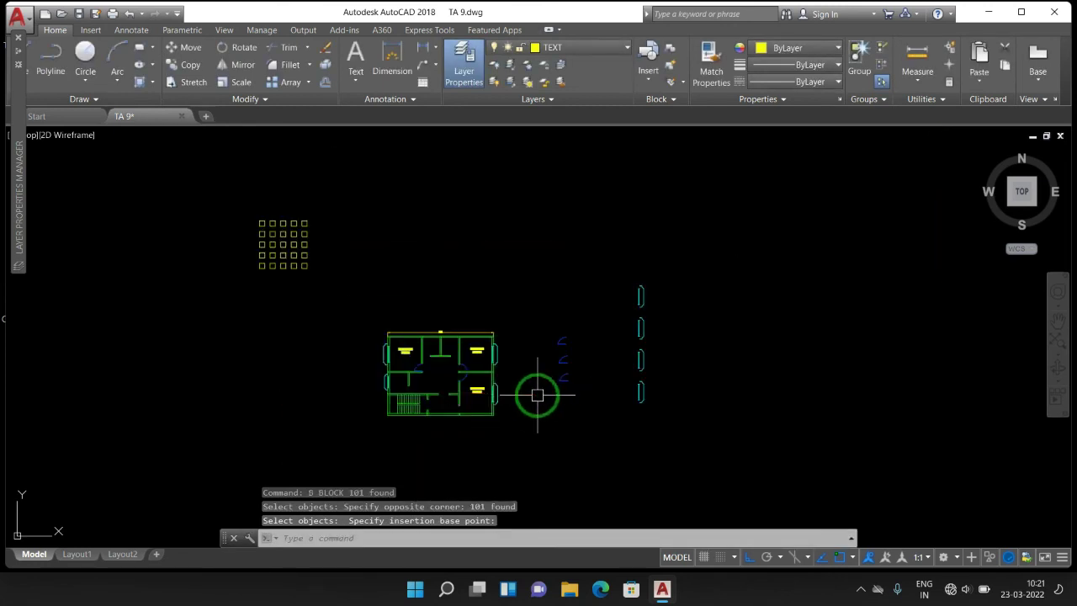
middle_drag(721, 385, 312, 447)
key(Escape)
key(Escape)
key(Escape)
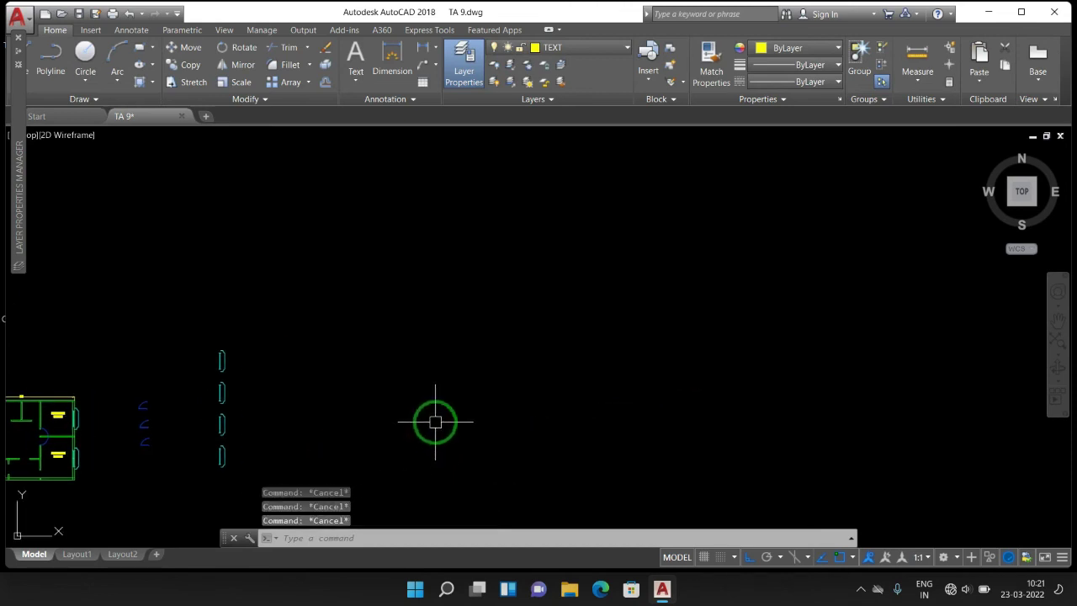
text(i)
key(Return)
click(623, 381)
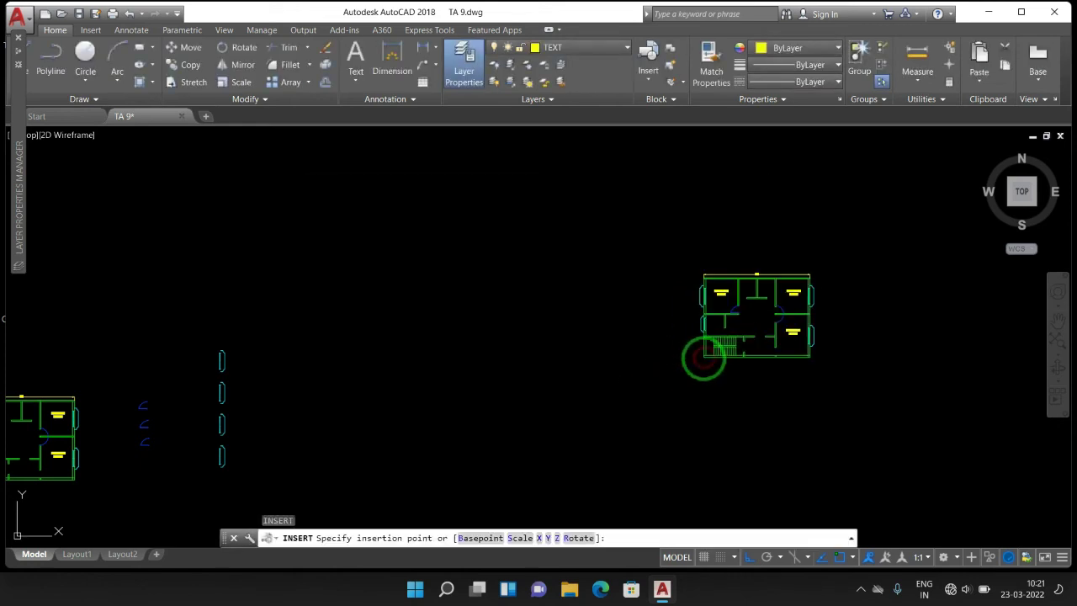
scroll(852, 293, up, 3)
scroll(851, 293, up, 2)
middle_drag(704, 418, 853, 325)
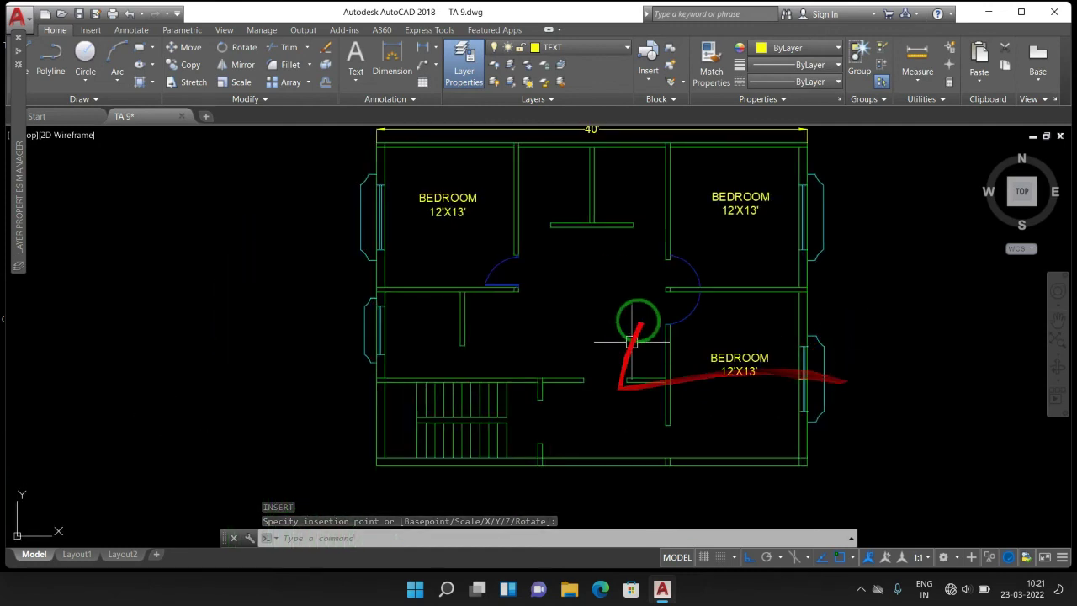
click(657, 356)
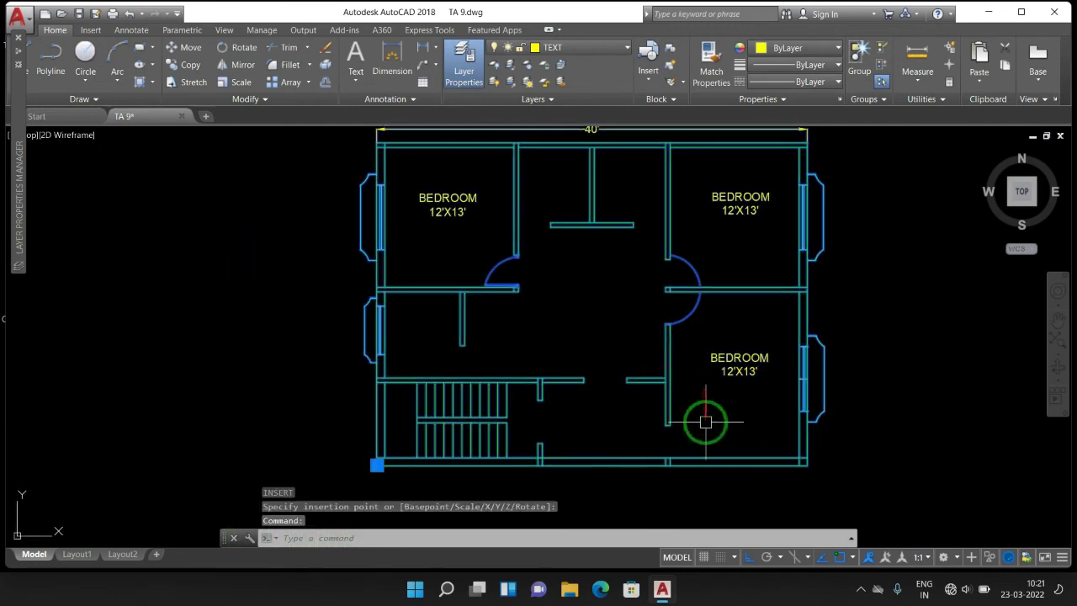
key(Escape)
key(Escape)
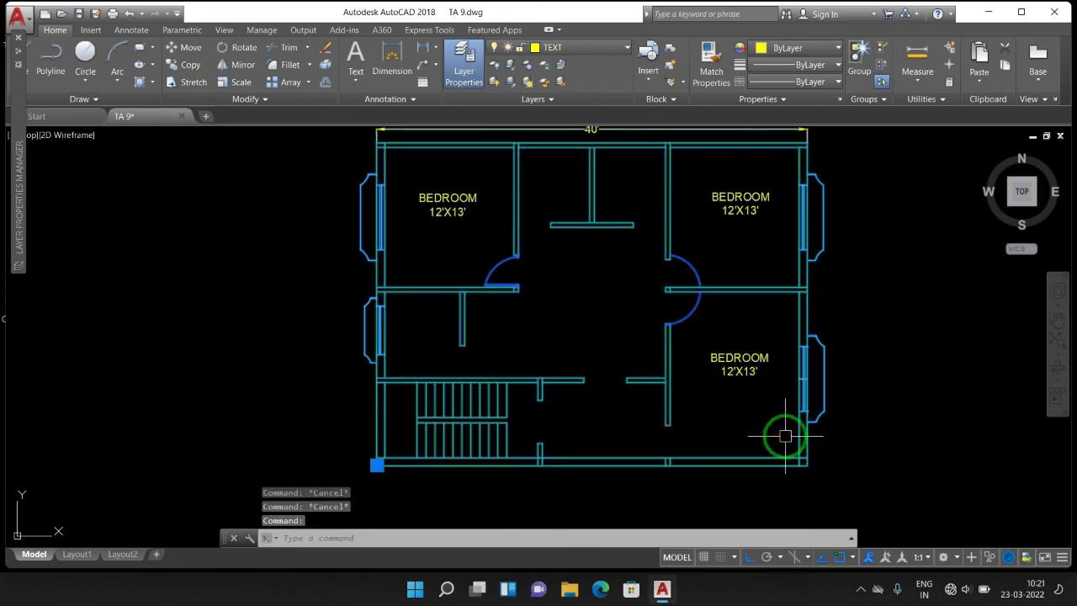
key(Escape)
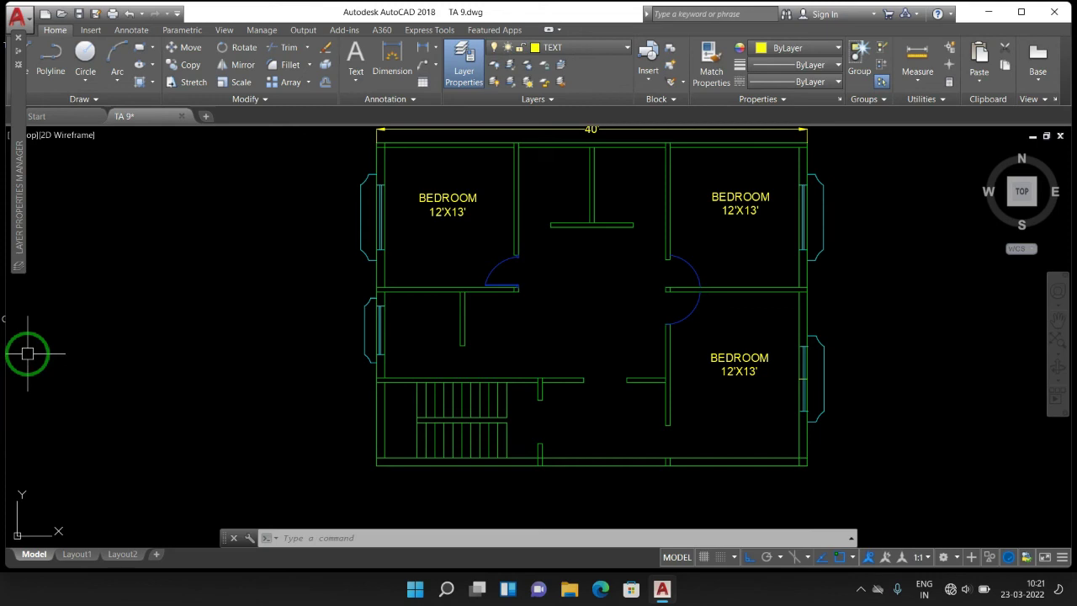
Step: Run REFEDIT on the floor plan block and confirm PLAN in the Reference Edit dialog
click(2, 212)
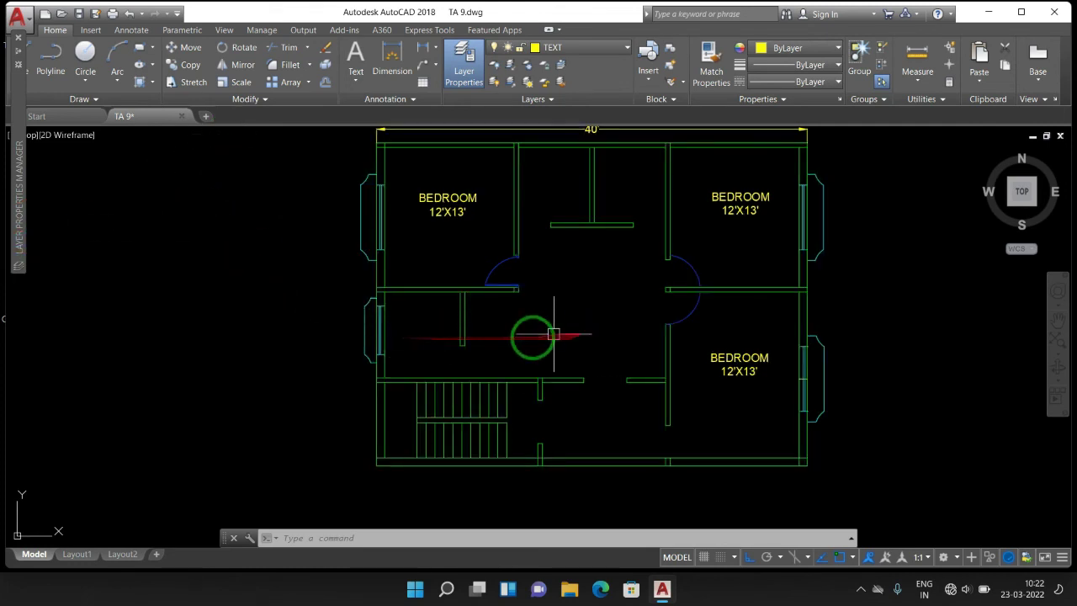
key(Escape)
key(Escape)
key(Escape)
text(REFEDIT)
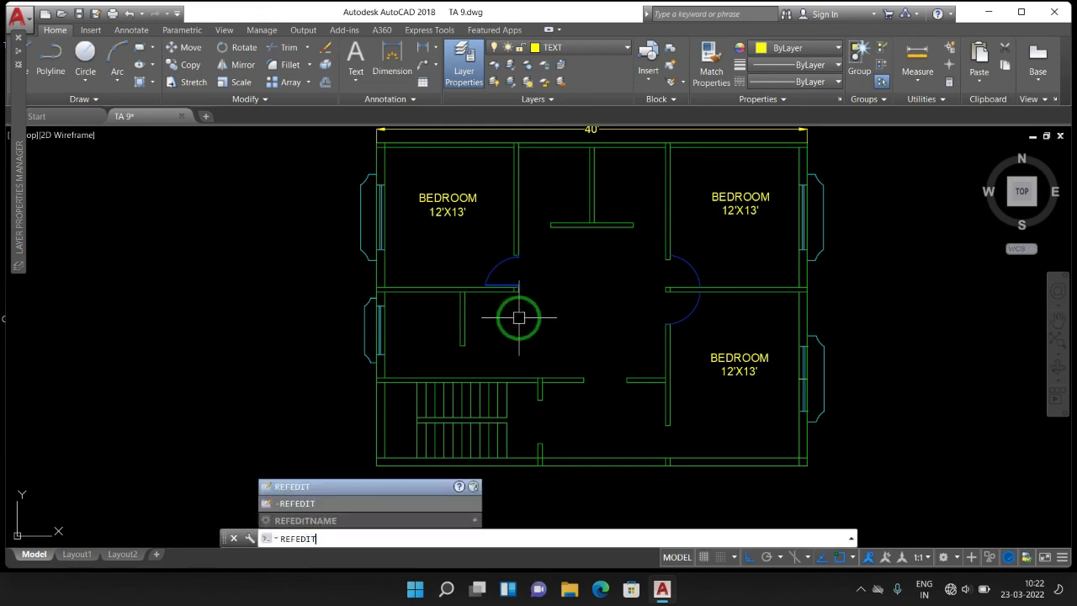
key(Return)
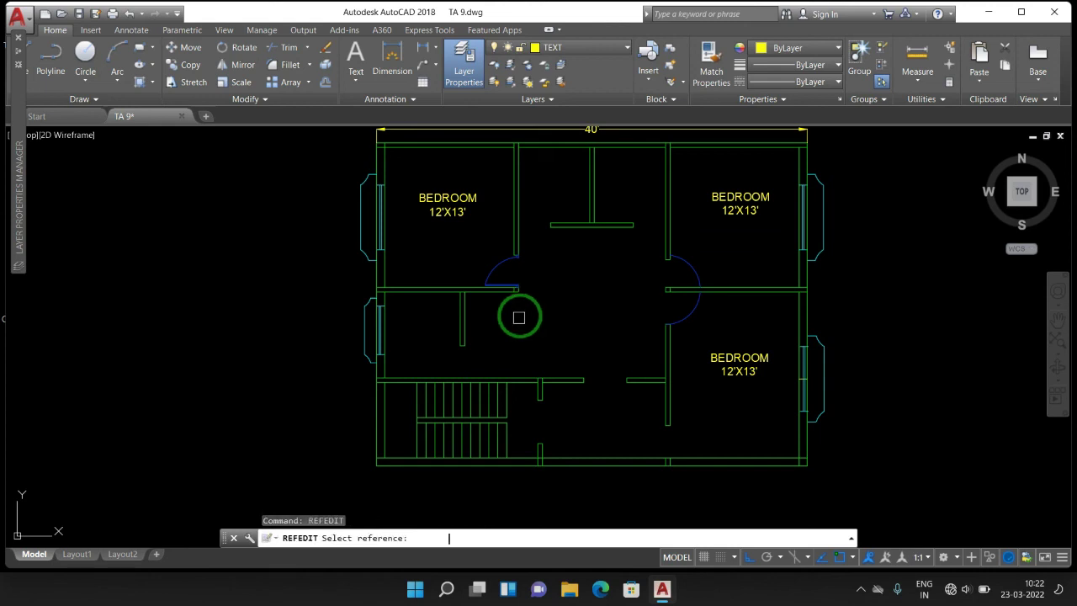
click(501, 415)
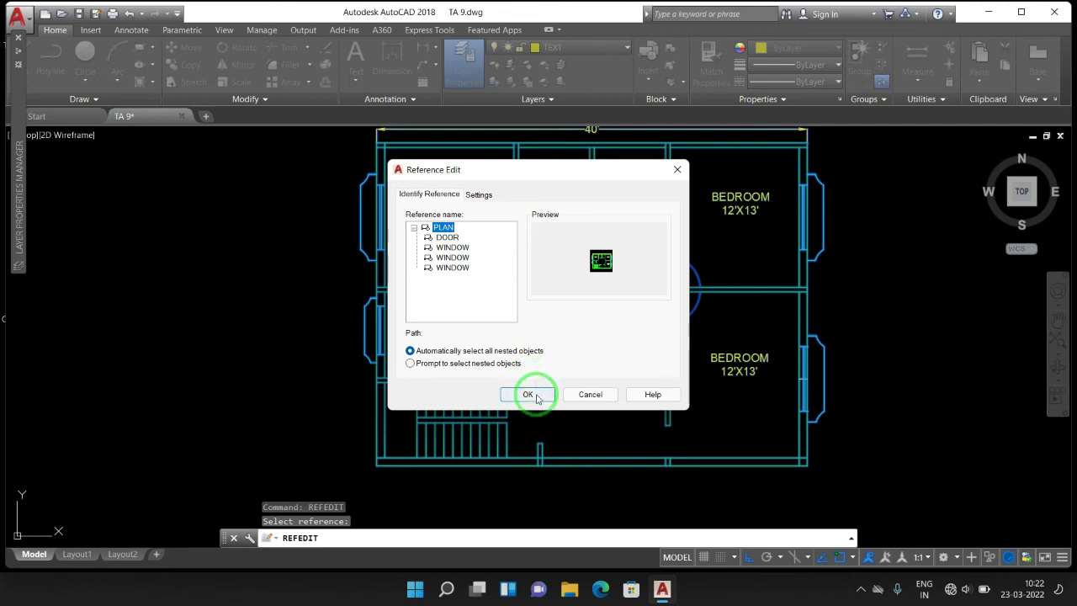
click(530, 394)
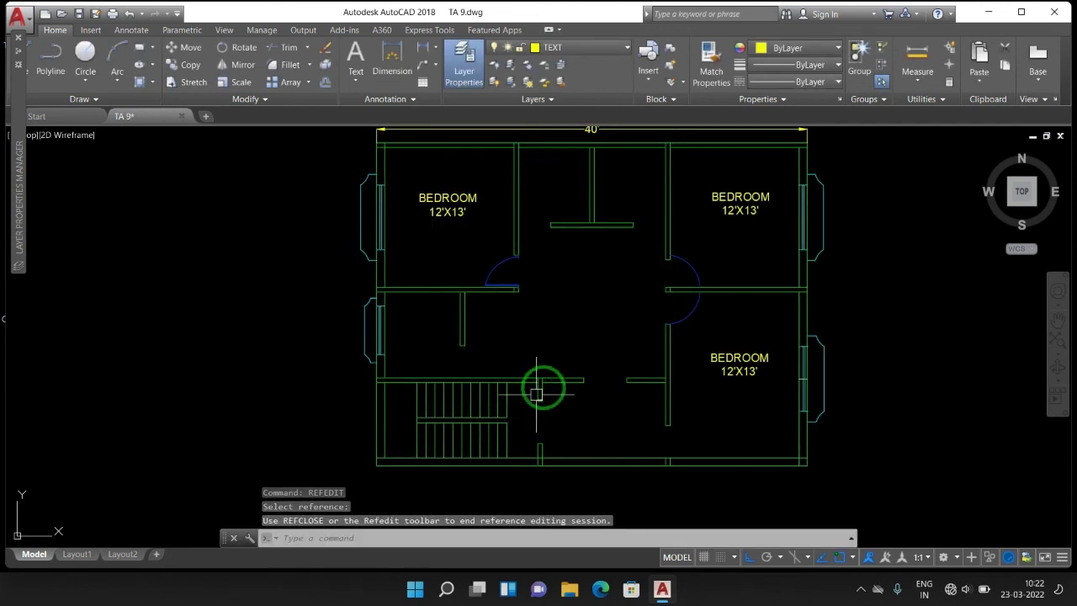
Step: Select the right bedroom's door inside the block being edited
click(461, 385)
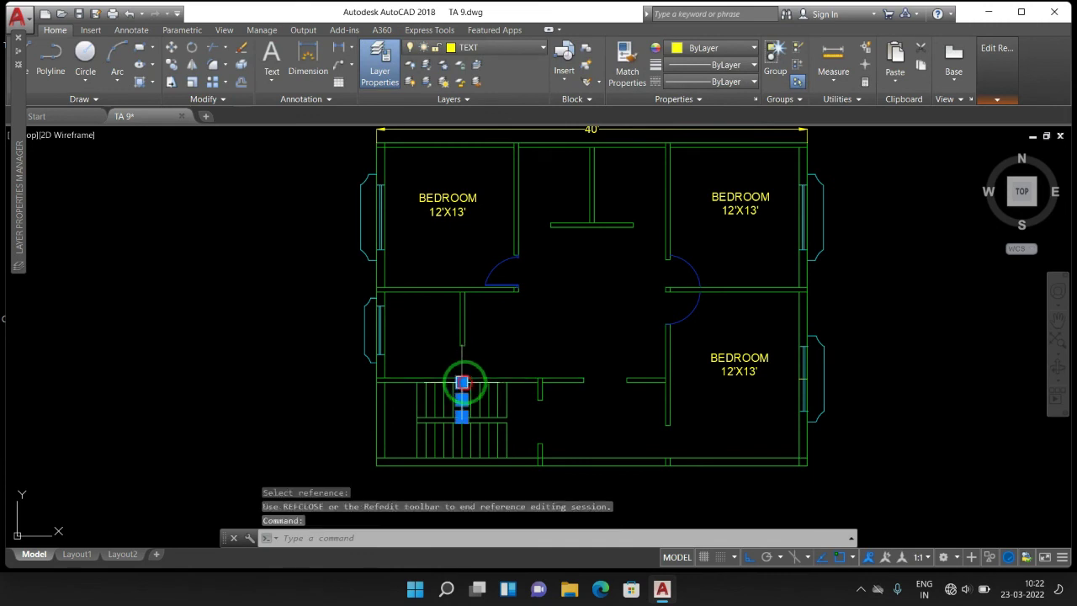
key(Escape)
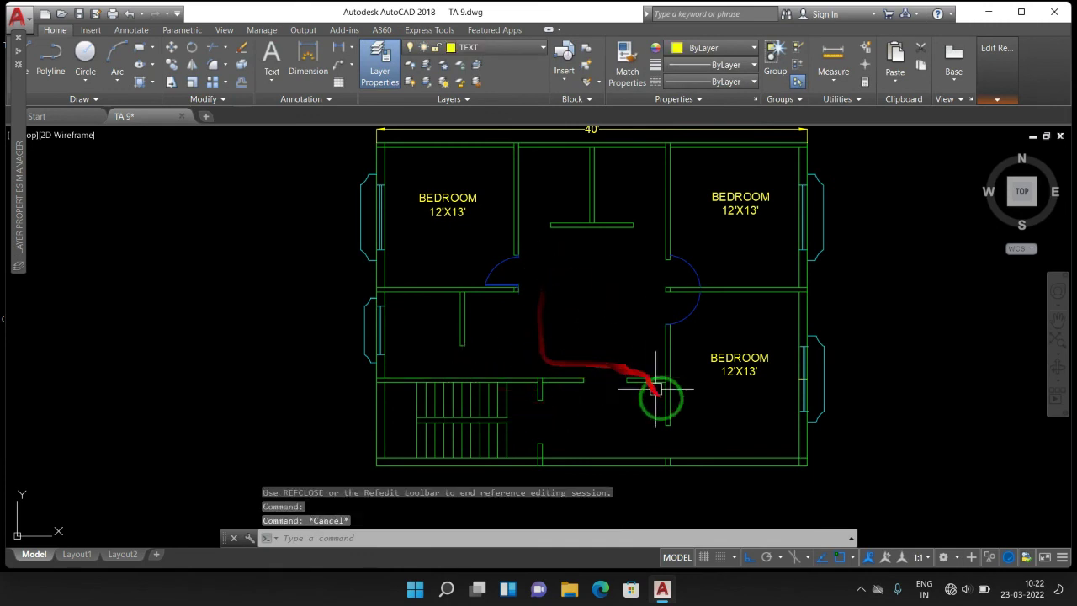
click(688, 316)
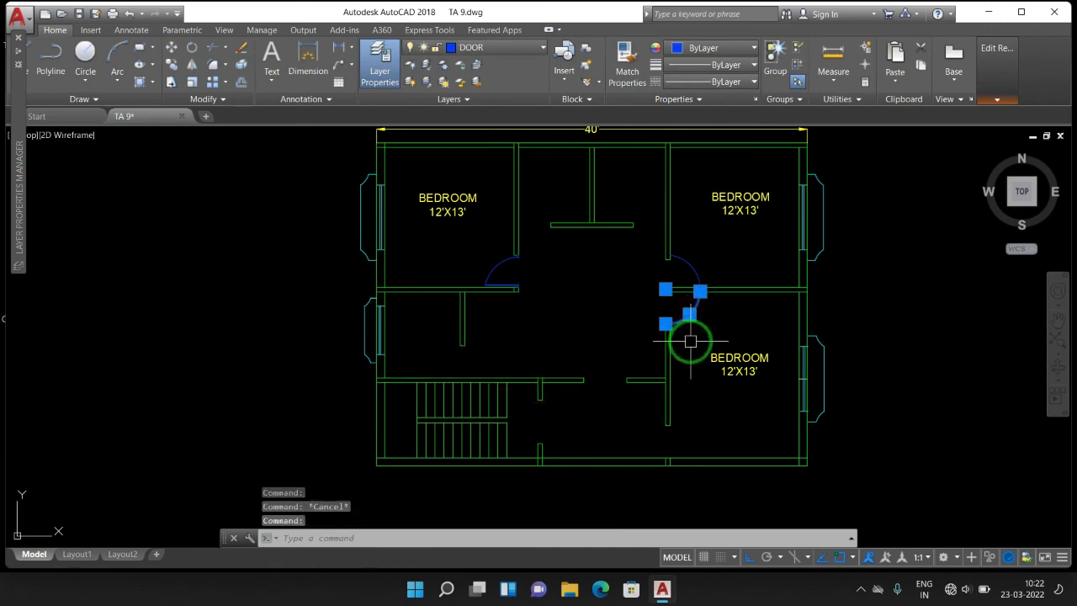
Step: Delete the right bedroom's door
key(Delete)
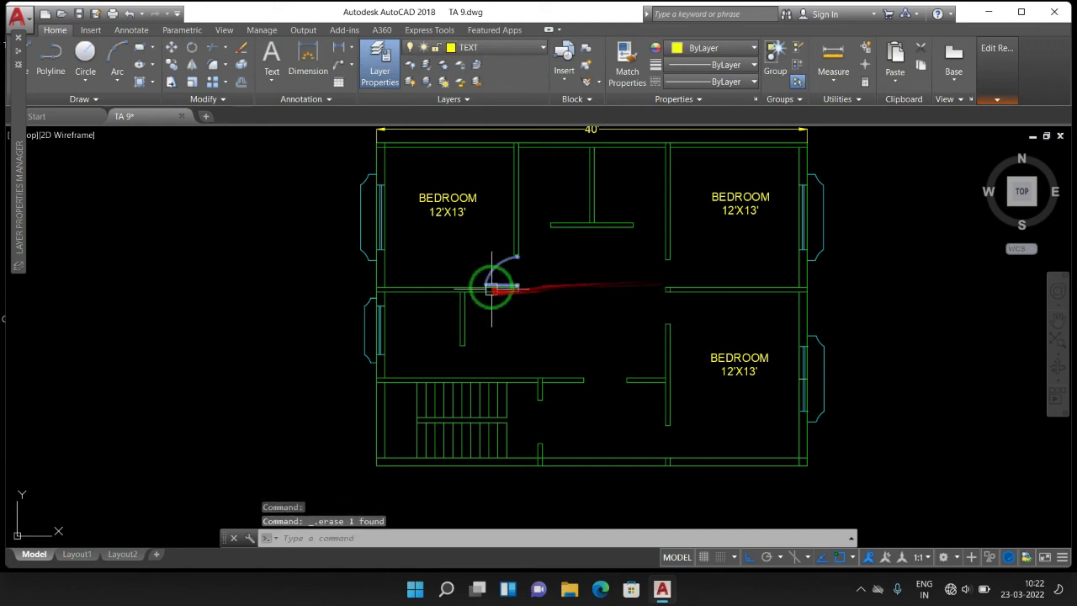
scroll(492, 289, up, 5)
key(Escape)
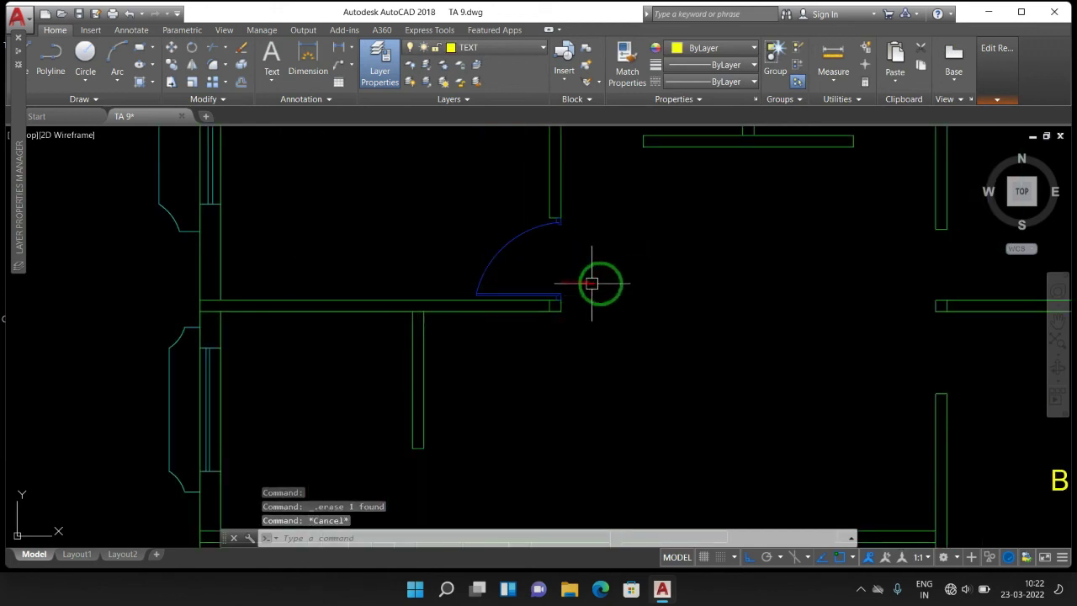
key(Escape)
Step: Mirror the other bedroom door about a line through its hinge, keeping the original
text(MI)
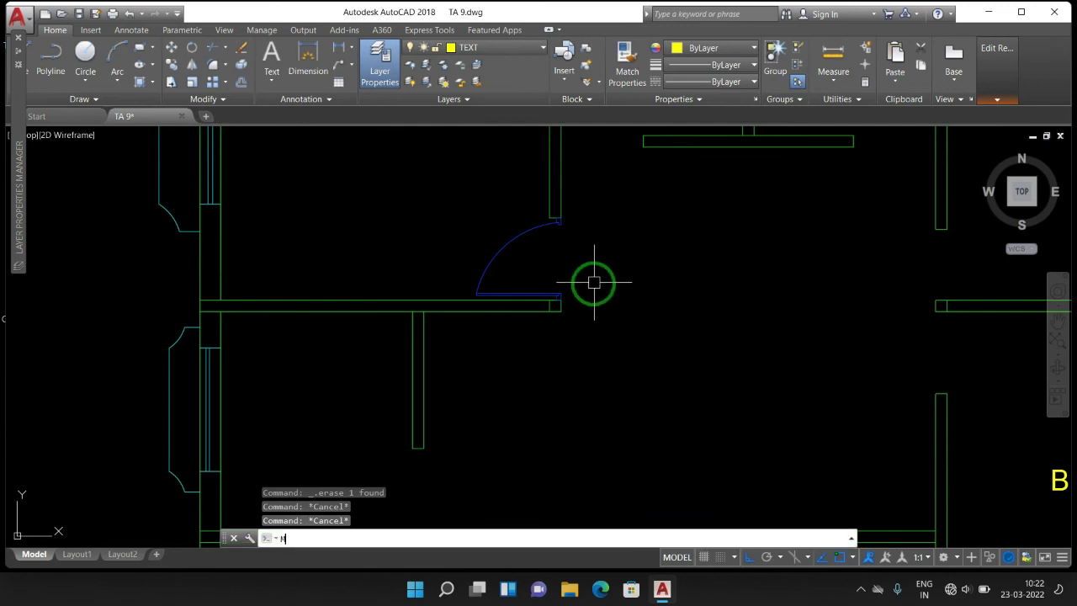
key(Return)
click(596, 282)
click(501, 257)
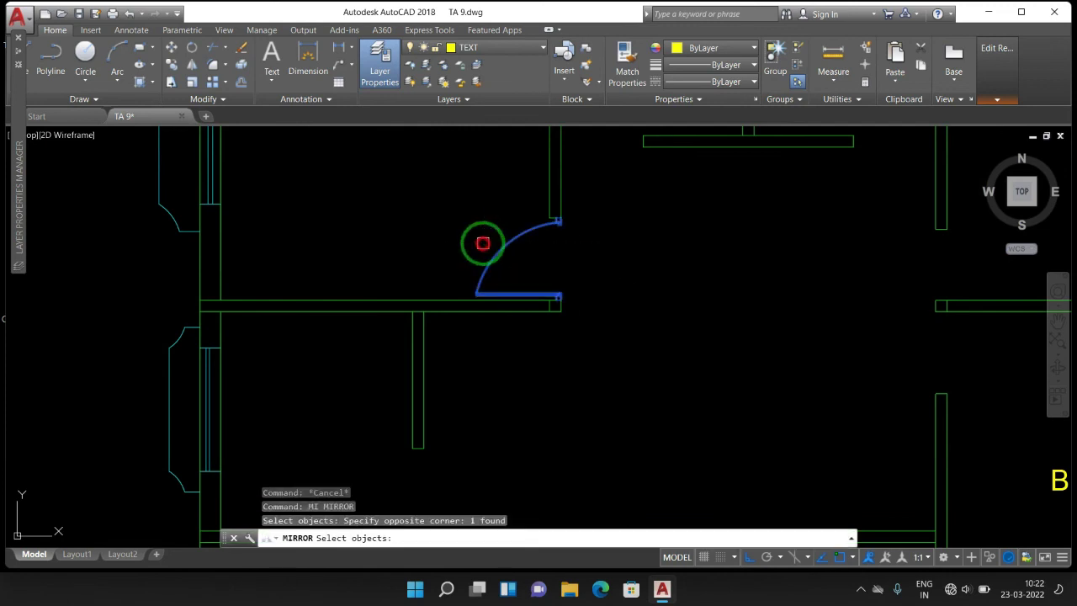
key(Return)
click(562, 221)
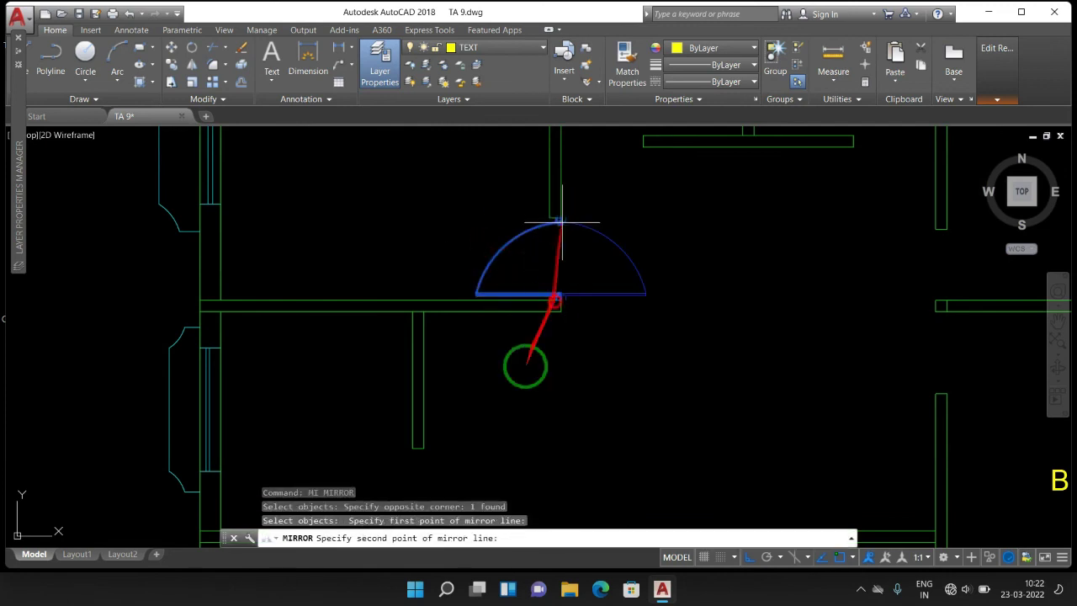
click(514, 440)
key(Return)
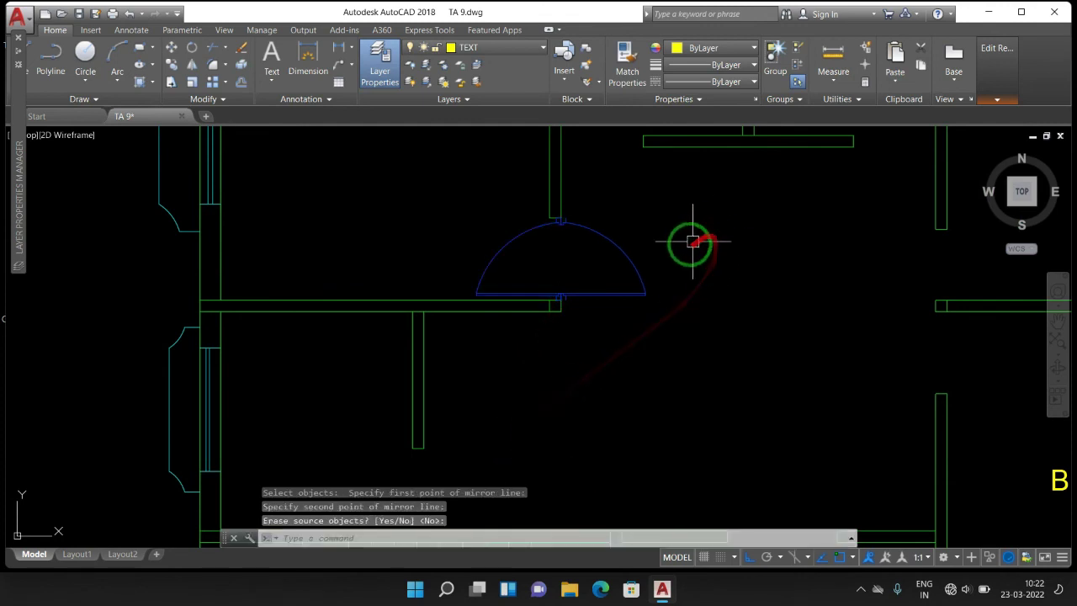
key(Escape)
key(Escape)
key(Escape)
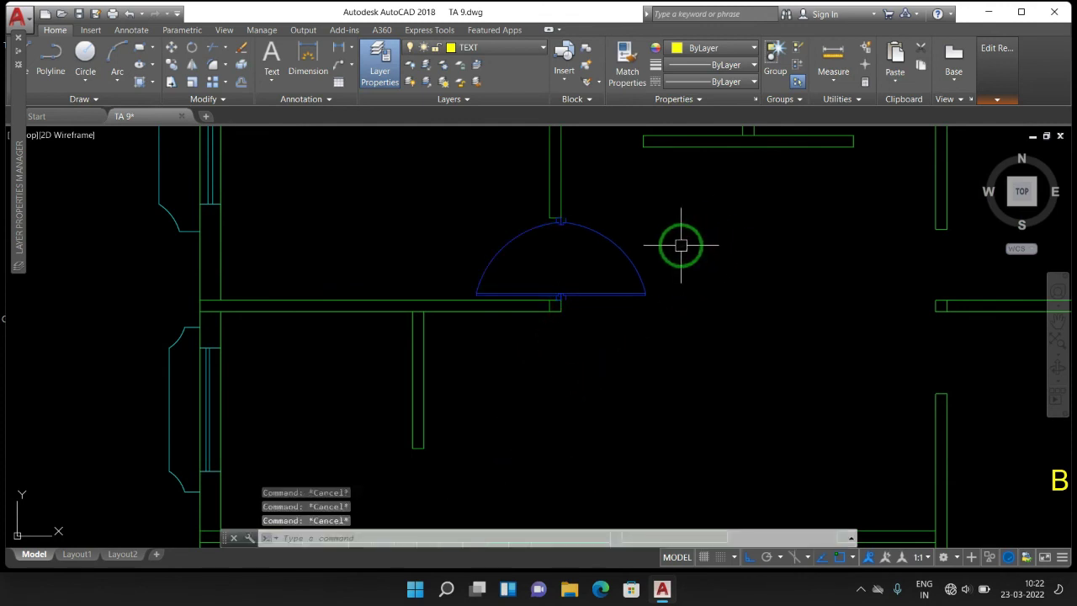
Step: Move the mirrored door copy from its hinge corner into the right bedroom doorway
text(m)
key(Return)
click(669, 306)
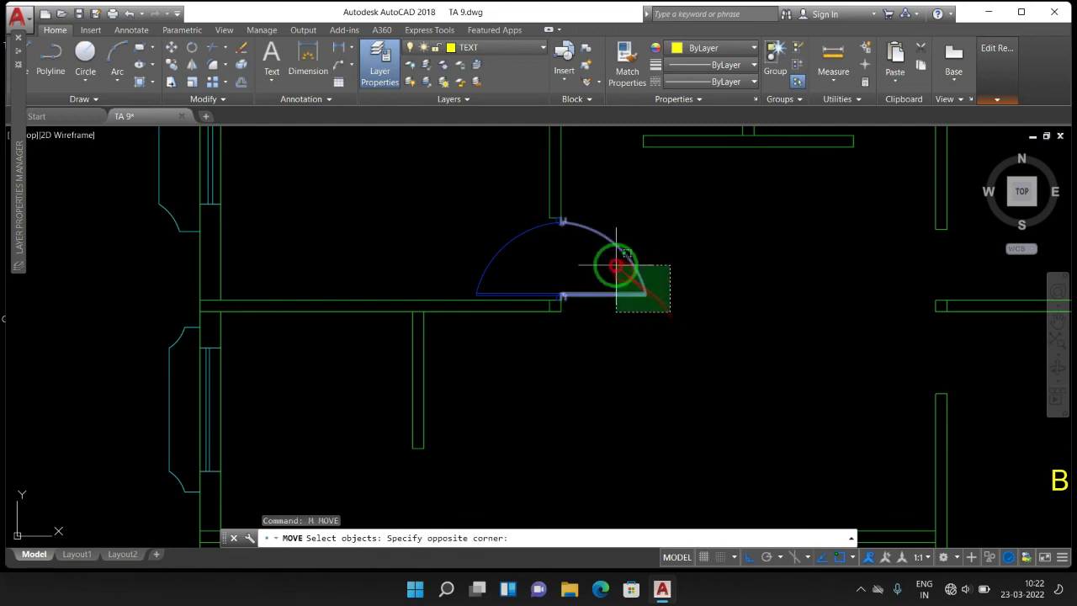
click(583, 300)
key(Return)
scroll(573, 301, up, 5)
scroll(560, 295, up, 5)
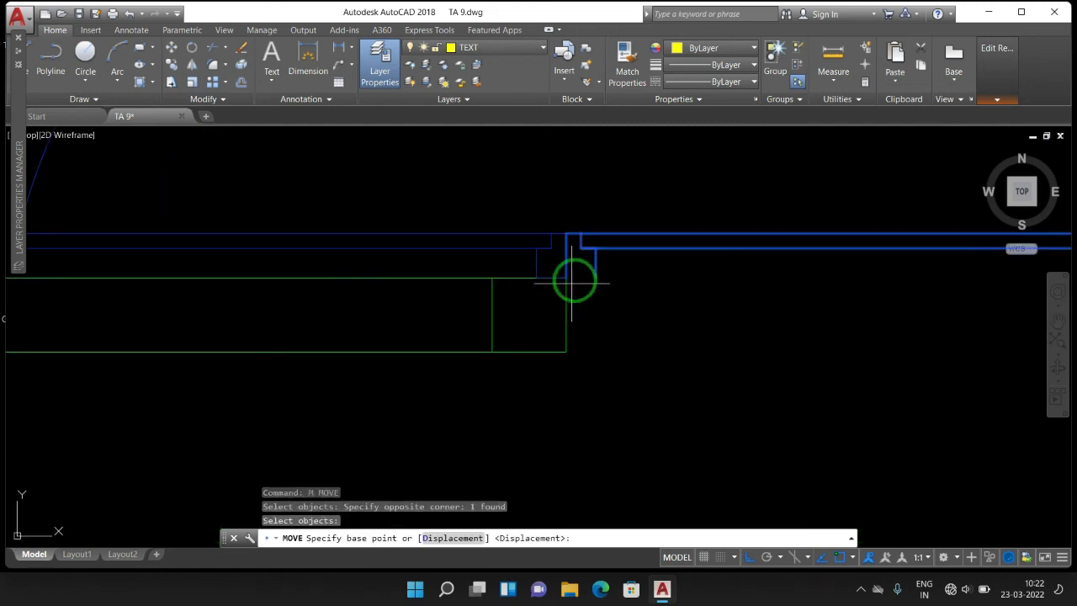
click(596, 277)
scroll(373, 356, down, 3)
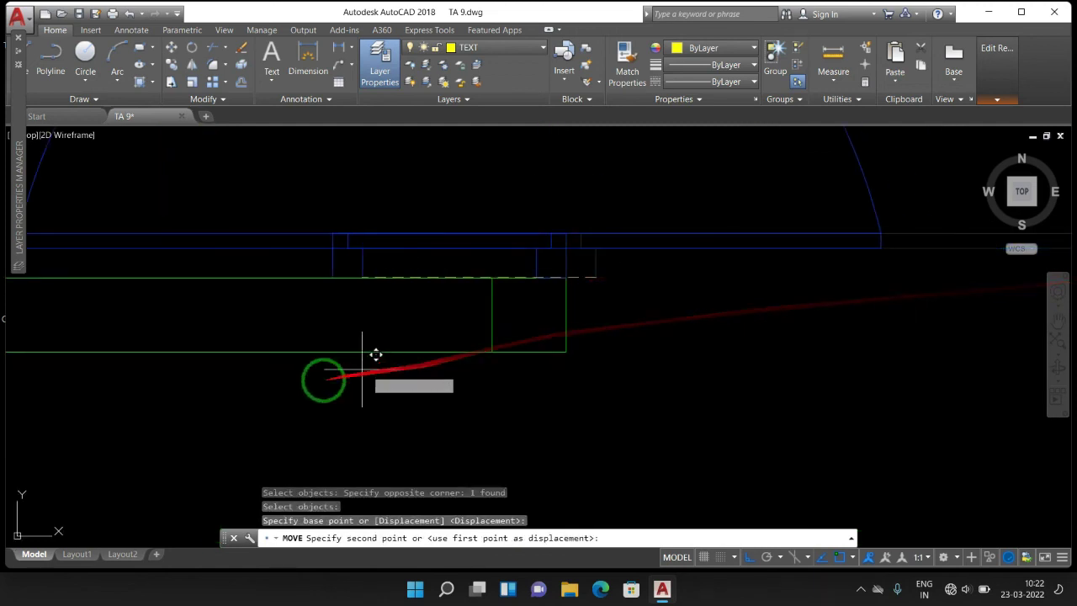
scroll(284, 384, down, 3)
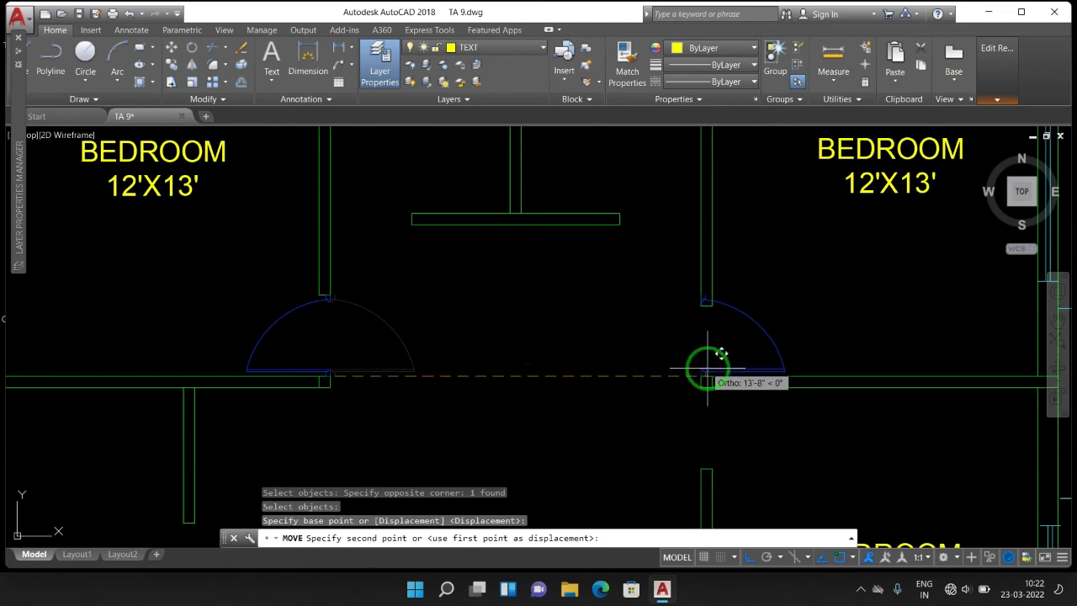
scroll(713, 376, up, 6)
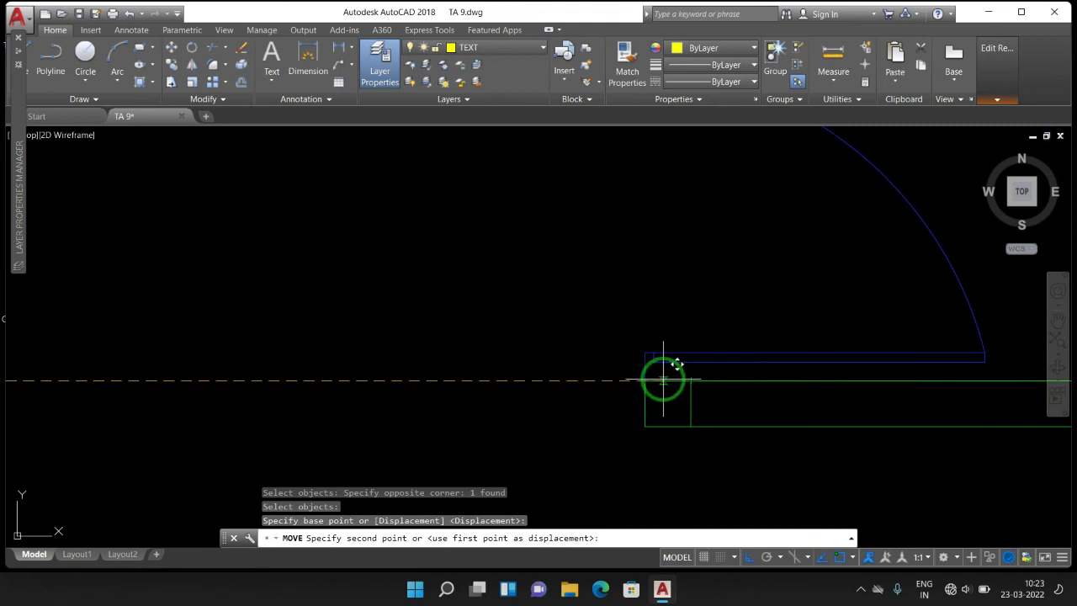
click(664, 381)
scroll(560, 387, down, 5)
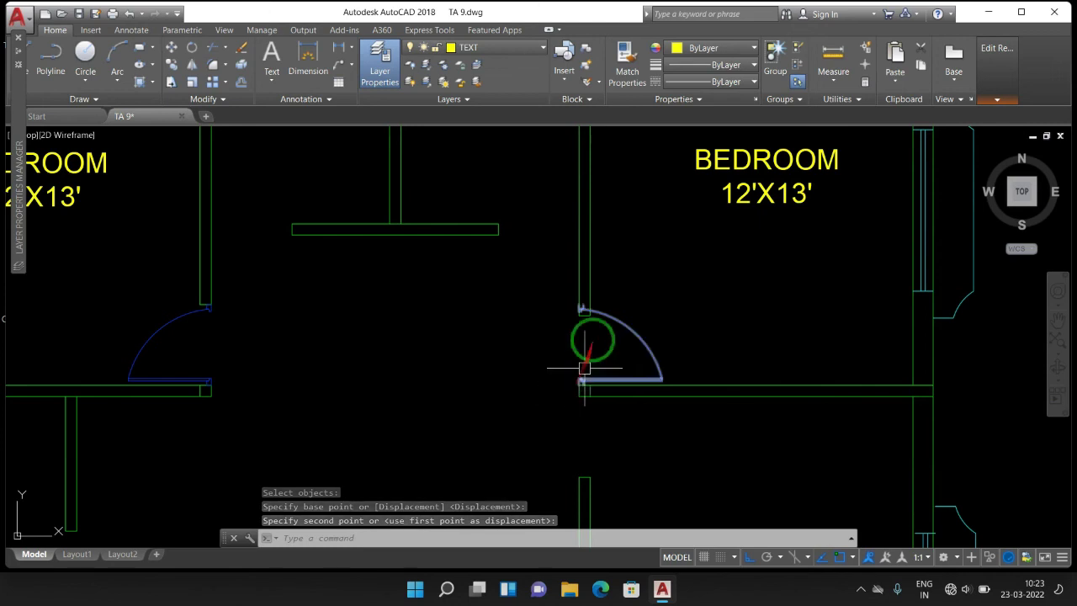
scroll(592, 337, up, 4)
Step: Select and inspect the relocated door and the wall lines around it
click(597, 254)
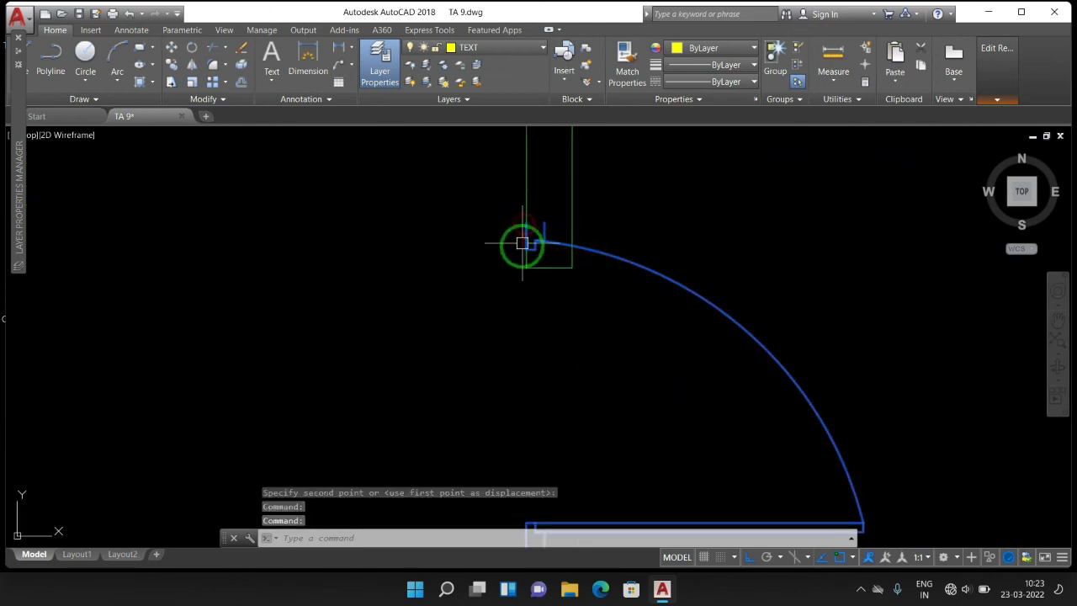
key(Escape)
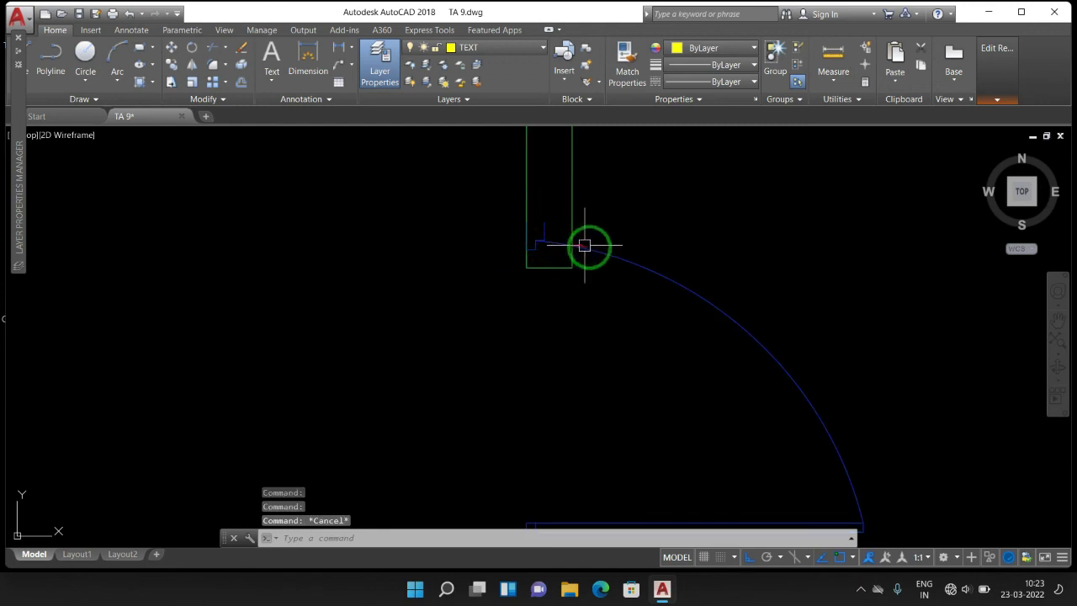
click(584, 246)
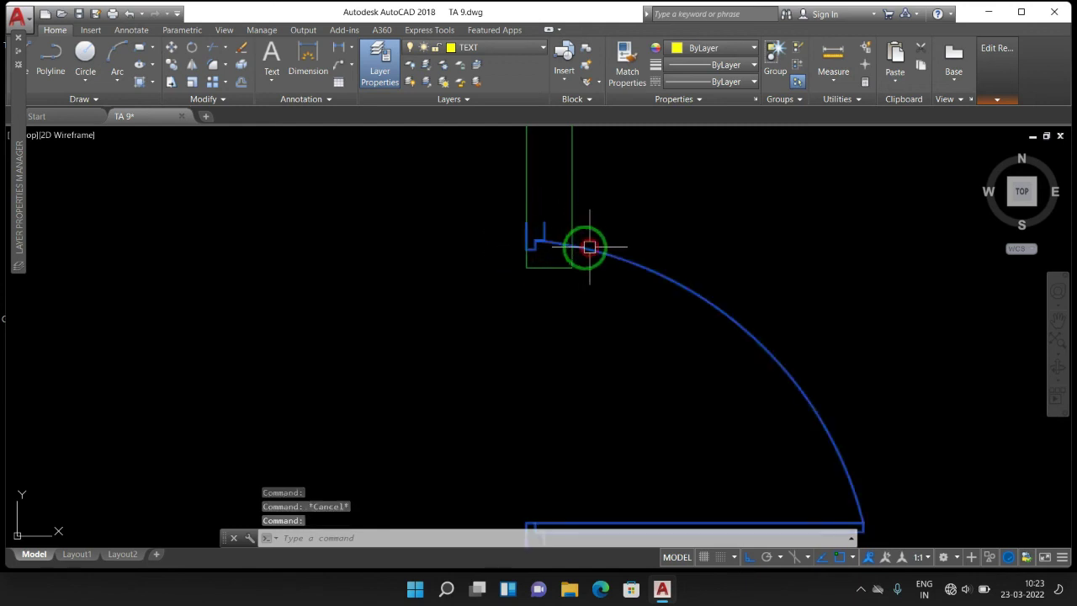
click(526, 228)
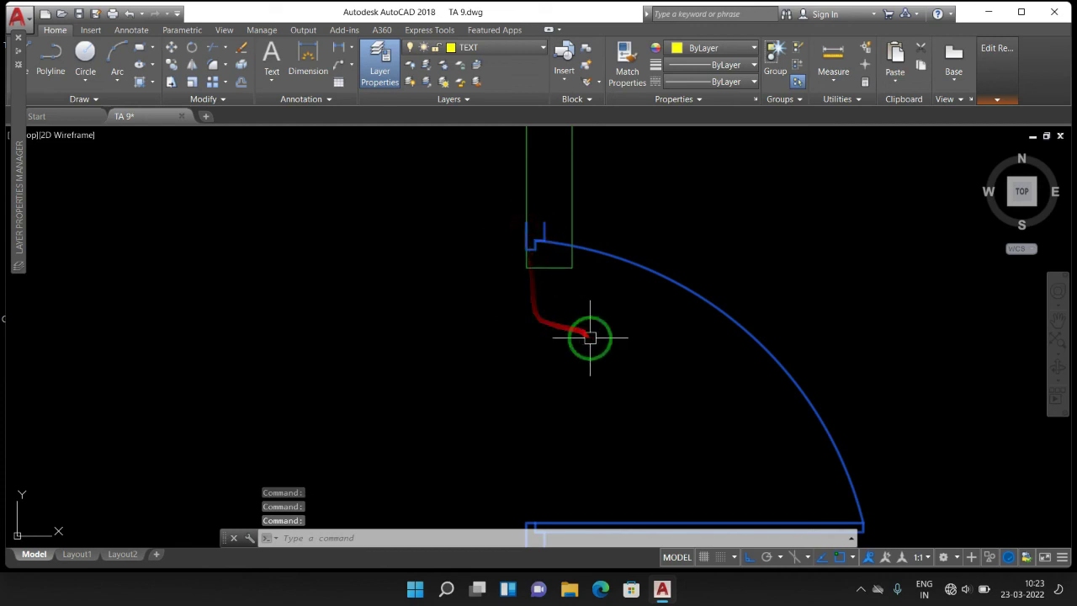
key(Escape)
scroll(563, 279, down, 3)
scroll(560, 382, up, 3)
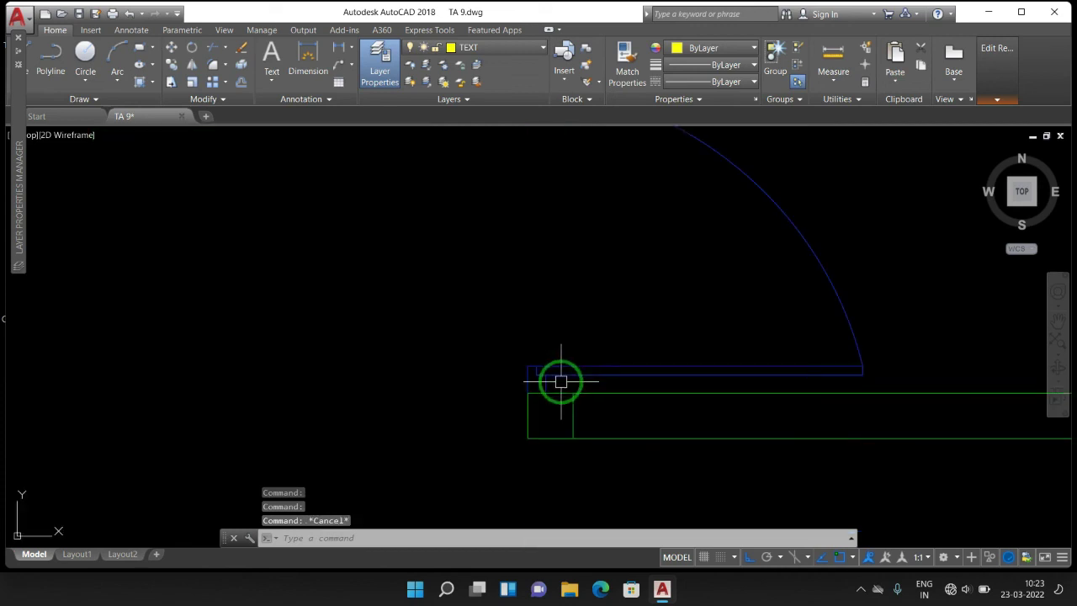
scroll(569, 388, down, 3)
scroll(561, 284, up, 4)
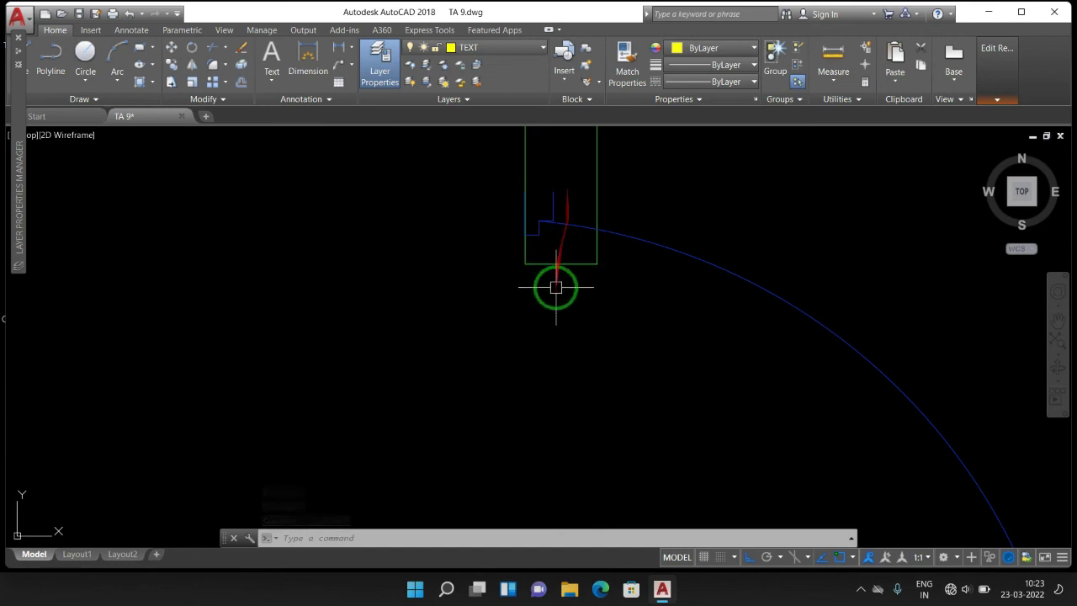
key(Escape)
key(Escape)
Step: Move the green wall line up so it meets the door jamb
text(m)
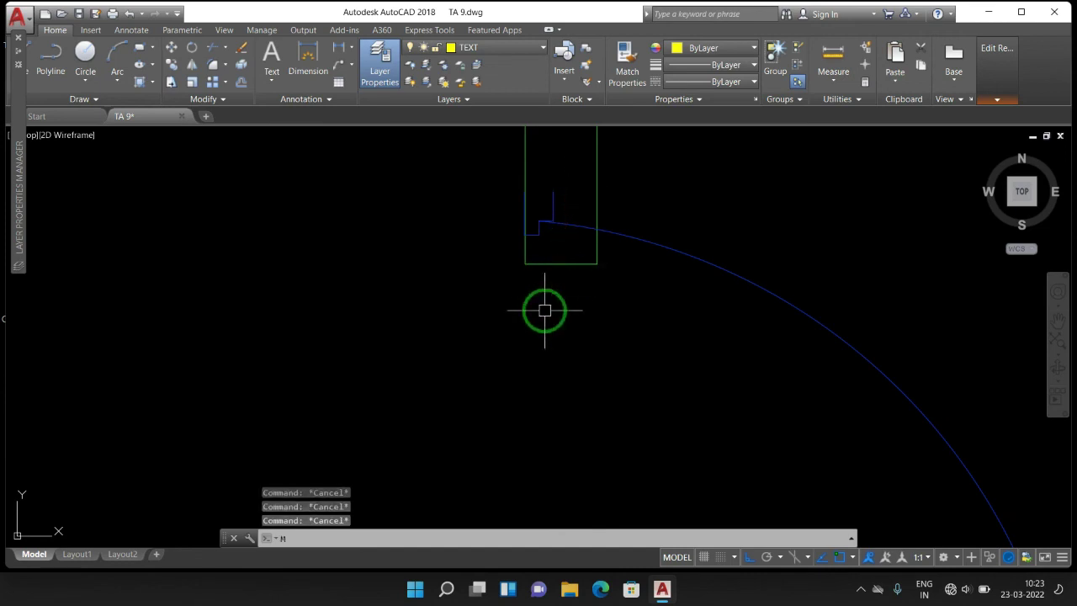
text(m)
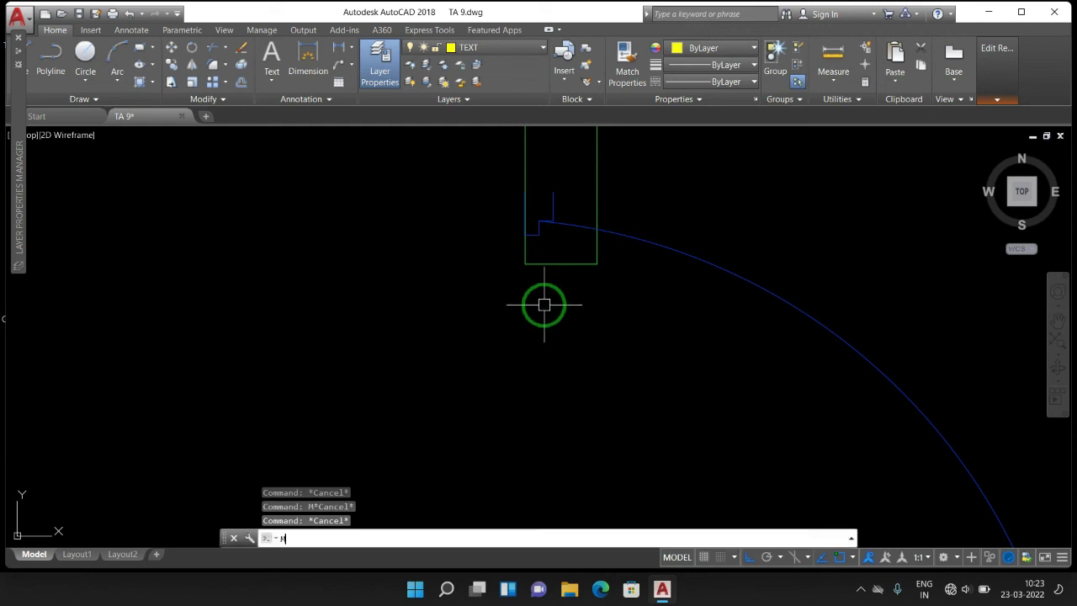
key(Return)
click(560, 263)
key(Return)
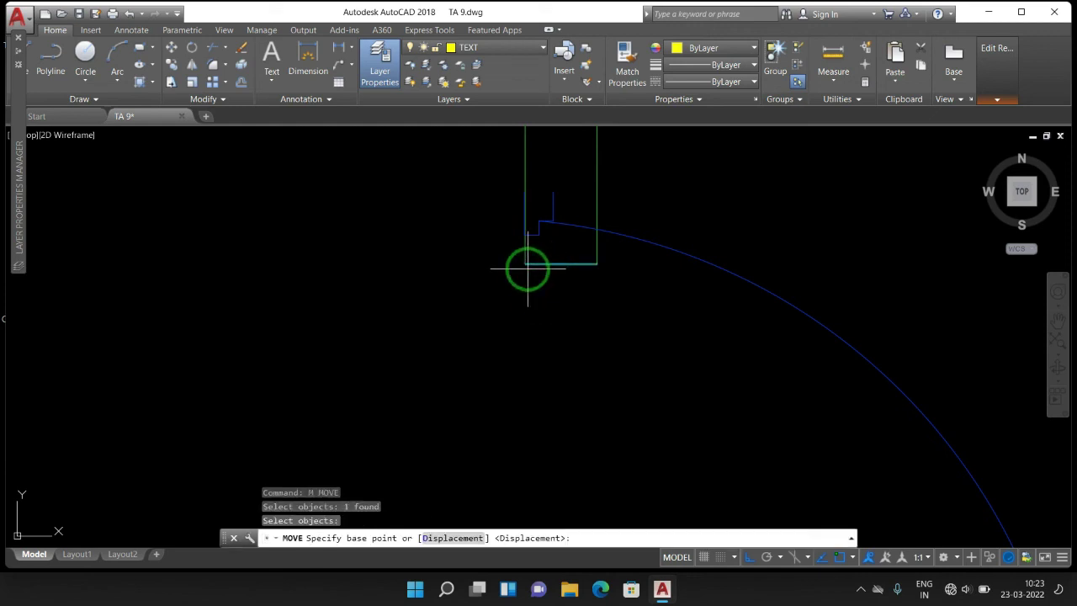
click(525, 265)
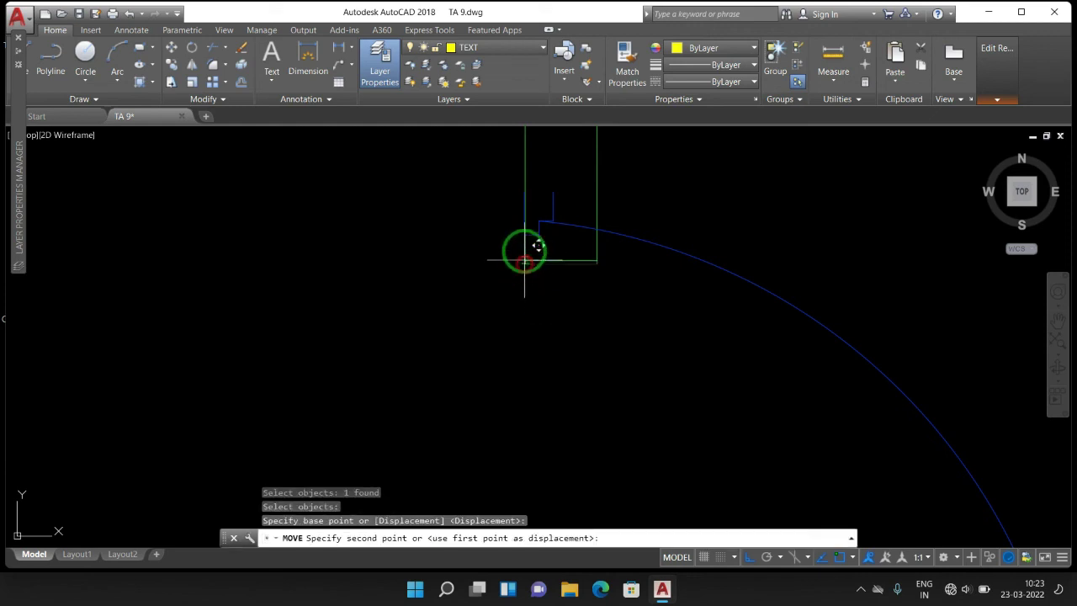
click(525, 193)
key(Escape)
key(Escape)
key(Escape)
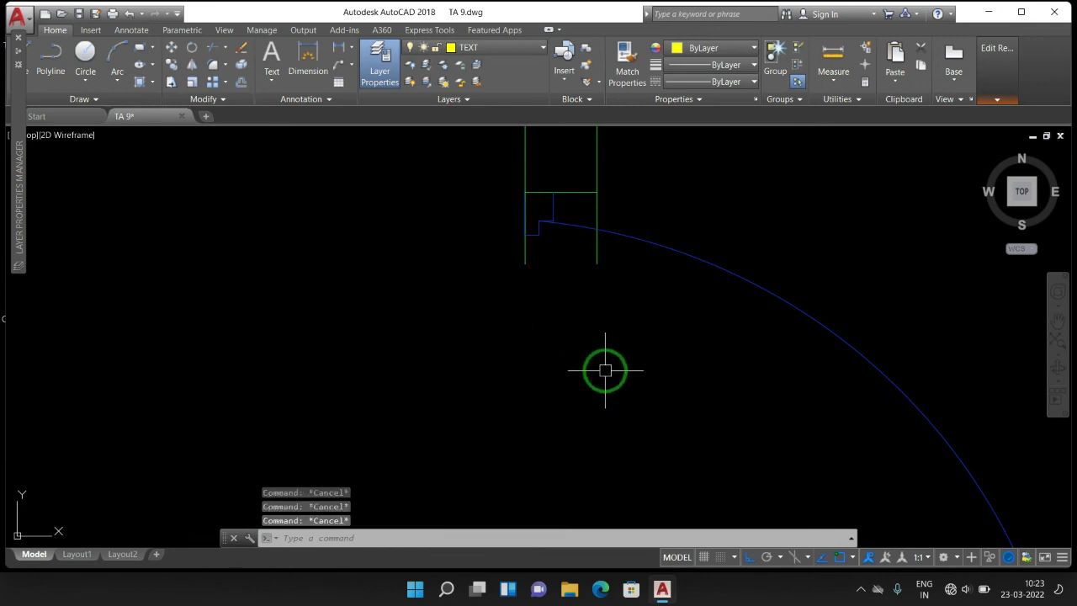
Step: Trim the wall line and the leftover stub back at the door arc
text(T)
key(Return)
key(Return)
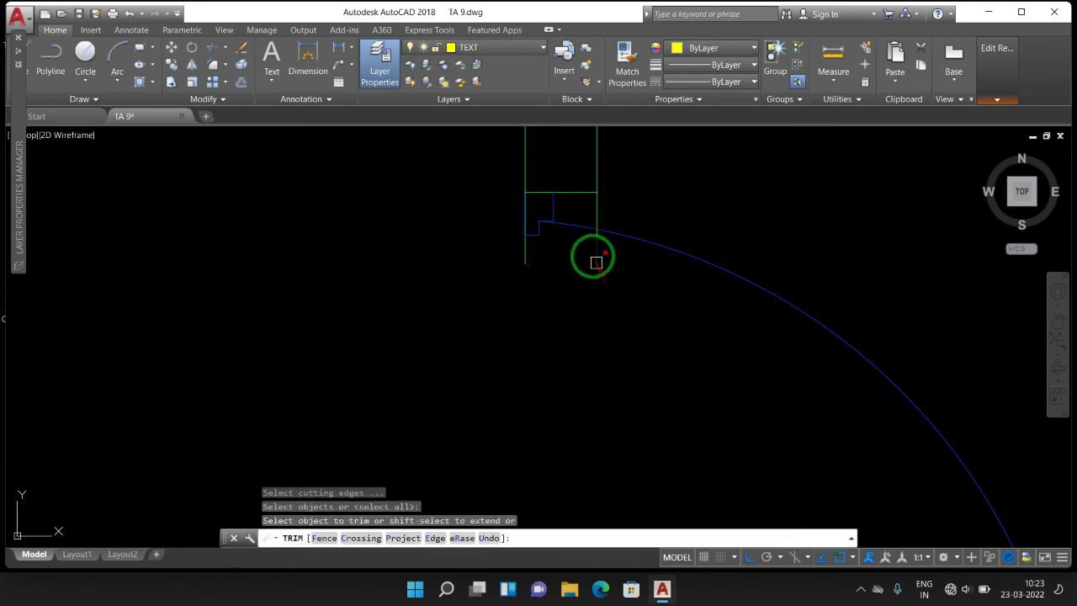
click(597, 255)
click(525, 251)
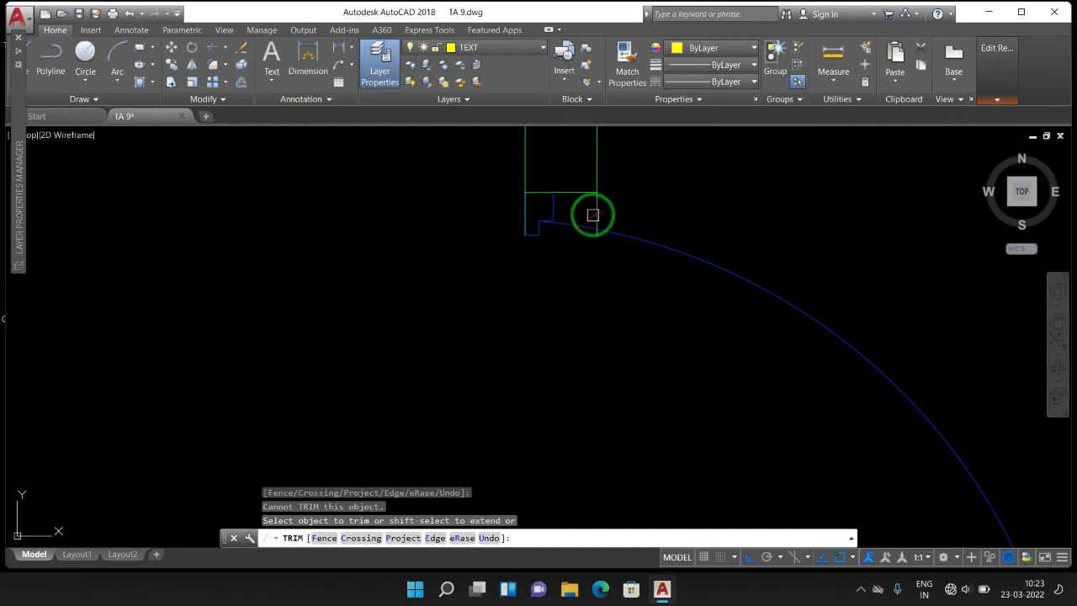
key(Escape)
click(596, 219)
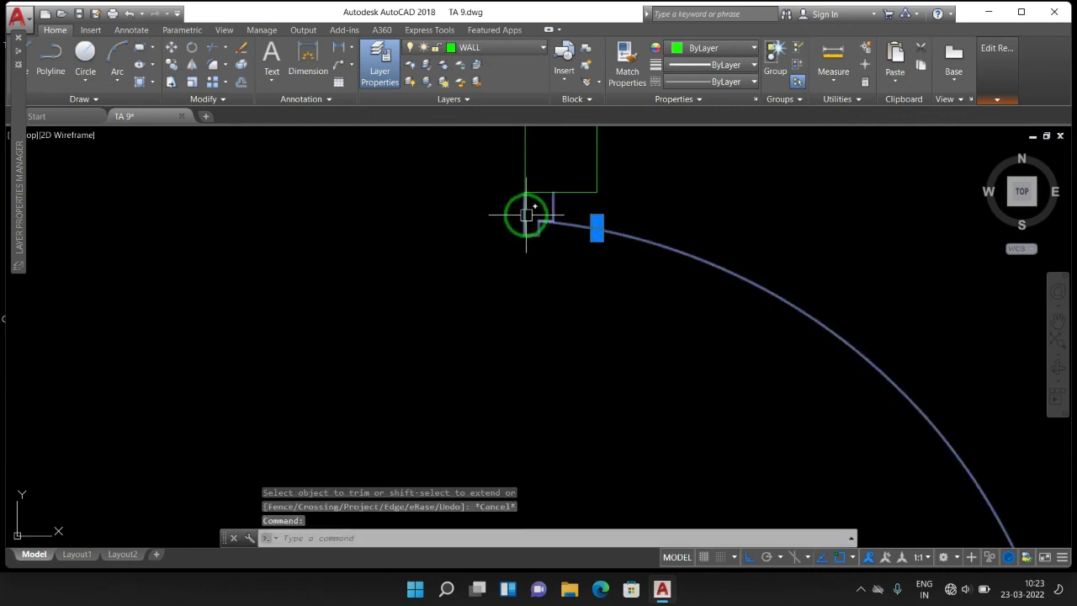
key(Escape)
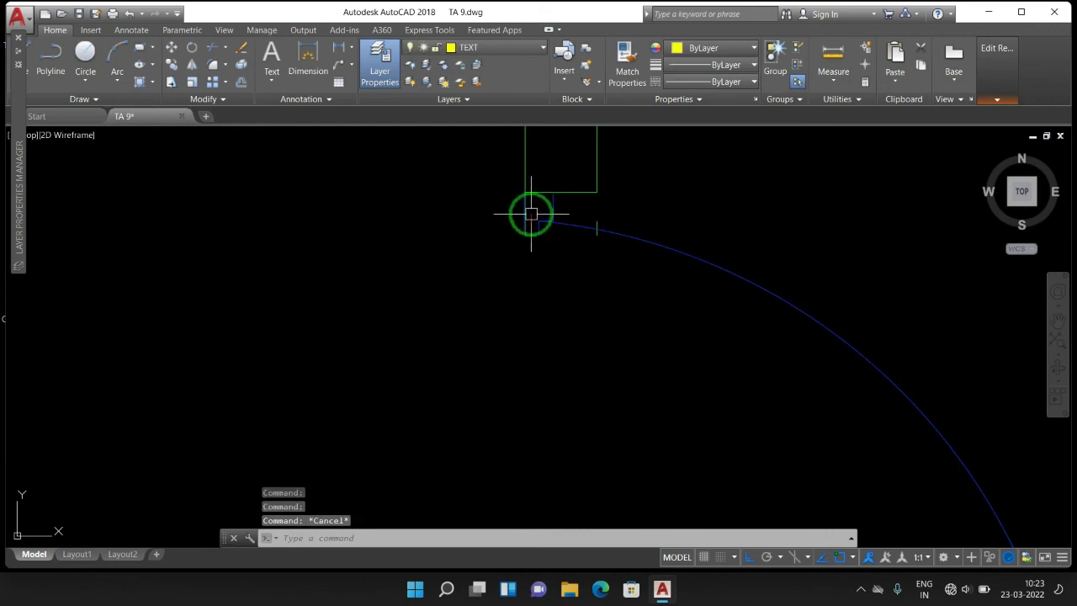
key(Escape)
Step: Delete the short wall stub beside the door
scroll(589, 210, up, 2)
click(574, 194)
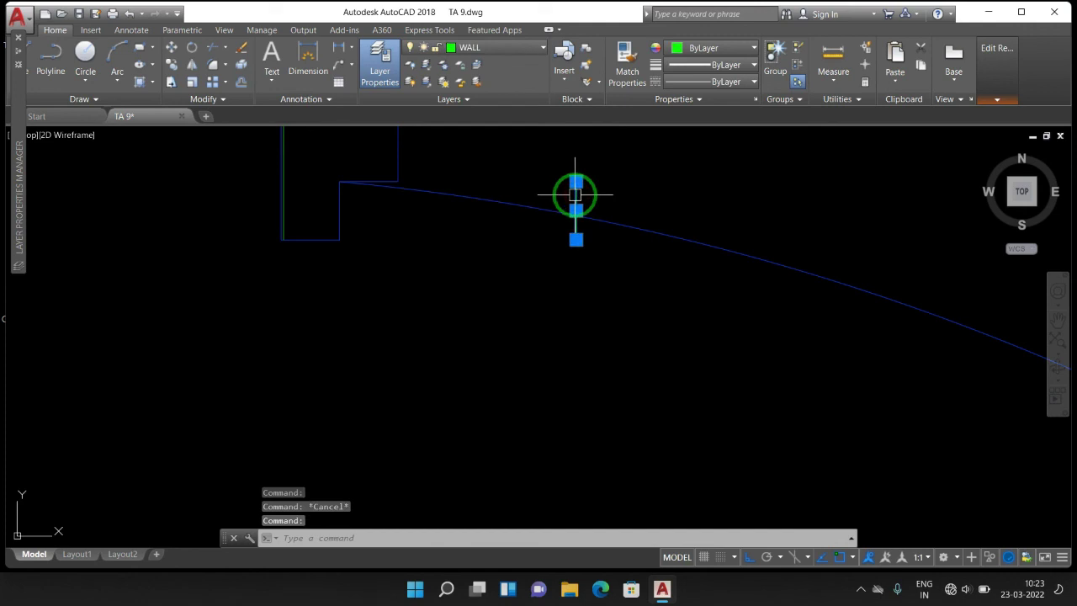
key(Delete)
middle_drag(409, 294, 493, 436)
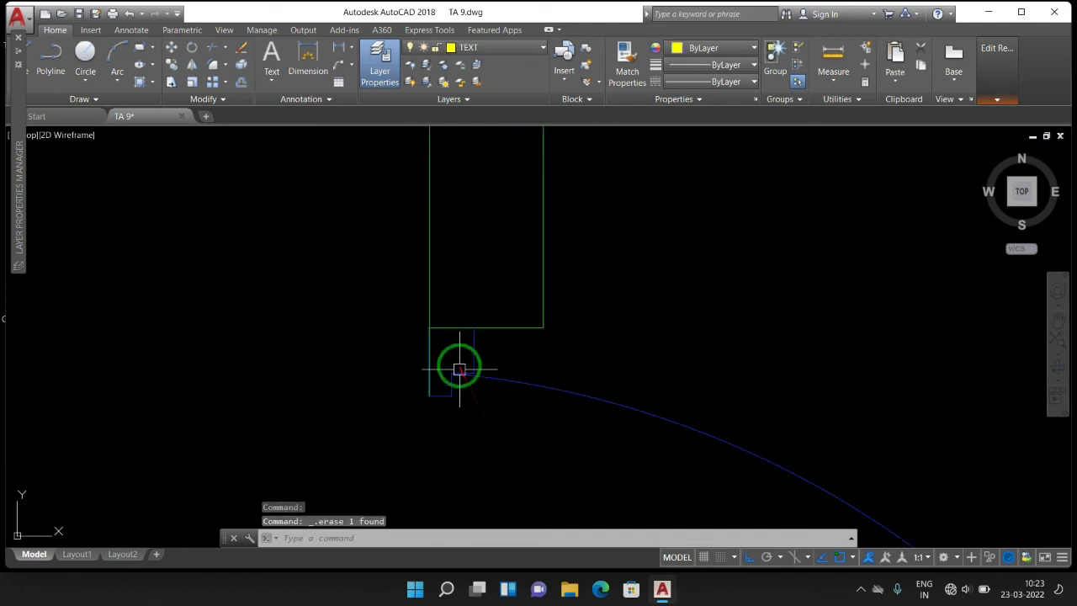
scroll(379, 290, up, 5)
Step: Trim away the wall line below the door corner and zoom out to the plan
key(Escape)
key(Escape)
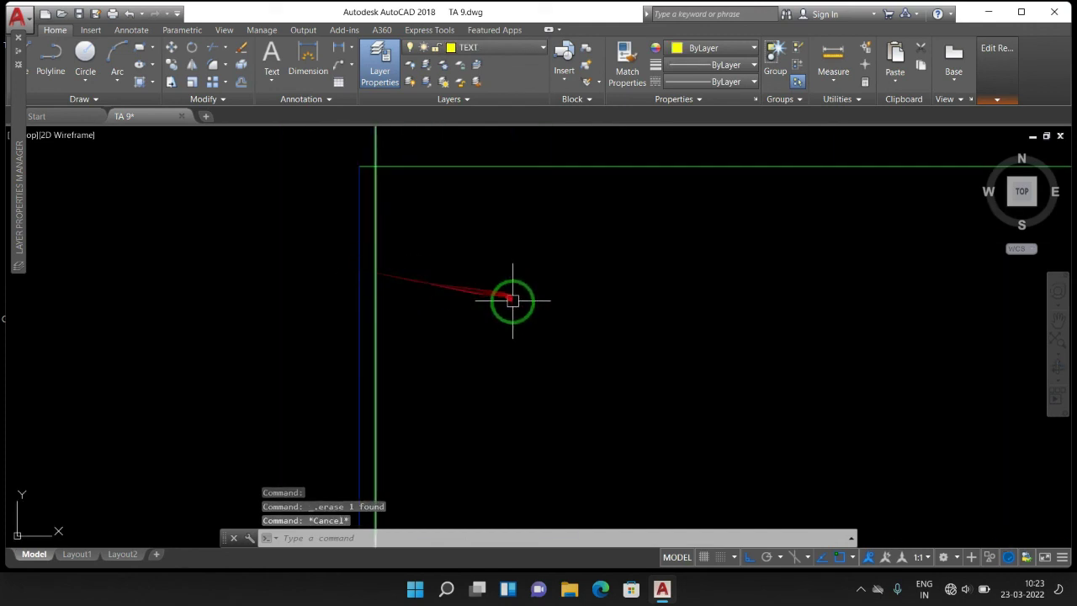
text(Tr)
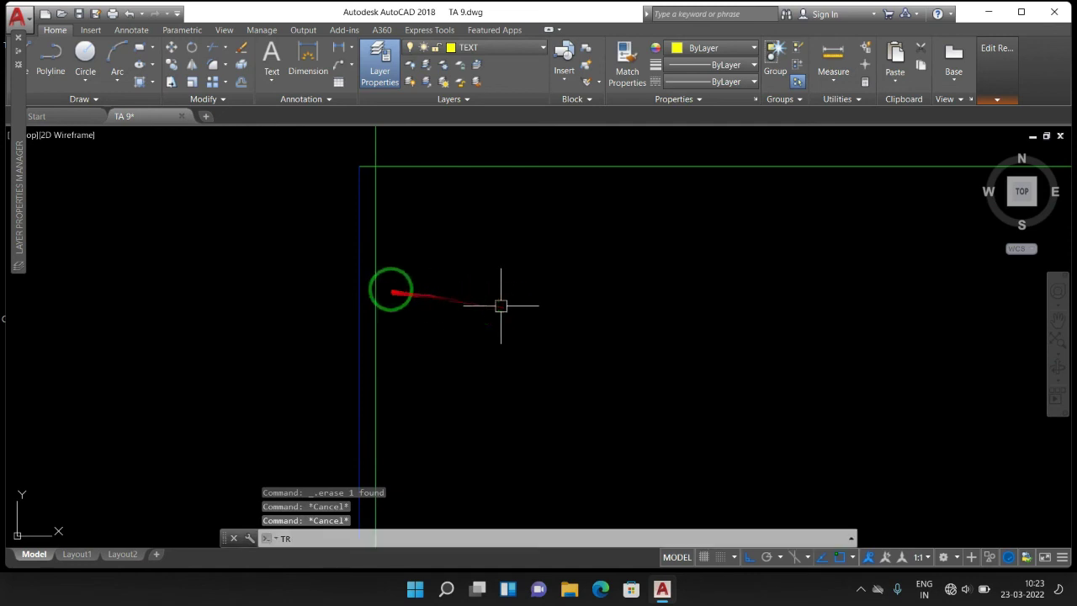
key(Return)
key(Return)
click(376, 268)
key(Escape)
scroll(486, 288, down, 2)
scroll(488, 290, down, 3)
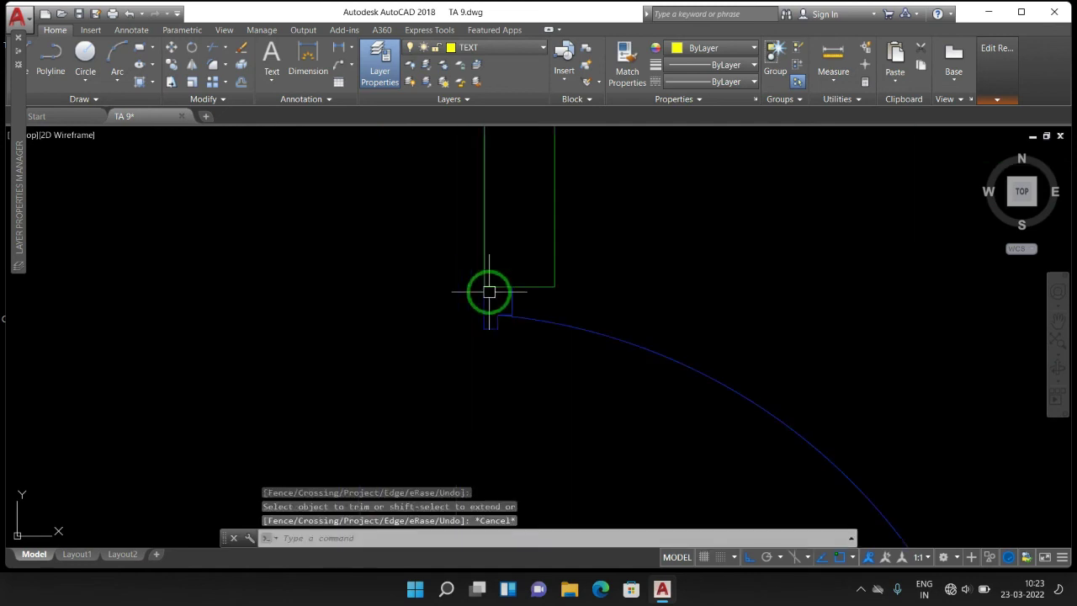
scroll(484, 336, down, 3)
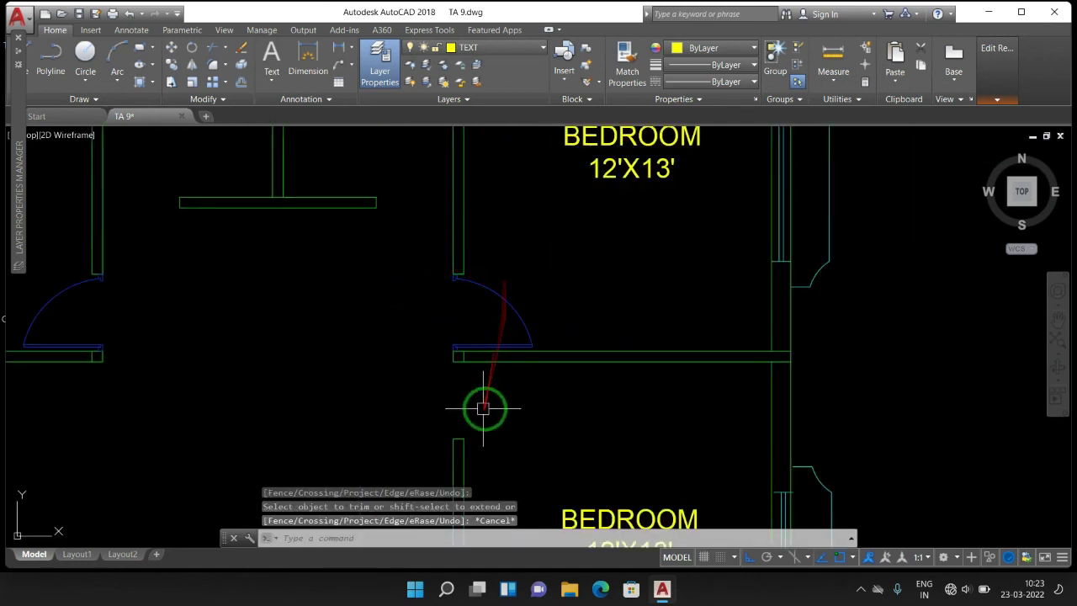
scroll(621, 368, down, 2)
scroll(576, 426, down, 1)
Step: Save the reference edits from the Edit Reference panel and confirm with OK
scroll(569, 452, up, 2)
scroll(712, 360, down, 2)
scroll(715, 357, down, 2)
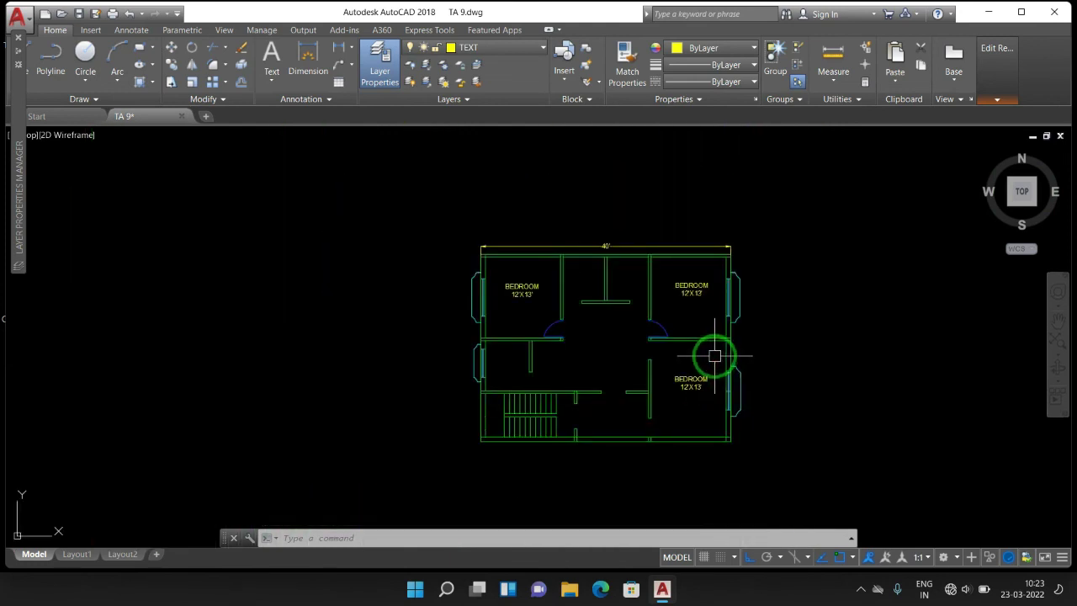
scroll(715, 356, down, 2)
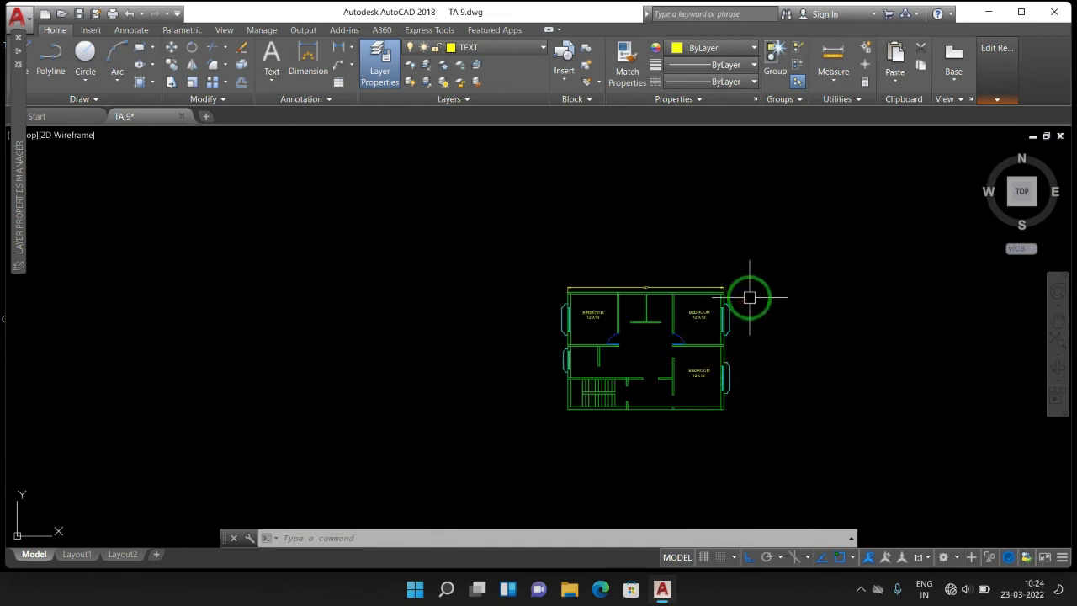
click(1002, 69)
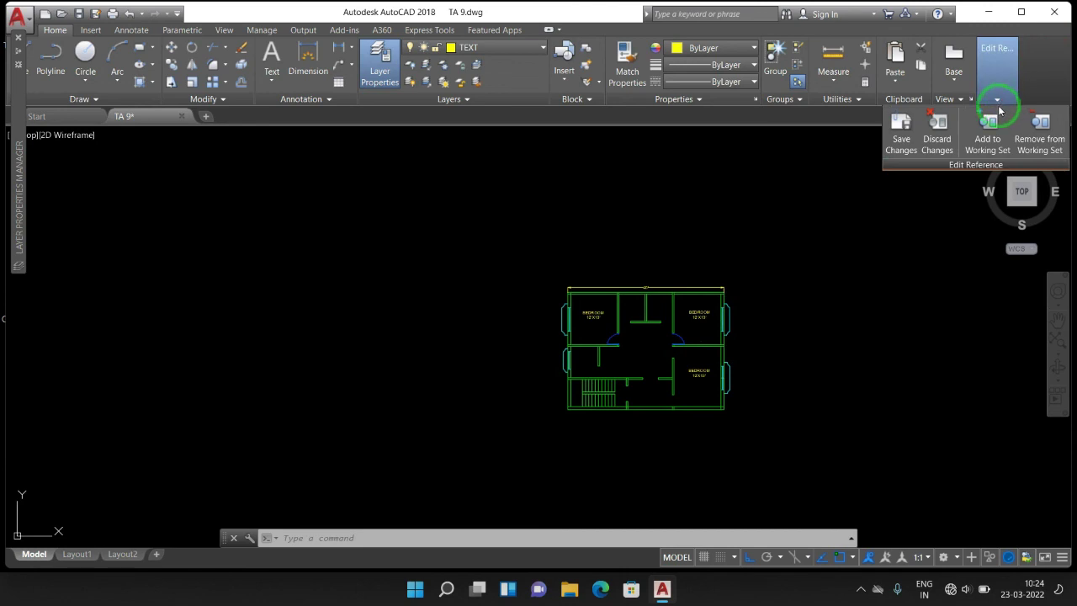
click(903, 142)
click(902, 141)
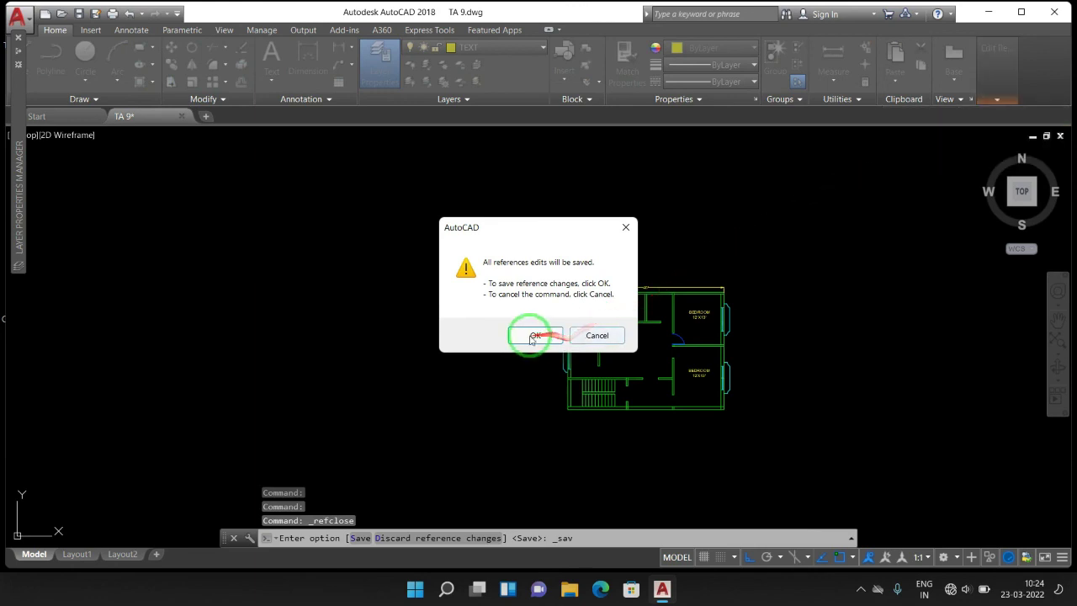
click(536, 335)
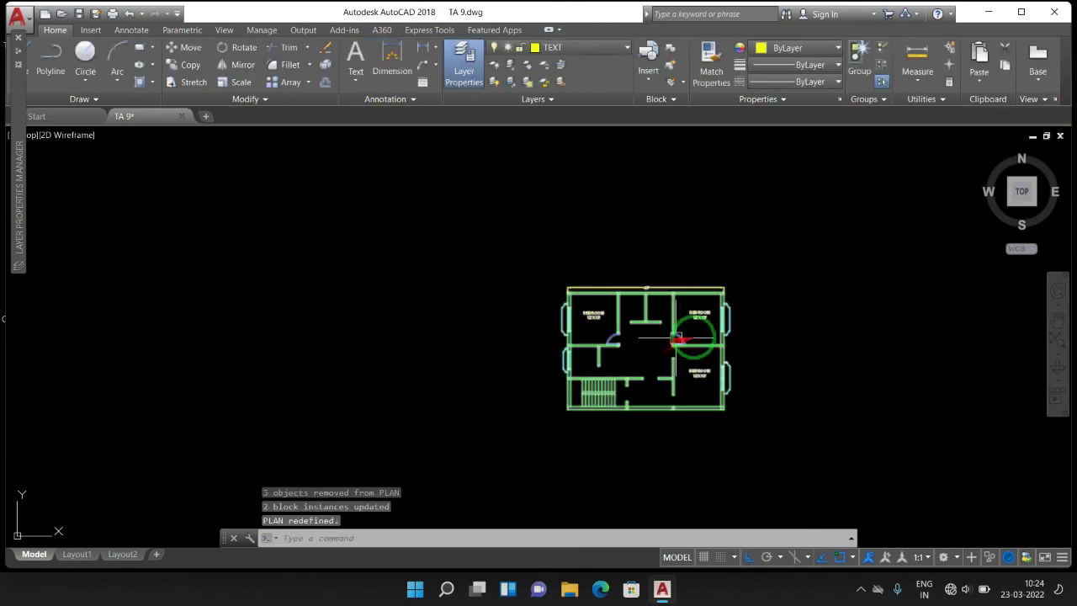
scroll(695, 345, up, 2)
scroll(682, 330, up, 2)
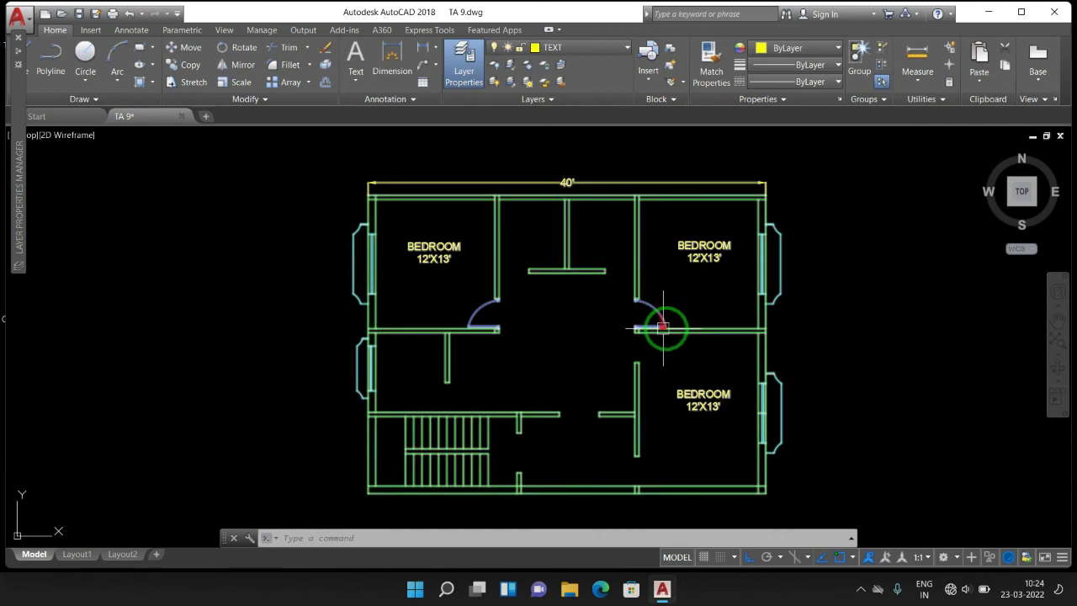
mouse_move(666, 328)
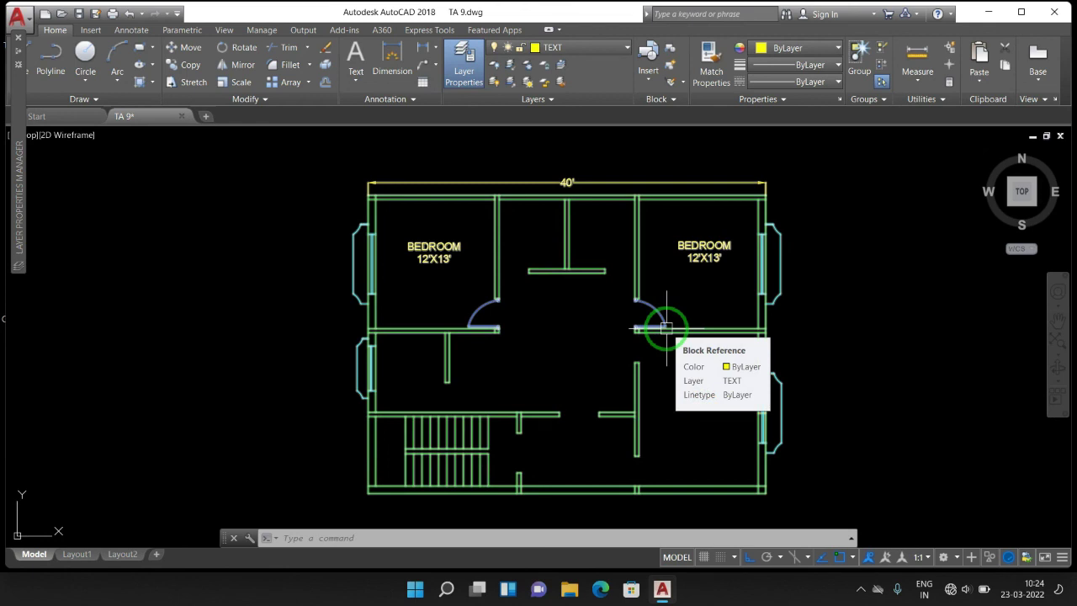
scroll(758, 354, down, 5)
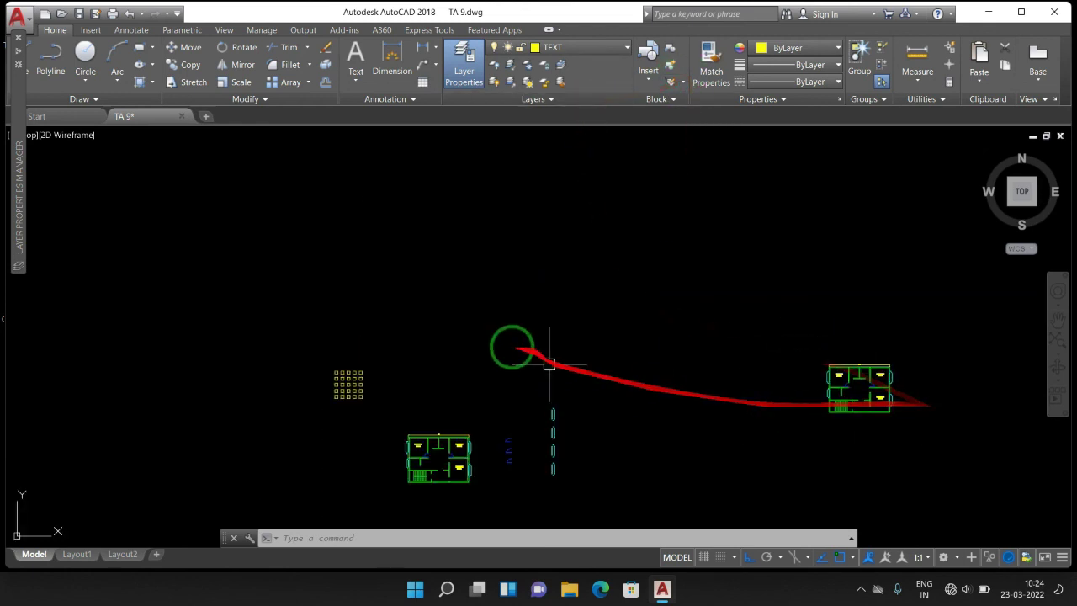
scroll(319, 408, up, 5)
scroll(471, 272, up, 5)
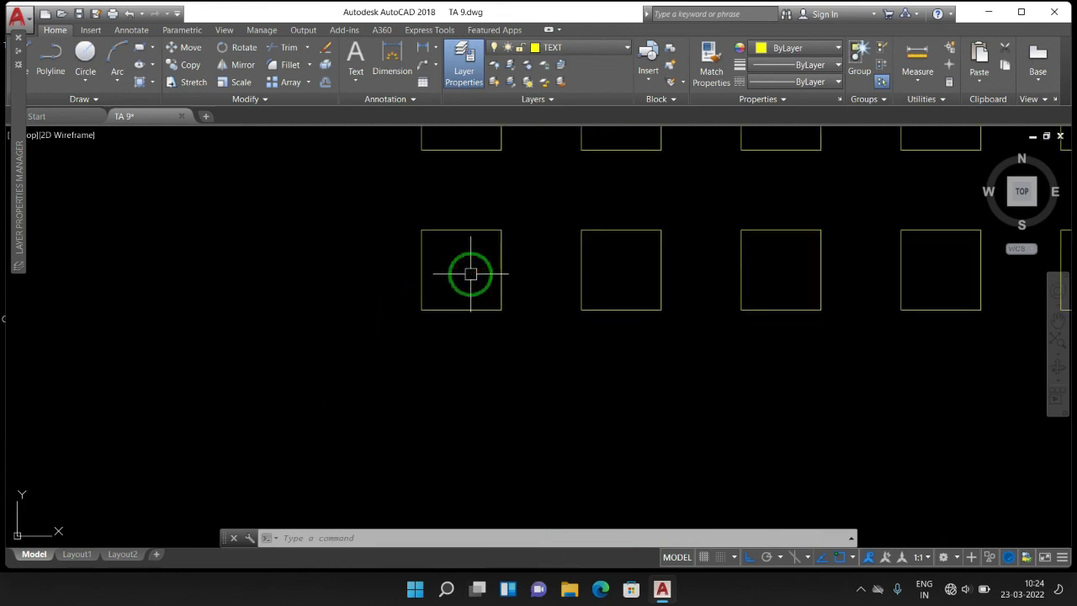
key(Escape)
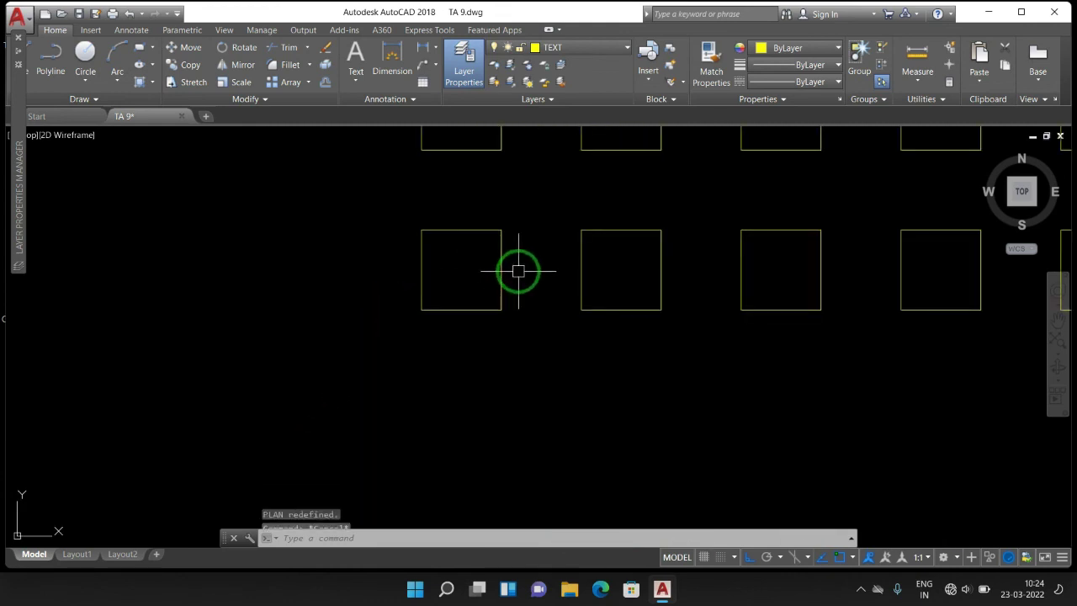
key(Escape)
key(Escape)
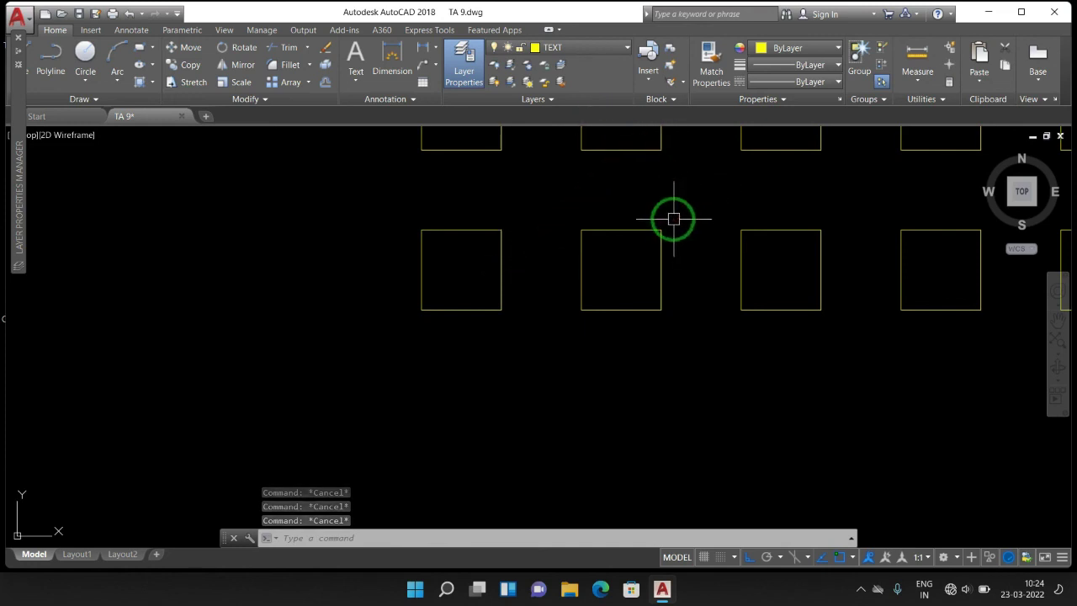
Step: Run REFEDIT on one of the square blocks and confirm block B
text(REF)
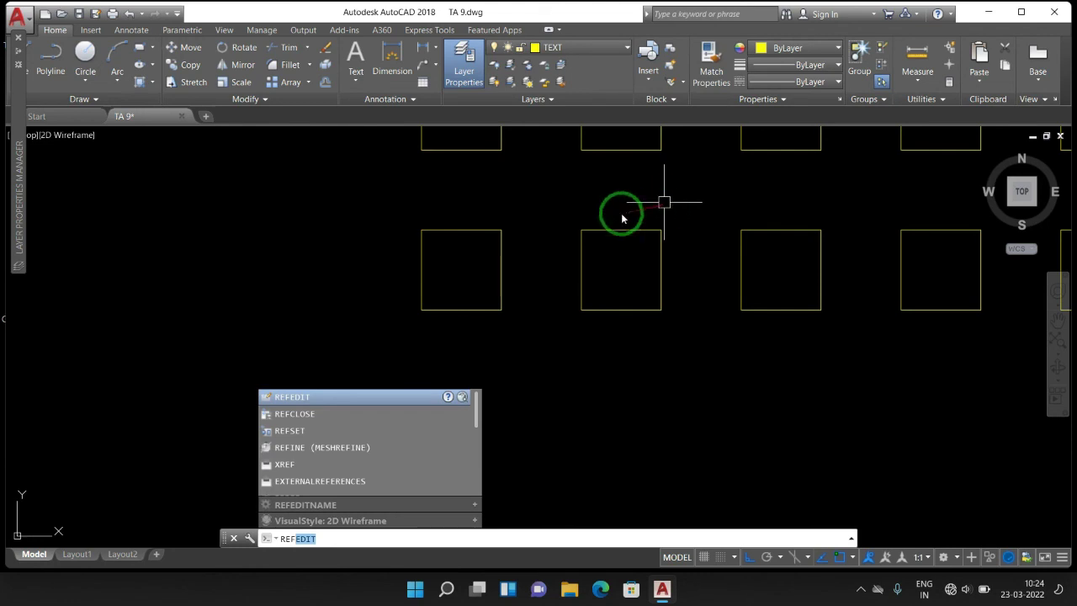
click(361, 399)
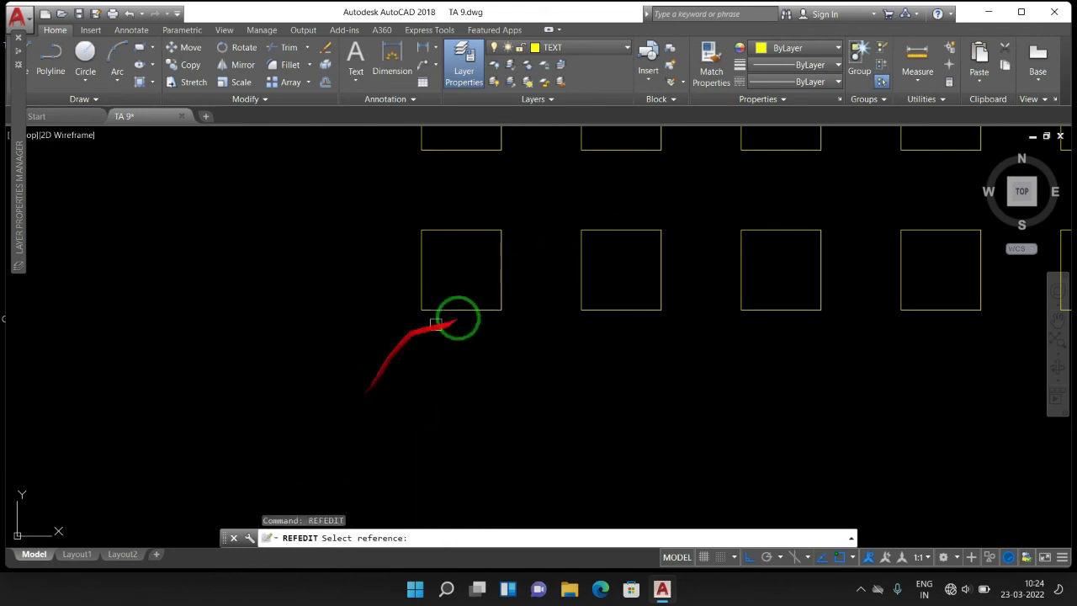
click(493, 306)
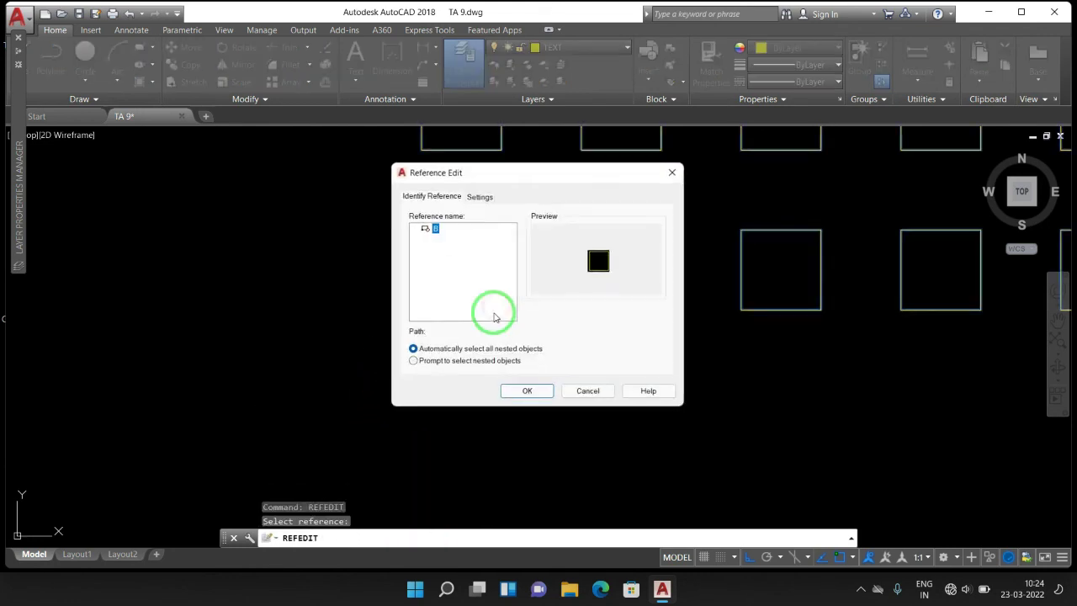
click(536, 395)
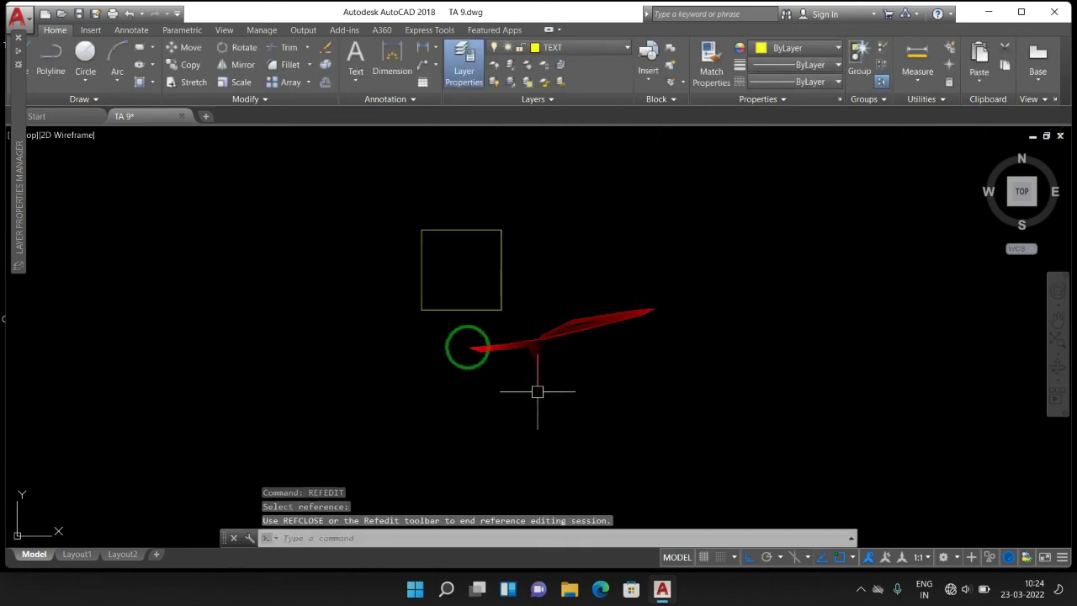
scroll(462, 353, down, 2)
scroll(476, 318, down, 3)
scroll(475, 316, up, 5)
Step: Draw a circle centred on the square's lower-left corner
text(c)
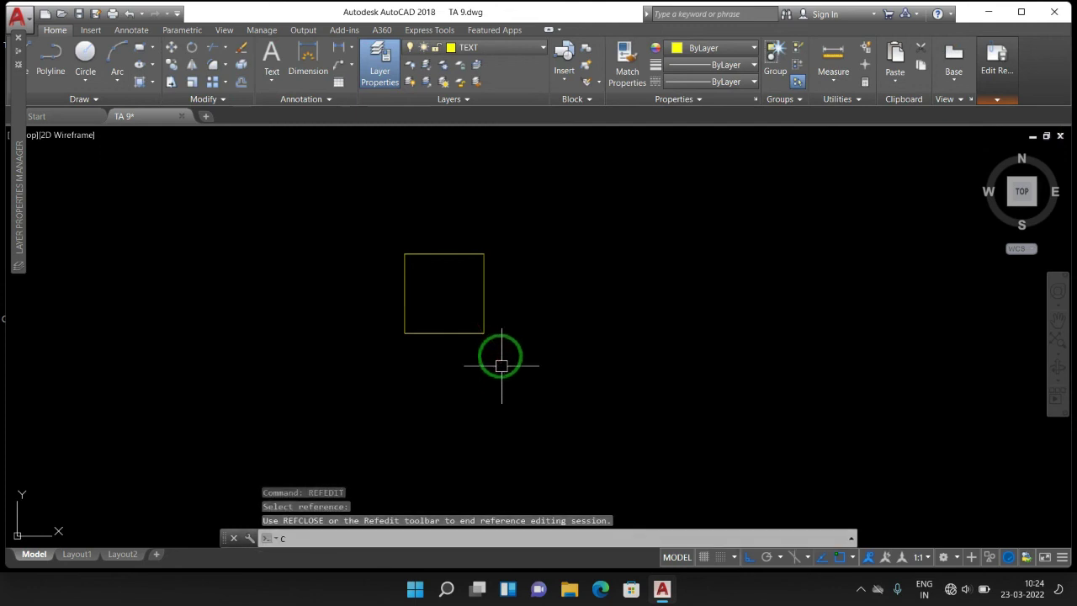
key(Return)
click(404, 332)
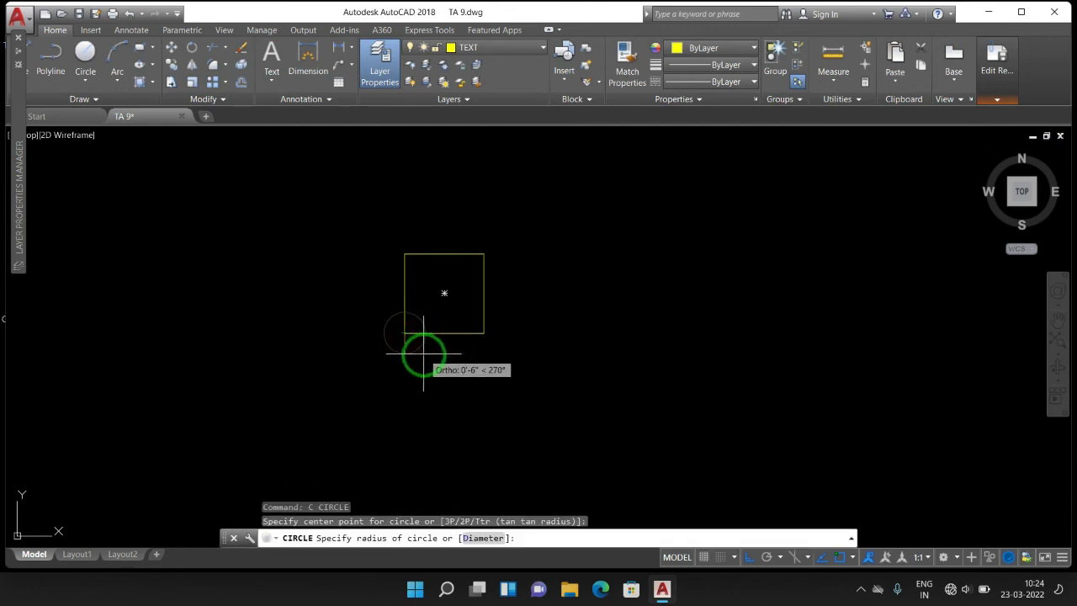
click(418, 352)
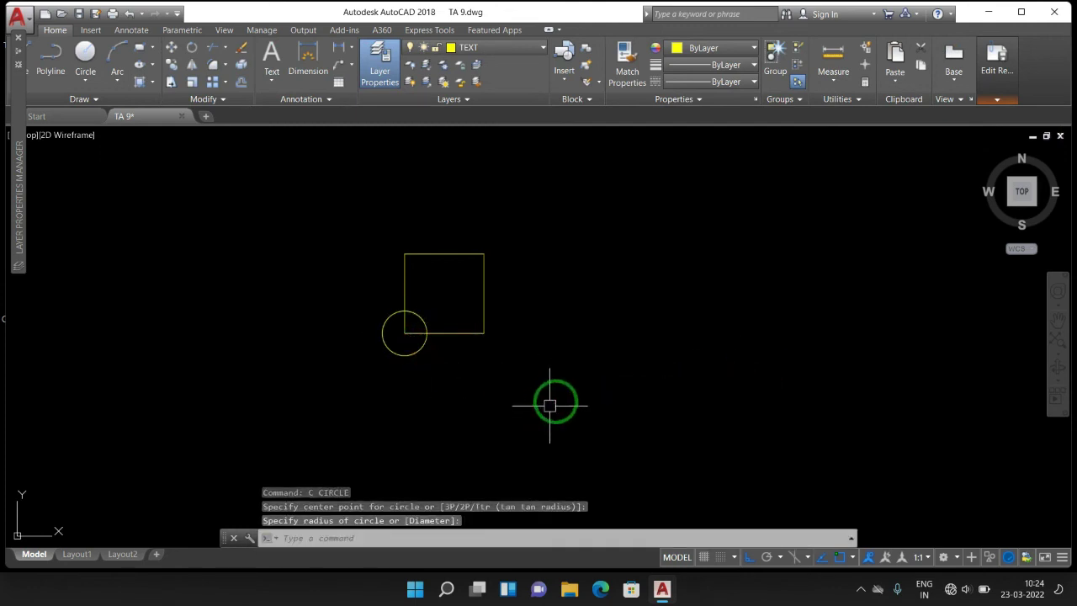
click(998, 80)
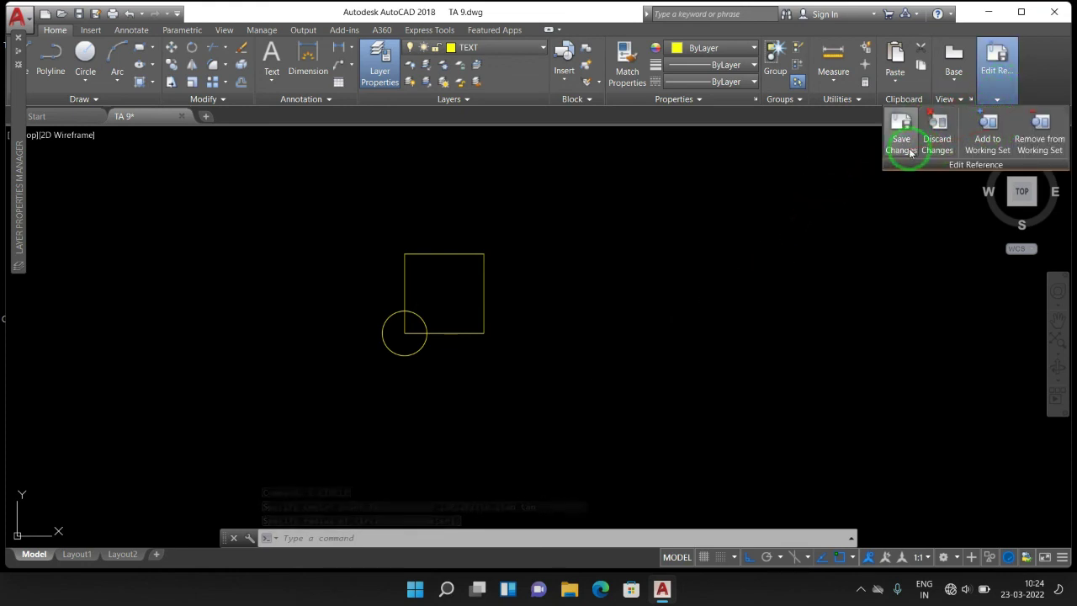
Step: Add the new circle to the working set, then save and confirm the changes to block B
click(990, 128)
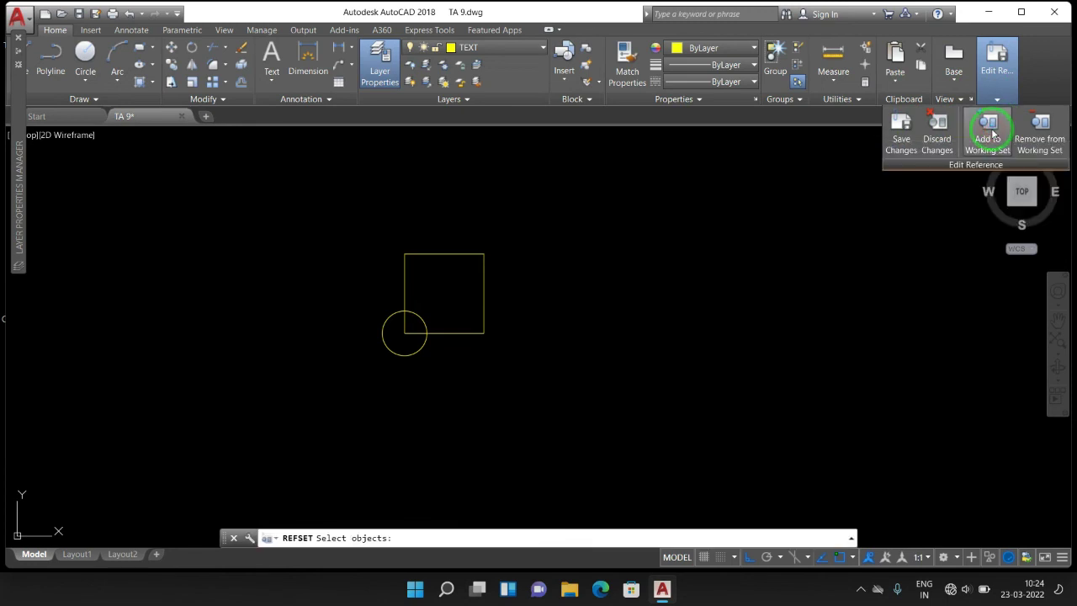
click(902, 145)
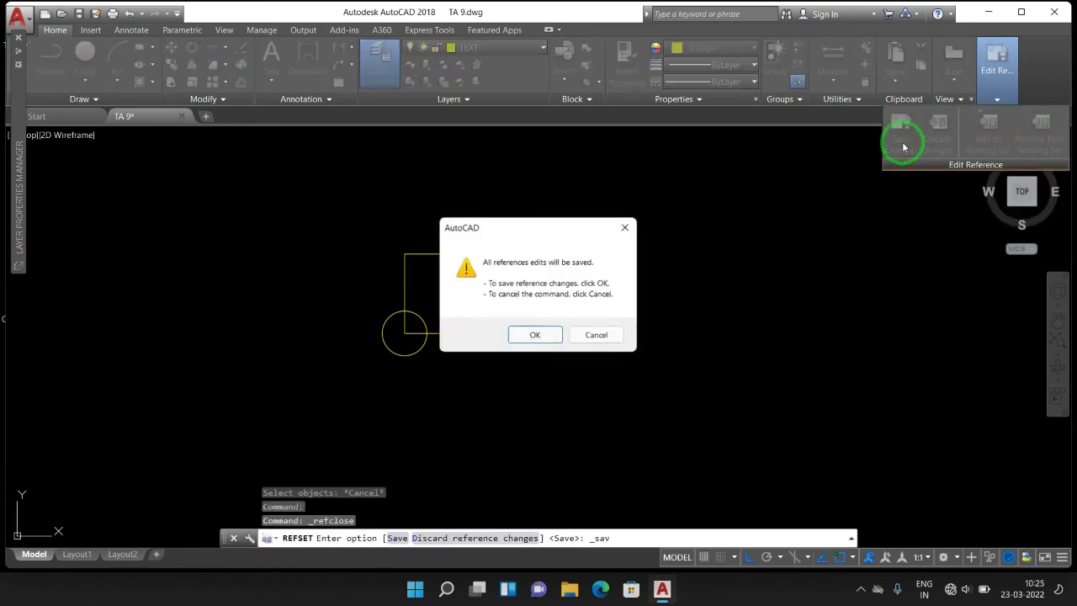
click(530, 336)
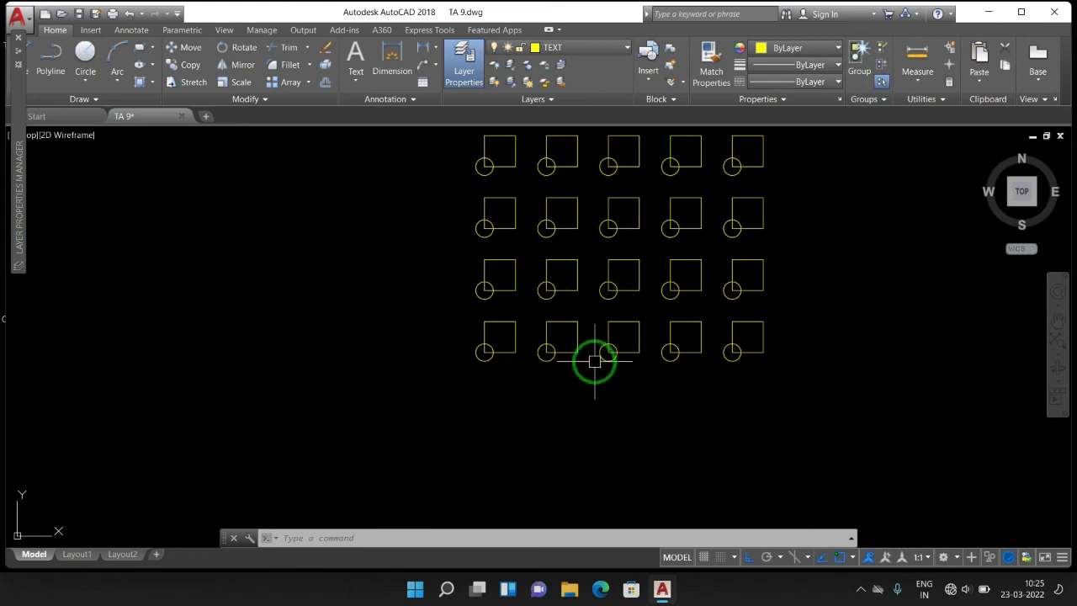
Step: Open block B for in-place editing and delete its square
text(CIRCLE)
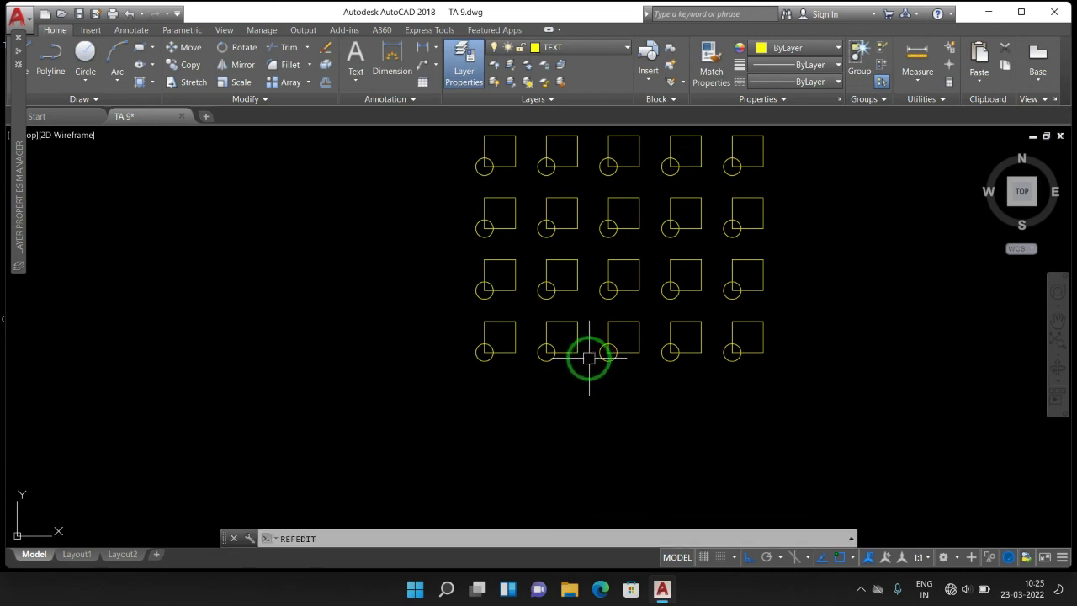
key(Return)
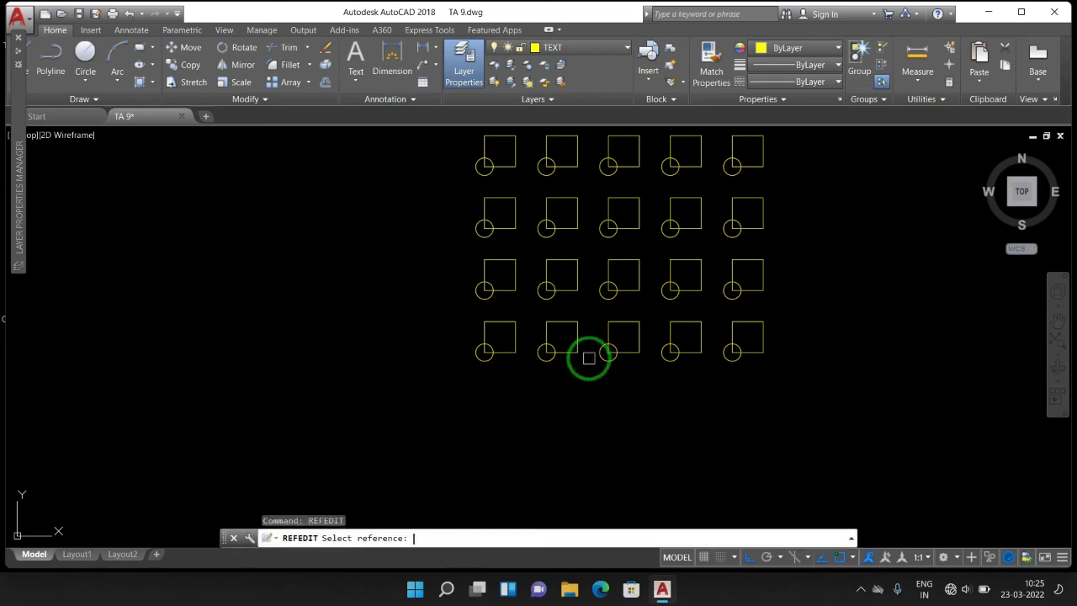
click(511, 350)
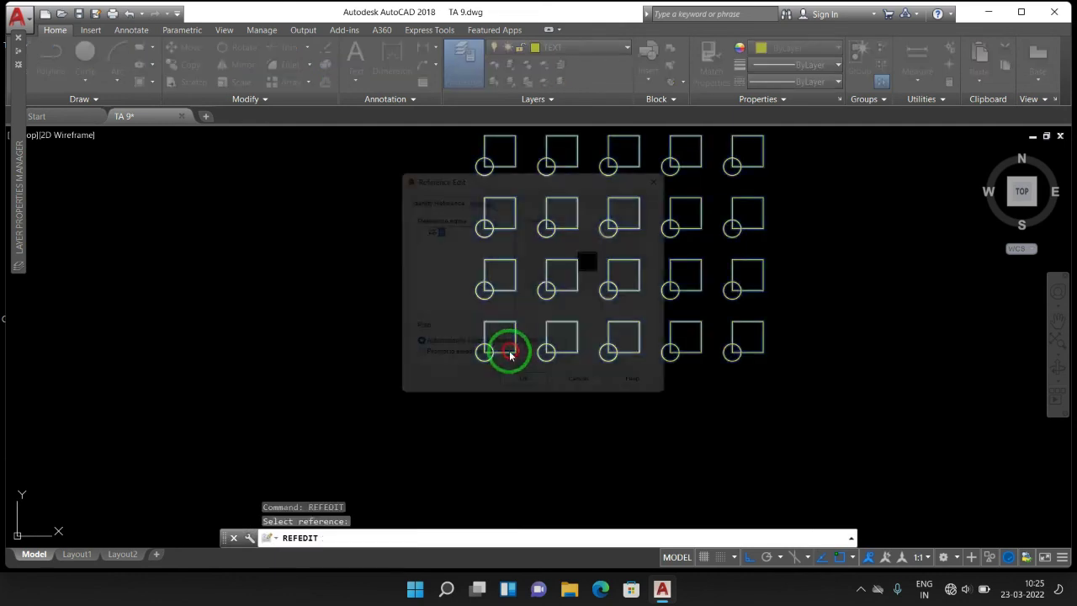
click(529, 395)
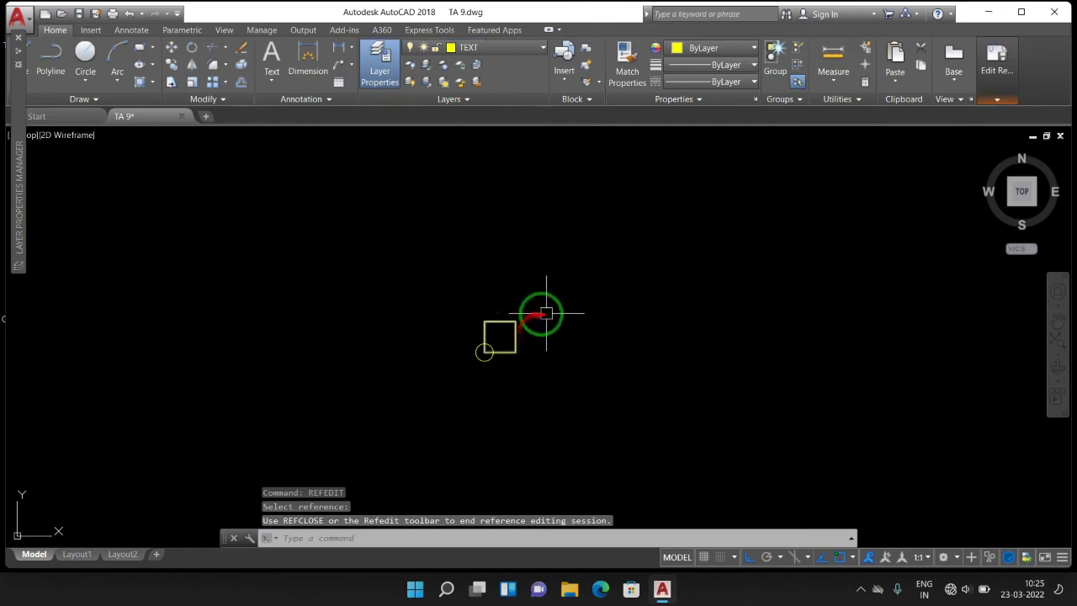
click(500, 321)
key(Delete)
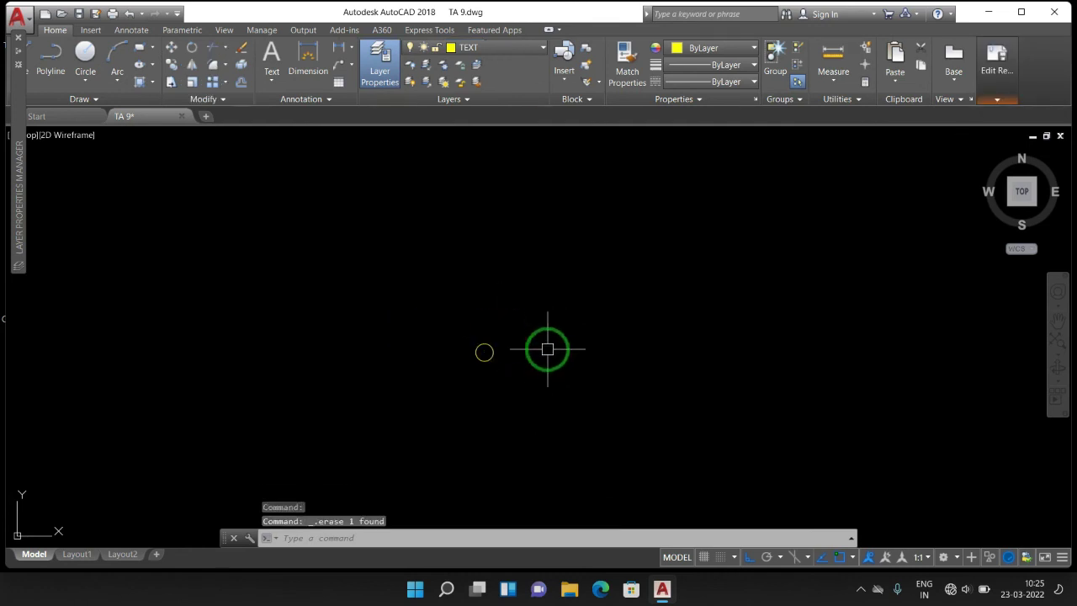
Step: Remove the square from the working set, then save and confirm block B's changes
click(995, 102)
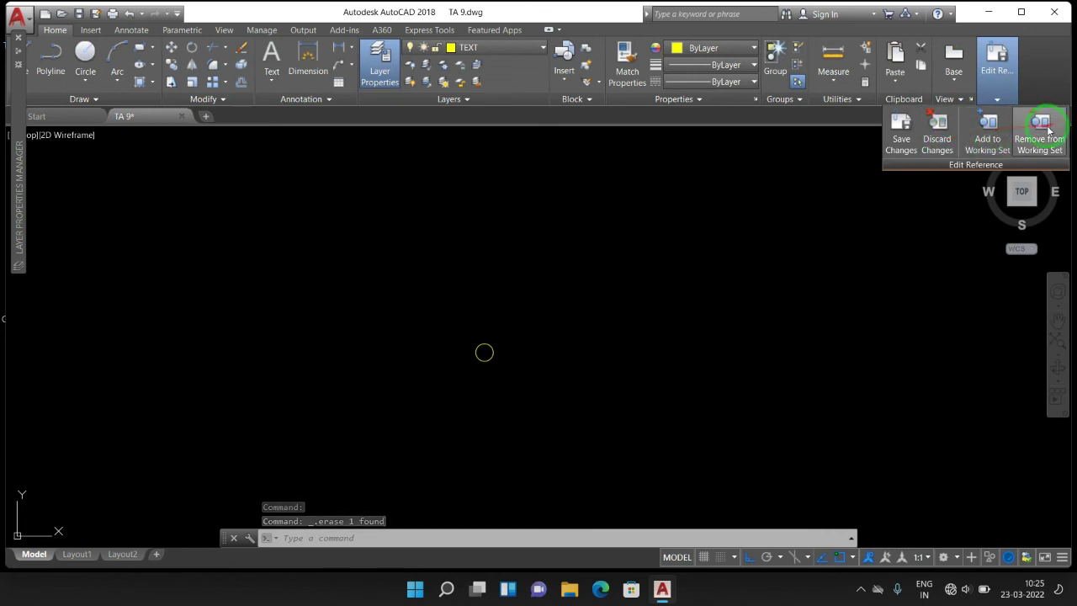
click(1015, 138)
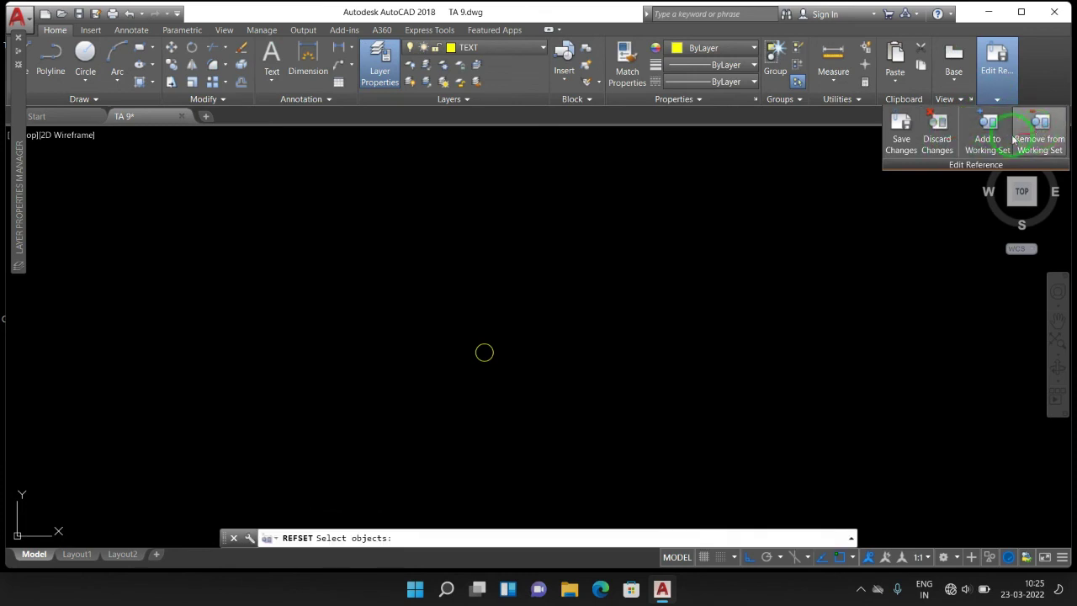
click(902, 143)
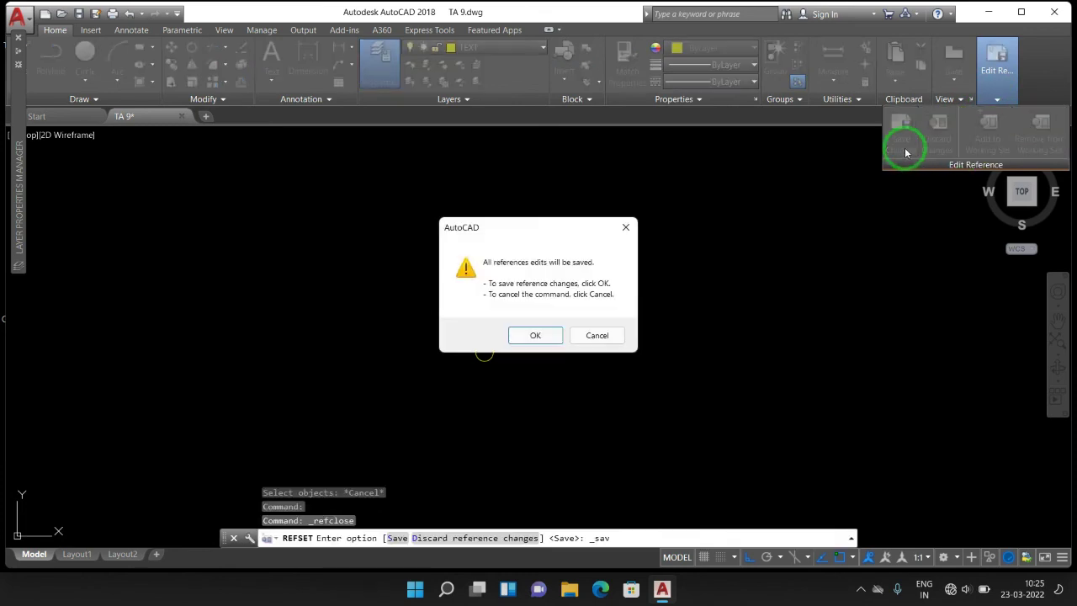
click(536, 335)
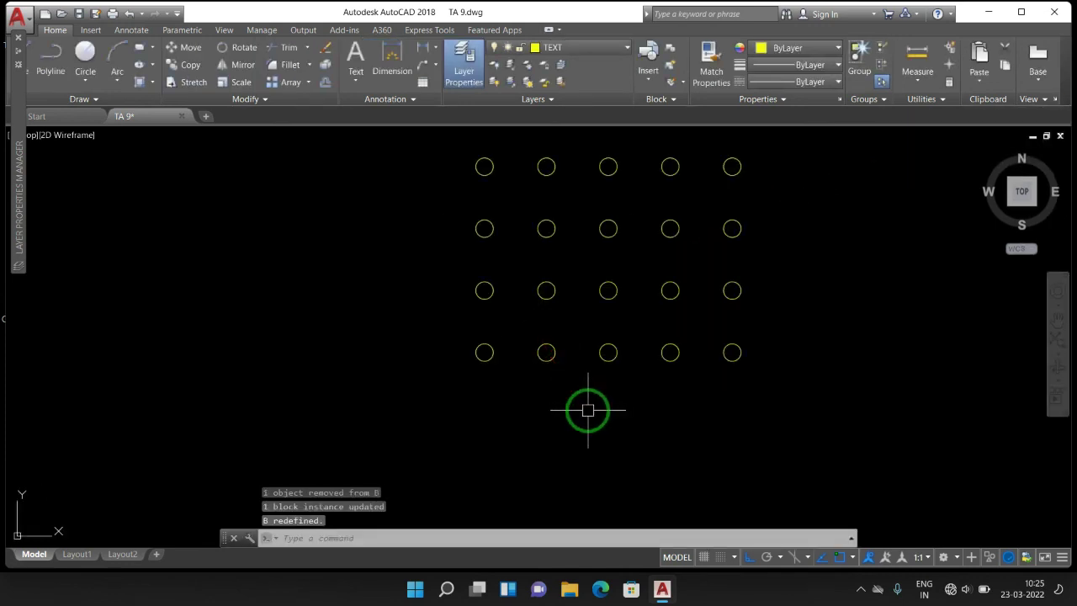
scroll(587, 409, down, 3)
scroll(606, 377, up, 3)
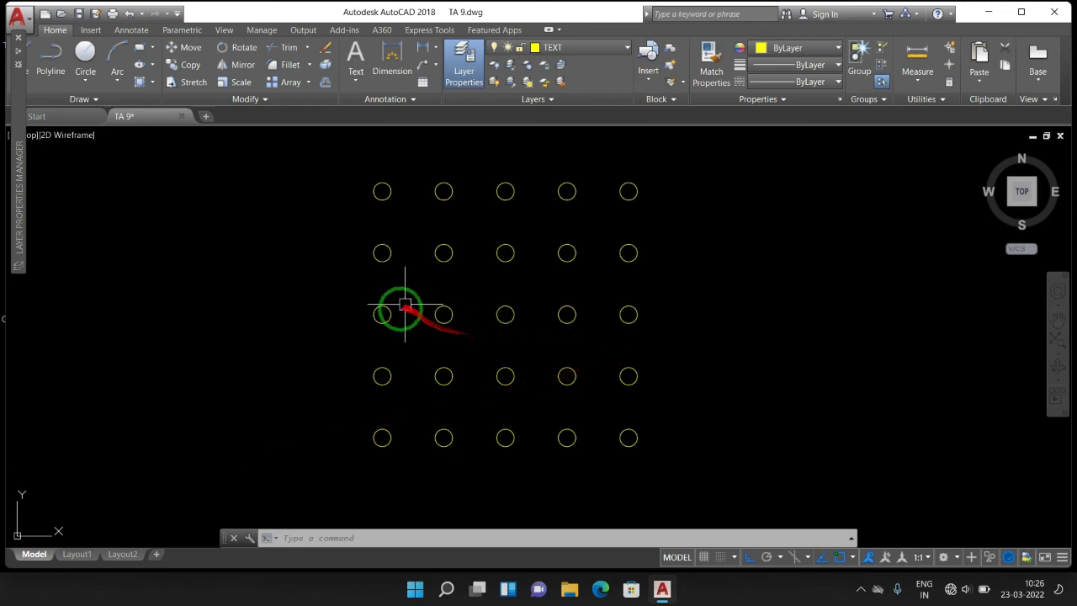
scroll(384, 331, down, 2)
scroll(513, 337, up, 2)
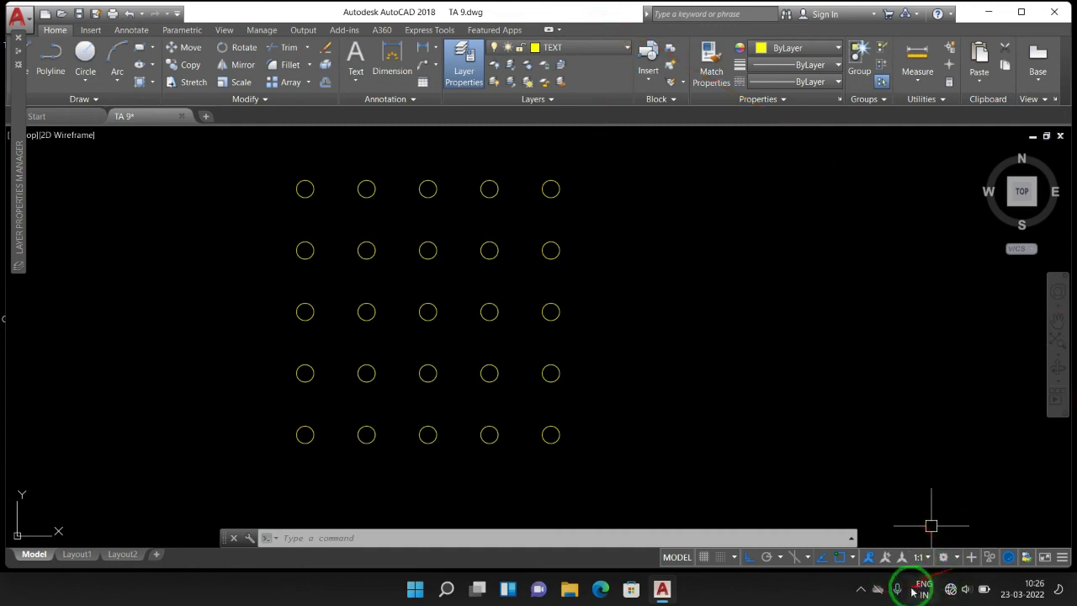
click(862, 589)
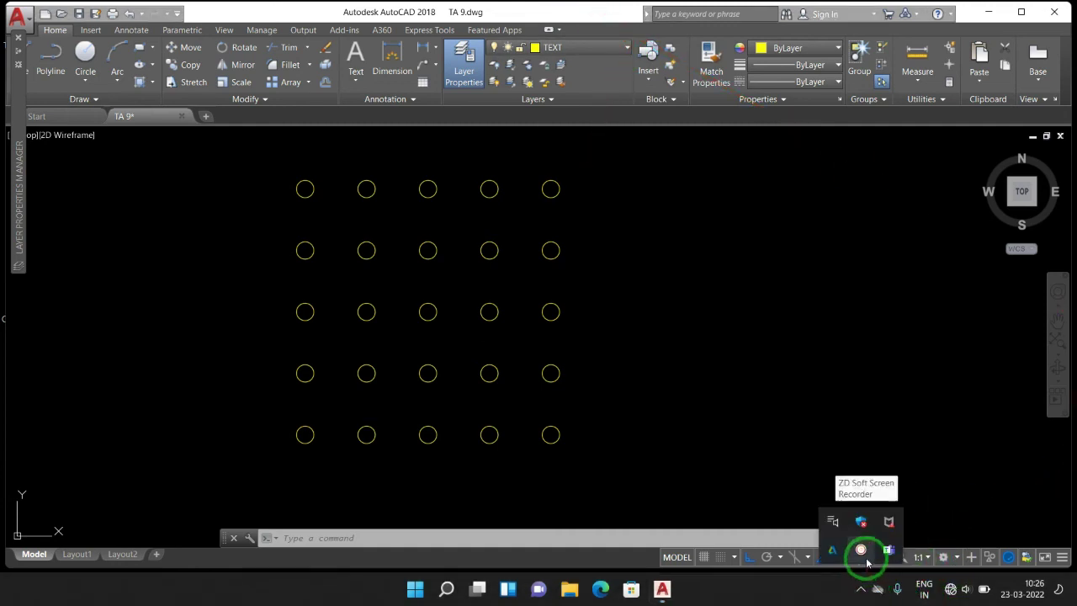
click(862, 551)
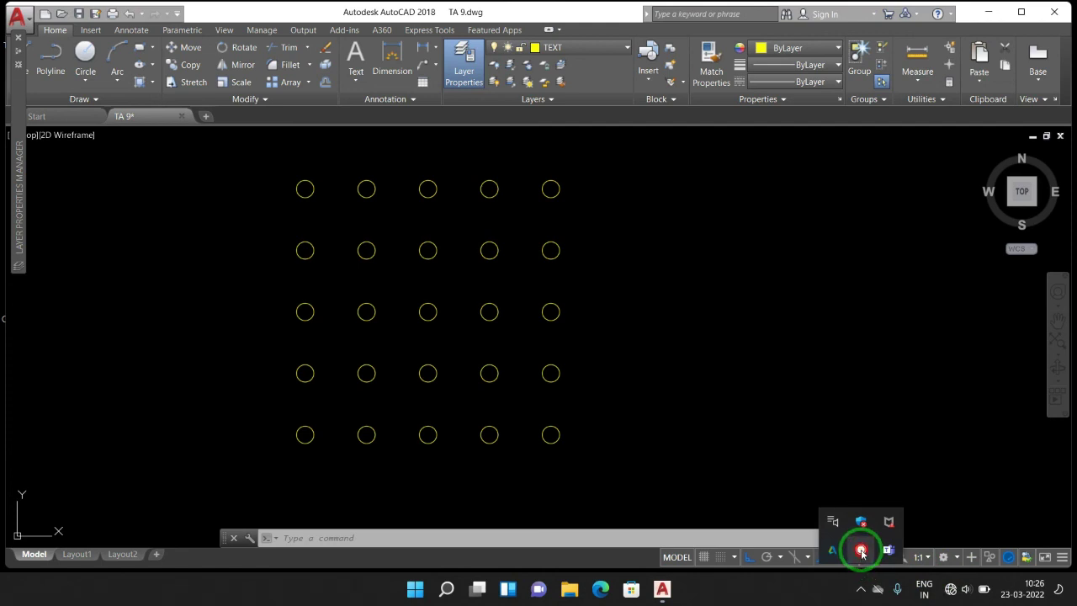